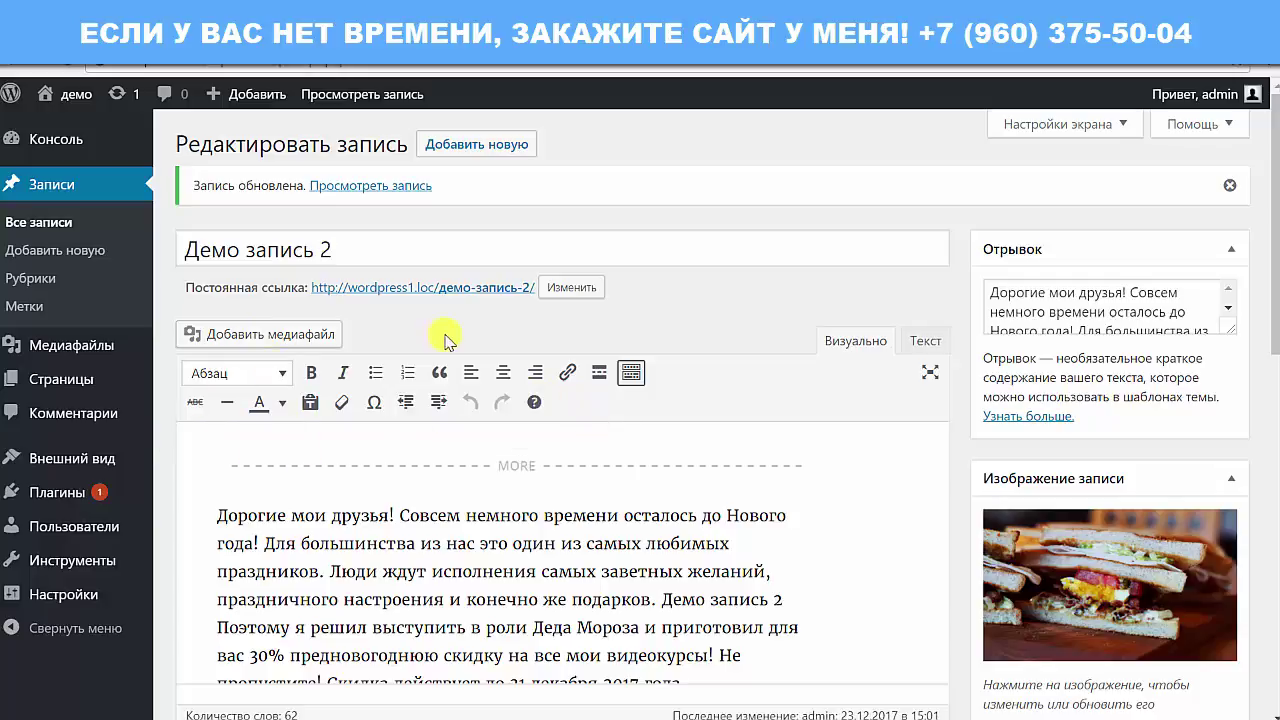
Open the Add Media window from the 'Демо запись 2' post editor.
click(258, 334)
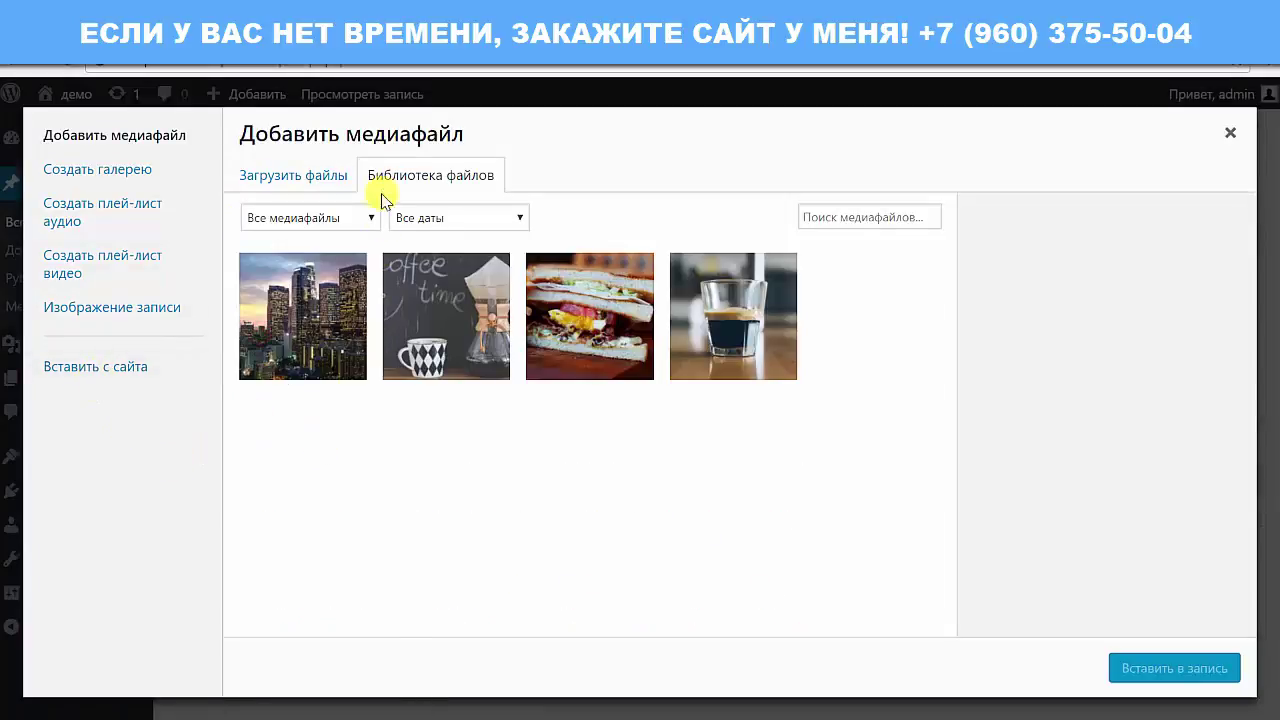
click(87, 348)
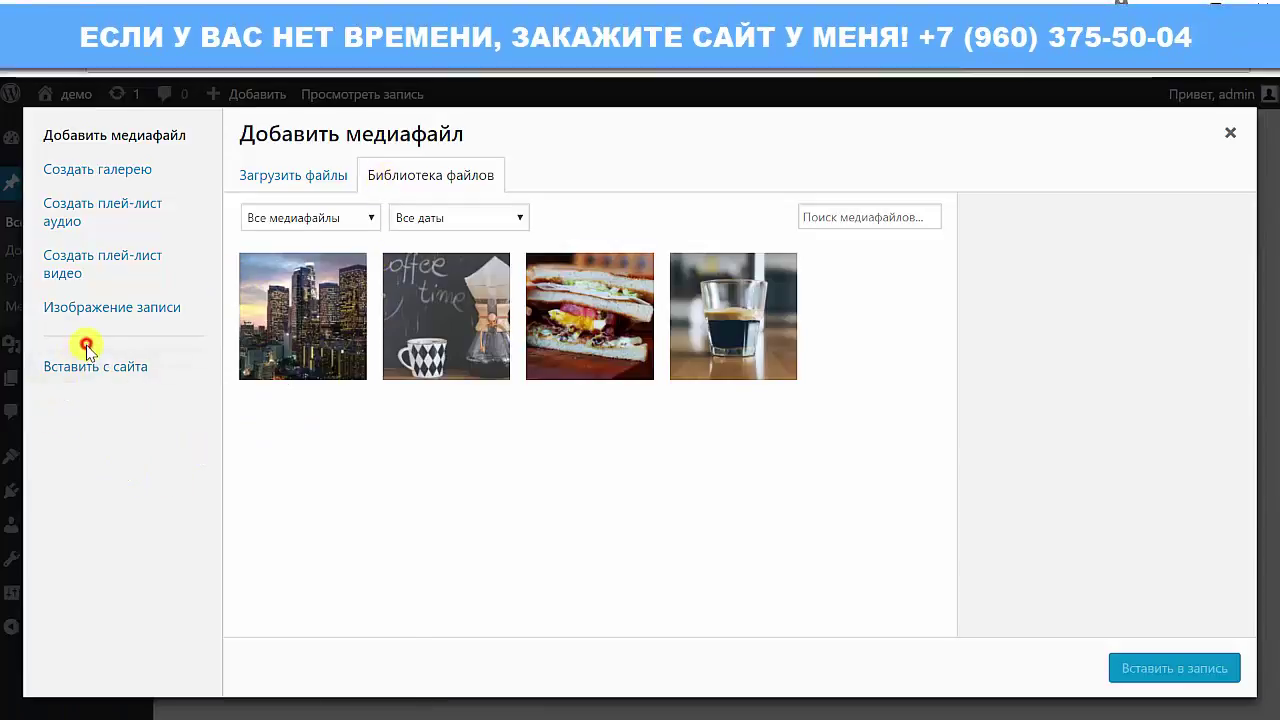
click(70, 305)
click(80, 365)
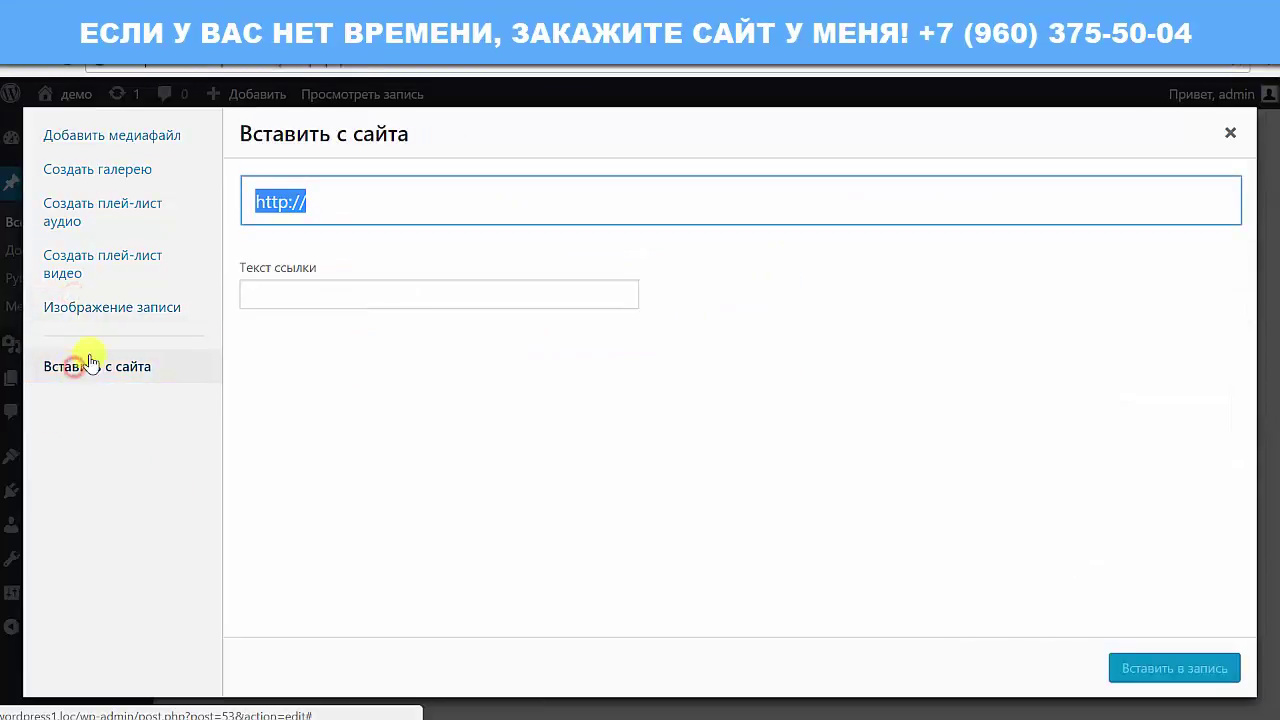
drag(386, 209, 232, 212)
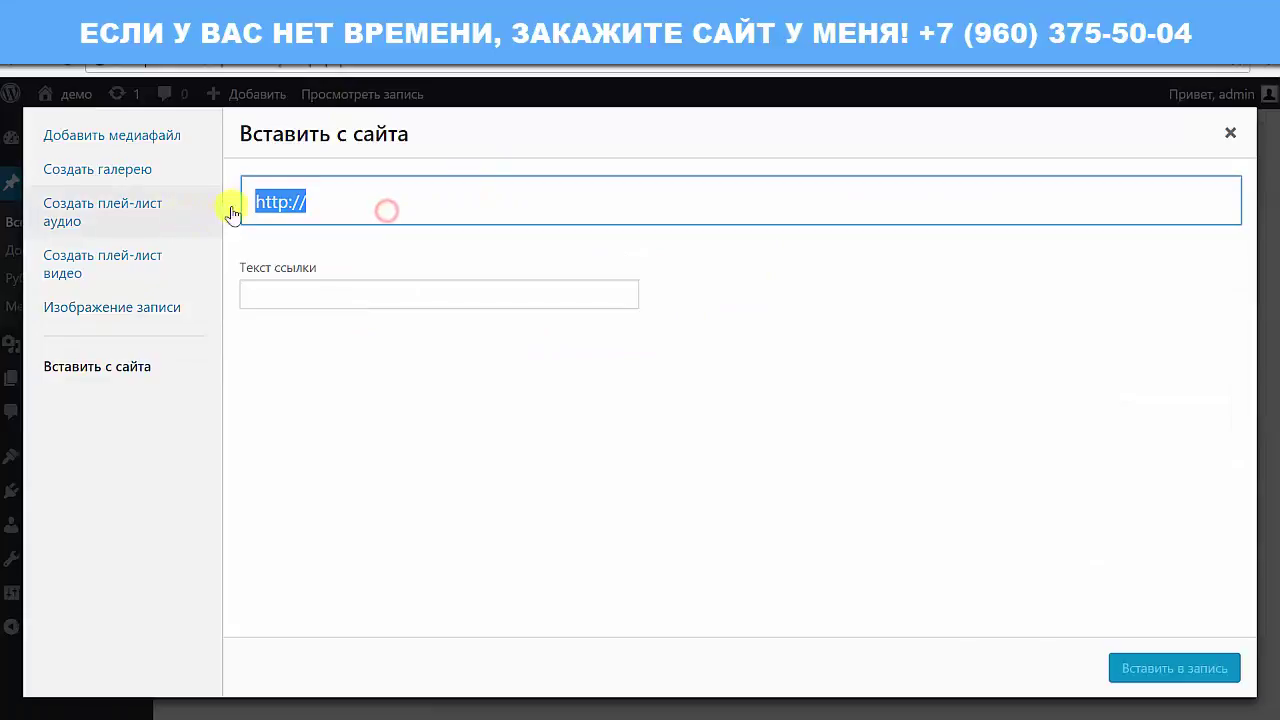
click(278, 199)
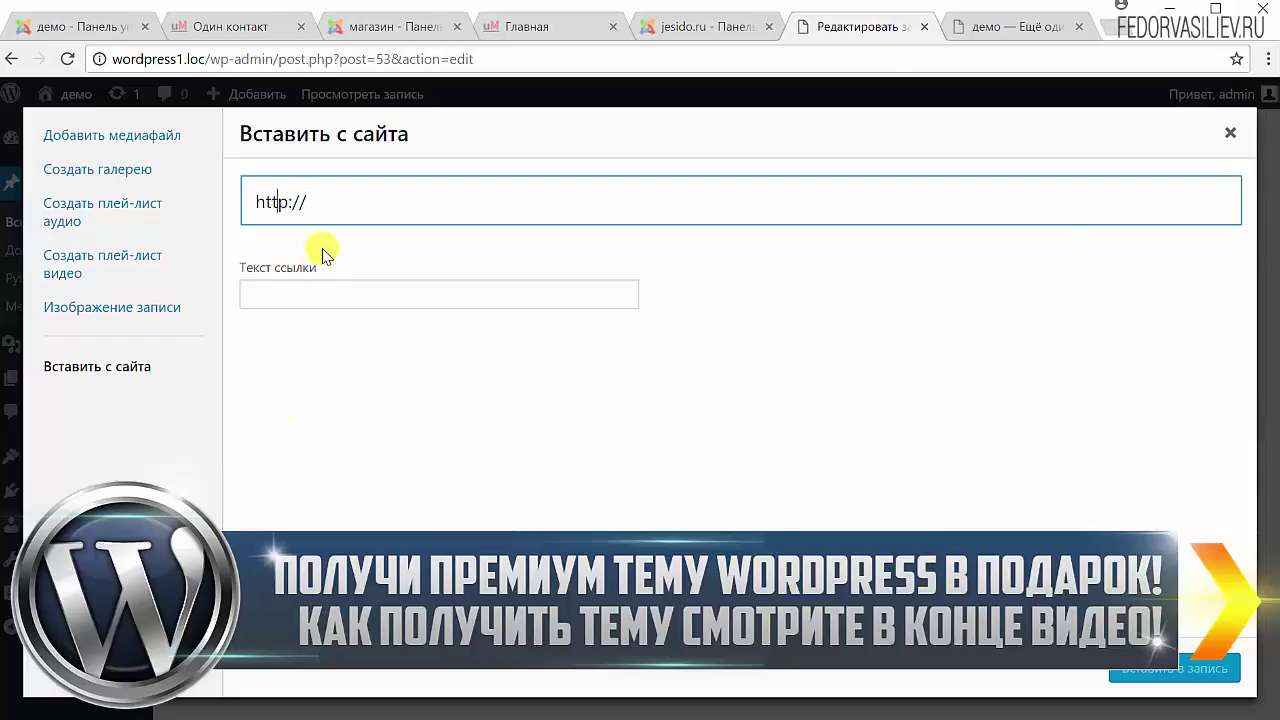
Browse the featured image, insert-from-URL, and video and audio playlist panels.
click(110, 307)
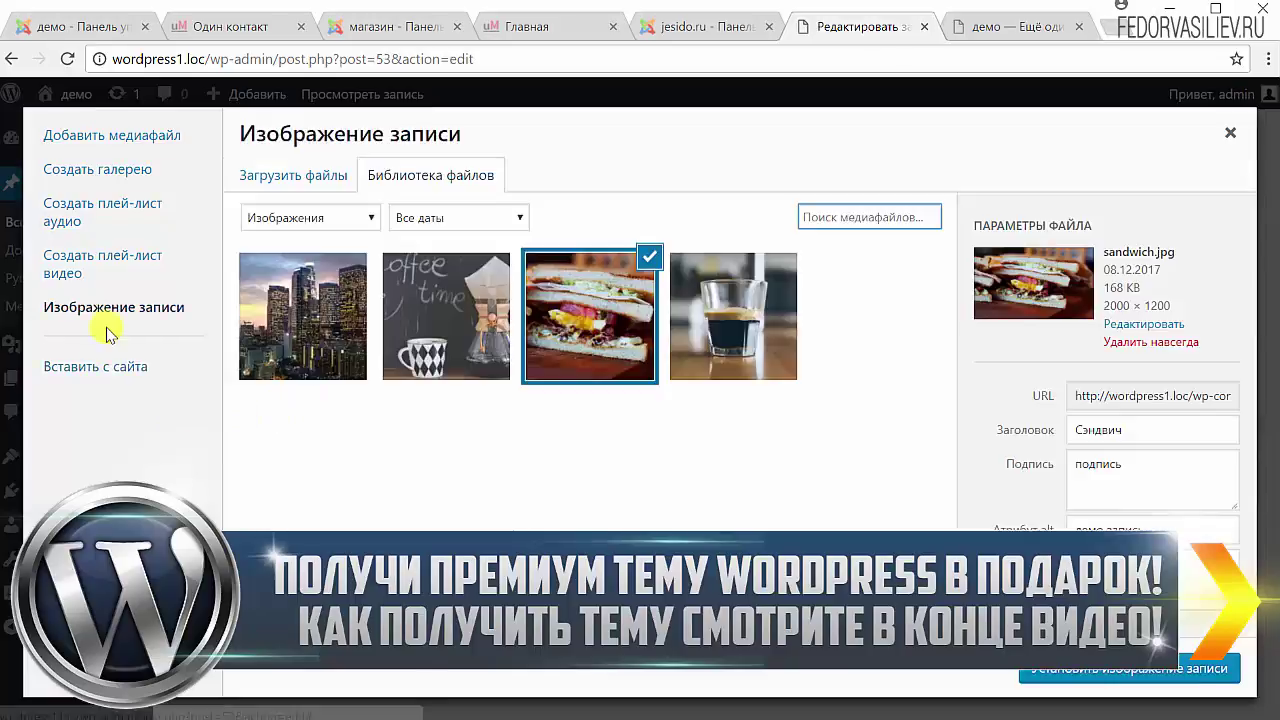
click(113, 363)
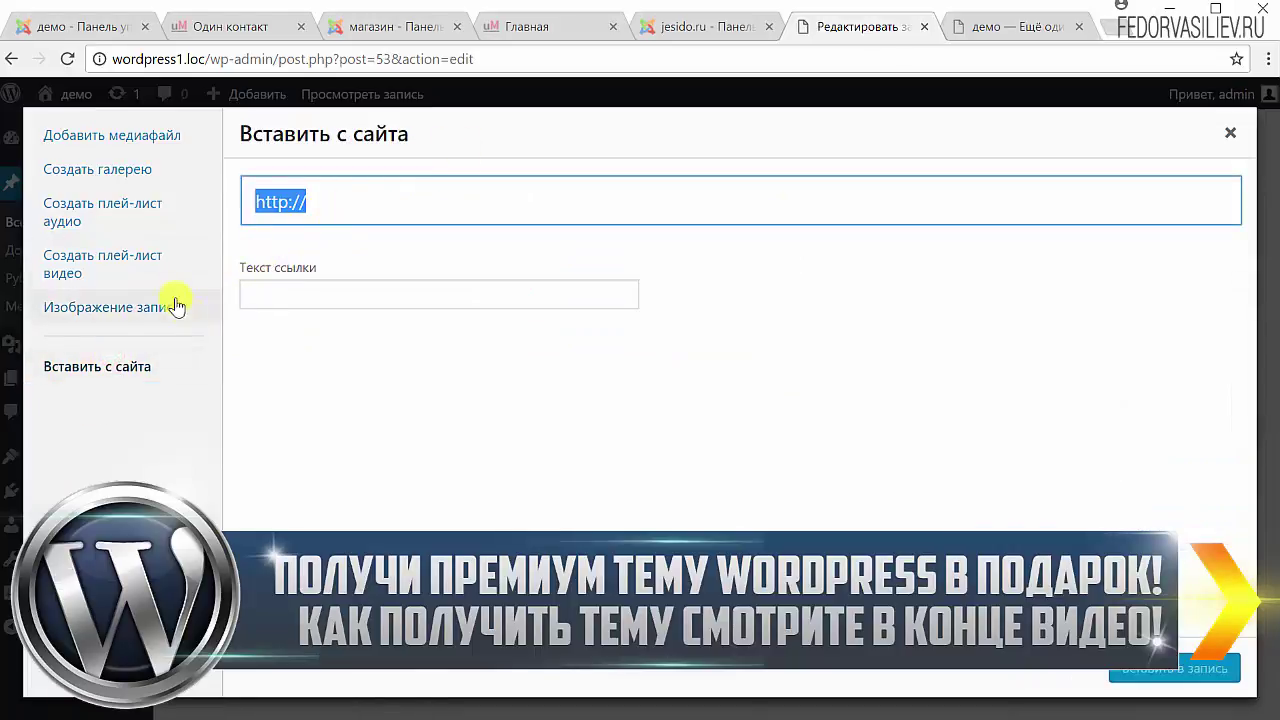
click(96, 272)
click(107, 218)
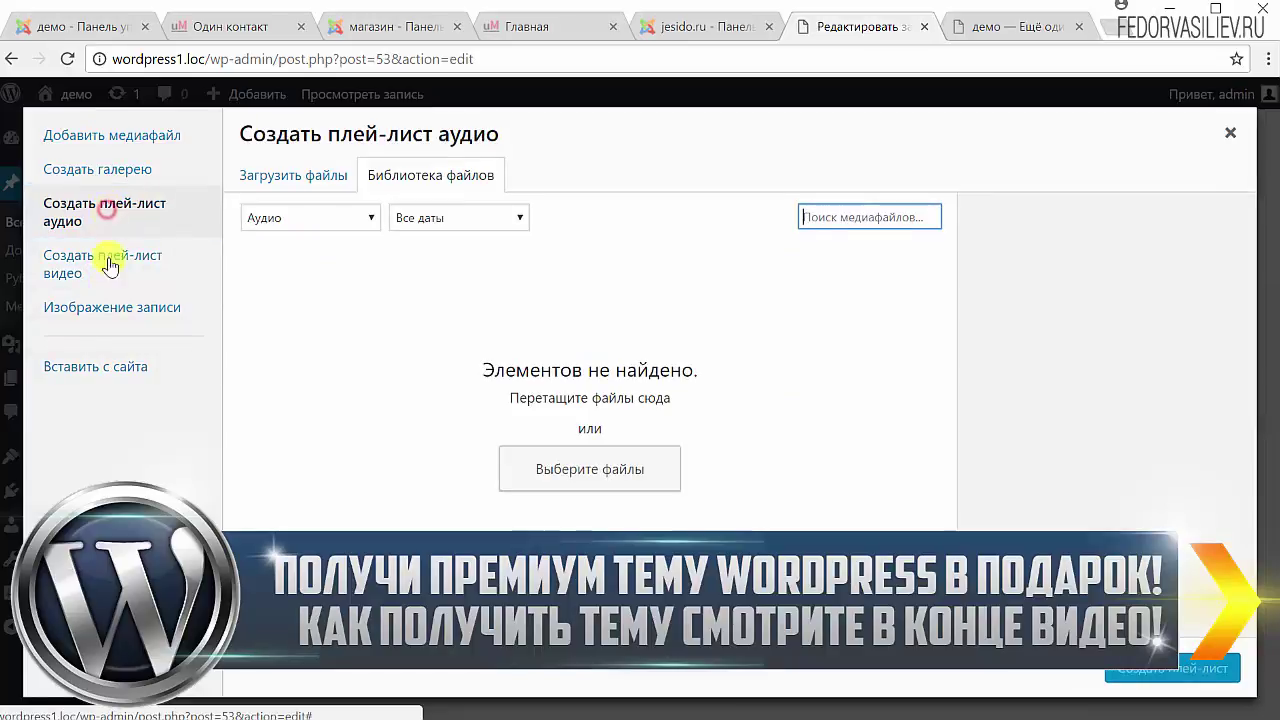
click(104, 280)
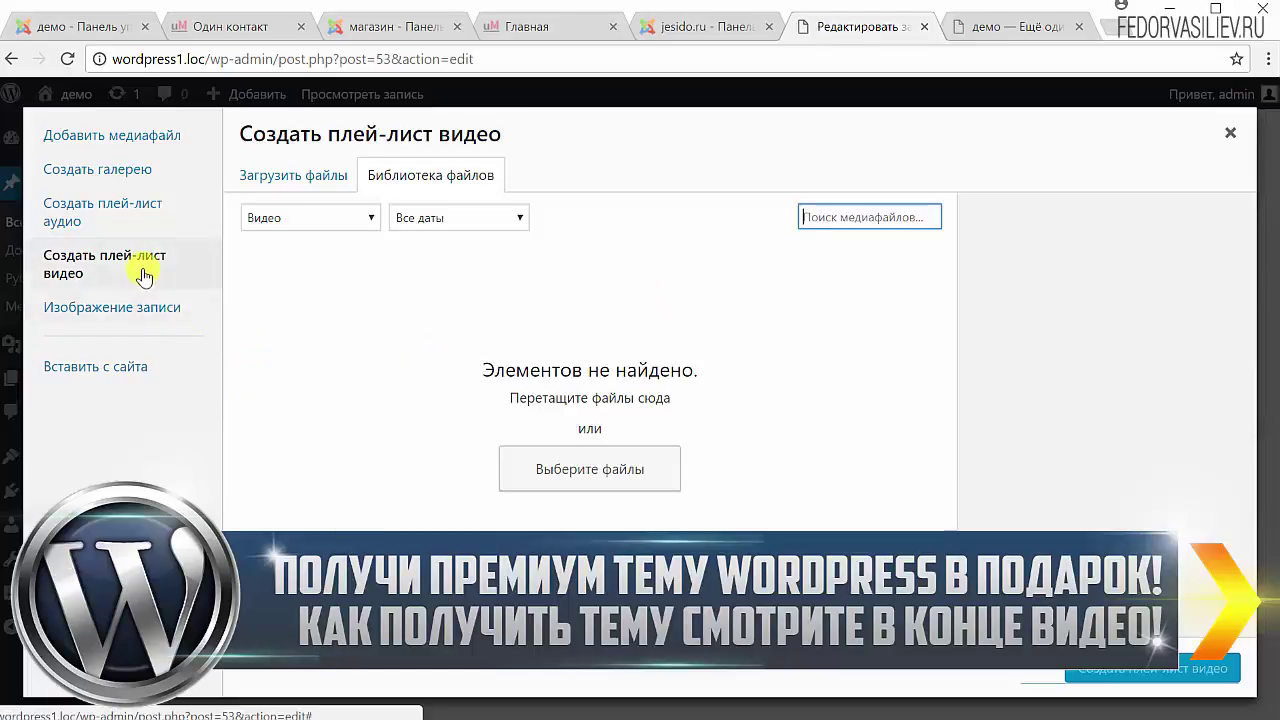
click(147, 224)
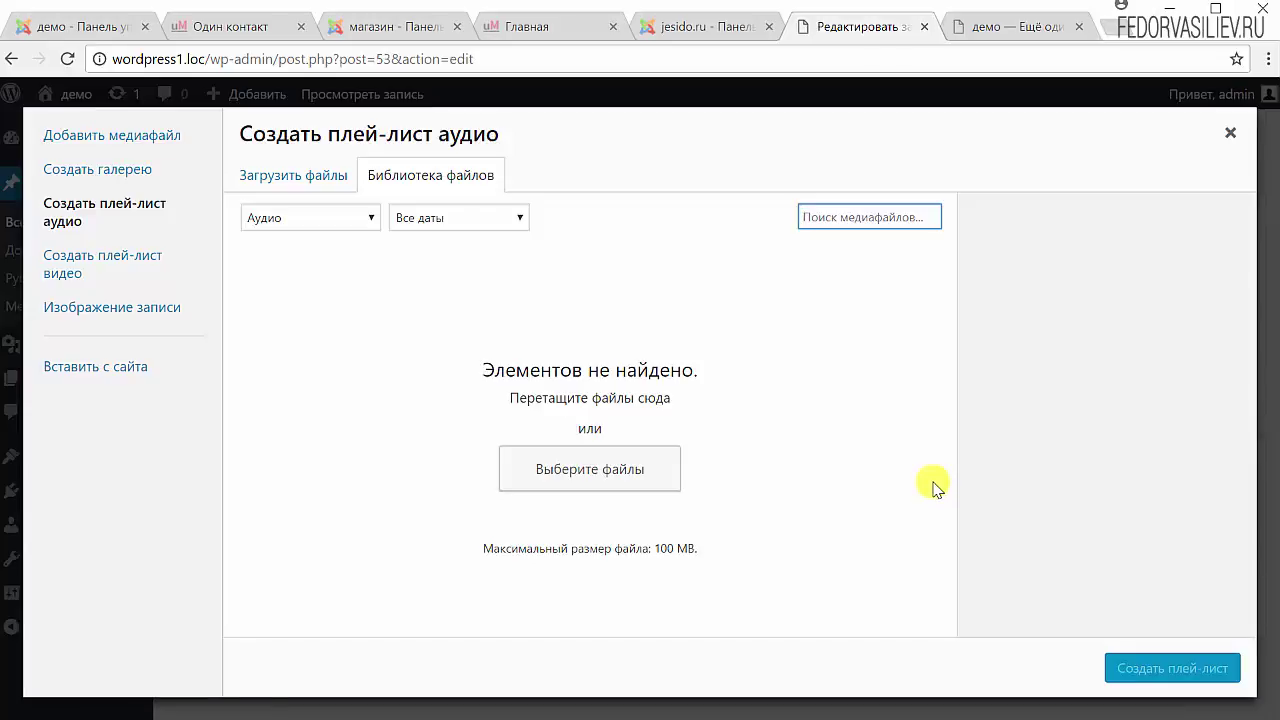
click(119, 250)
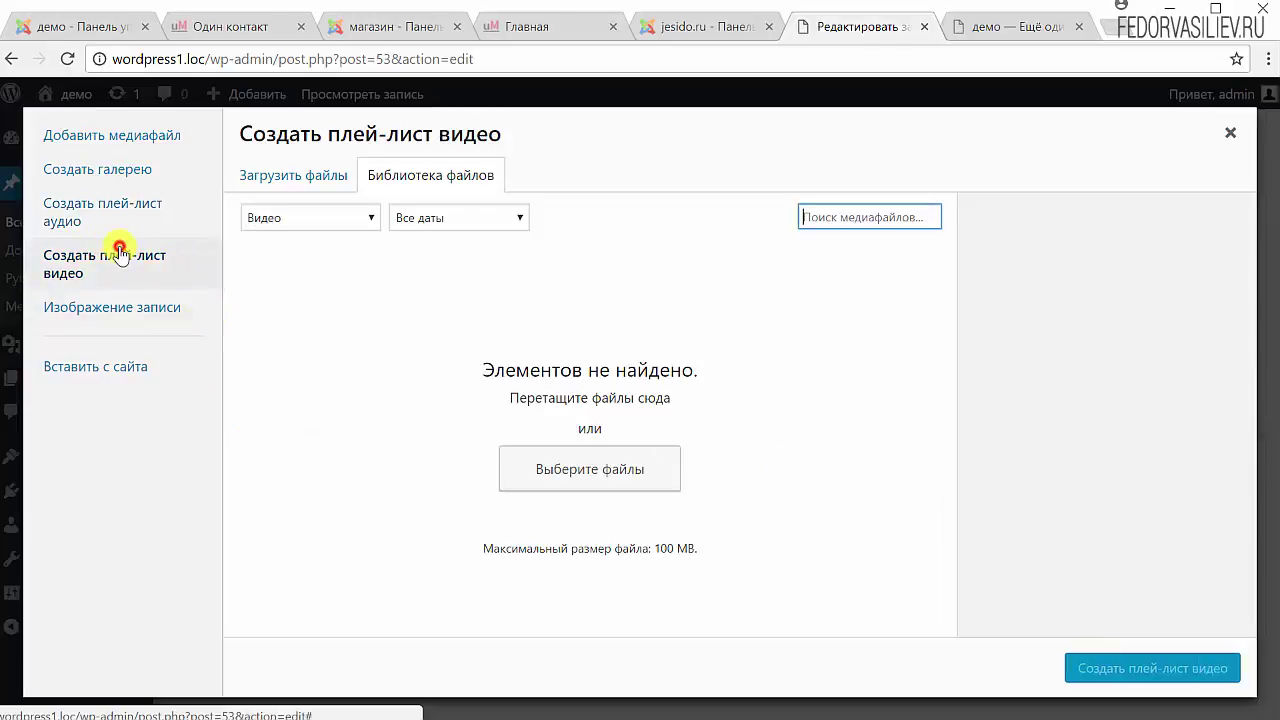
click(133, 190)
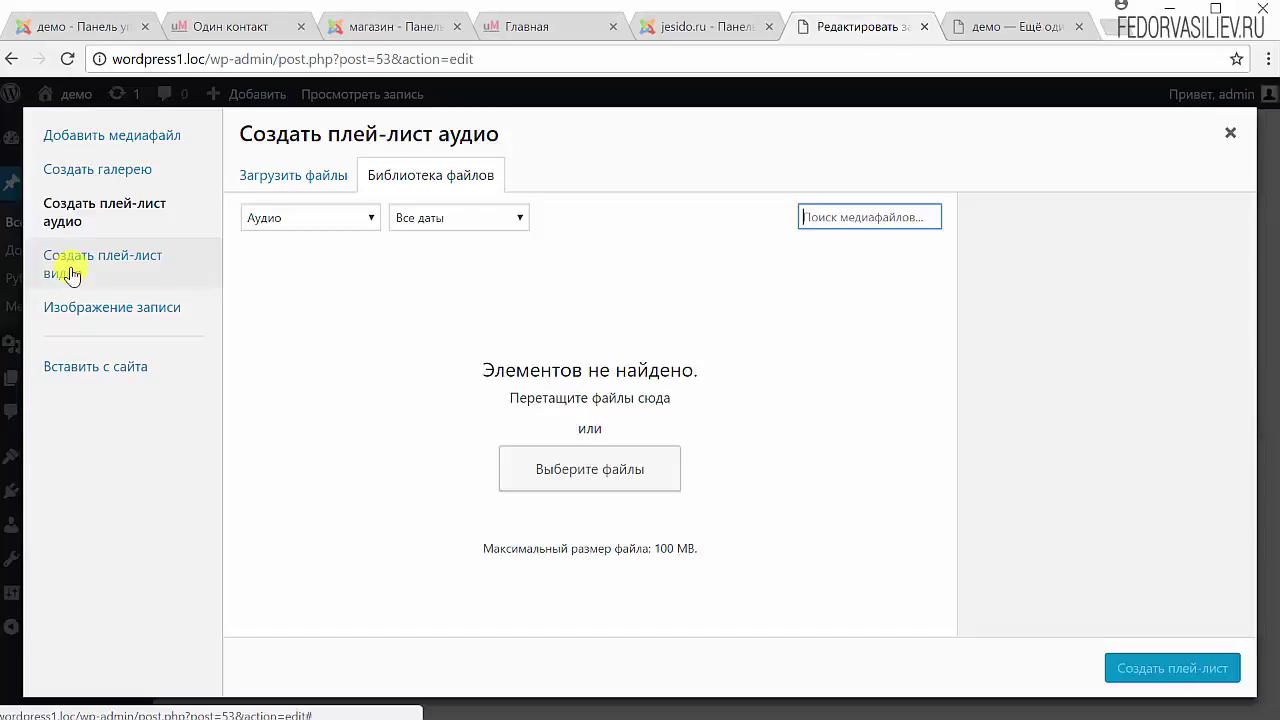
View the Создать галерею panel, then close the media window.
click(105, 170)
click(123, 146)
click(121, 172)
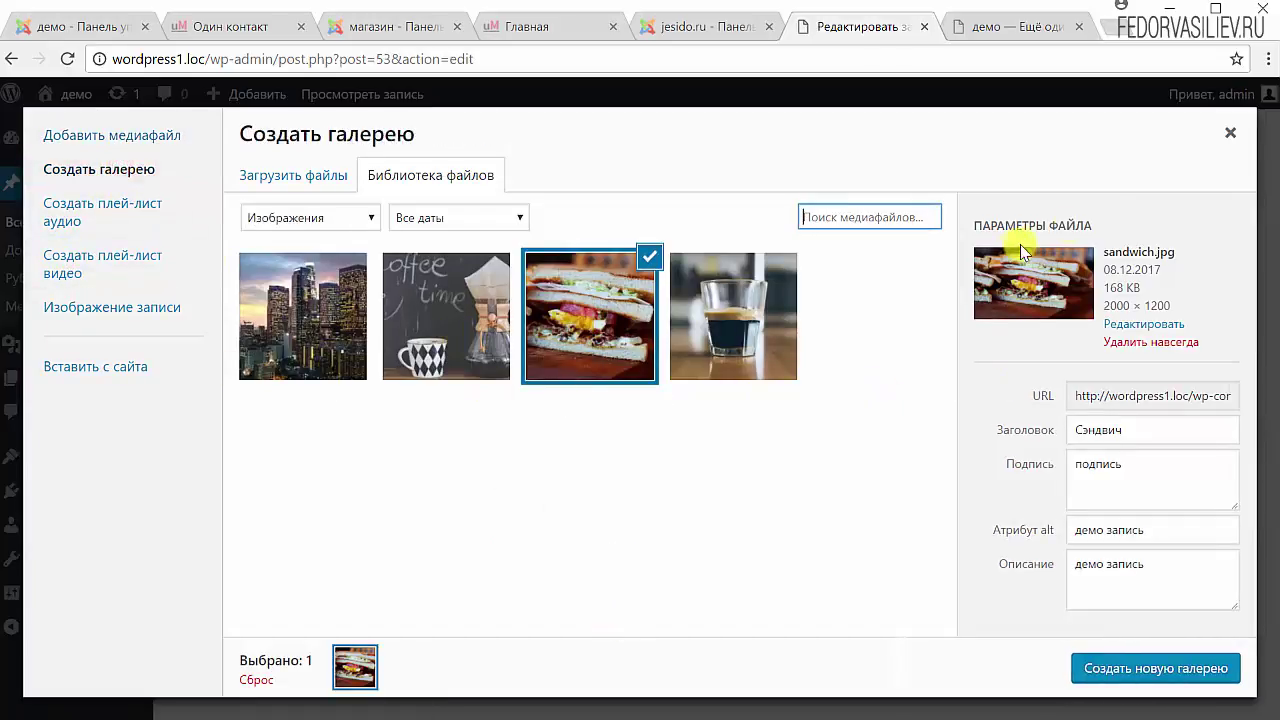
click(1230, 133)
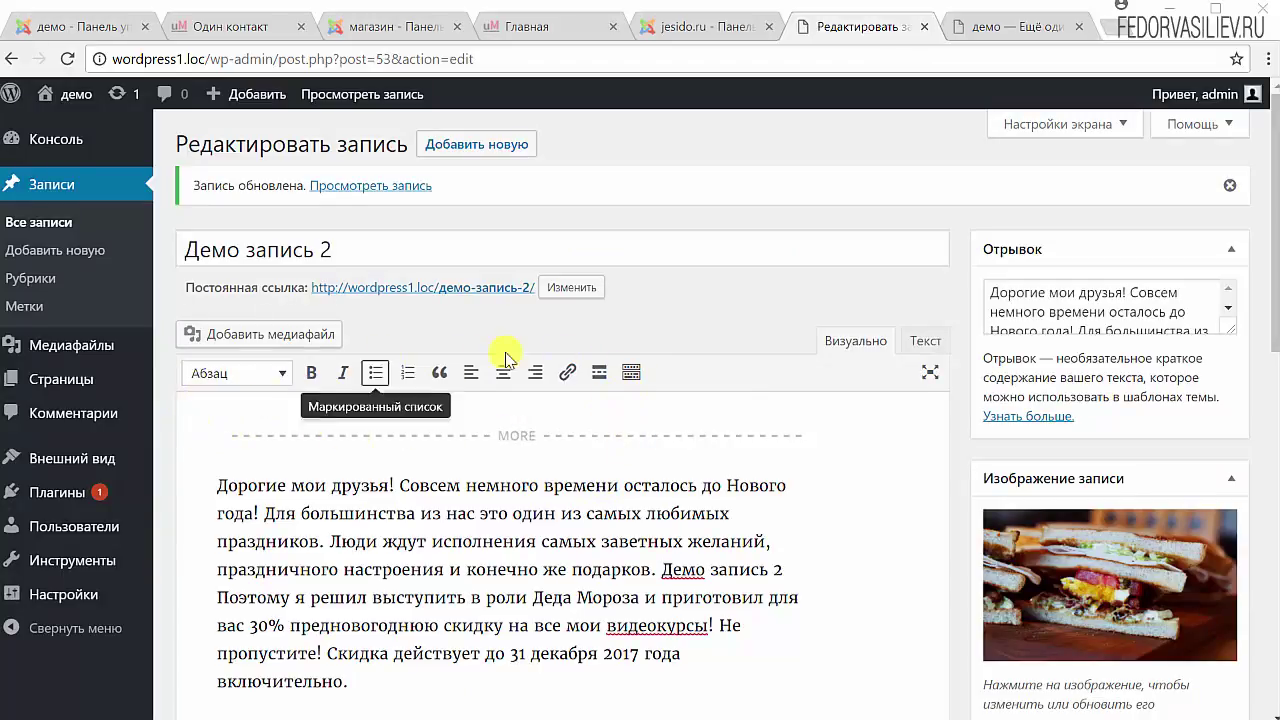
Show the second toolbar row and browse the Абзац format list without changing it.
click(631, 375)
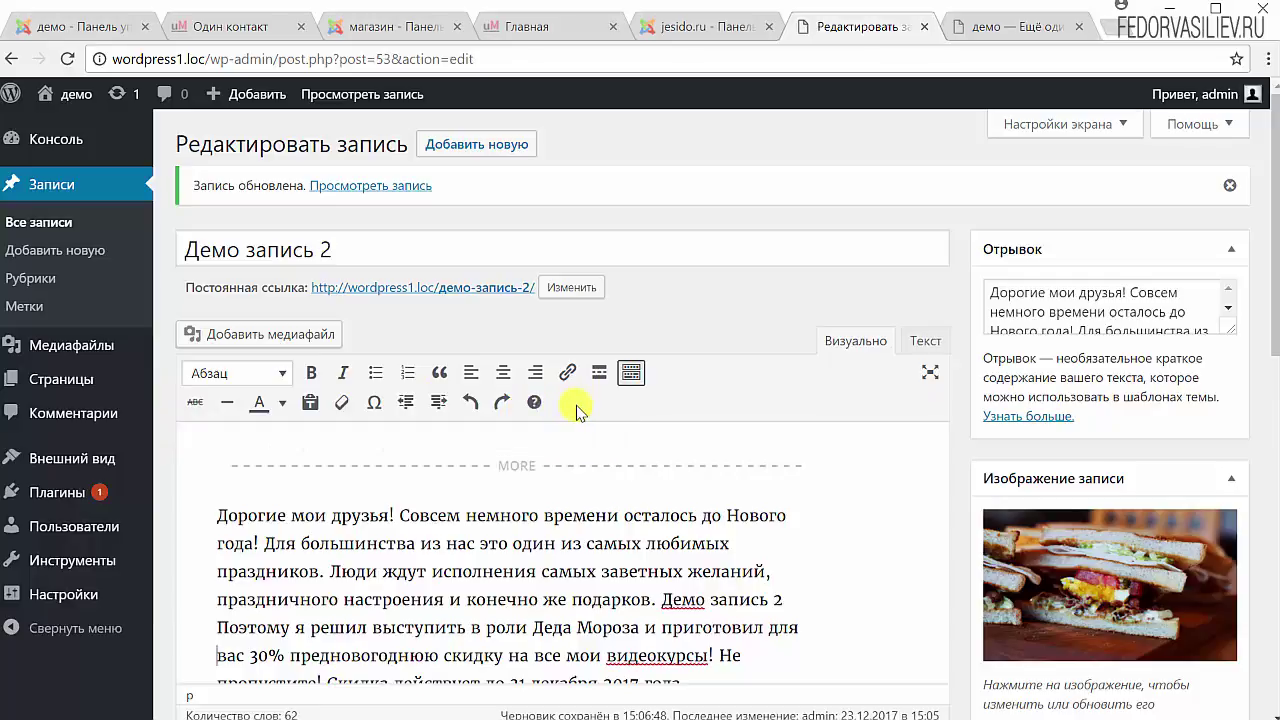
click(279, 373)
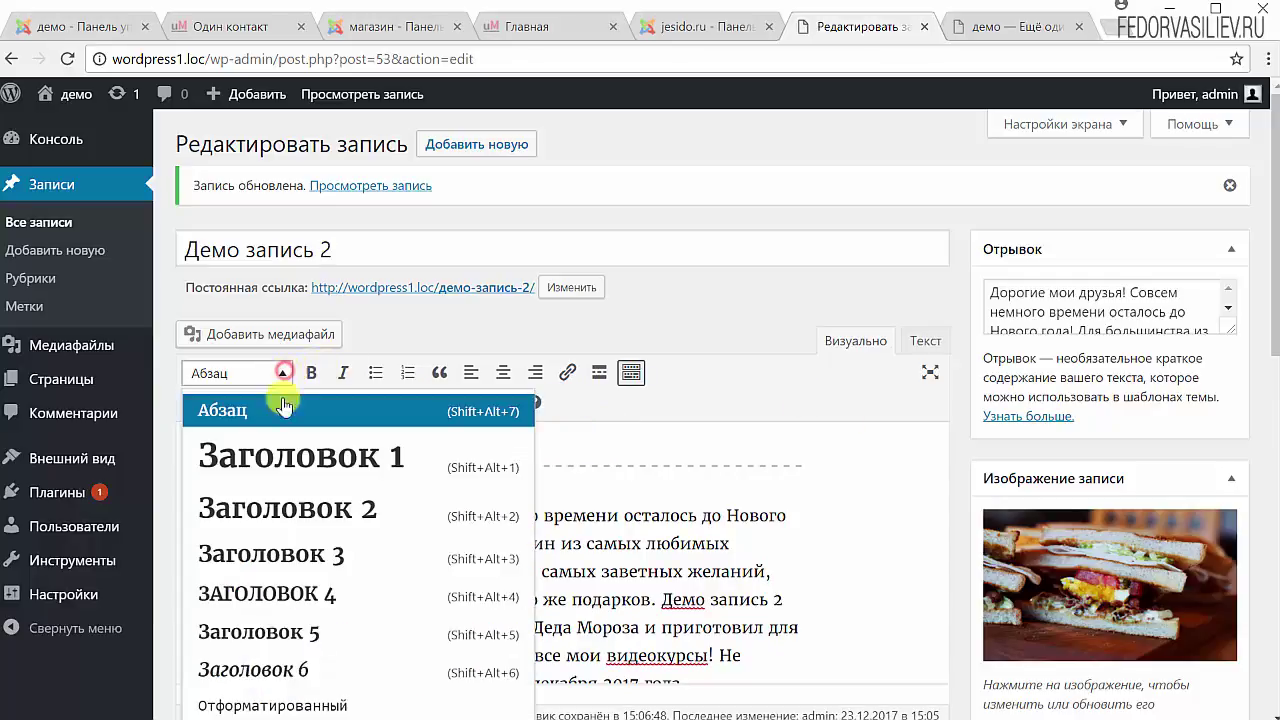
scroll(278, 497, down, 1)
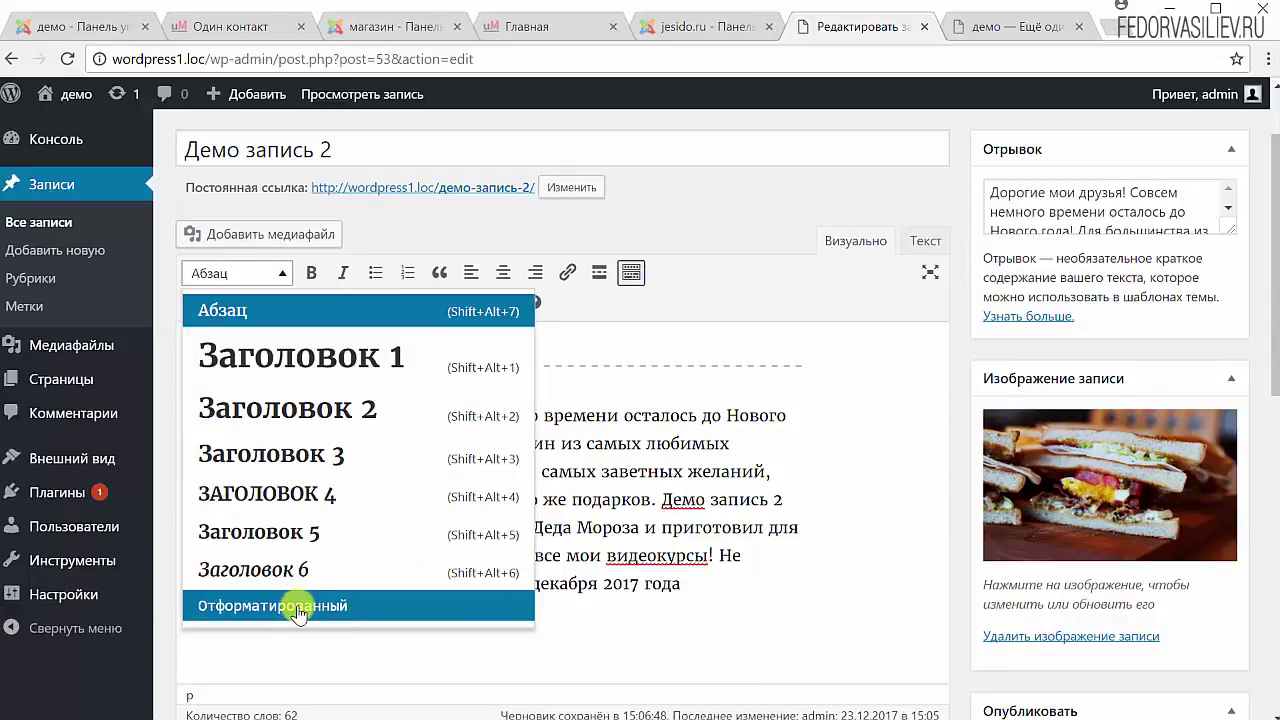
scroll(318, 393, up, 1)
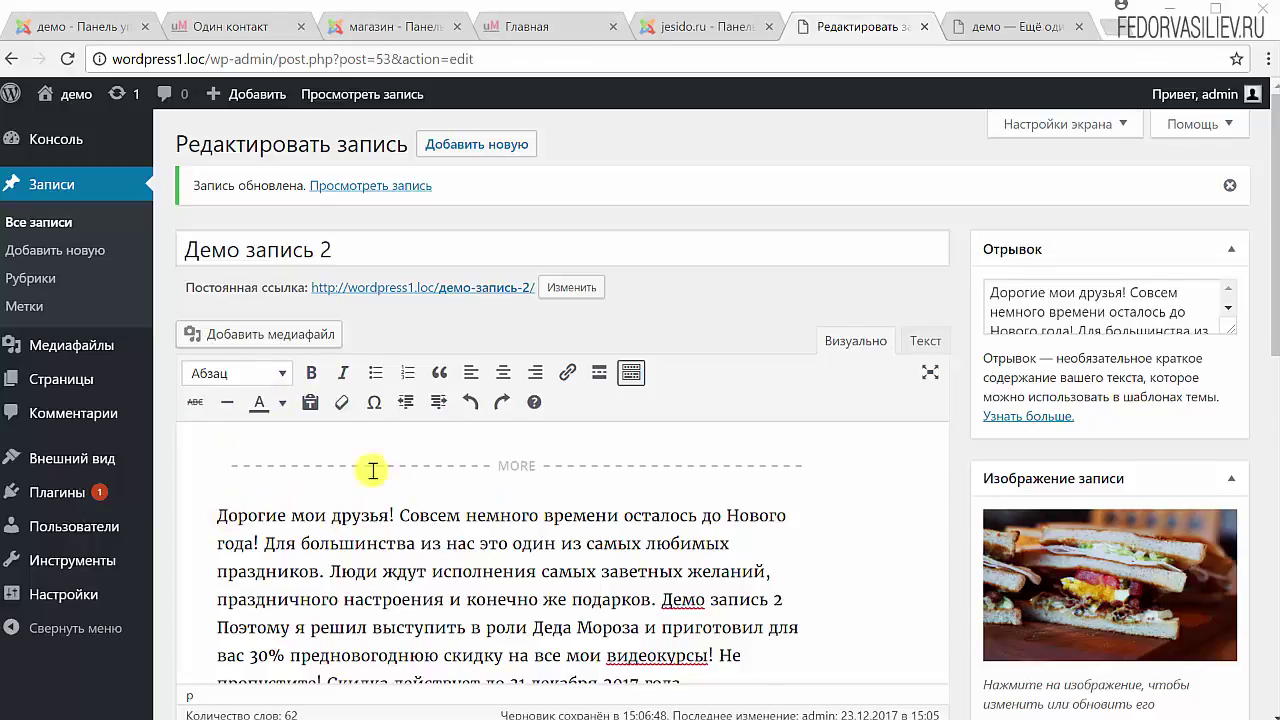
scroll(523, 449, down, 3)
scroll(522, 455, up, 2)
scroll(522, 458, up, 1)
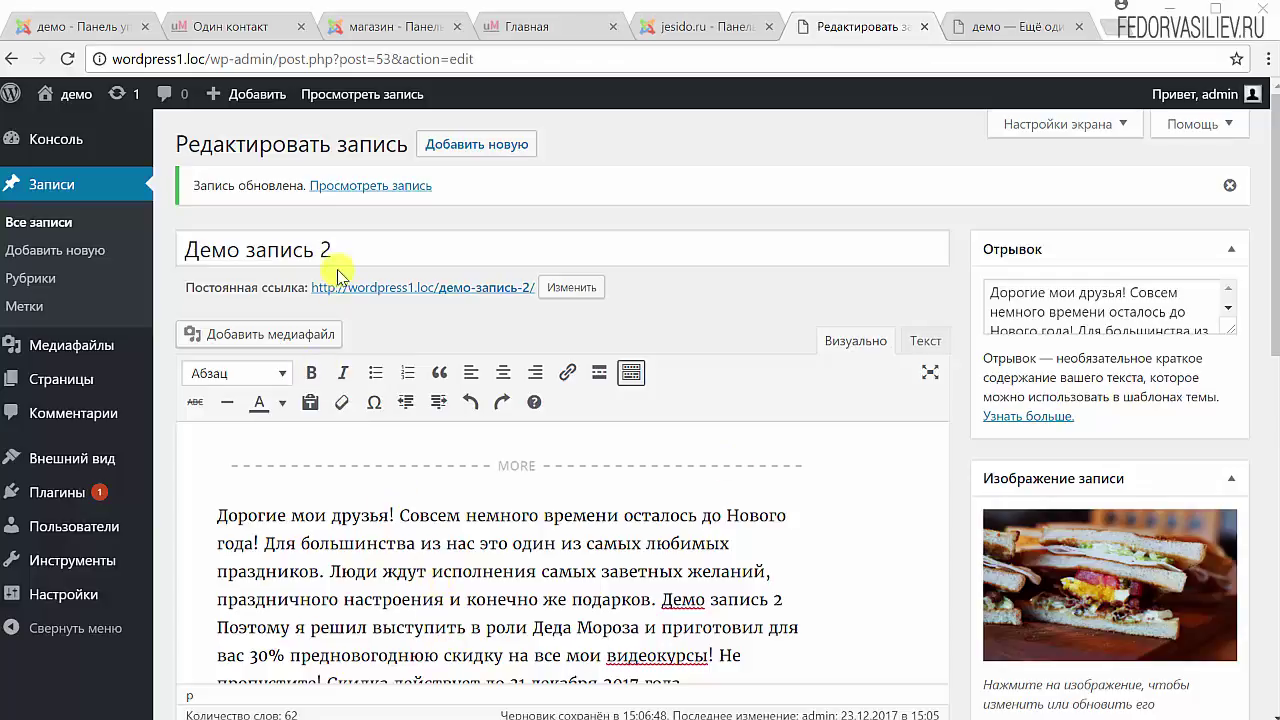
Make the phrase 'Демо запись 2' in the post body bold.
drag(340, 245, 177, 251)
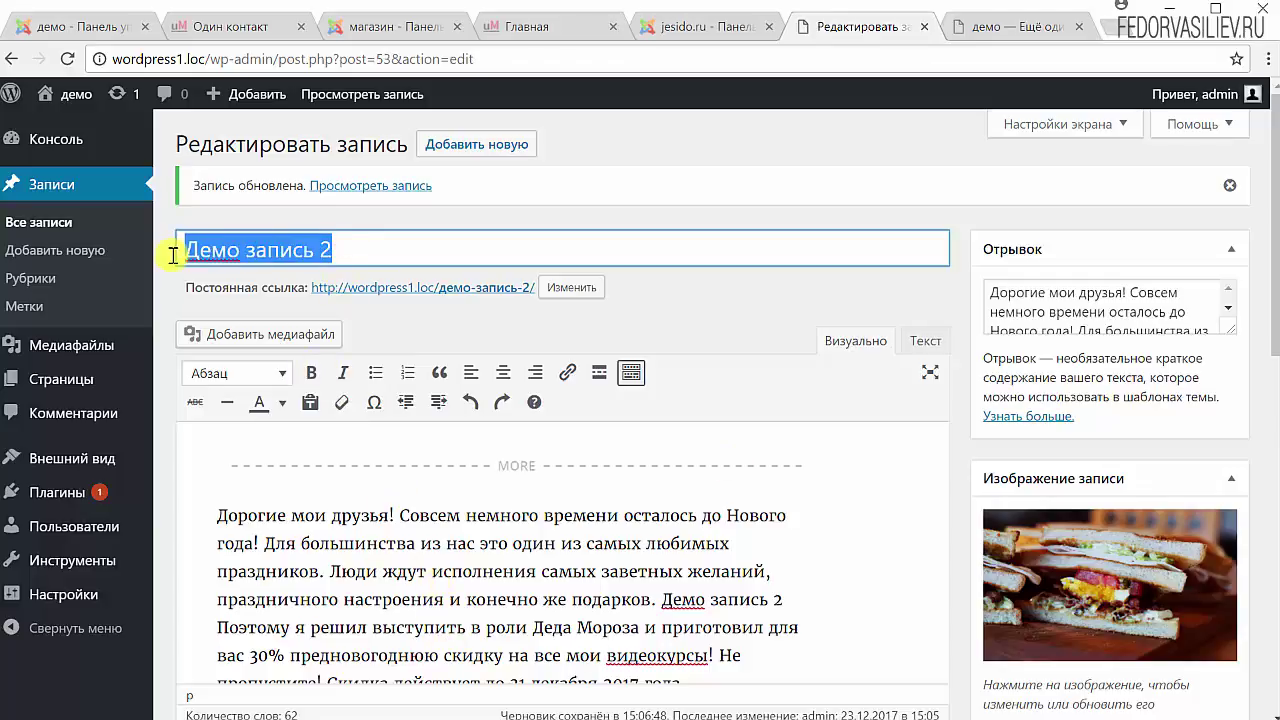
click(563, 240)
scroll(815, 285, down, 1)
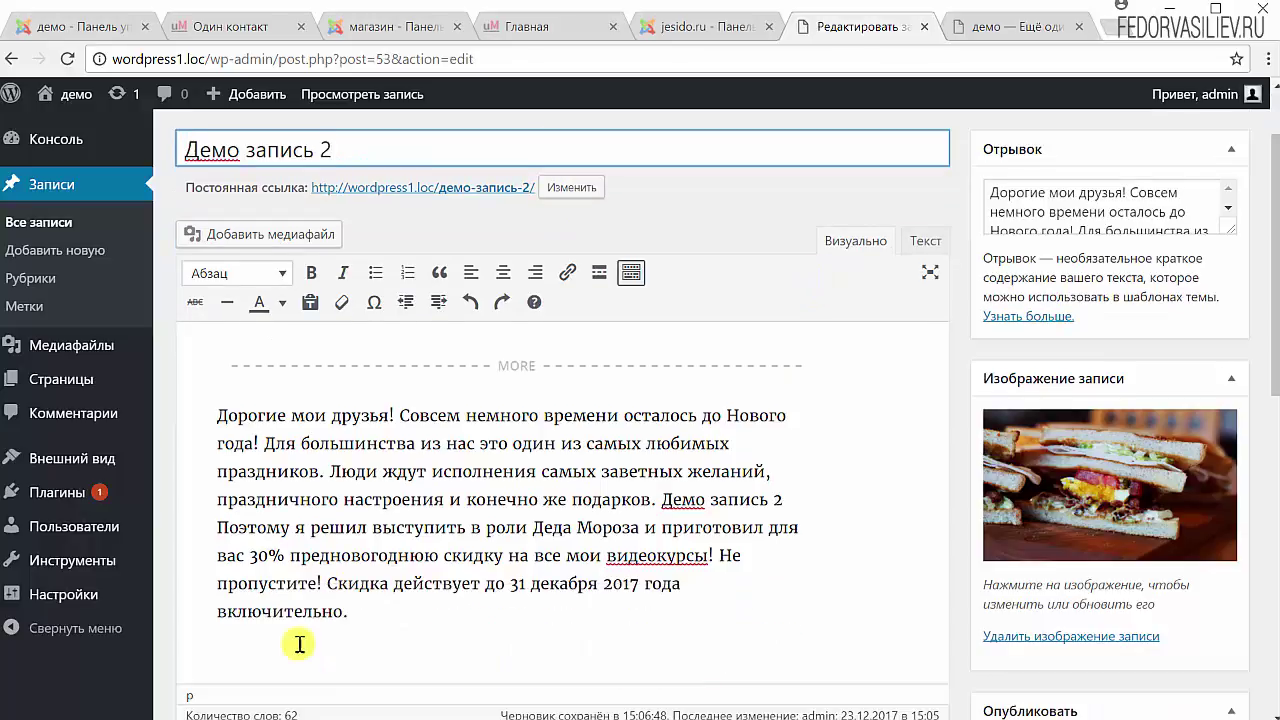
drag(659, 499, 786, 500)
click(655, 555)
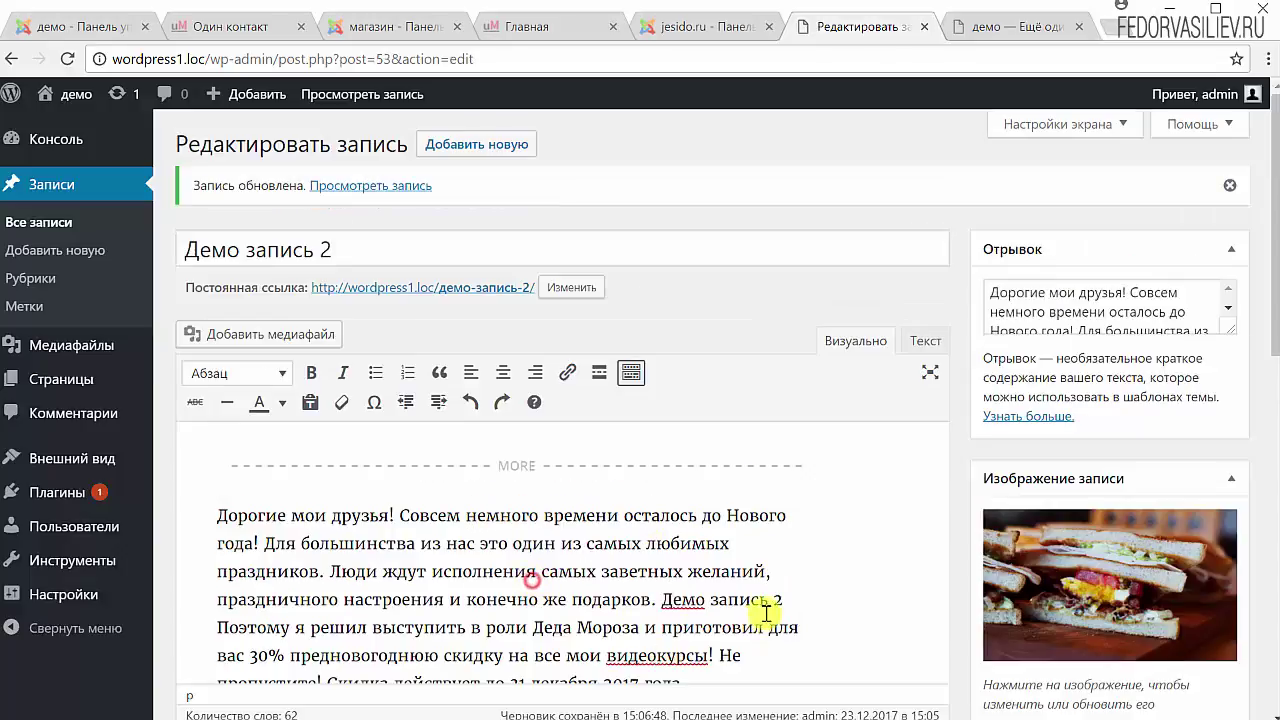
drag(781, 598, 659, 599)
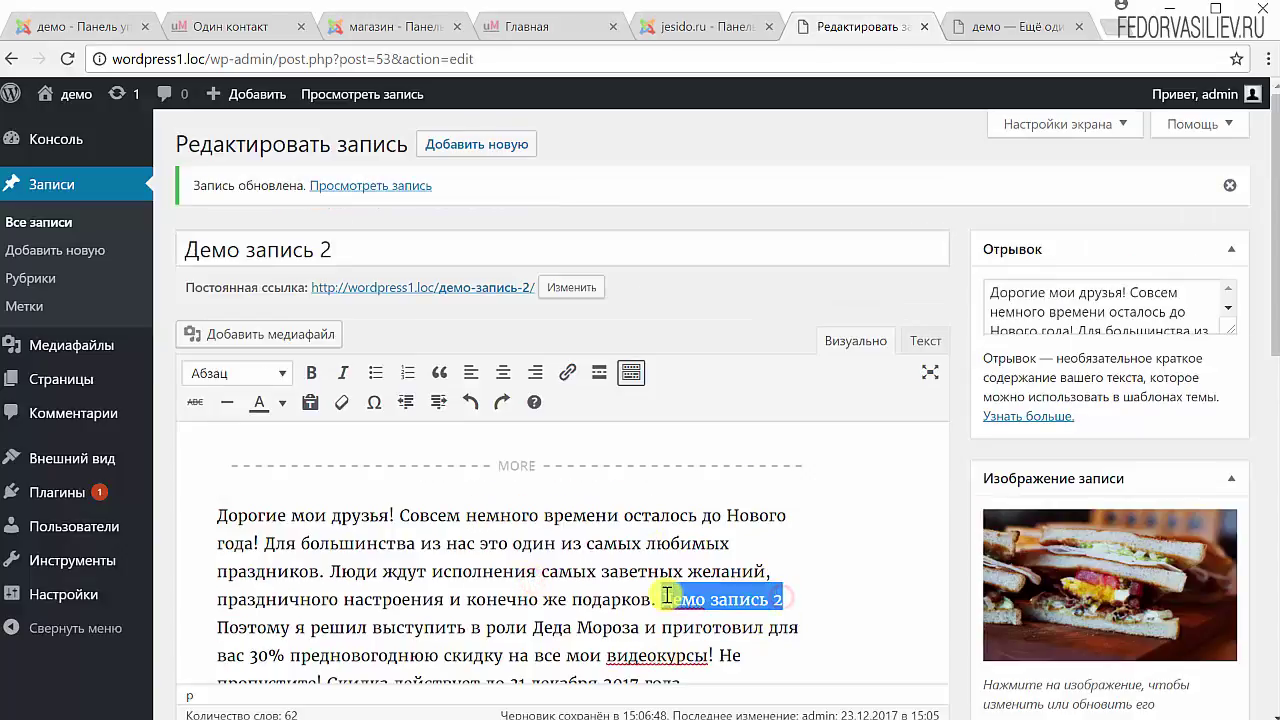
click(313, 375)
click(612, 627)
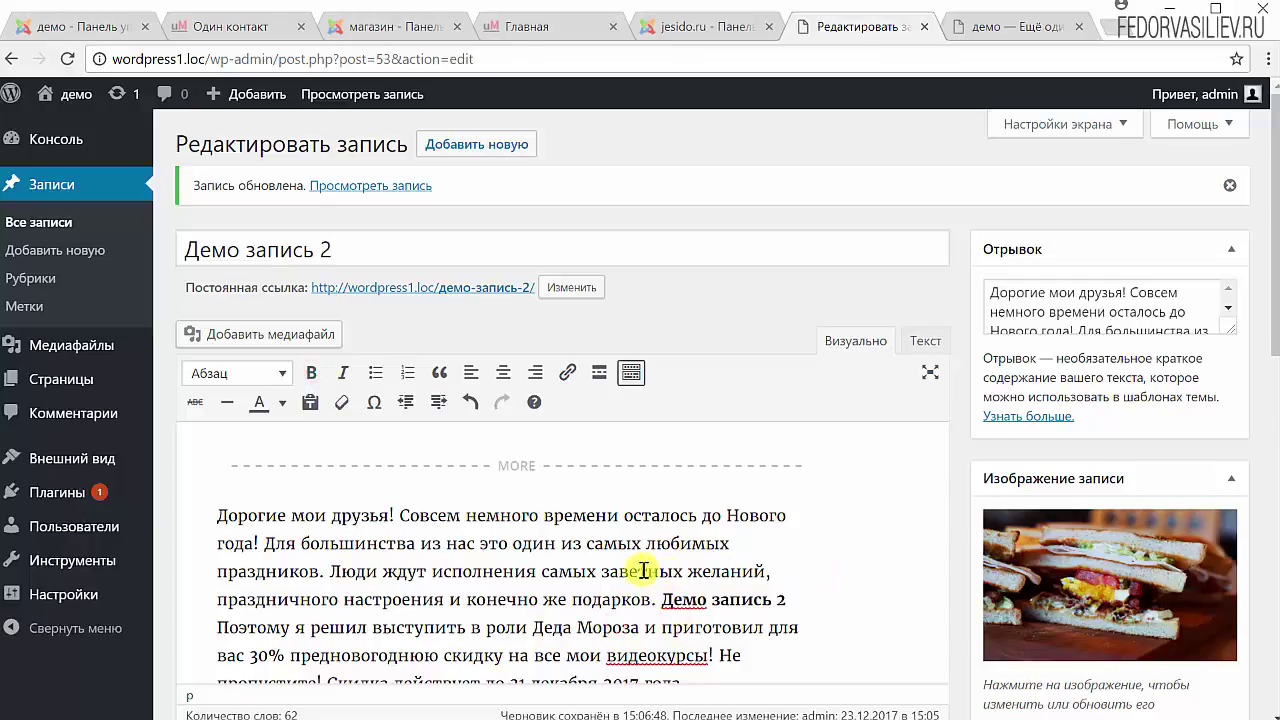
Check the <strong> tags around the phrase in the Текст view, then return to Визуально.
click(921, 342)
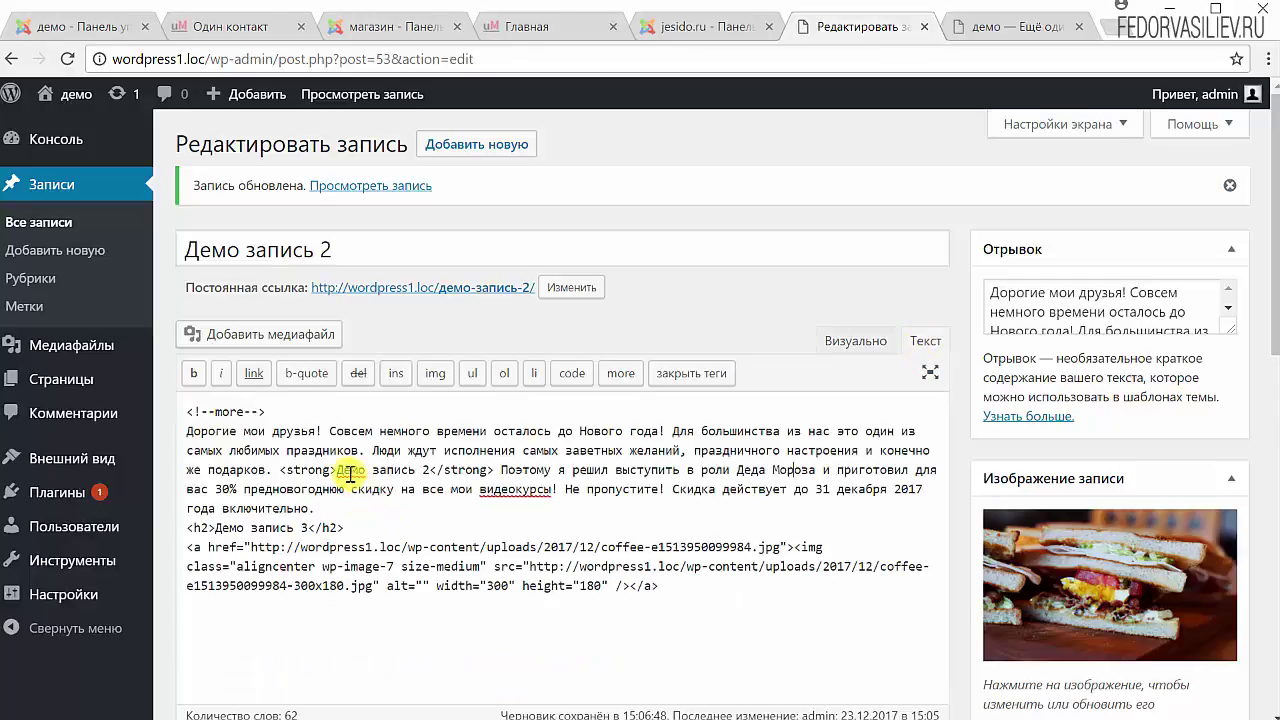
drag(281, 470, 337, 470)
drag(430, 470, 494, 470)
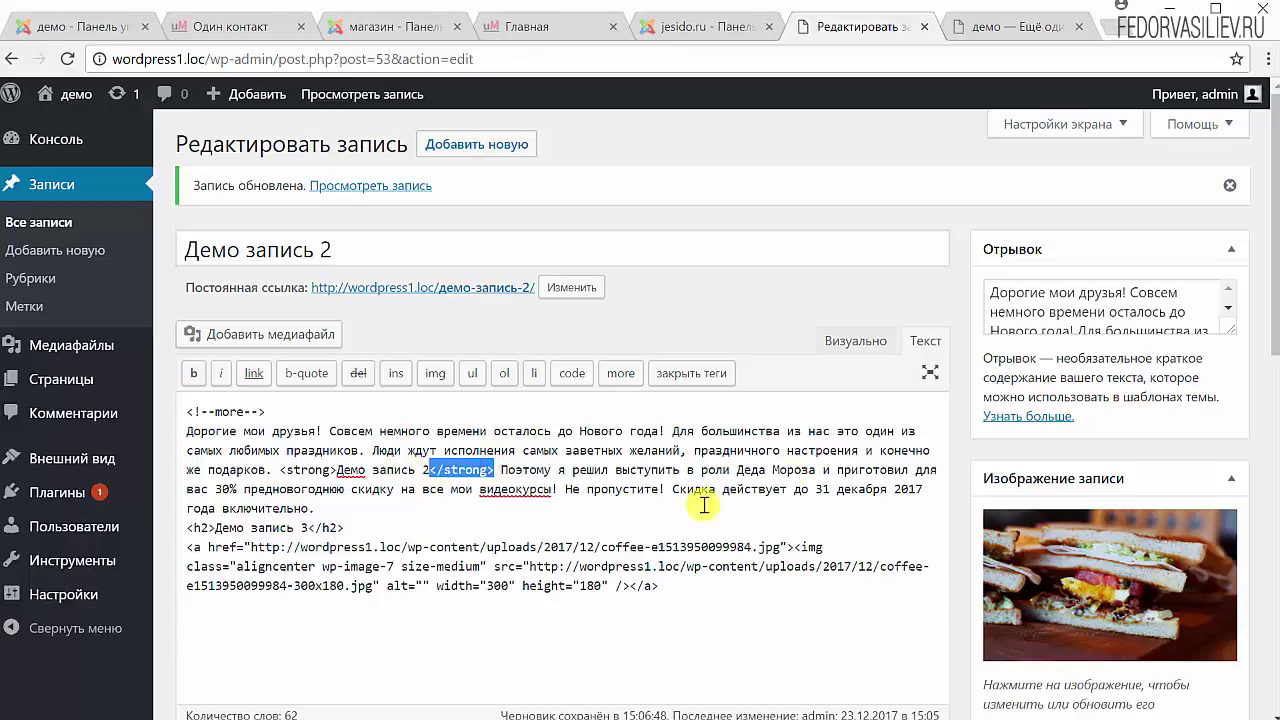
click(866, 342)
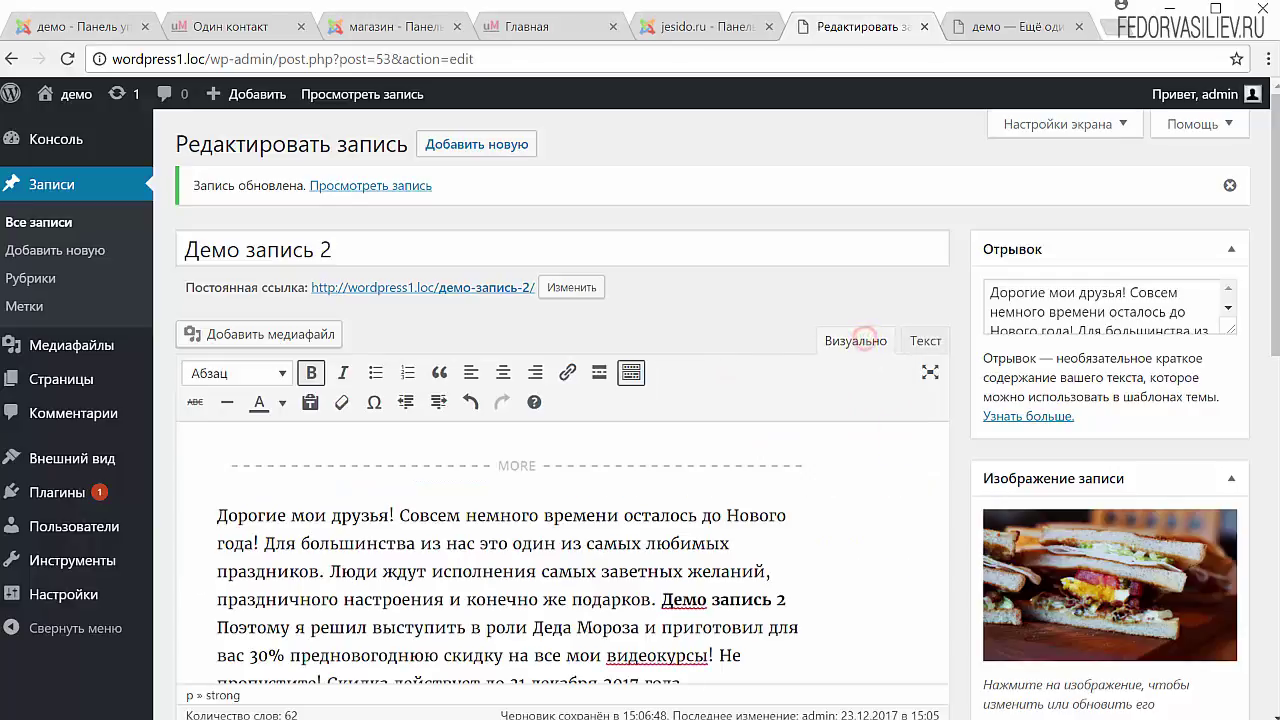
scroll(626, 493, down, 1)
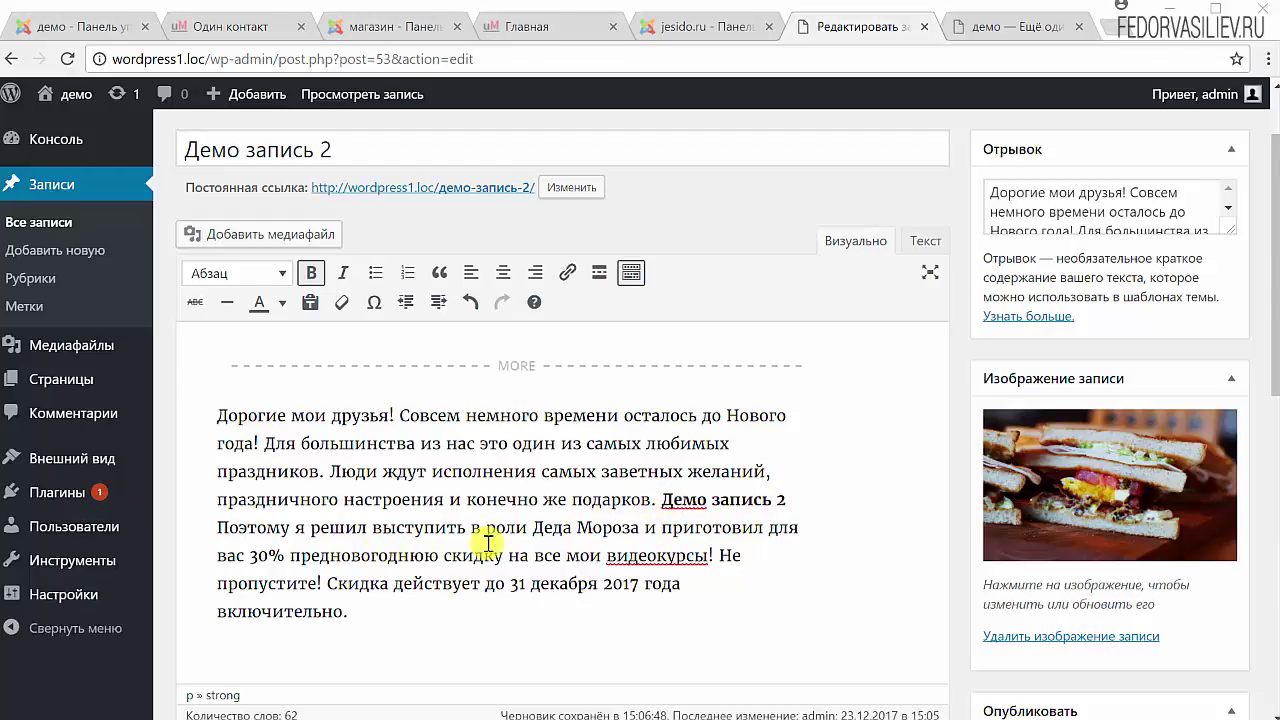
key(ctrl+s)
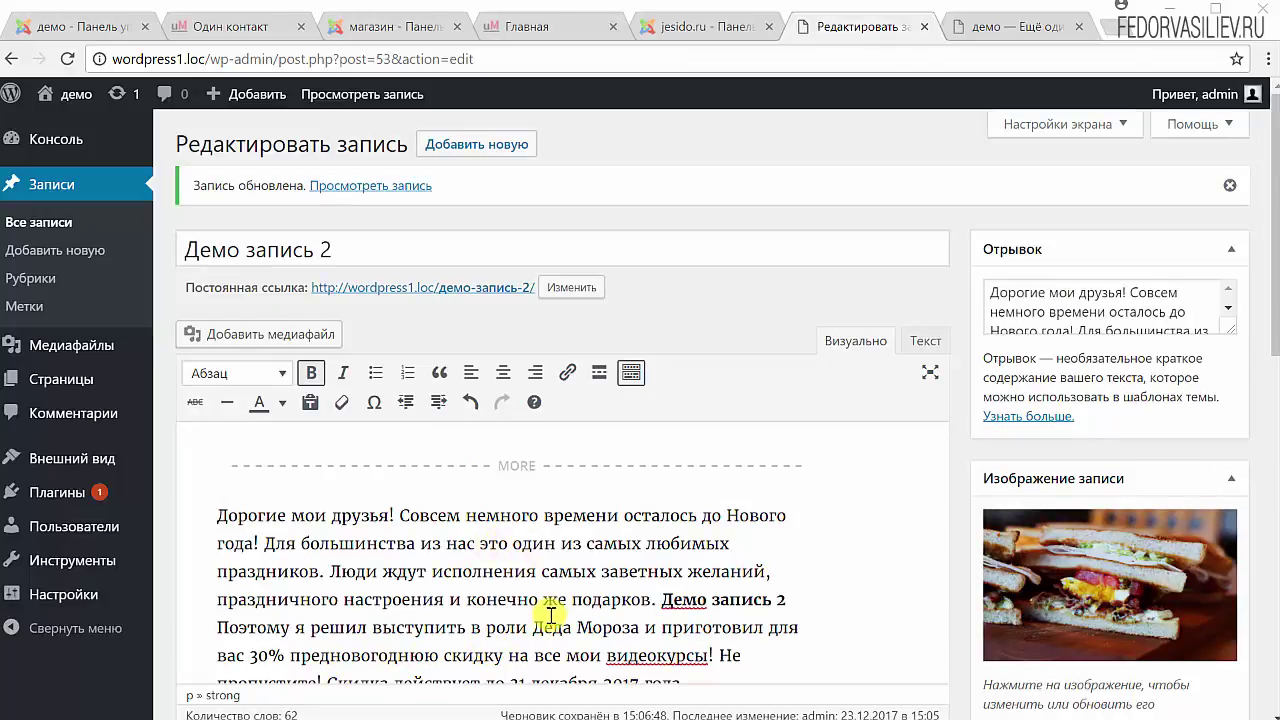
scroll(551, 614, down, 1)
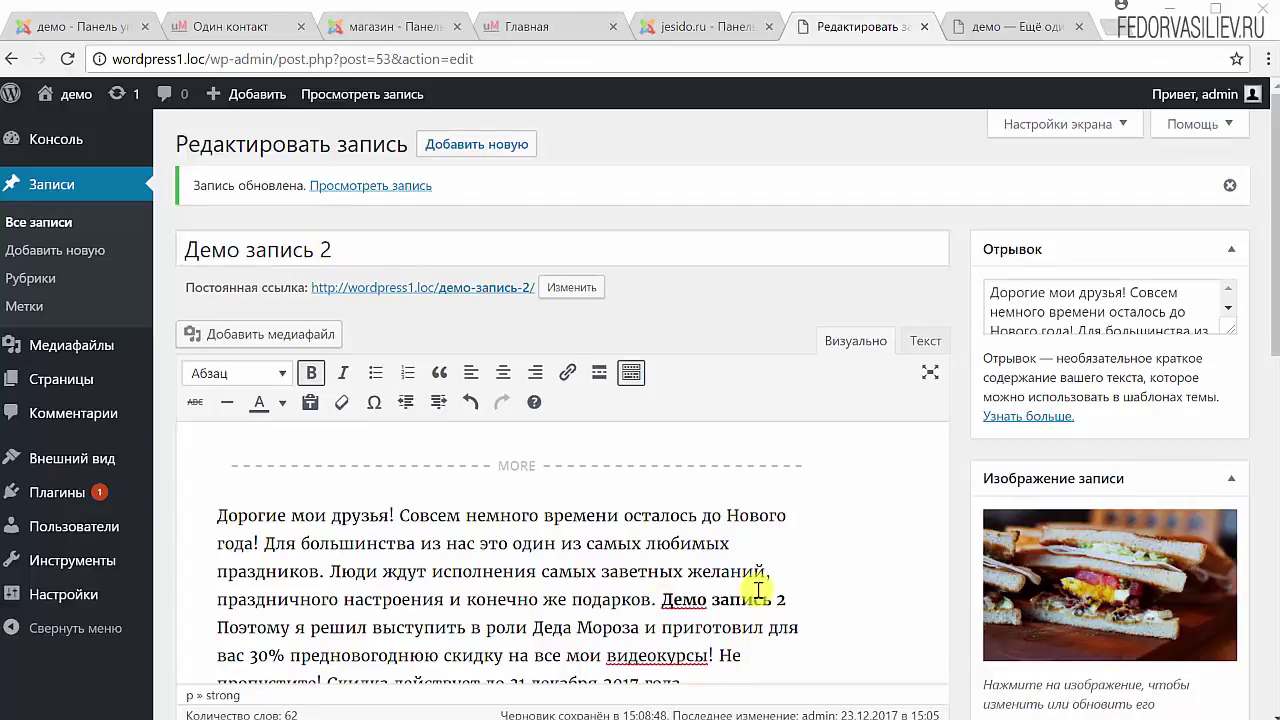
scroll(693, 567, down, 2)
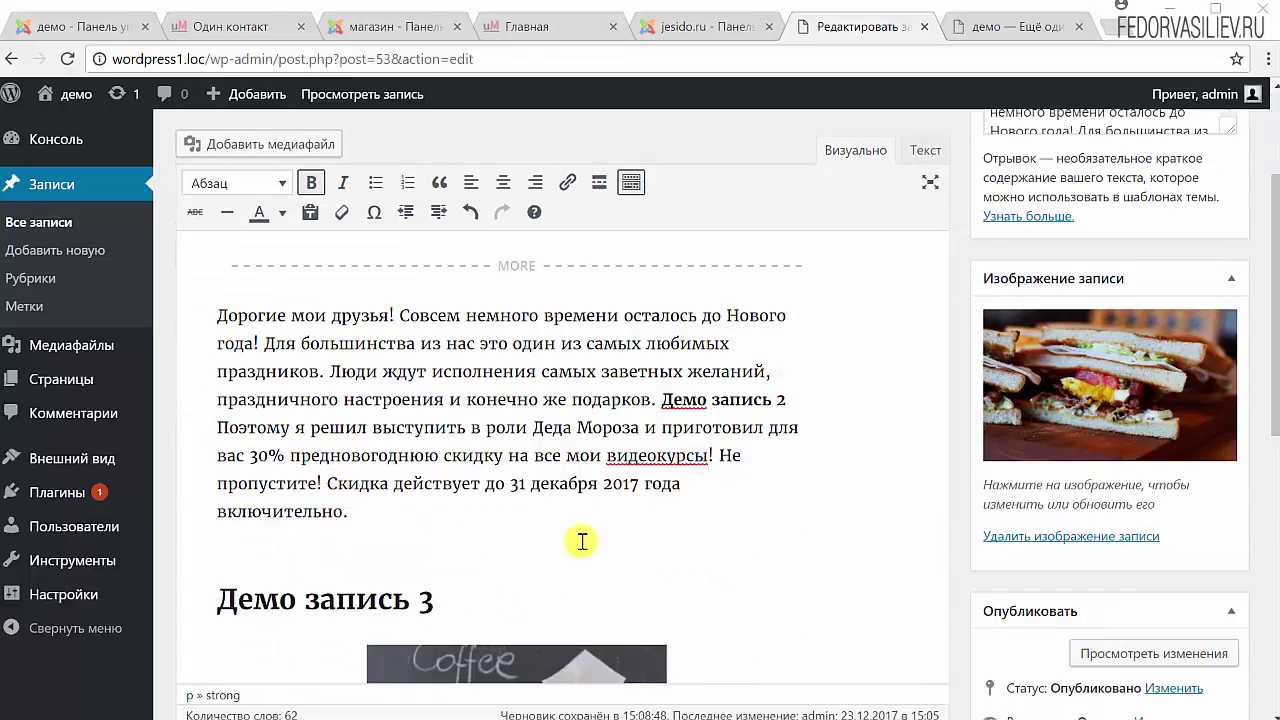
scroll(563, 472, up, 1)
scroll(549, 499, up, 1)
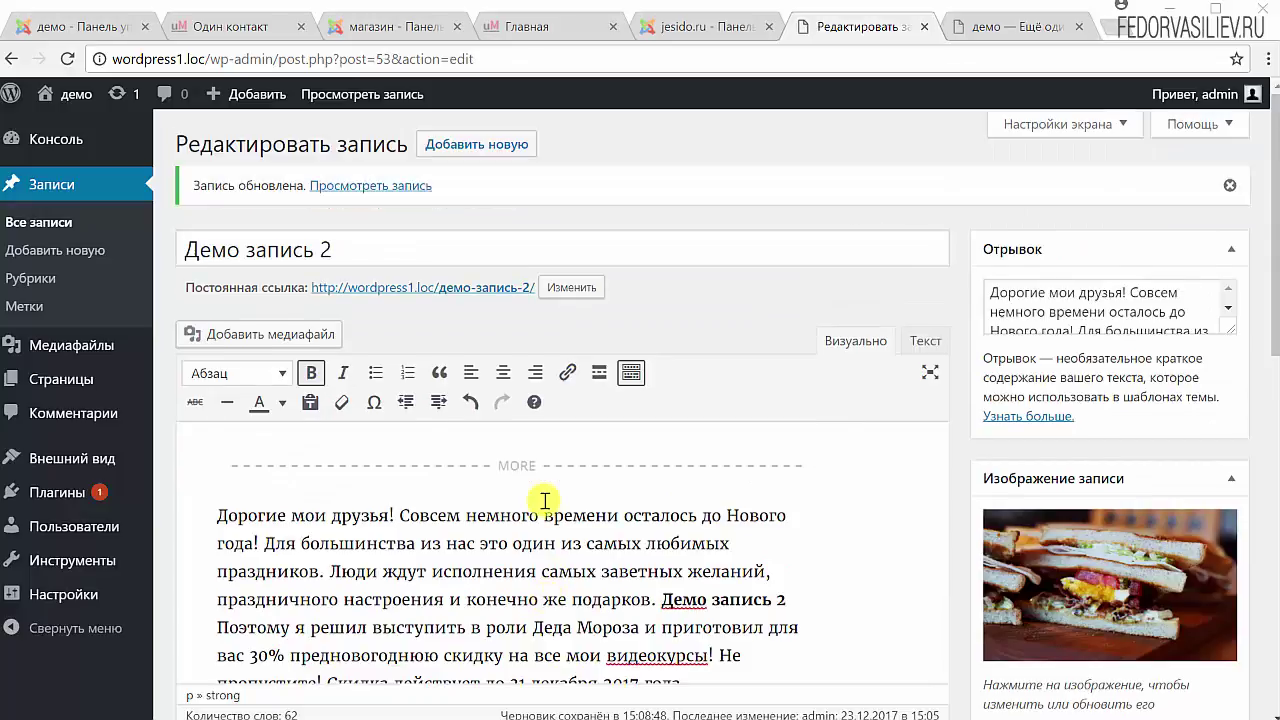
drag(357, 244, 172, 247)
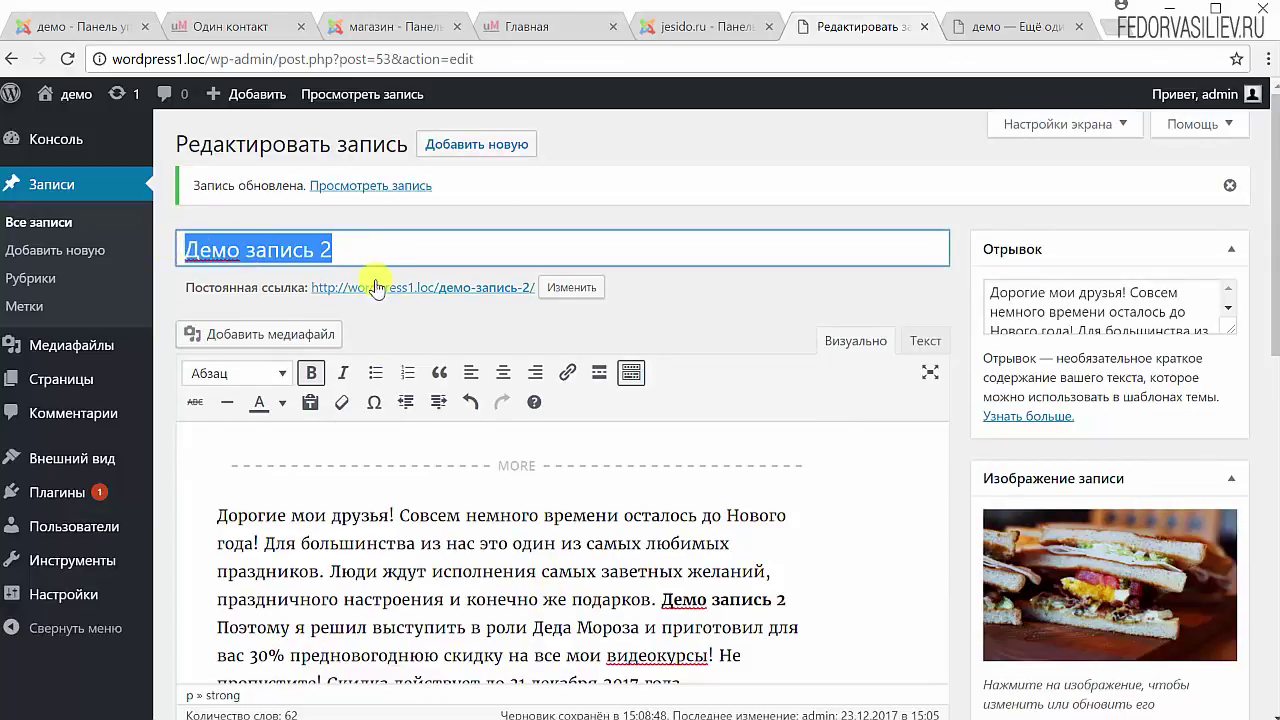
click(380, 246)
drag(400, 240, 172, 247)
scroll(529, 663, down, 2)
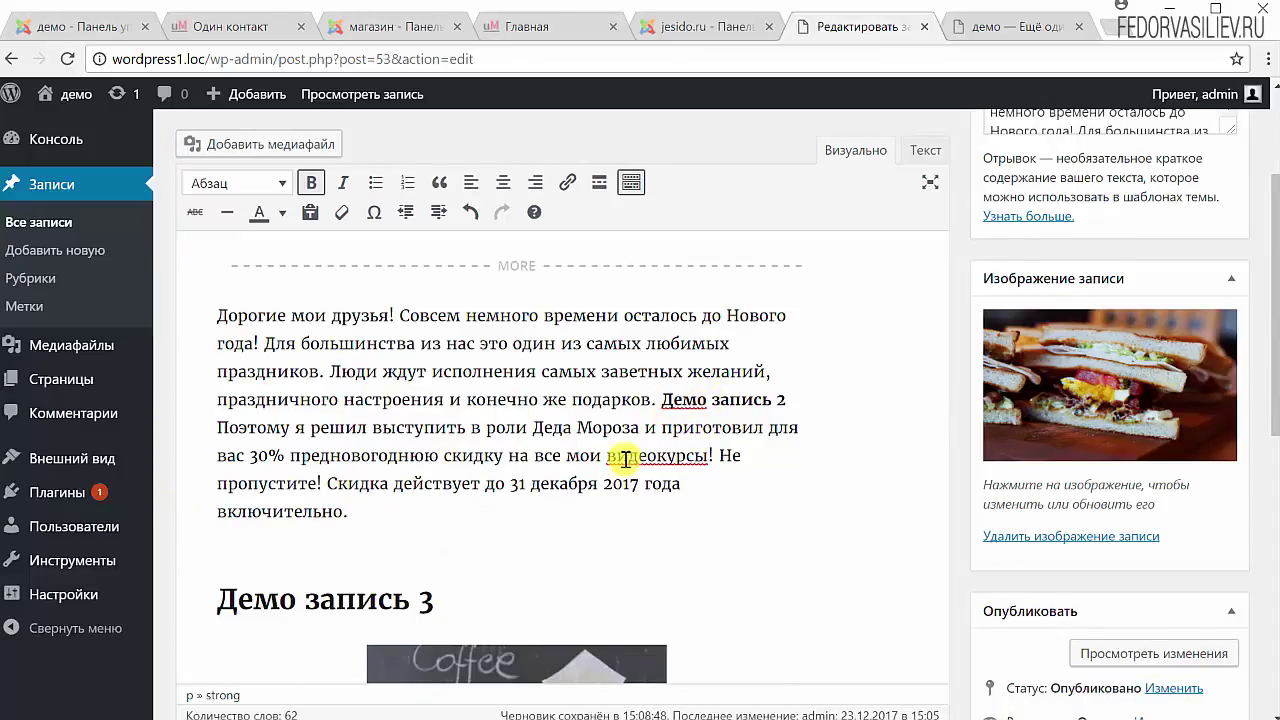
scroll(625, 459, up, 1)
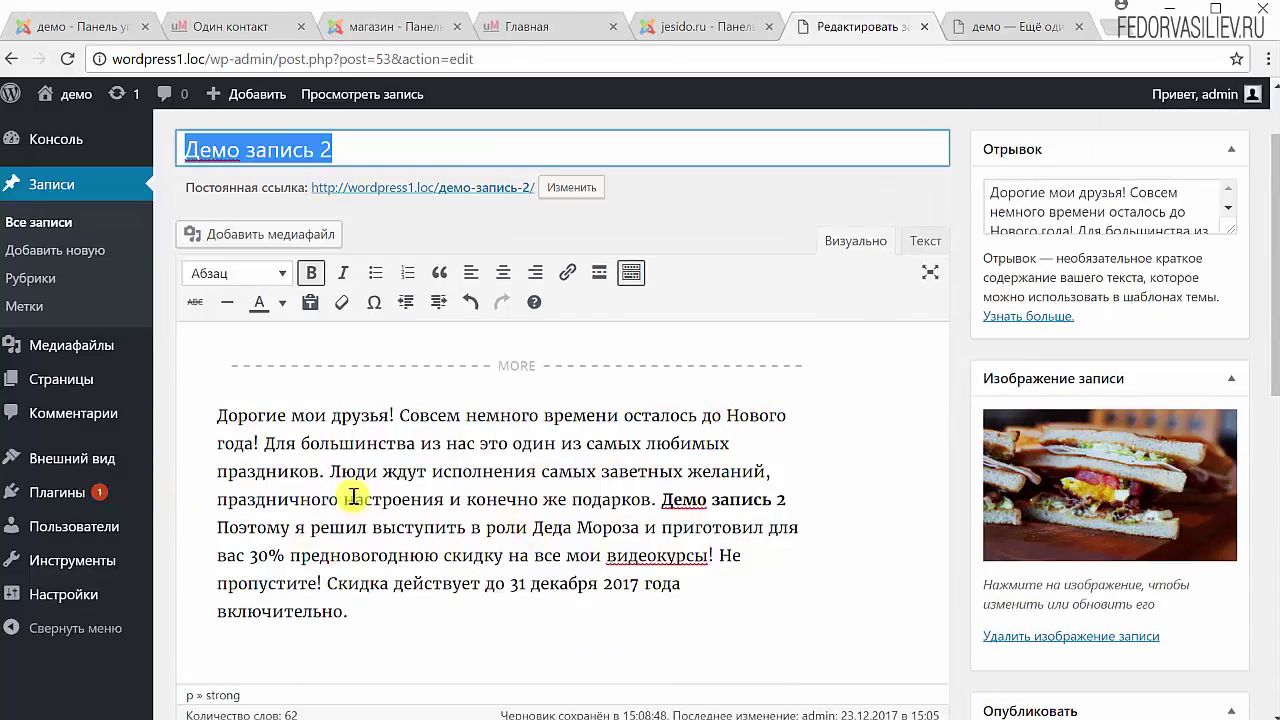
scroll(500, 560, up, 1)
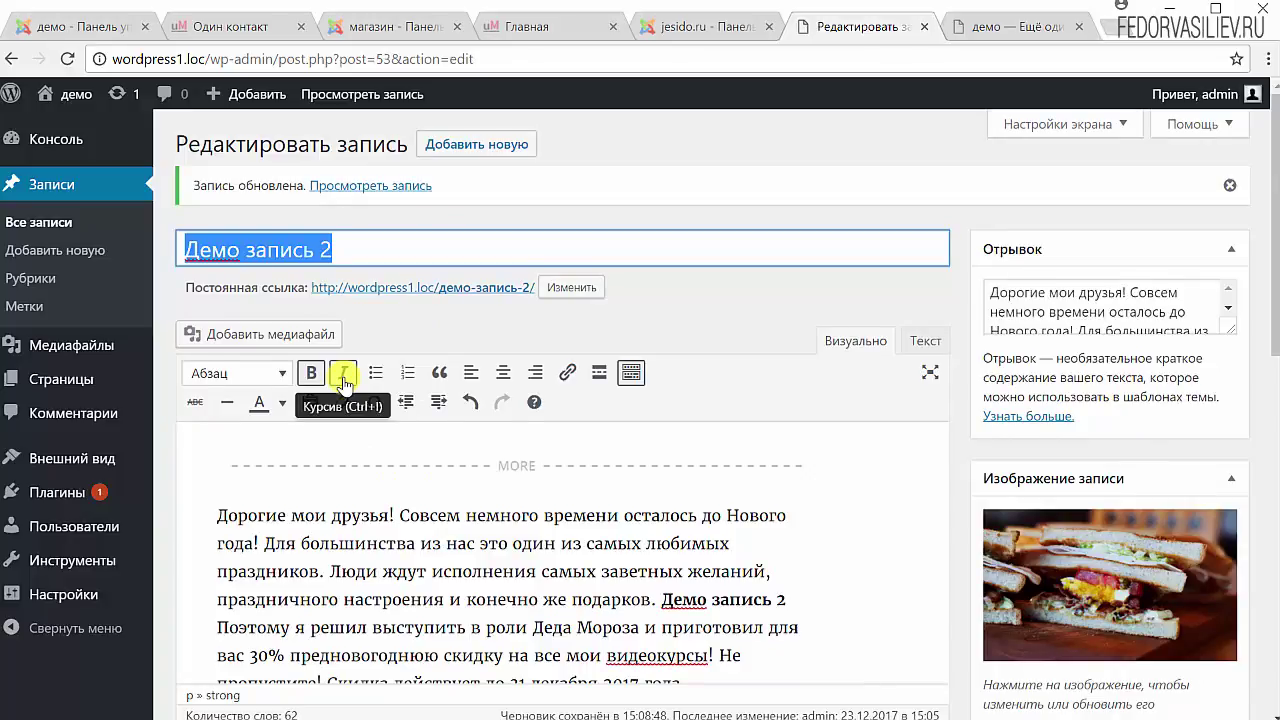
scroll(343, 383, down, 2)
drag(360, 509, 220, 485)
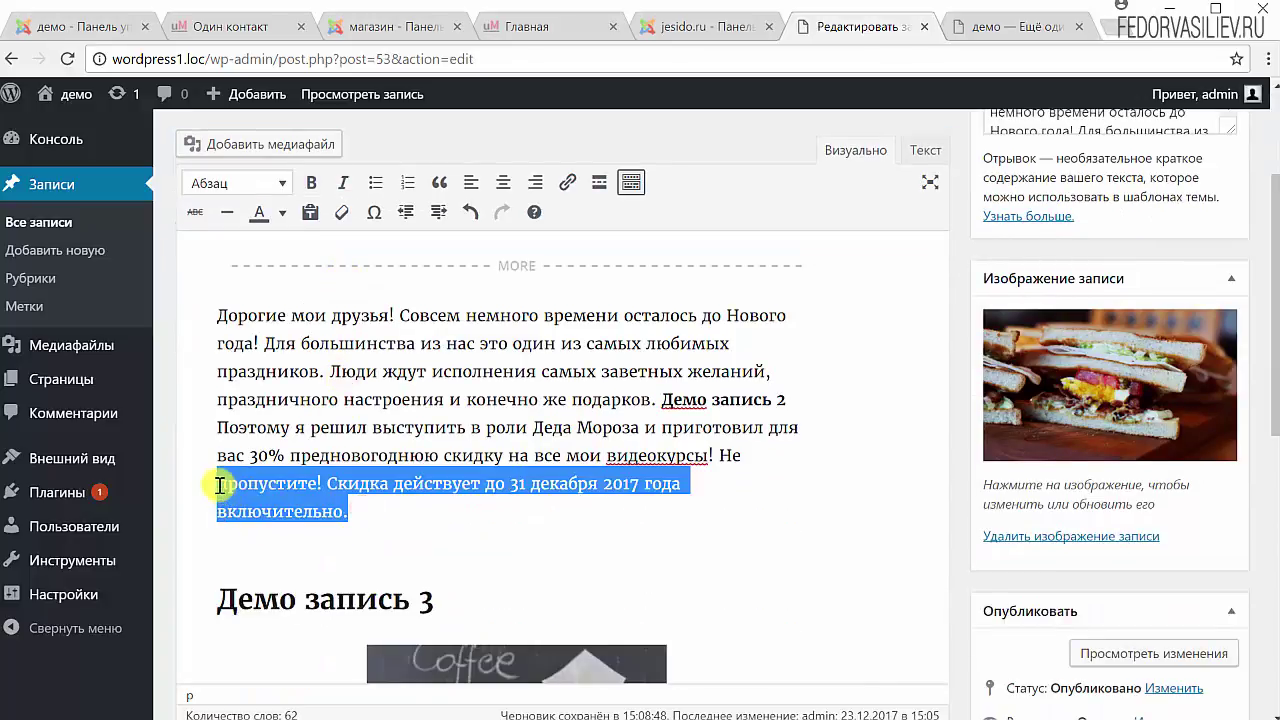
scroll(220, 485, up, 1)
click(343, 272)
click(335, 575)
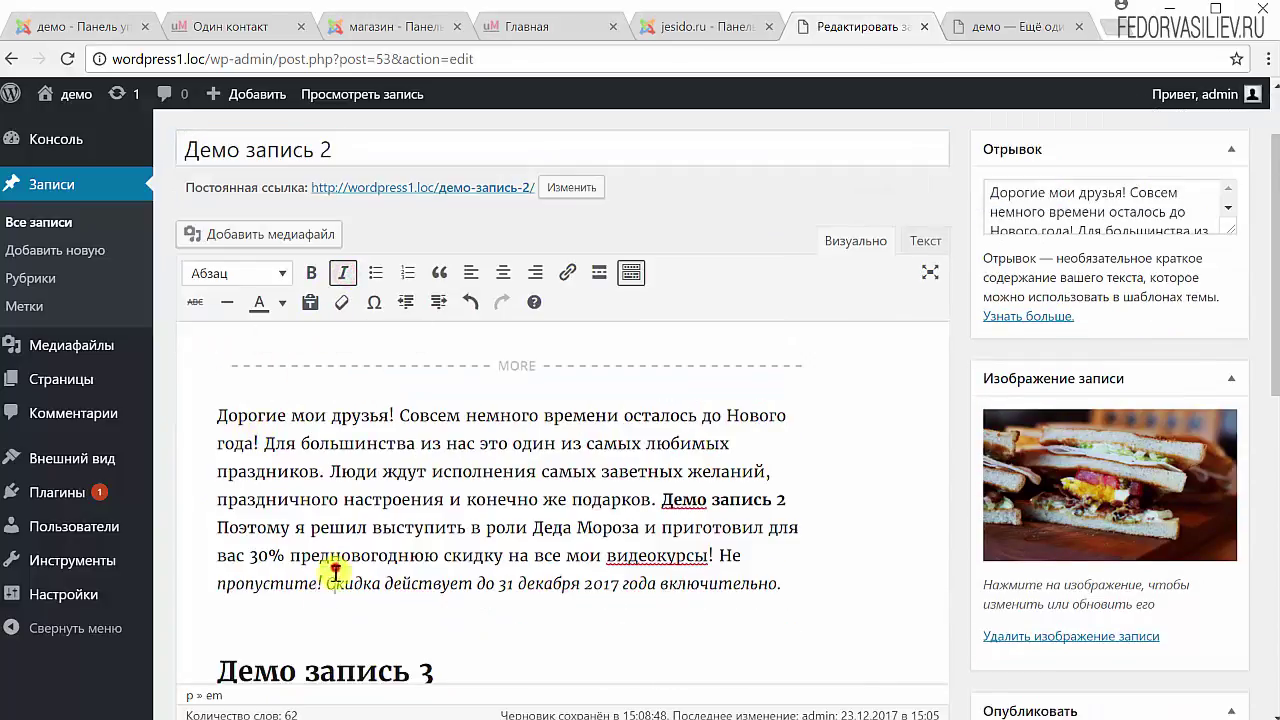
drag(808, 578, 193, 586)
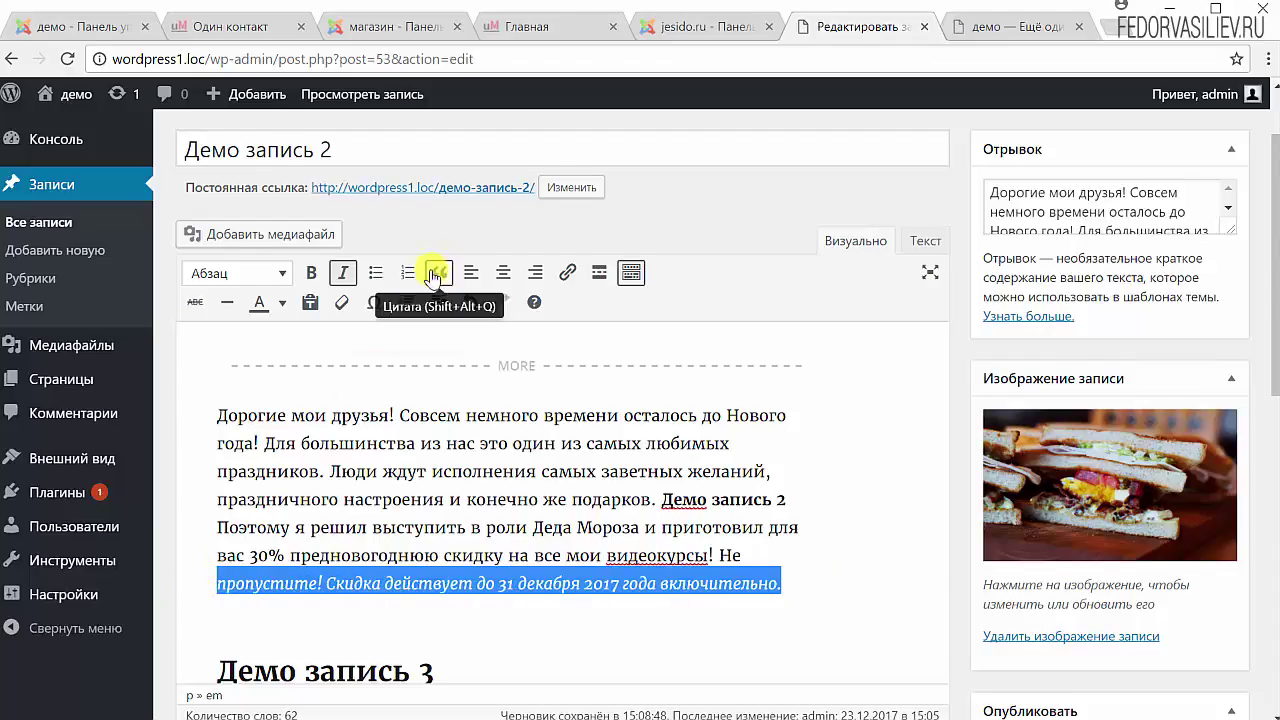
click(343, 245)
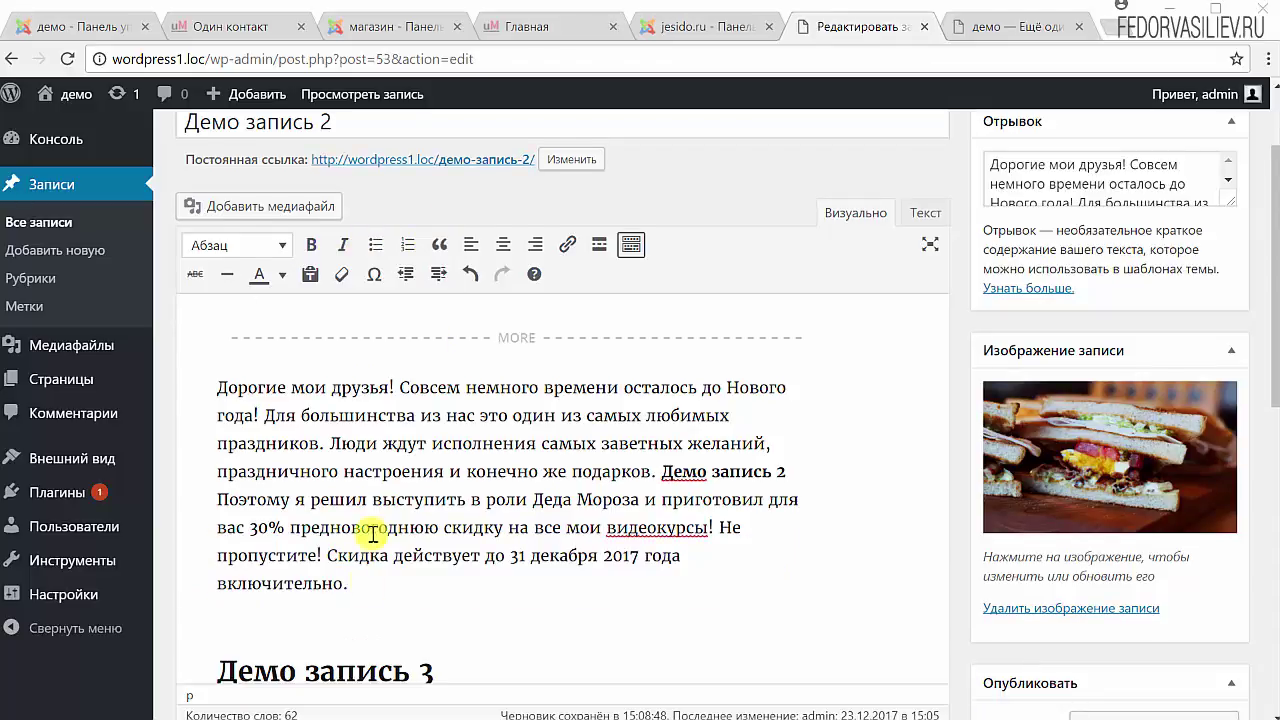
scroll(366, 531, down, 1)
click(368, 500)
Add a line '1.демо' after 'включительно.' and make it a bullet item.
click(373, 480)
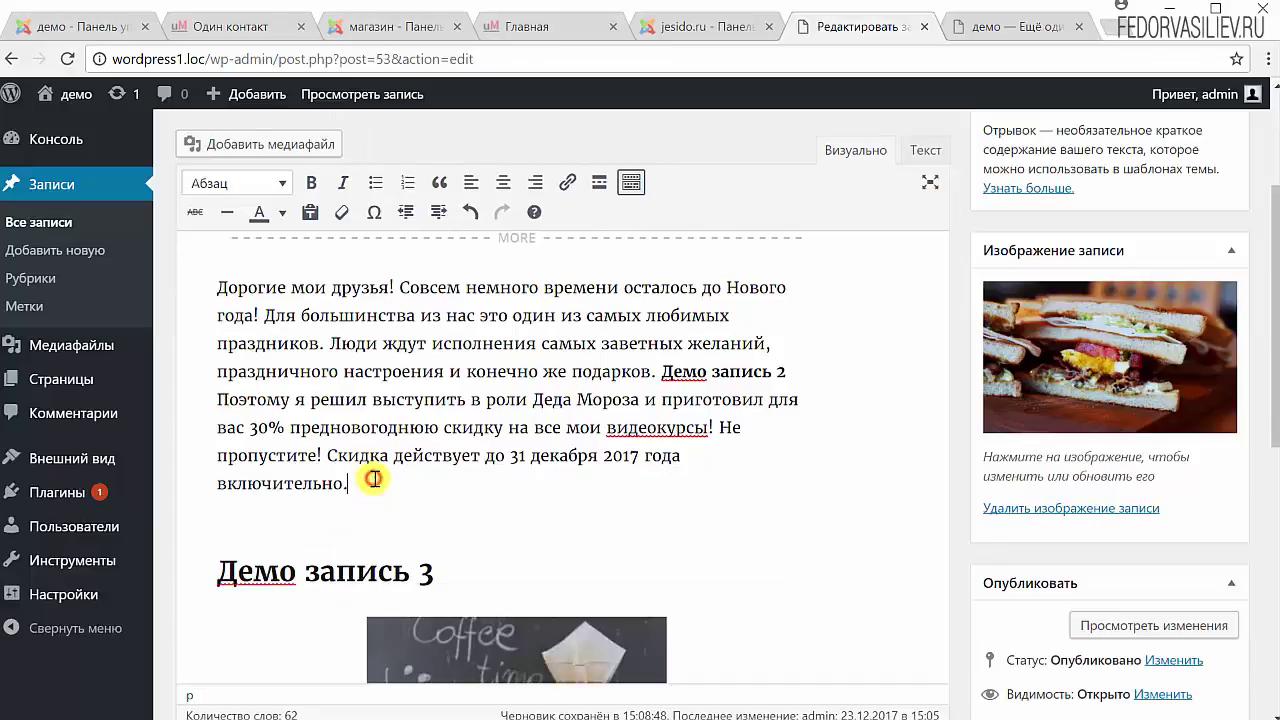
key(Return)
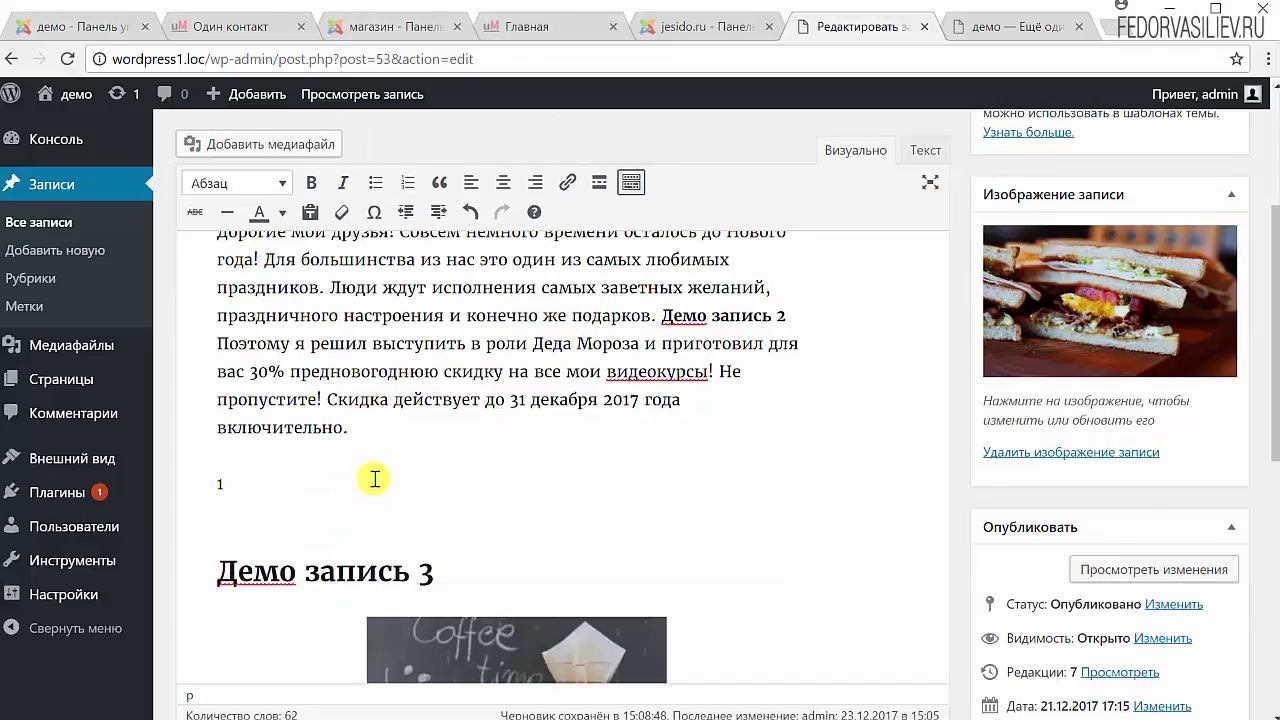
text(1.демо)
drag(286, 480, 194, 480)
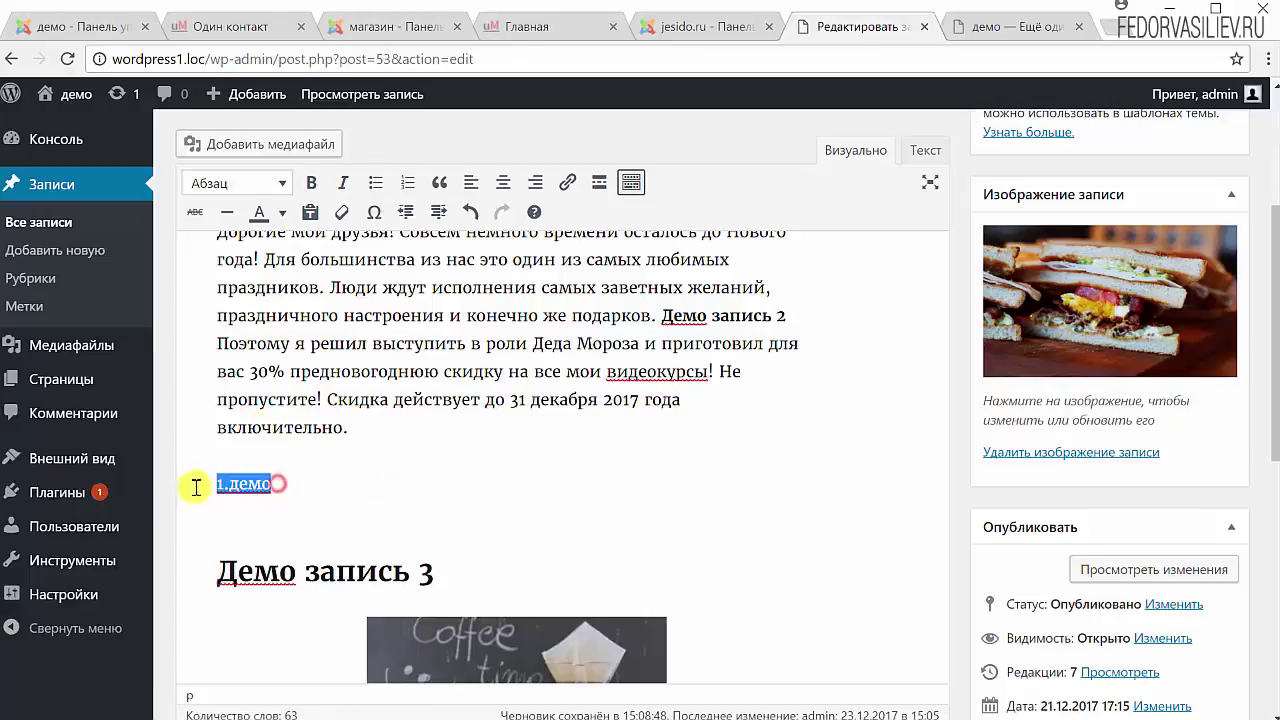
click(375, 182)
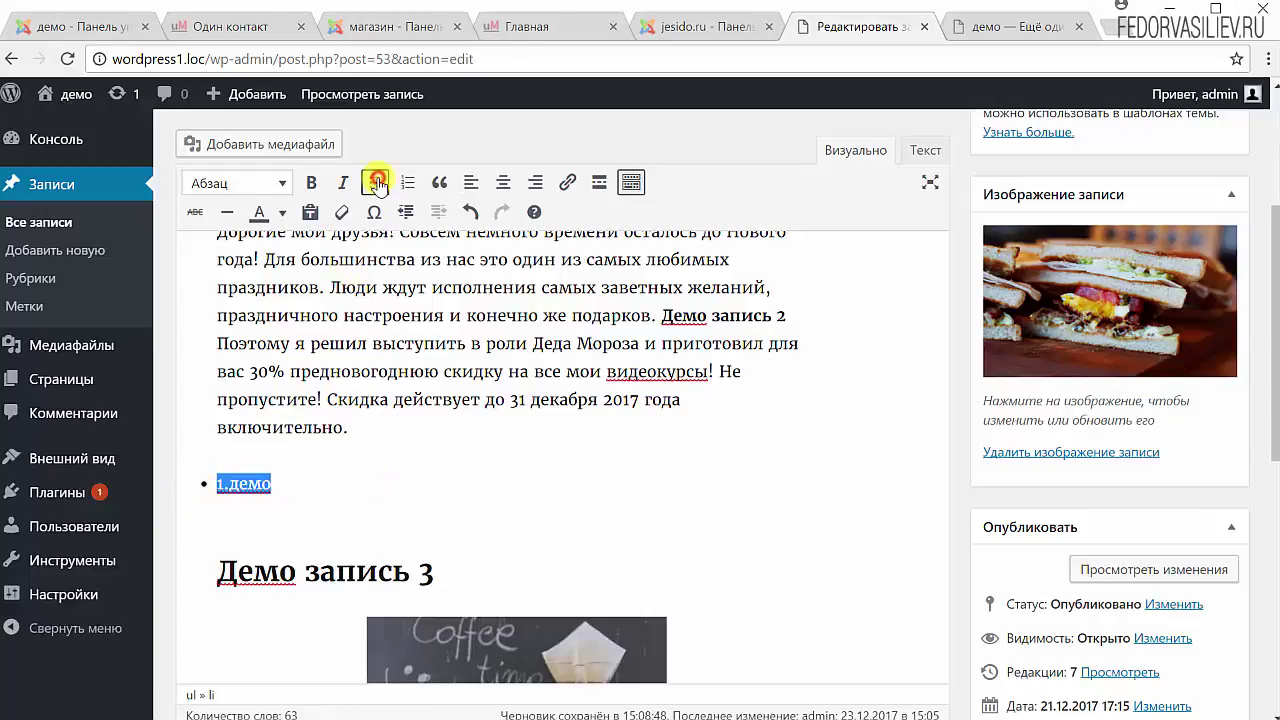
click(300, 484)
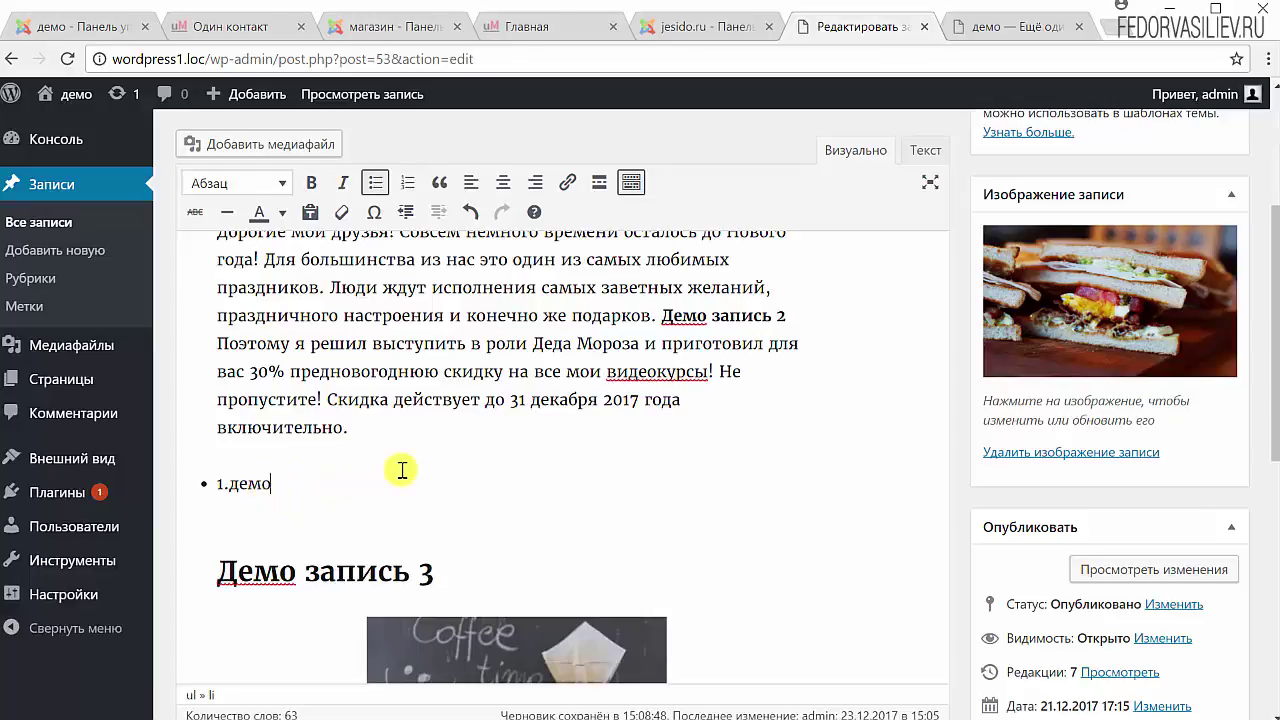
Add the second bullet '2.демо' and remove the extra empty lines below the list.
key(Return)
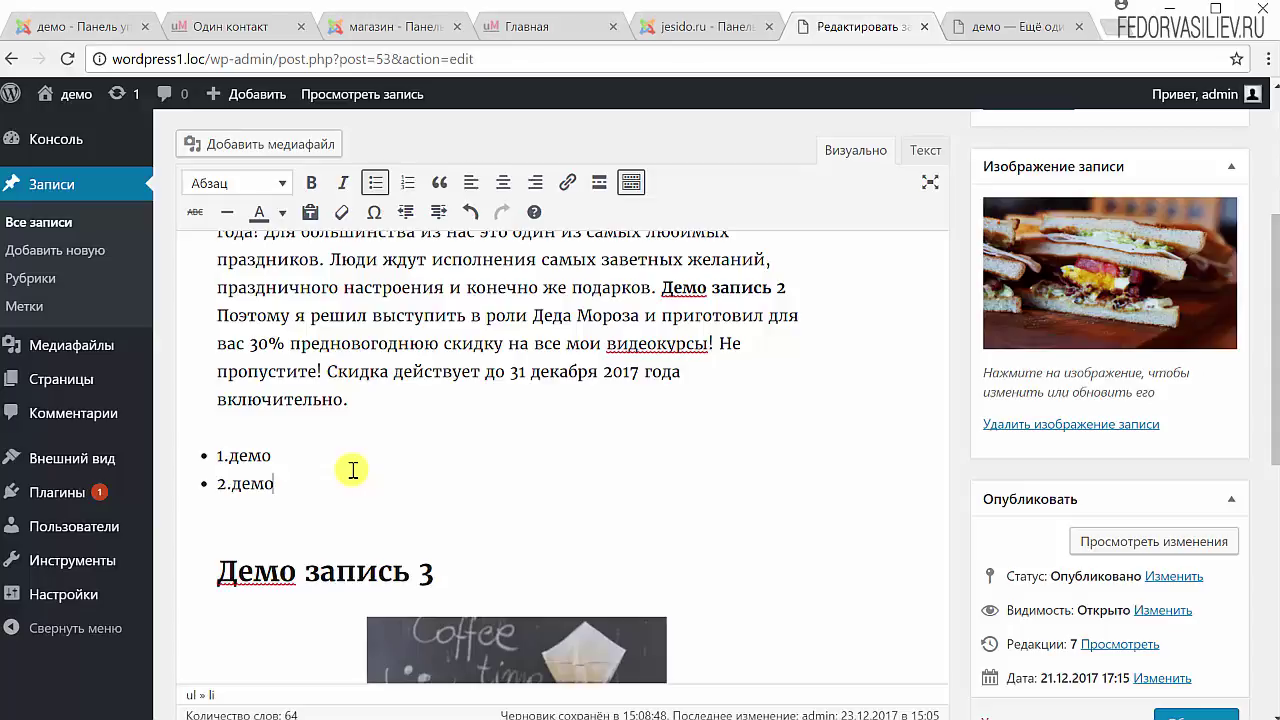
key(Return)
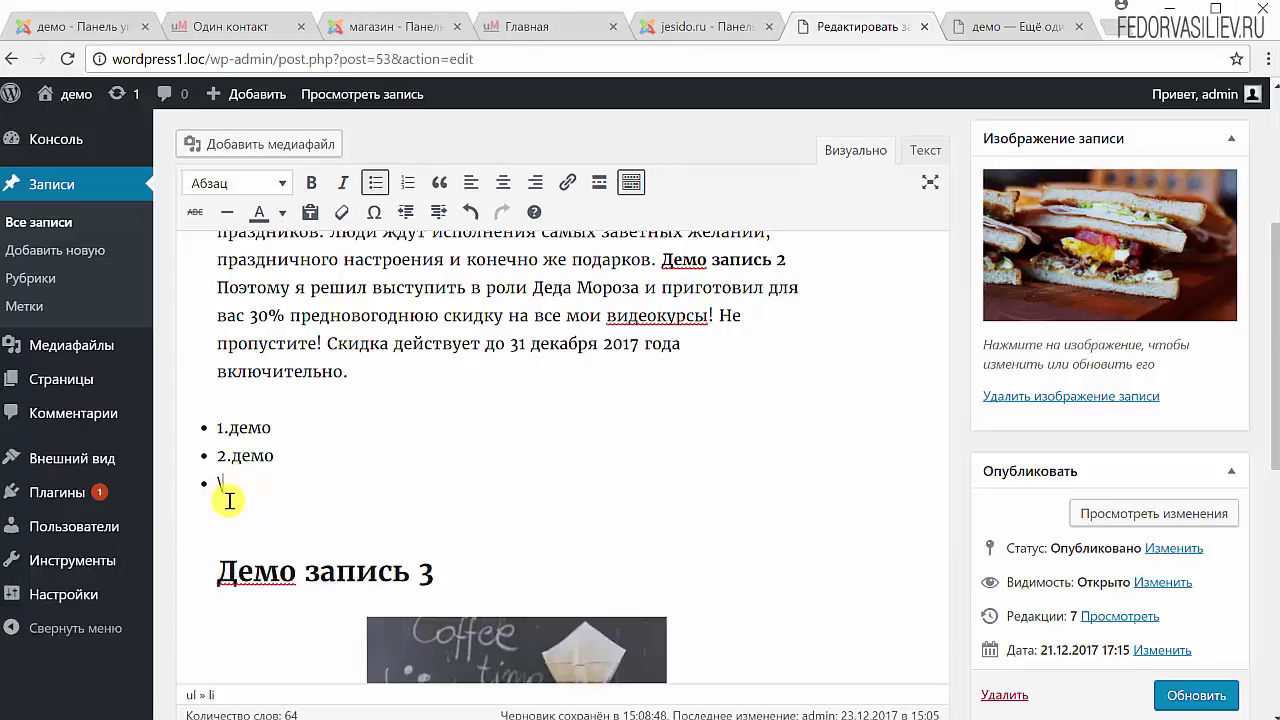
key(Return)
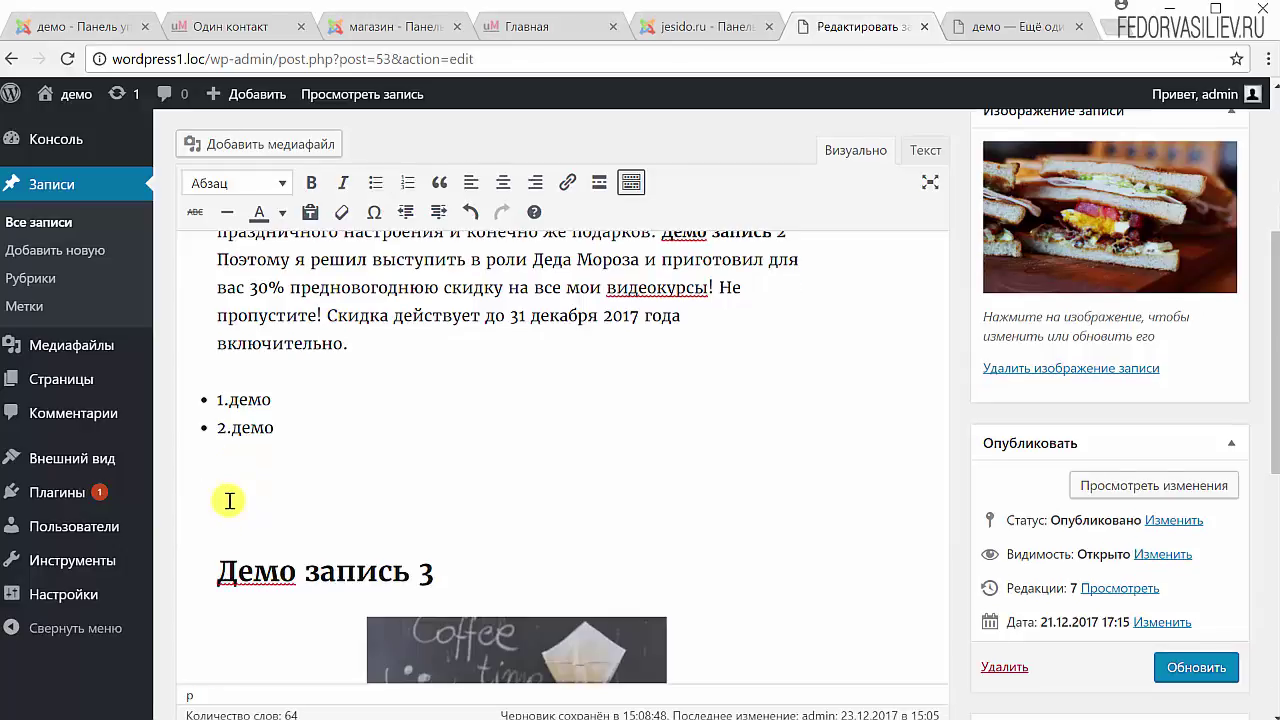
key(BackSpace)
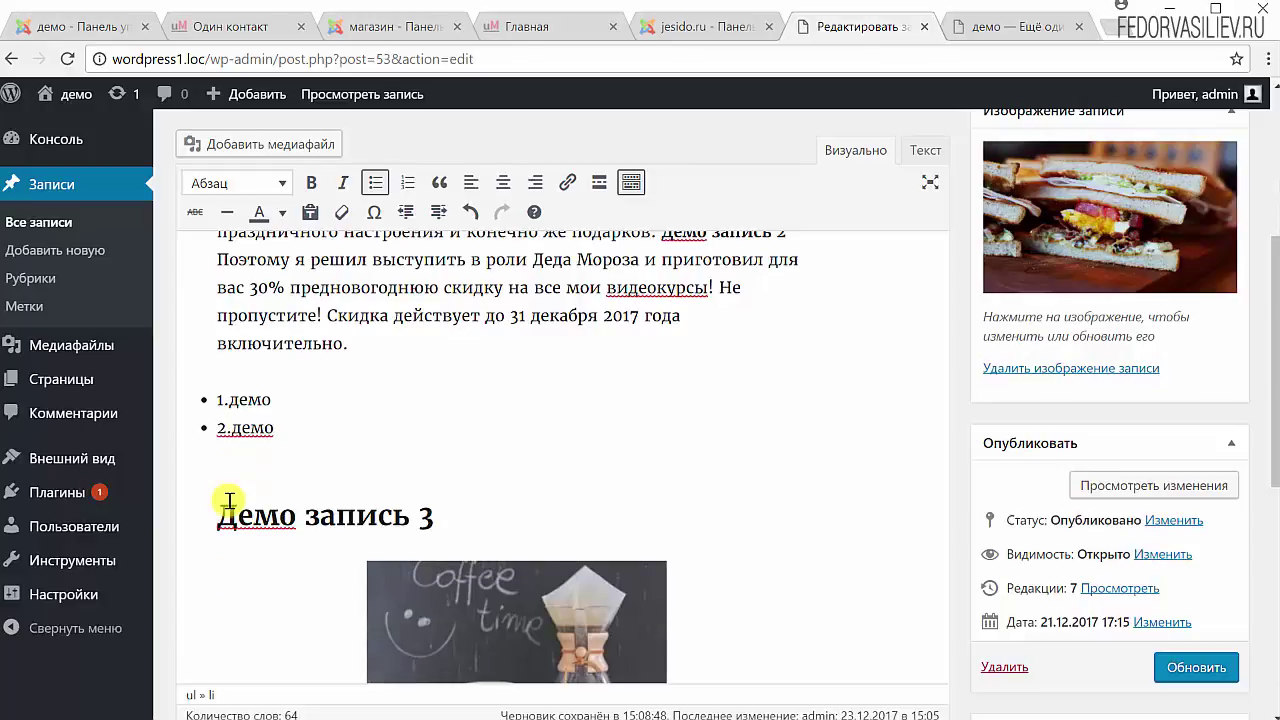
key(Return)
key(Return)
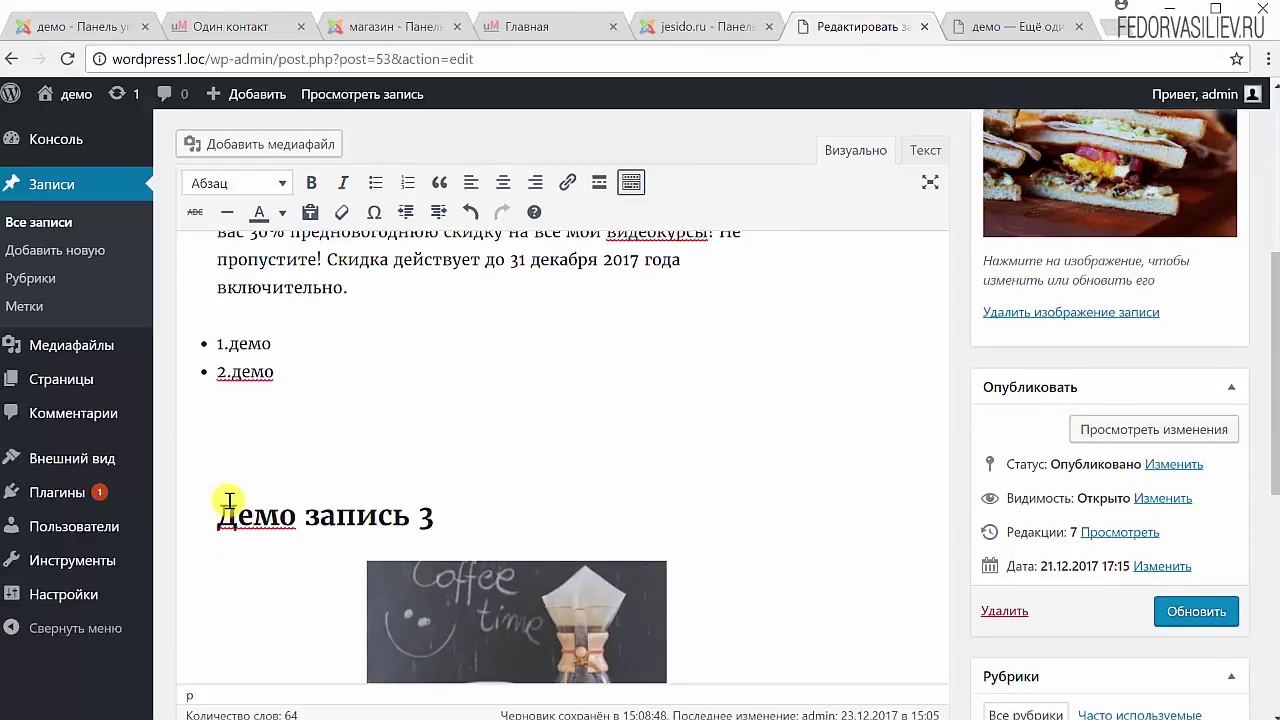
scroll(229, 500, down, 1)
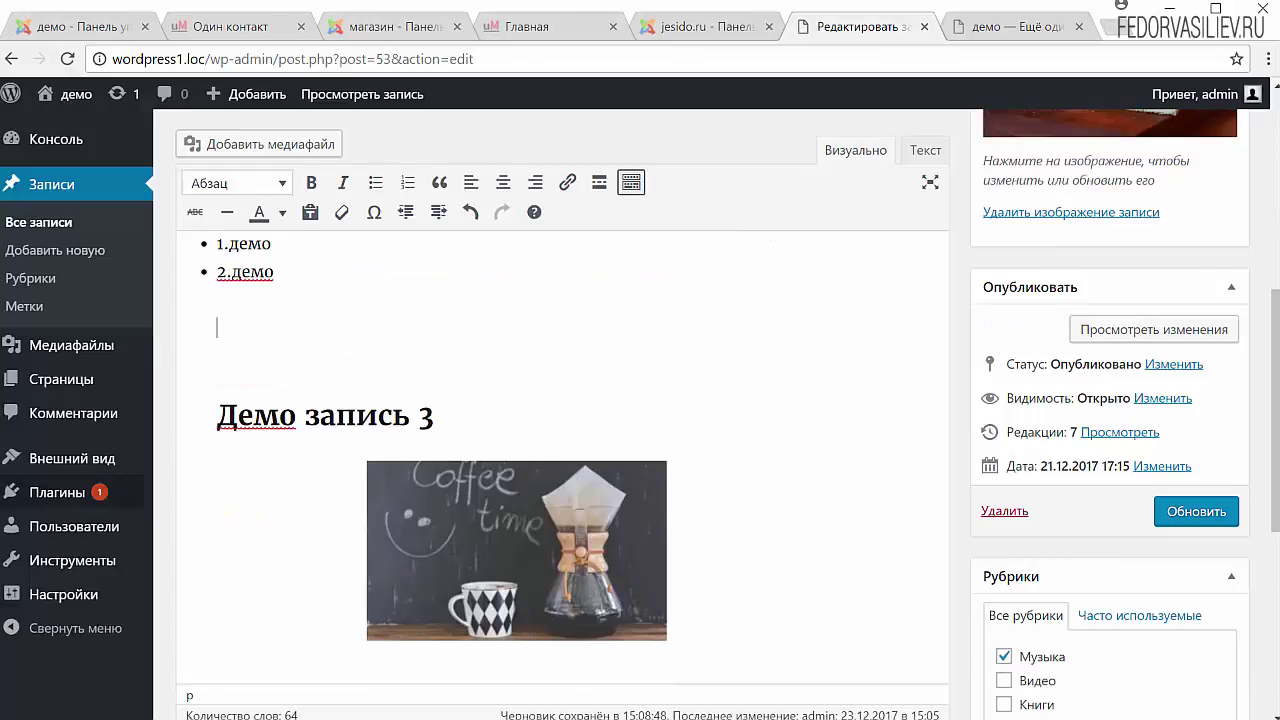
scroll(307, 565, up, 2)
key(BackSpace)
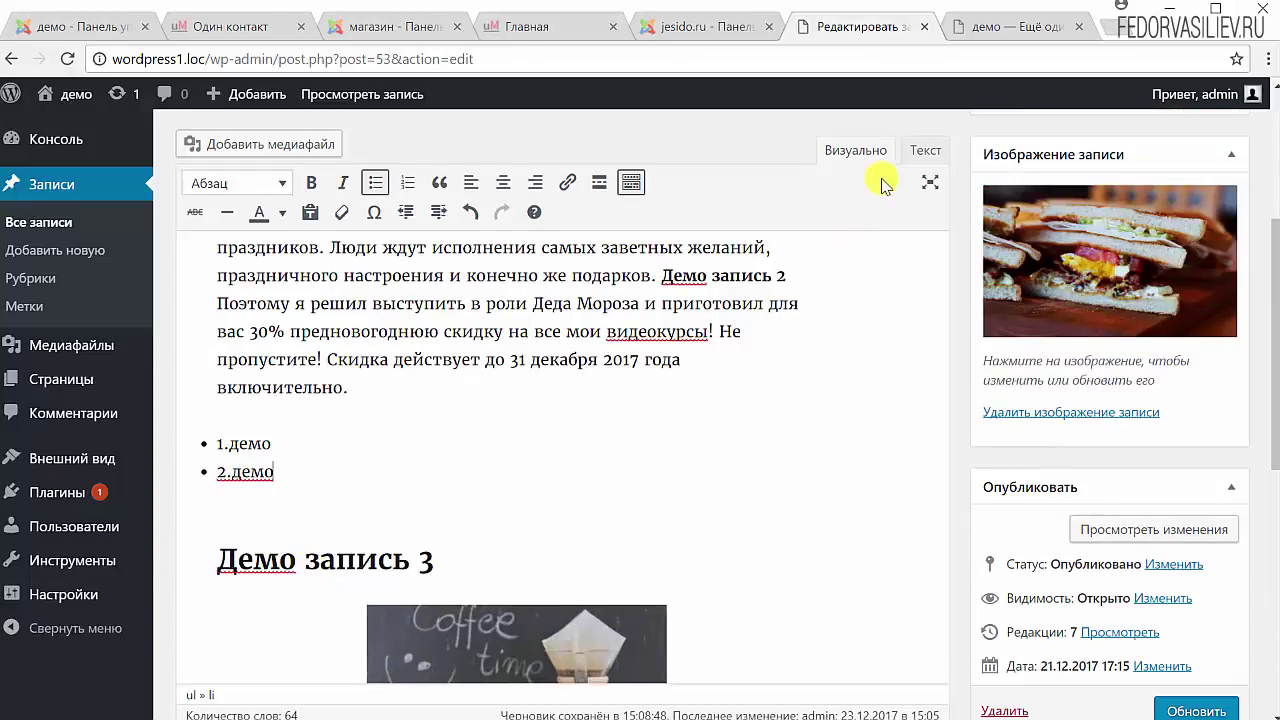
In the Текст view, insert a 'пппп' line after the closing </ul> tag, then return to Визуально.
click(921, 152)
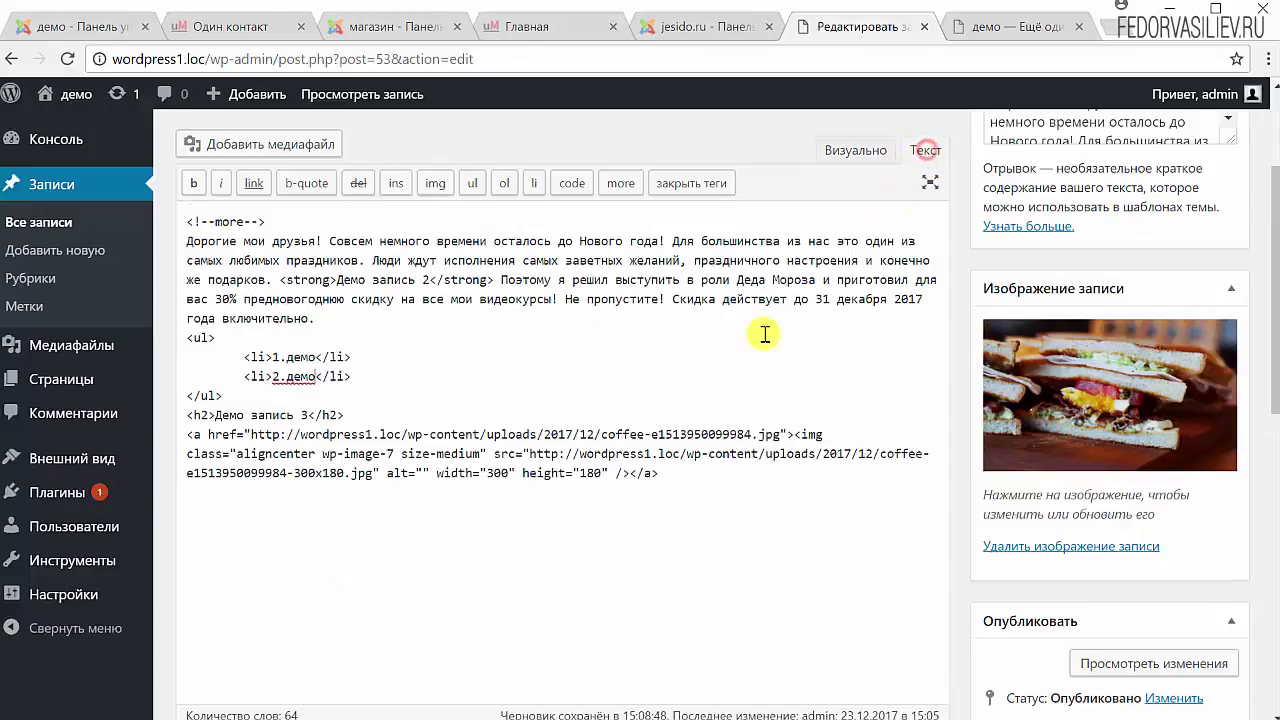
drag(229, 395, 184, 400)
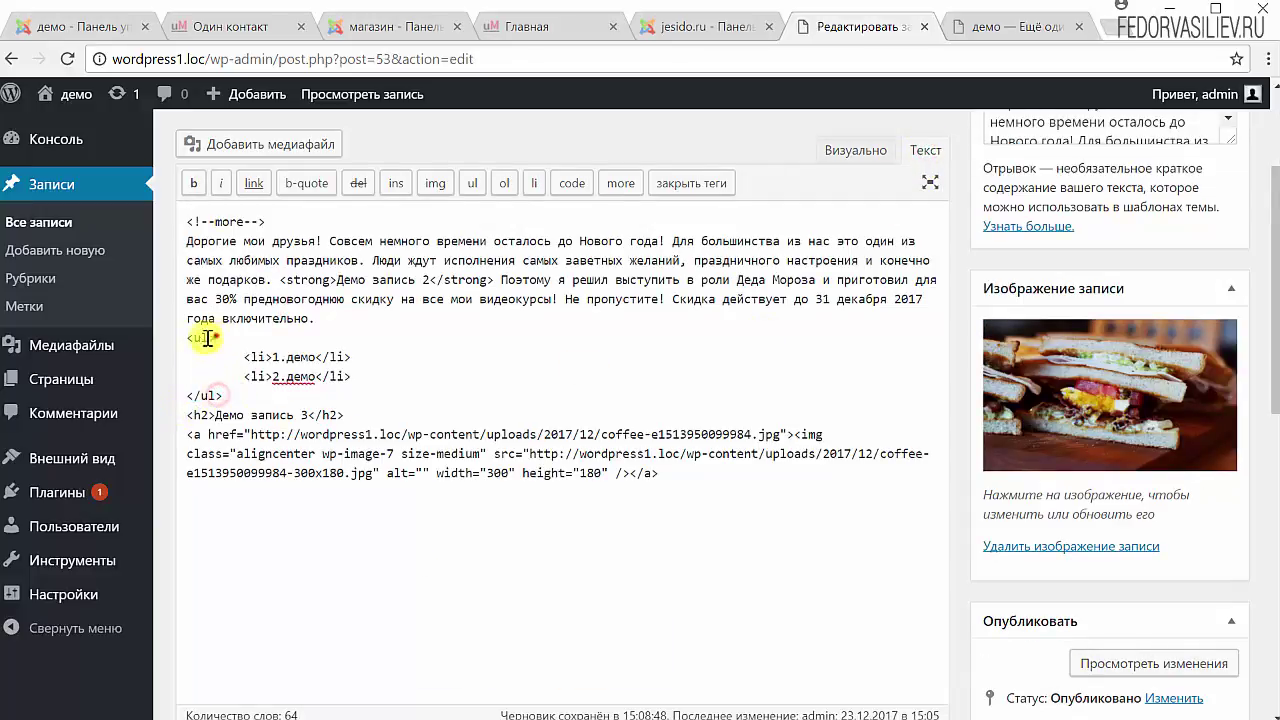
drag(214, 338, 187, 338)
drag(225, 397, 187, 338)
click(219, 392)
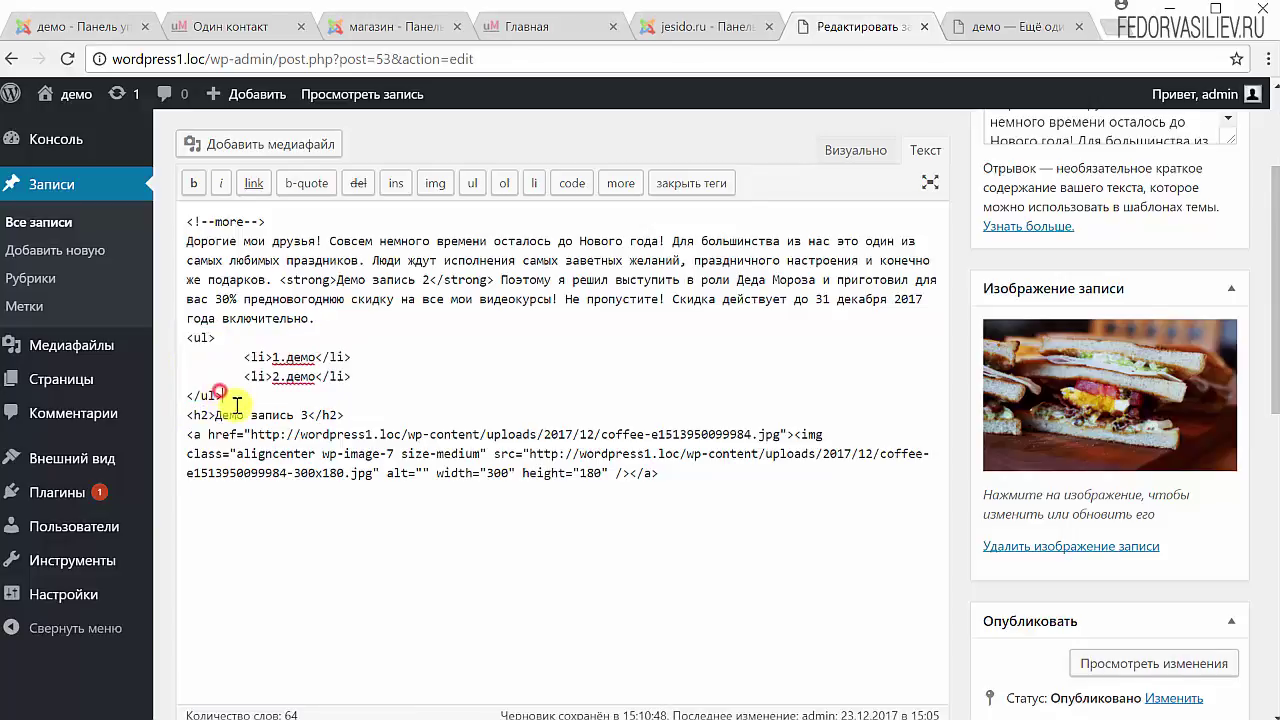
key(Return)
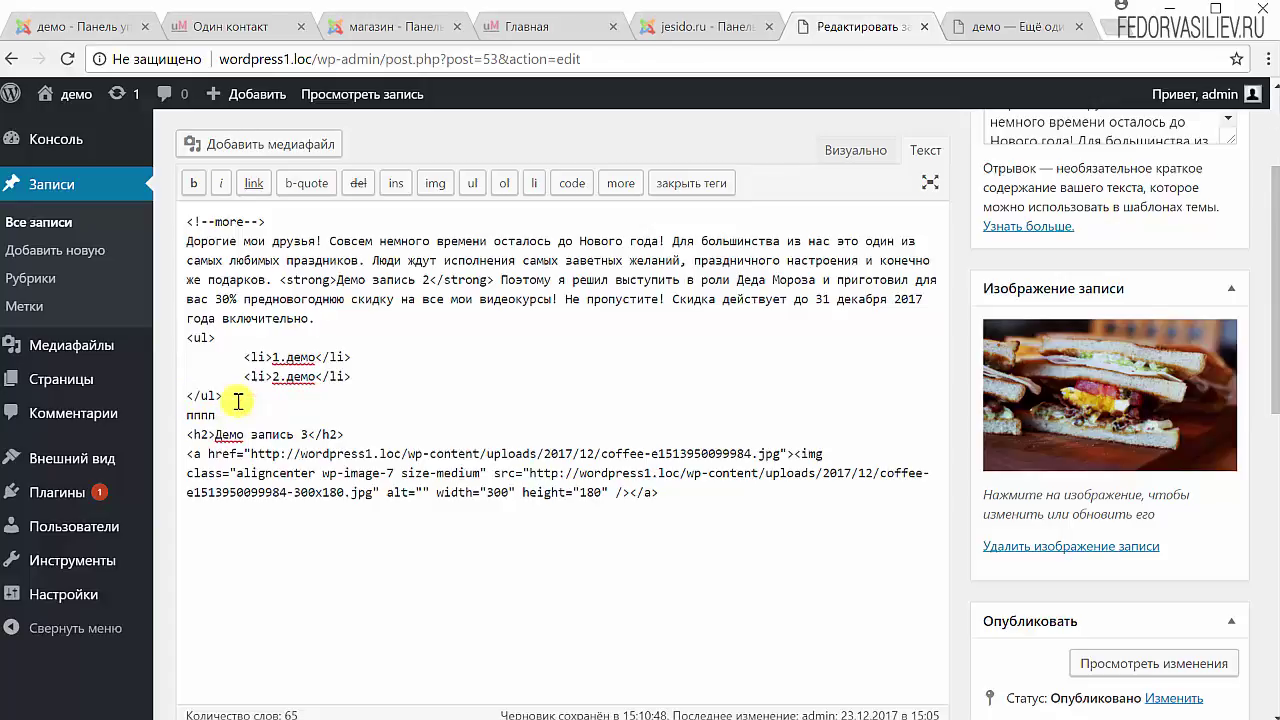
scroll(238, 401, up, 1)
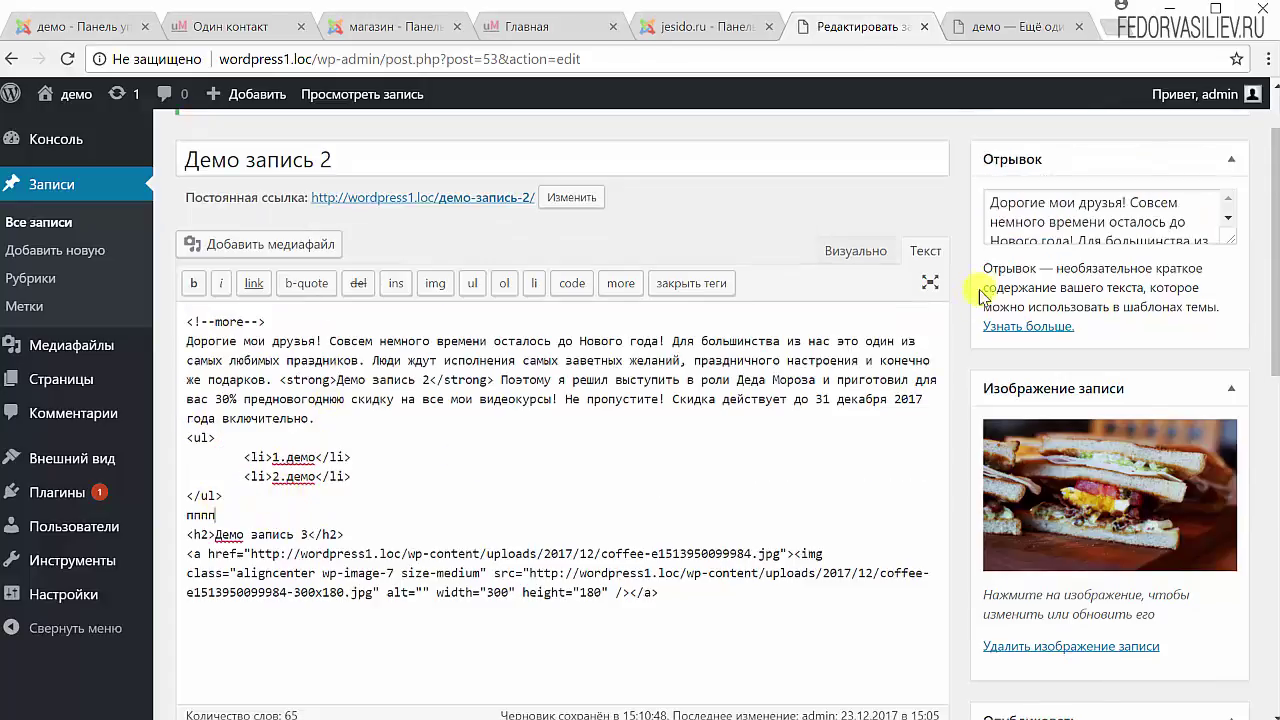
click(852, 251)
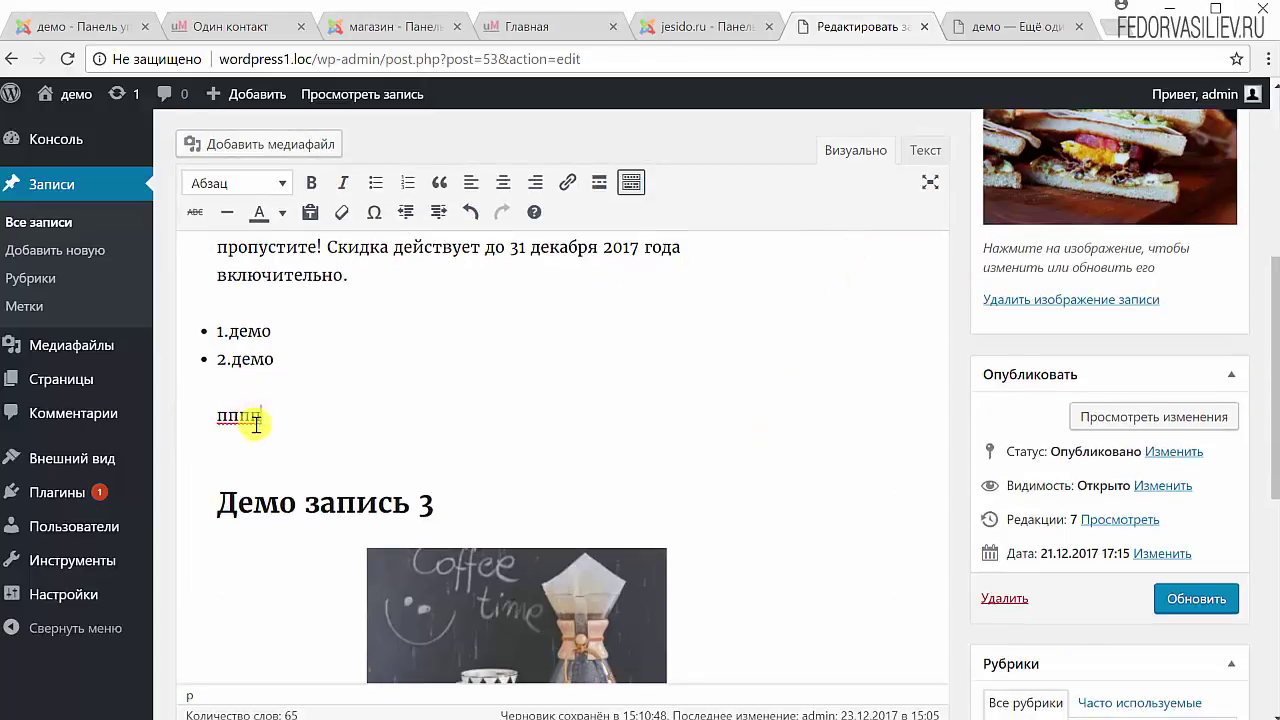
double_click(214, 409)
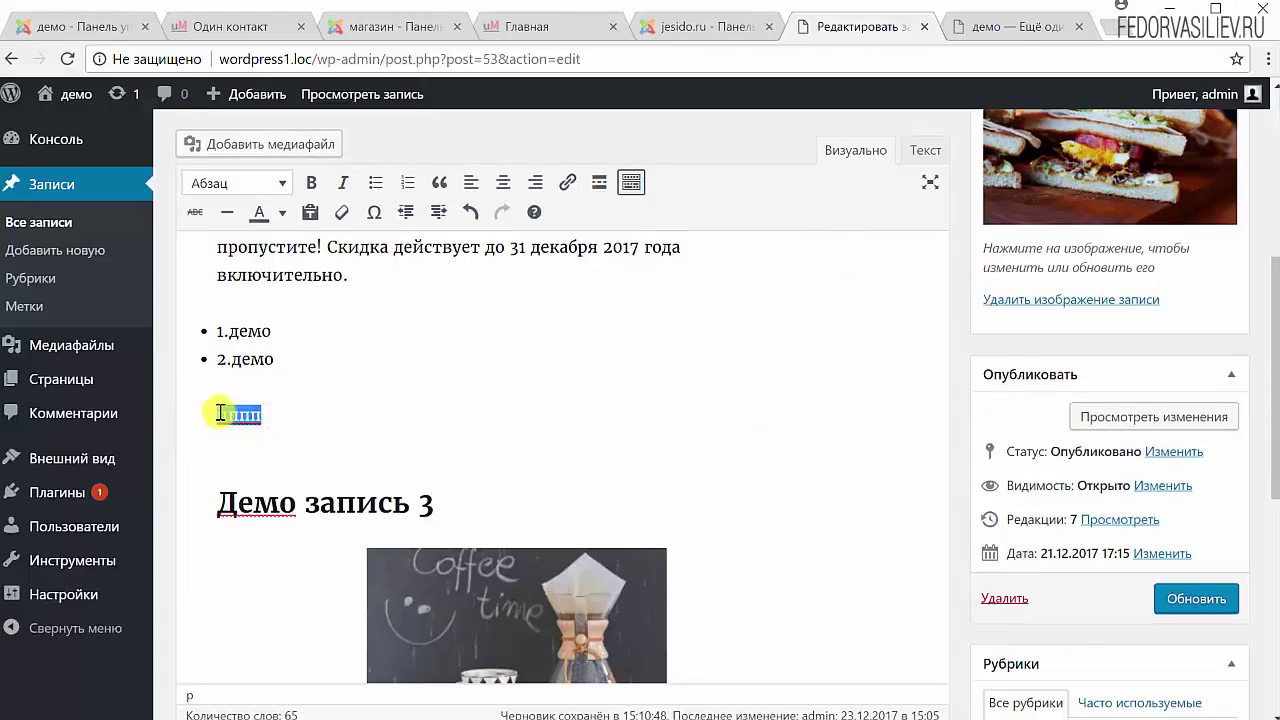
click(281, 421)
scroll(282, 421, up, 5)
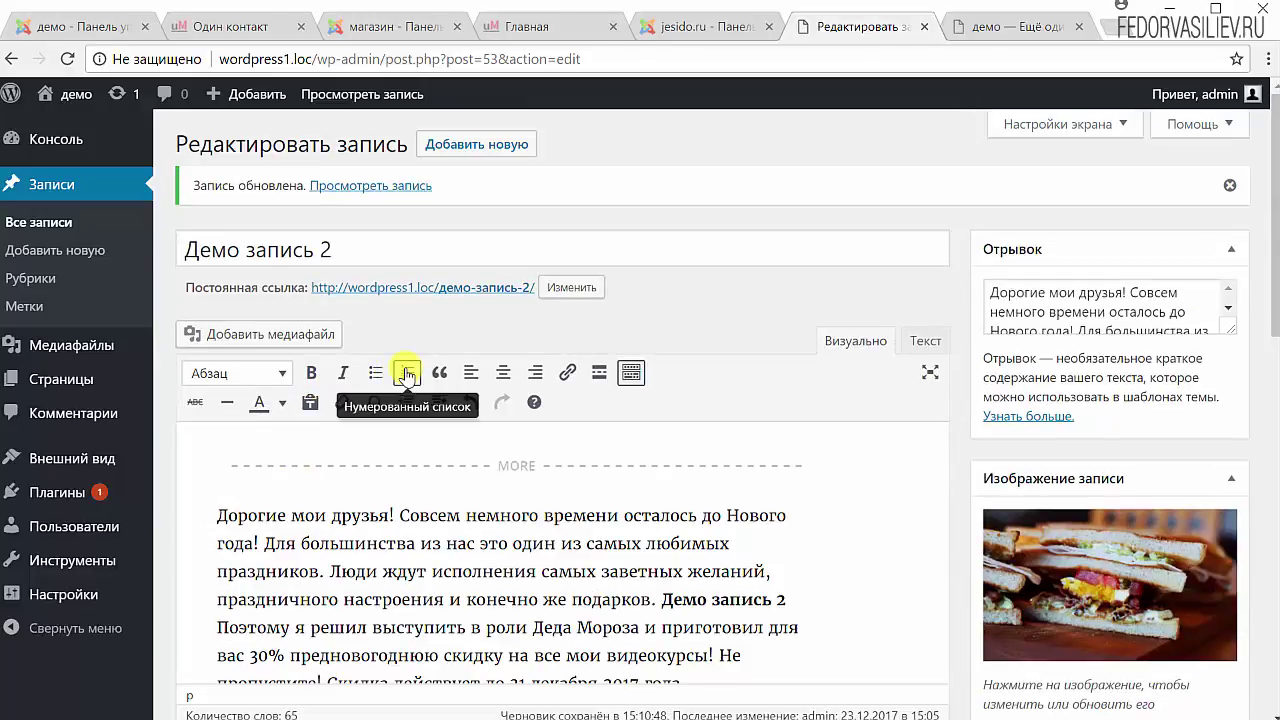
scroll(405, 375, down, 10)
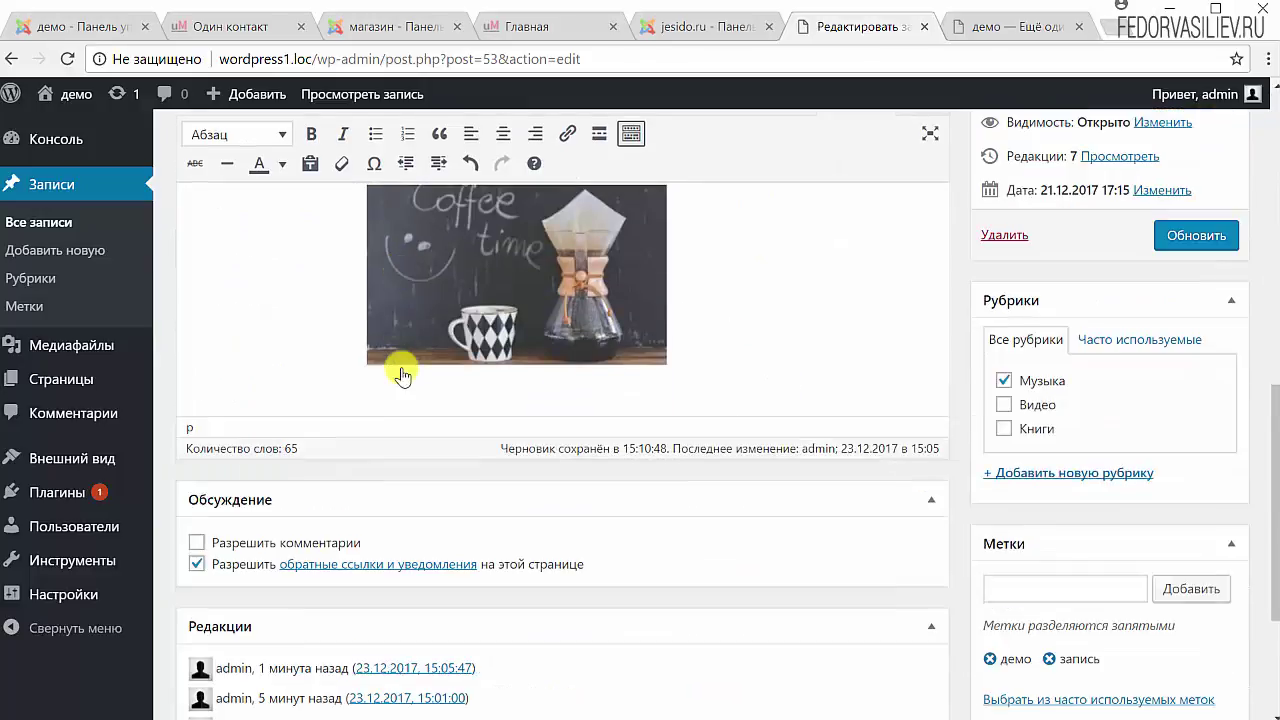
scroll(363, 450, up, 10)
scroll(360, 460, down, 3)
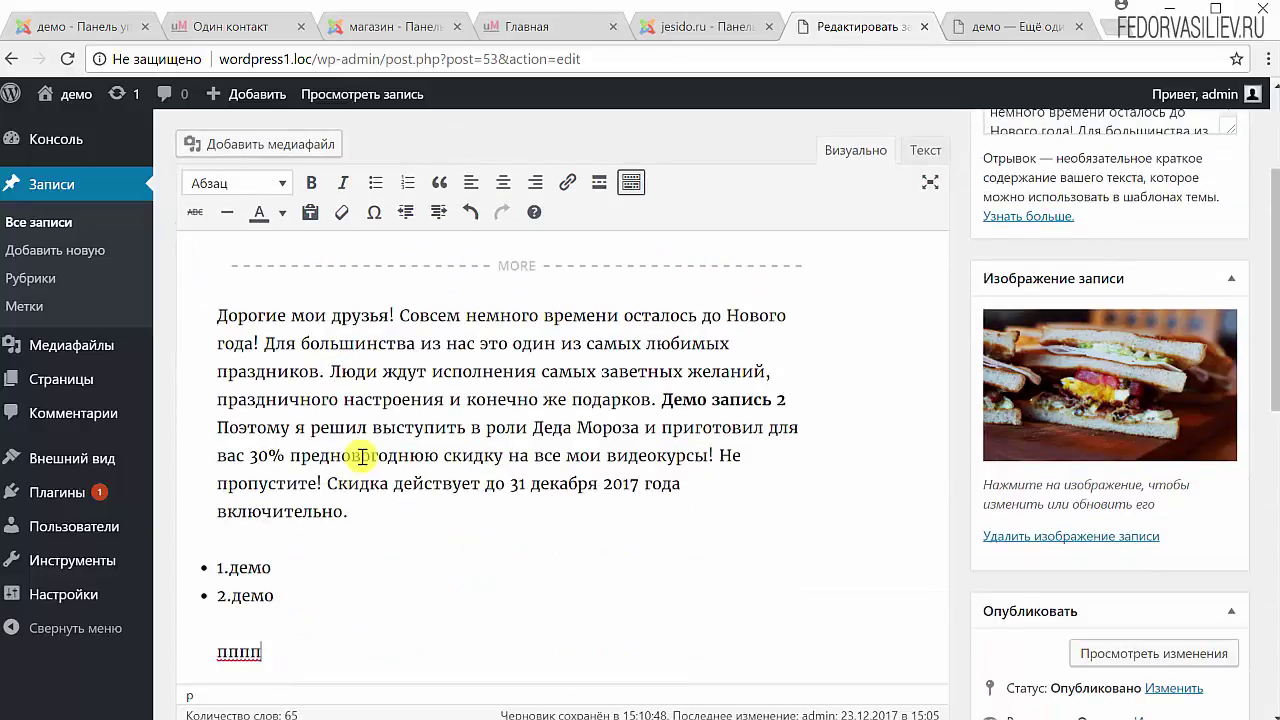
Apply a blockquote to the closing discount sentences, then undo it.
drag(356, 508, 190, 489)
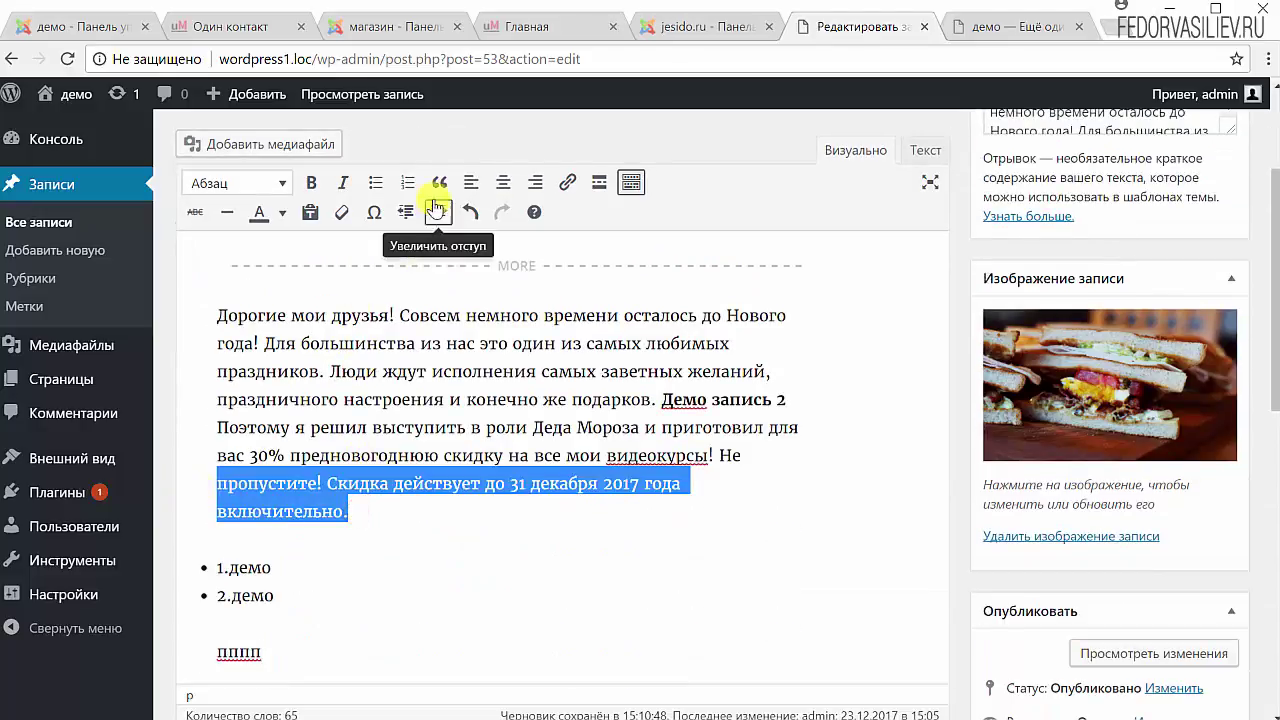
click(442, 183)
scroll(370, 535, up, 2)
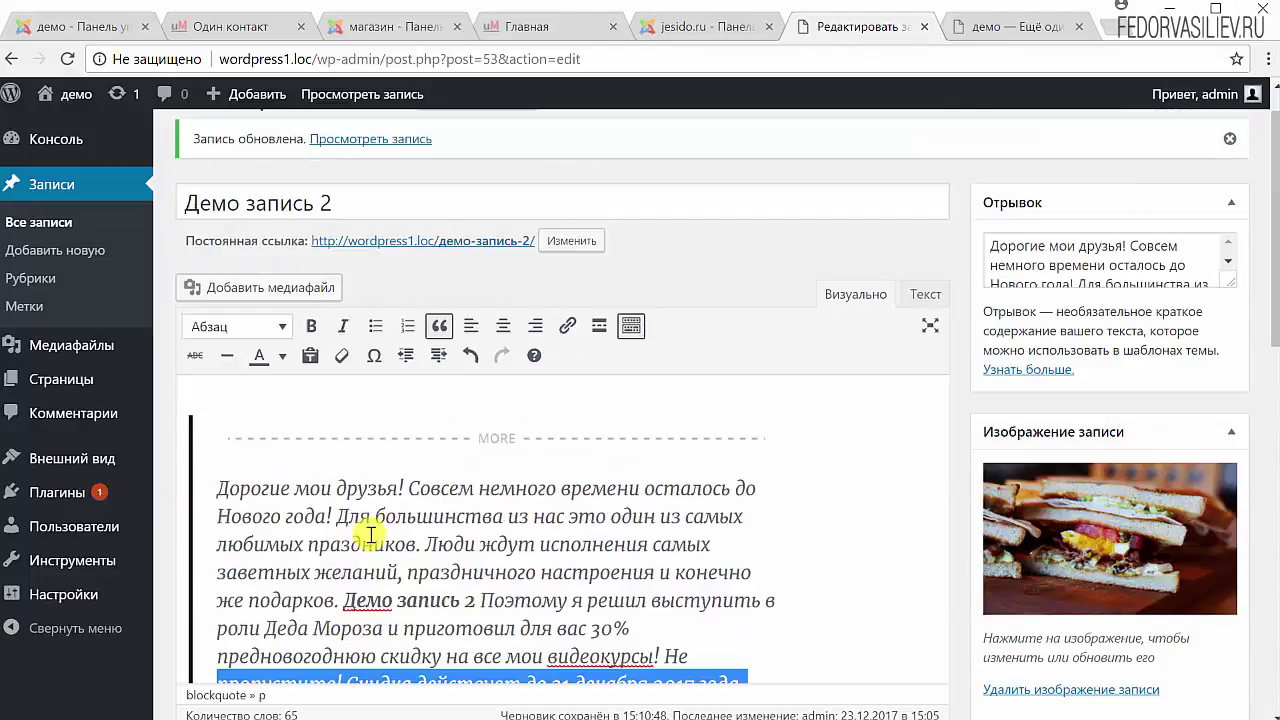
click(370, 535)
scroll(366, 540, down, 1)
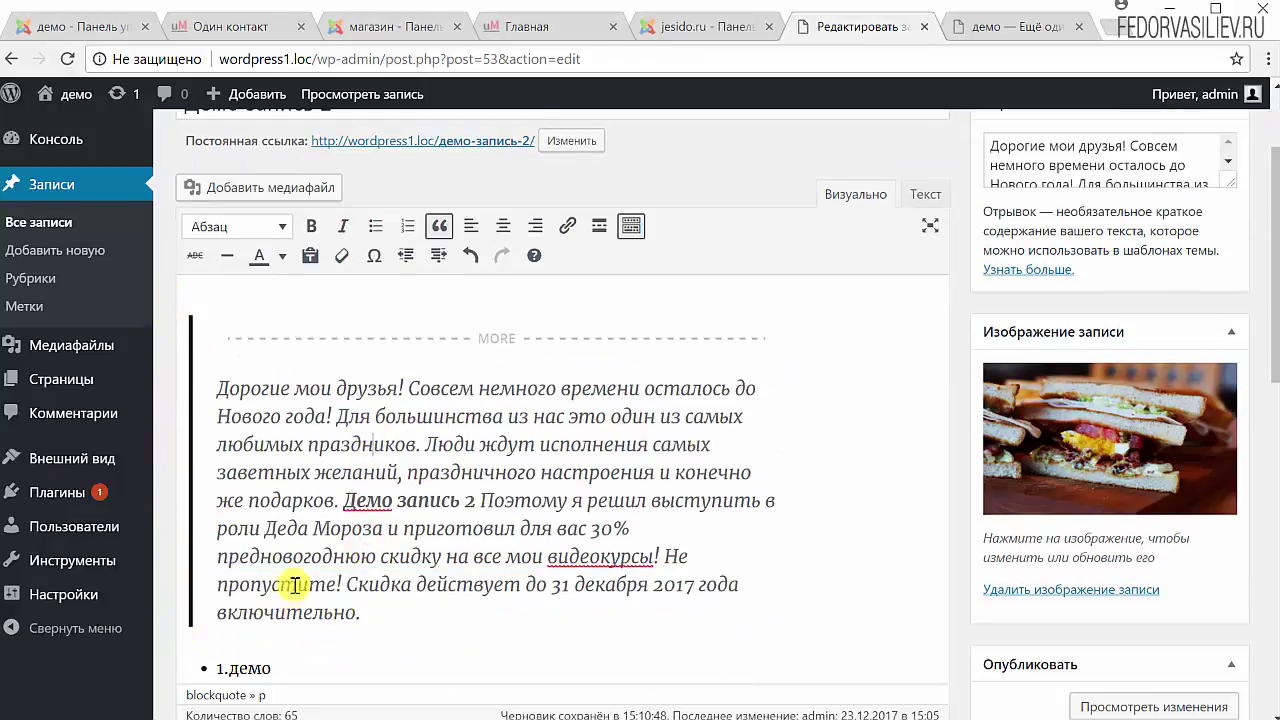
drag(208, 375, 370, 590)
click(378, 612)
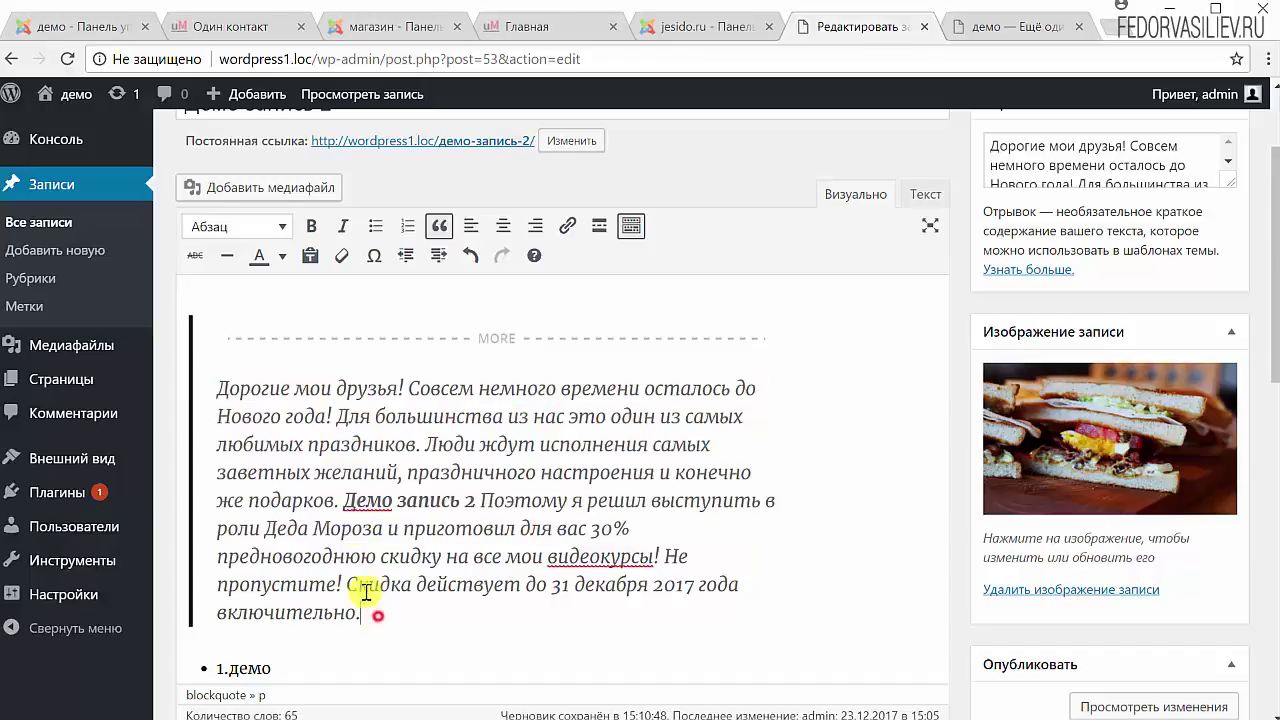
click(472, 256)
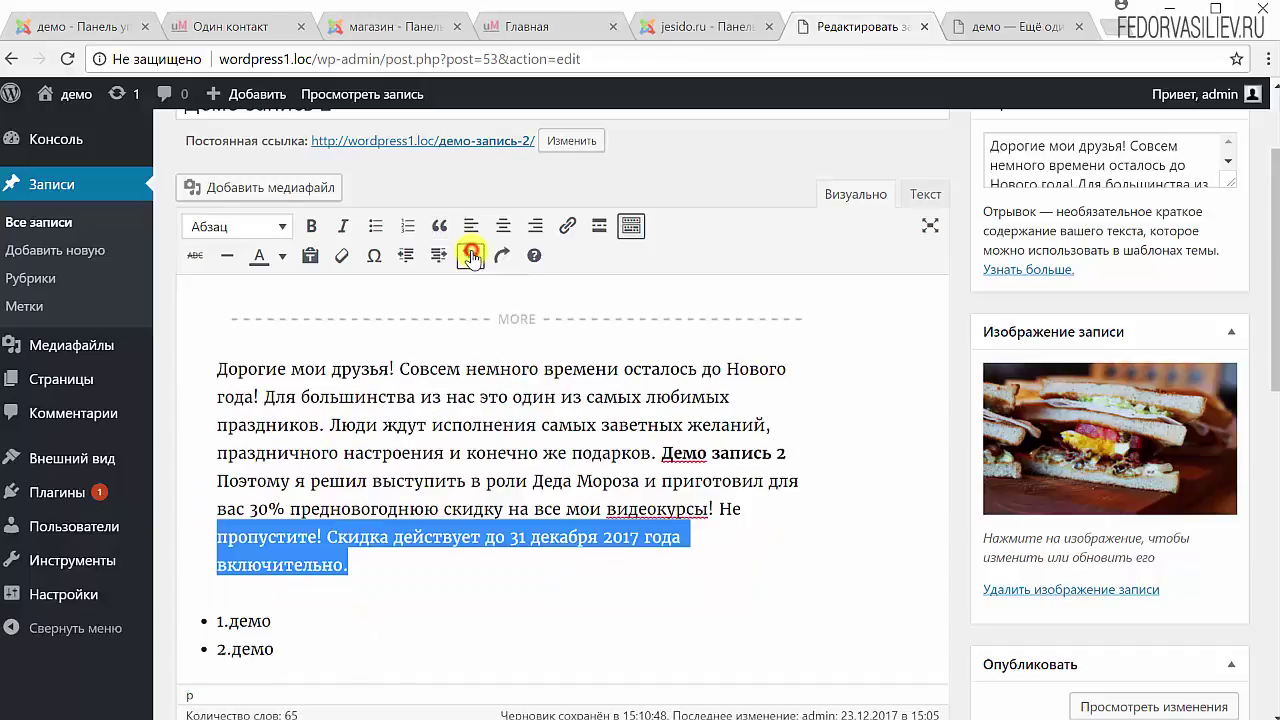
Split the paragraph before 'пропустите', trying and undoing a quote on the new paragraph.
click(218, 543)
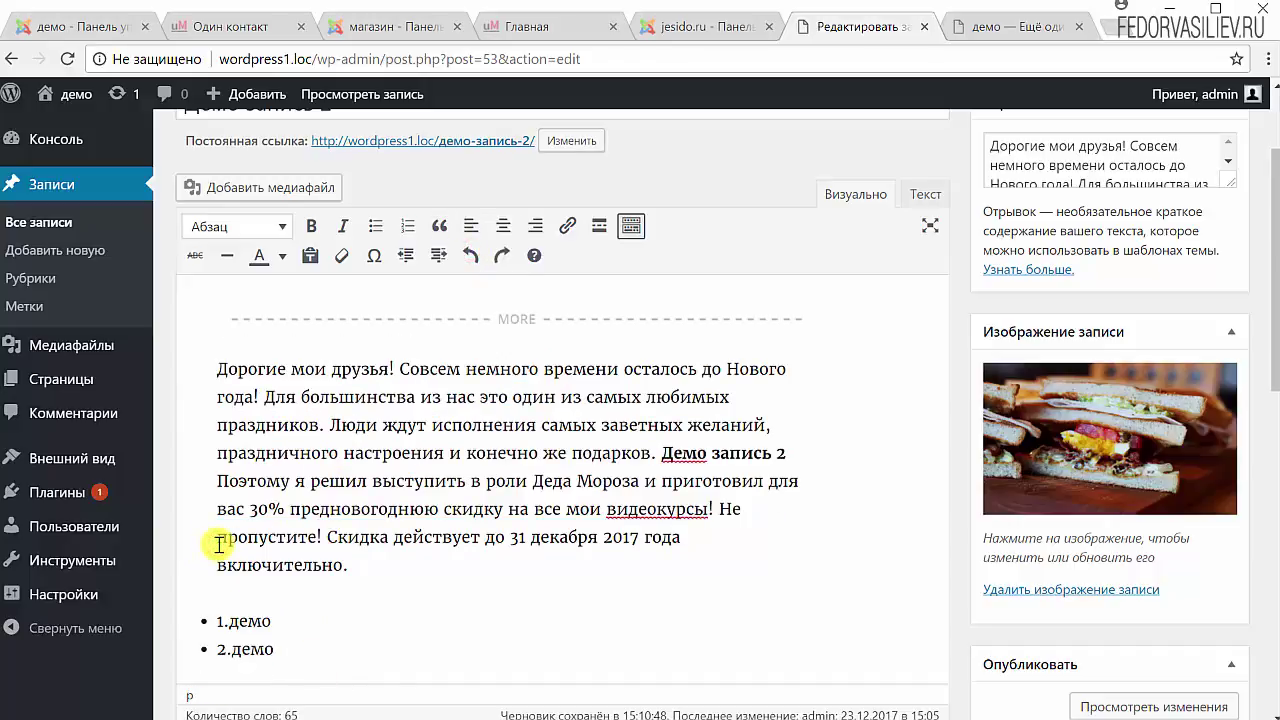
key(Return)
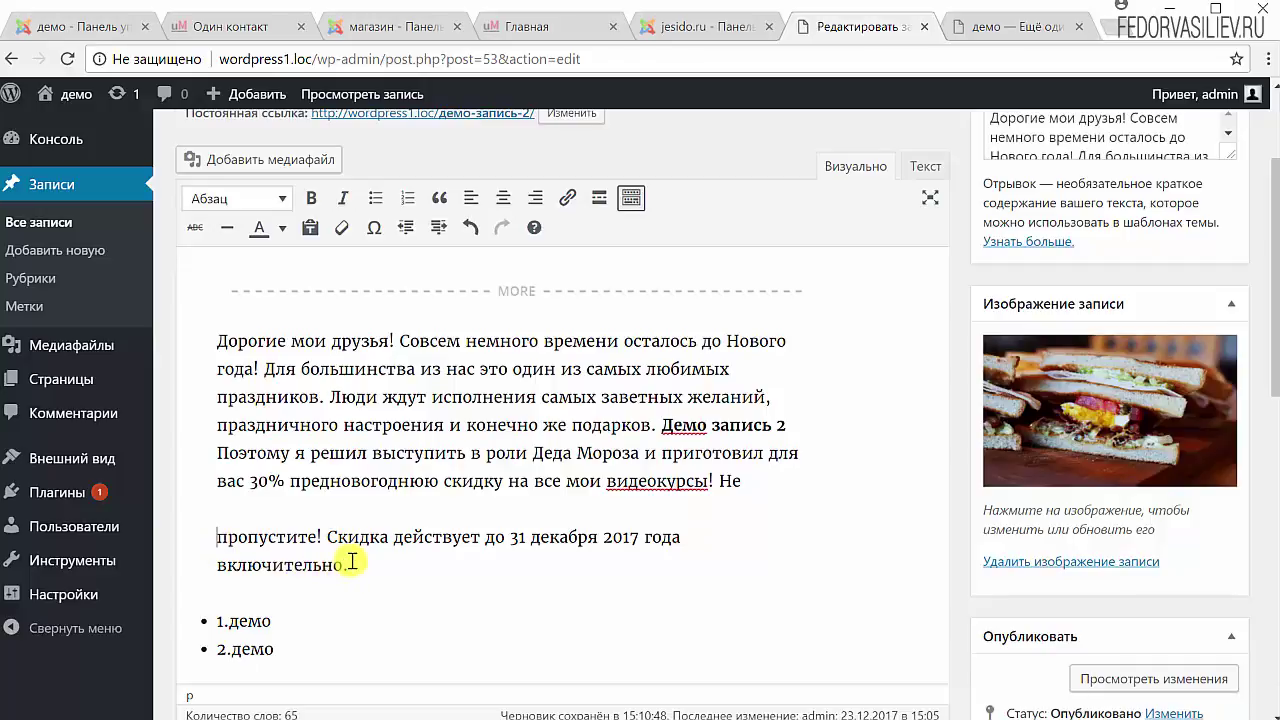
drag(356, 565, 171, 523)
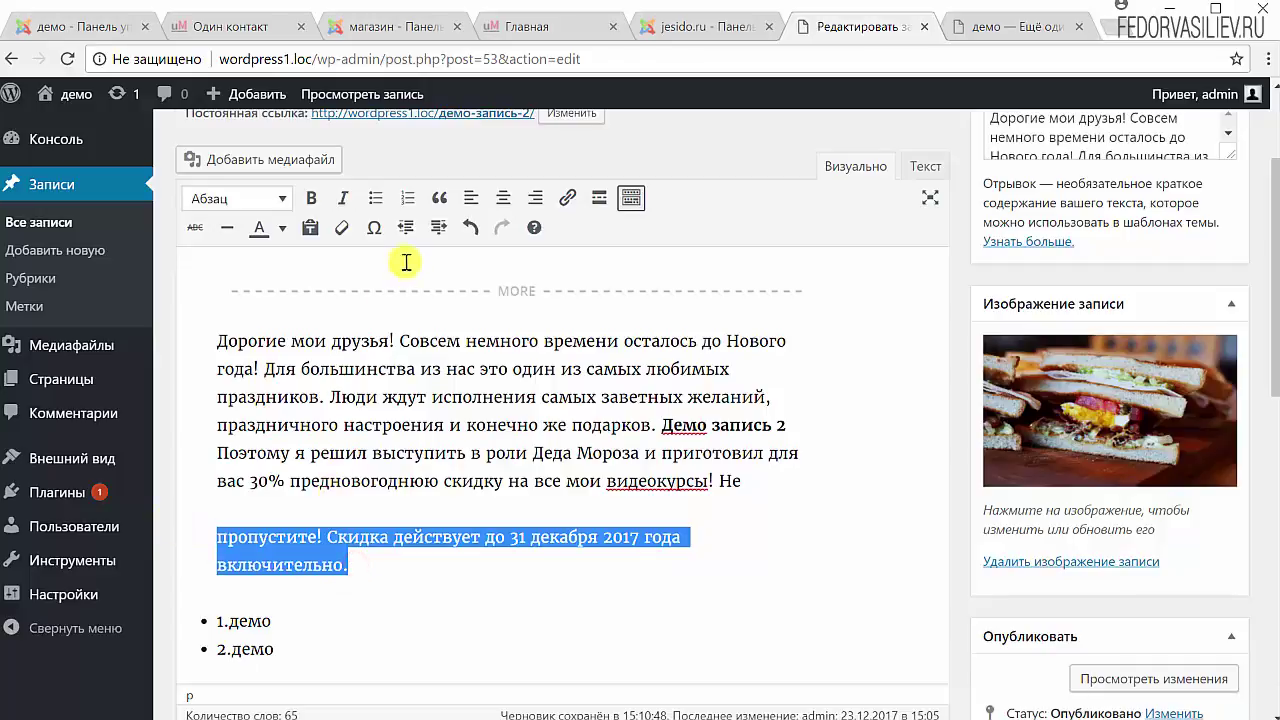
click(440, 197)
click(380, 571)
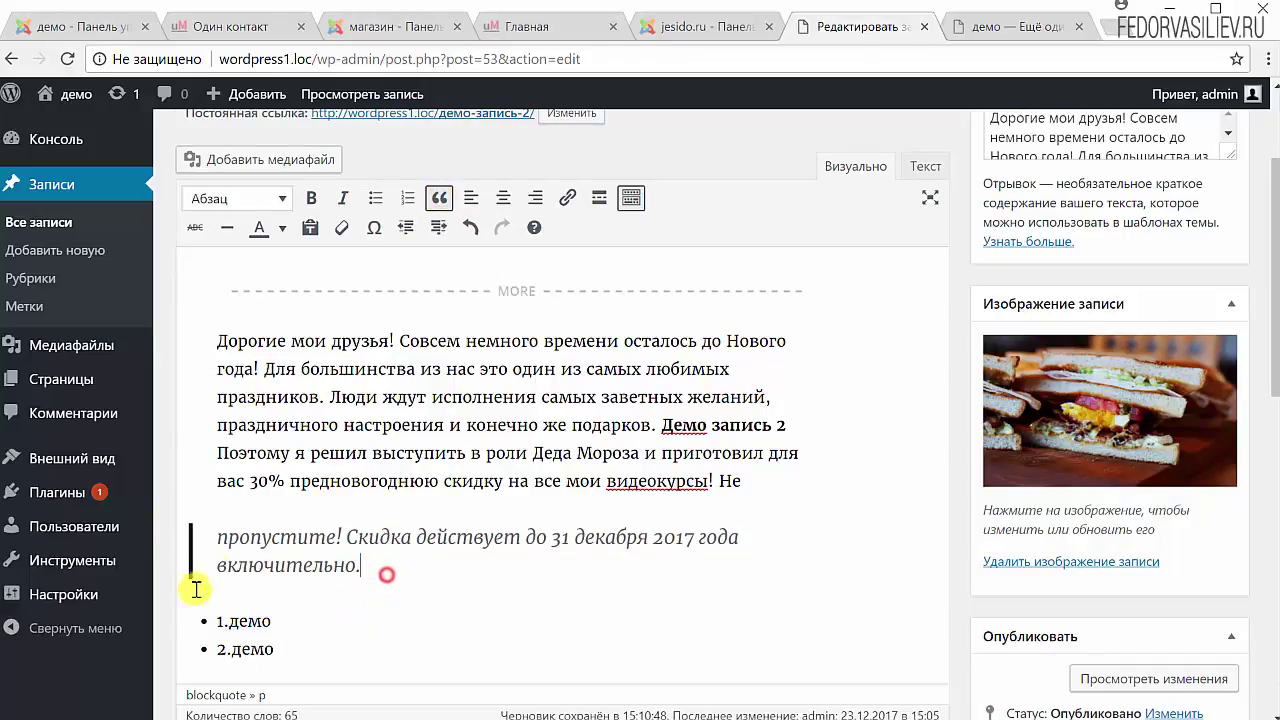
click(470, 227)
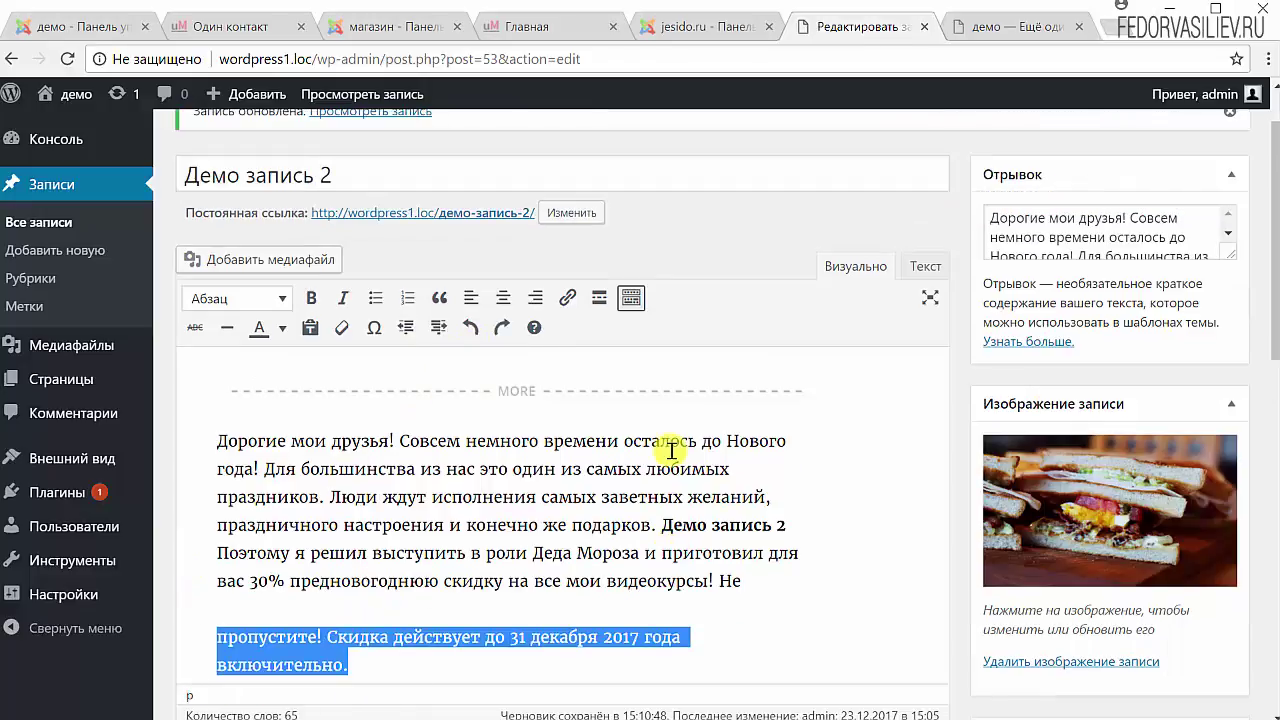
click(384, 663)
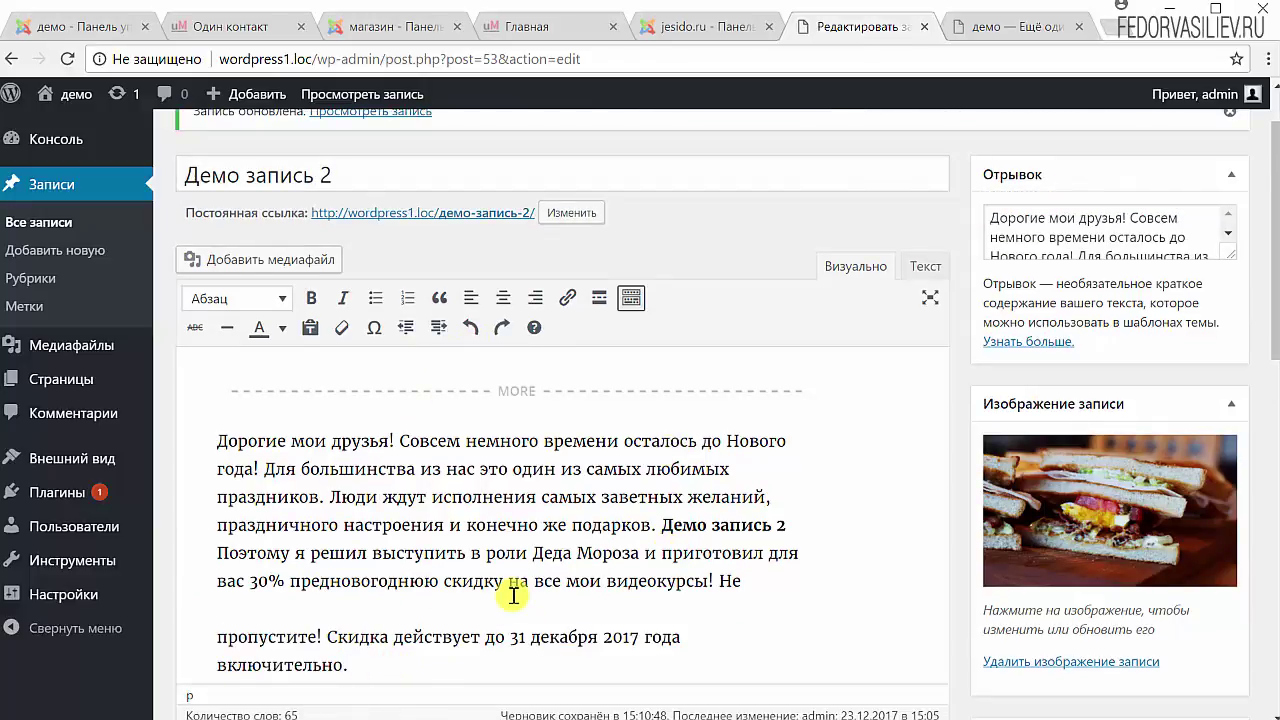
scroll(462, 410, down, 1)
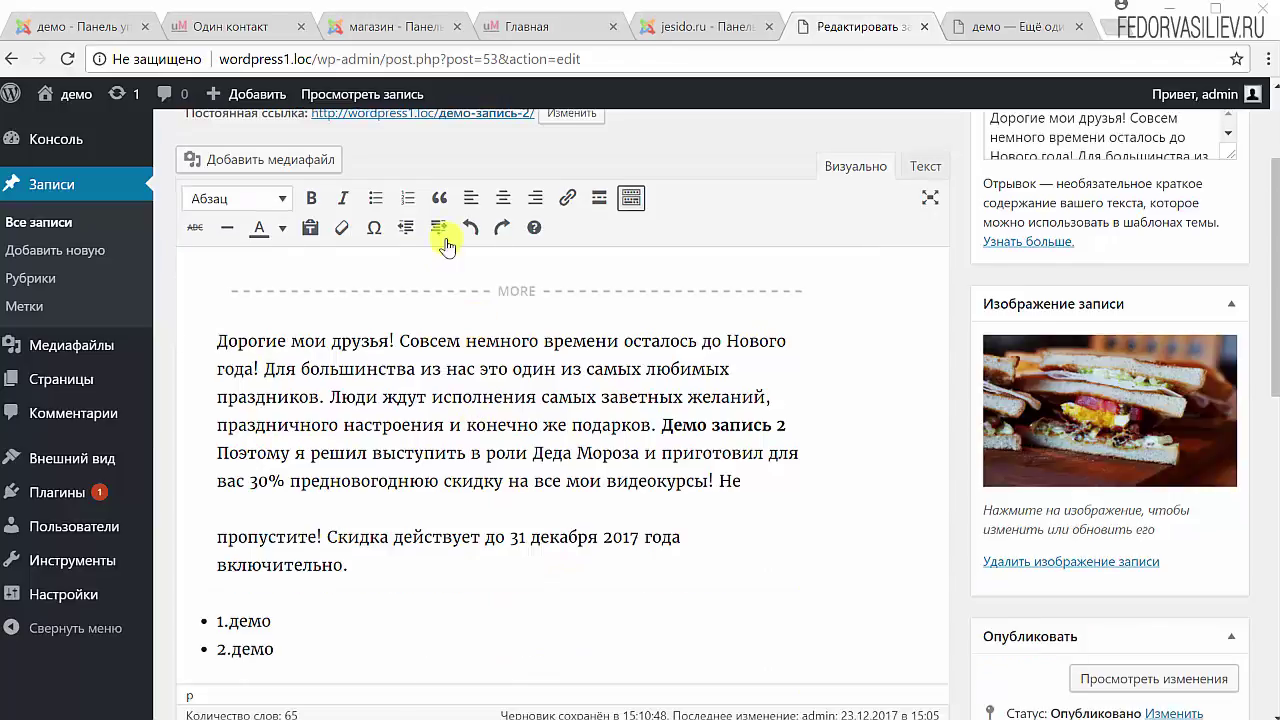
Try centre and right alignment on the last paragraph, leaving it left-aligned.
triple_click(367, 563)
scroll(470, 300, up, 1)
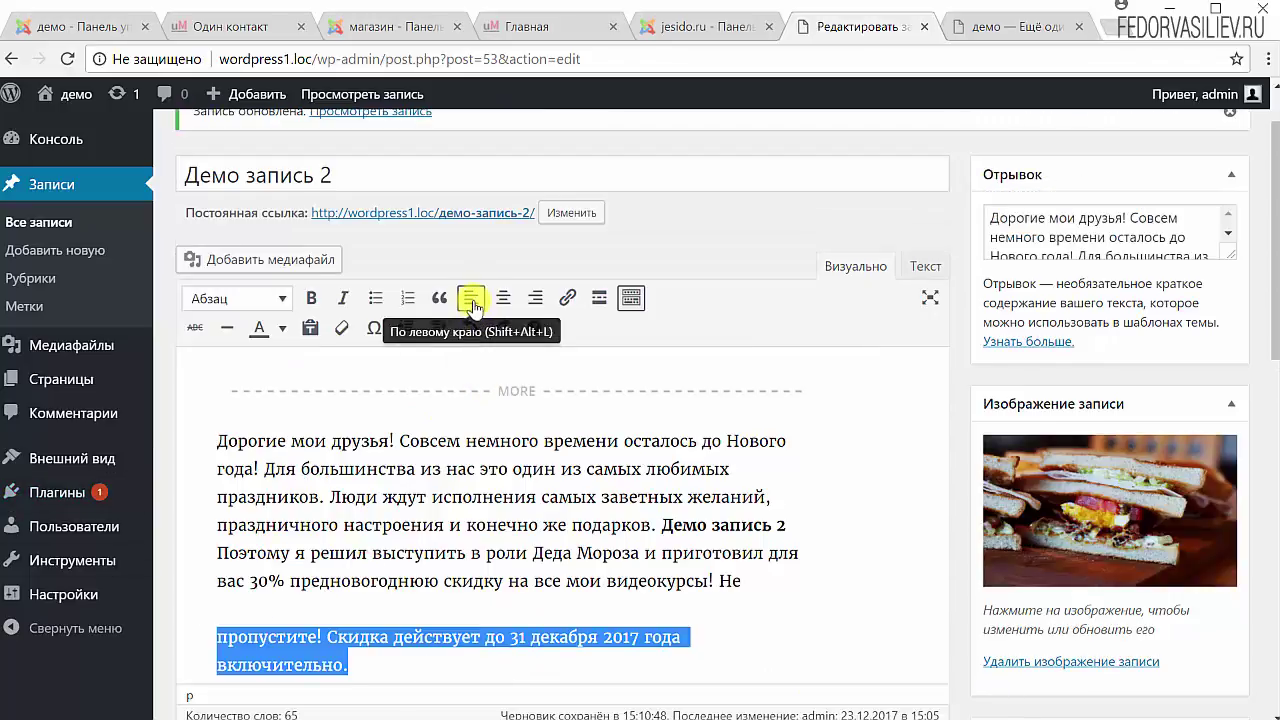
click(471, 298)
click(503, 298)
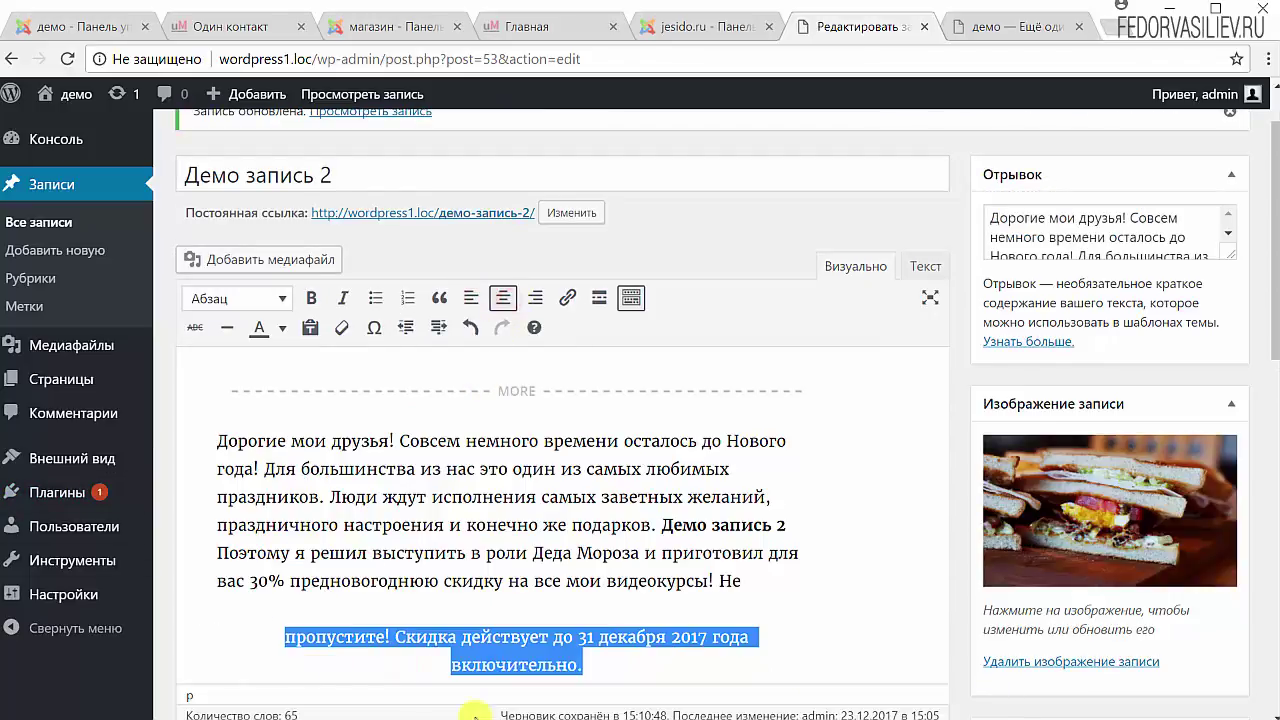
scroll(486, 599, down, 1)
scroll(510, 560, up, 1)
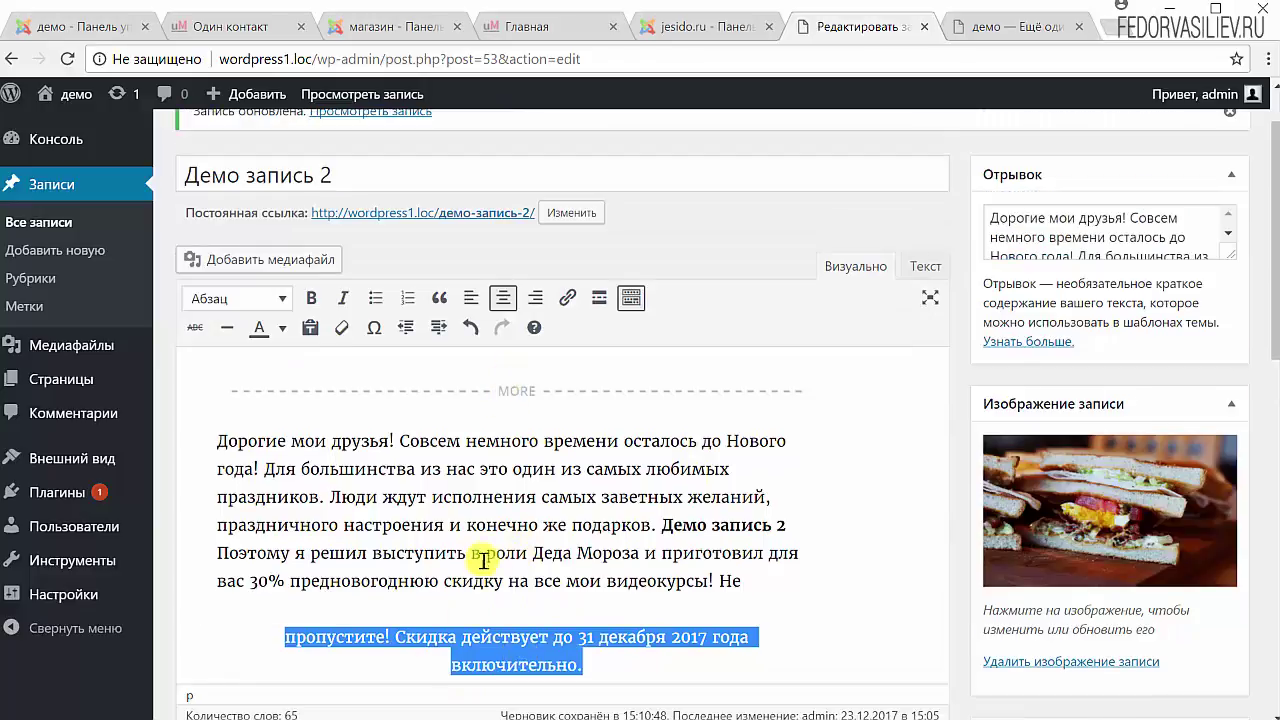
click(537, 298)
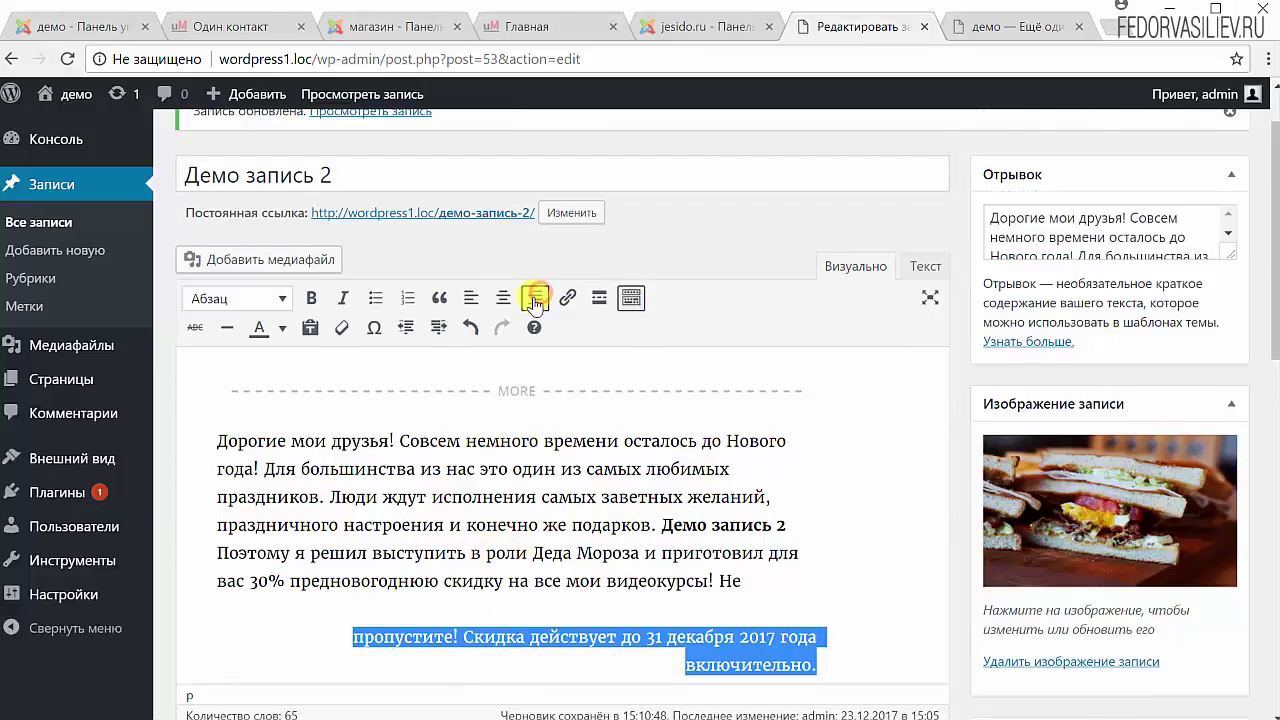
click(469, 298)
click(500, 525)
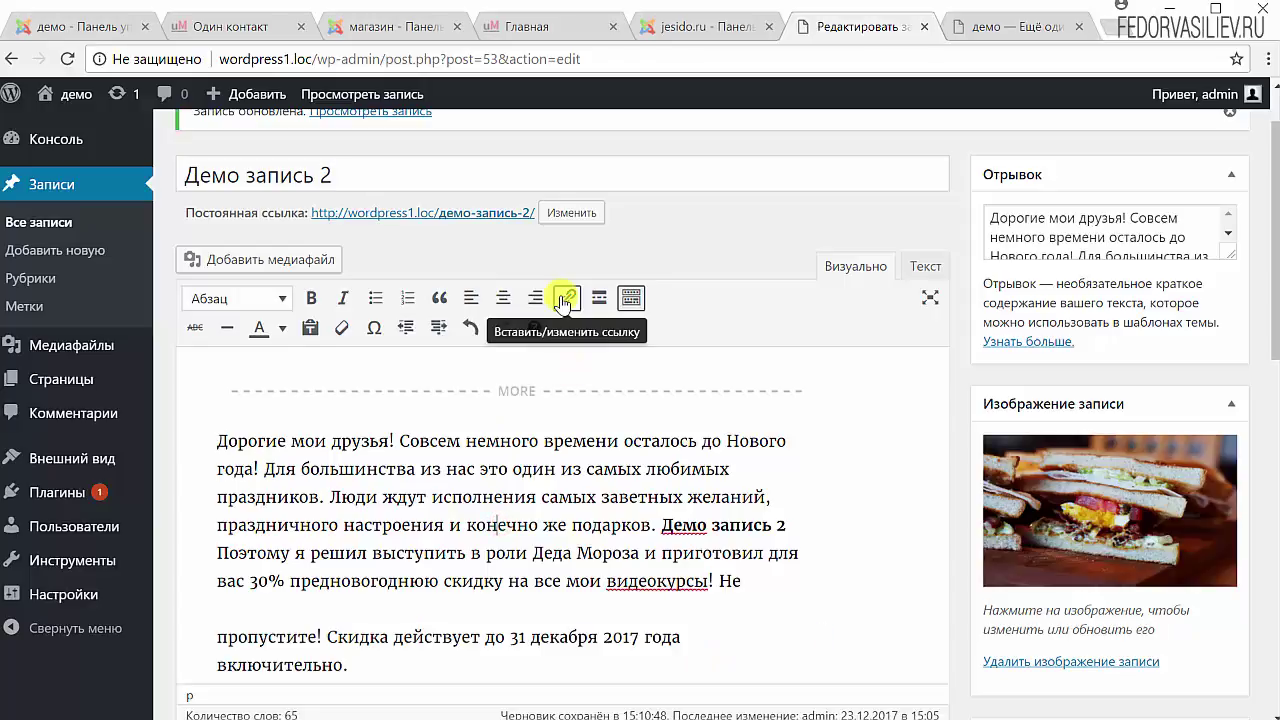
Copy the site address wordpress1.loc from the live site tab and return to the editor.
click(1005, 28)
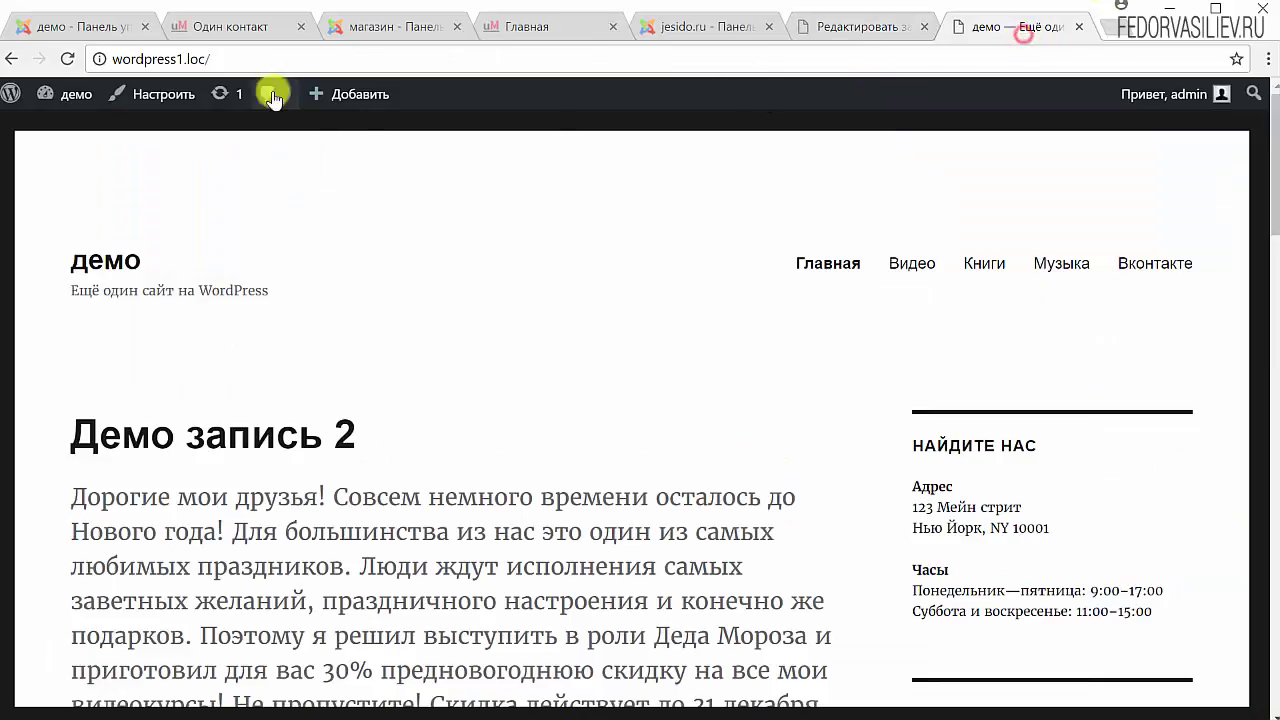
click(185, 62)
key(ctrl+c)
right_click(185, 62)
click(200, 135)
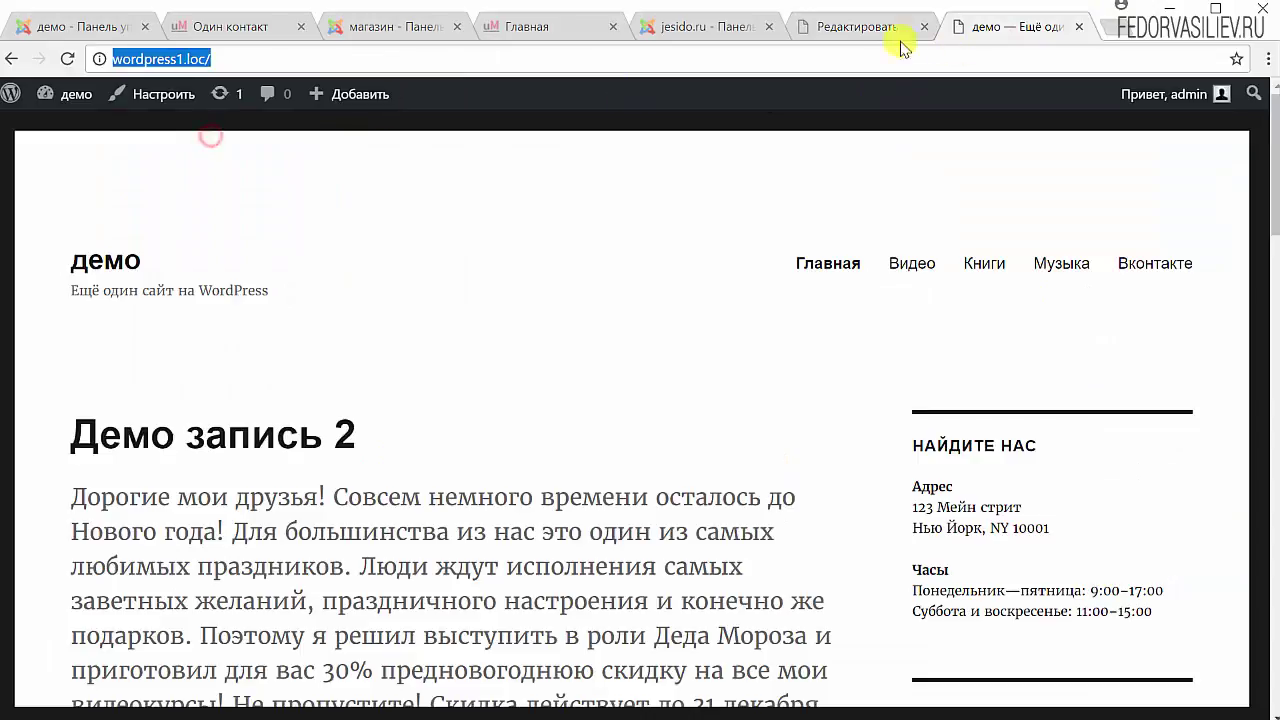
click(866, 30)
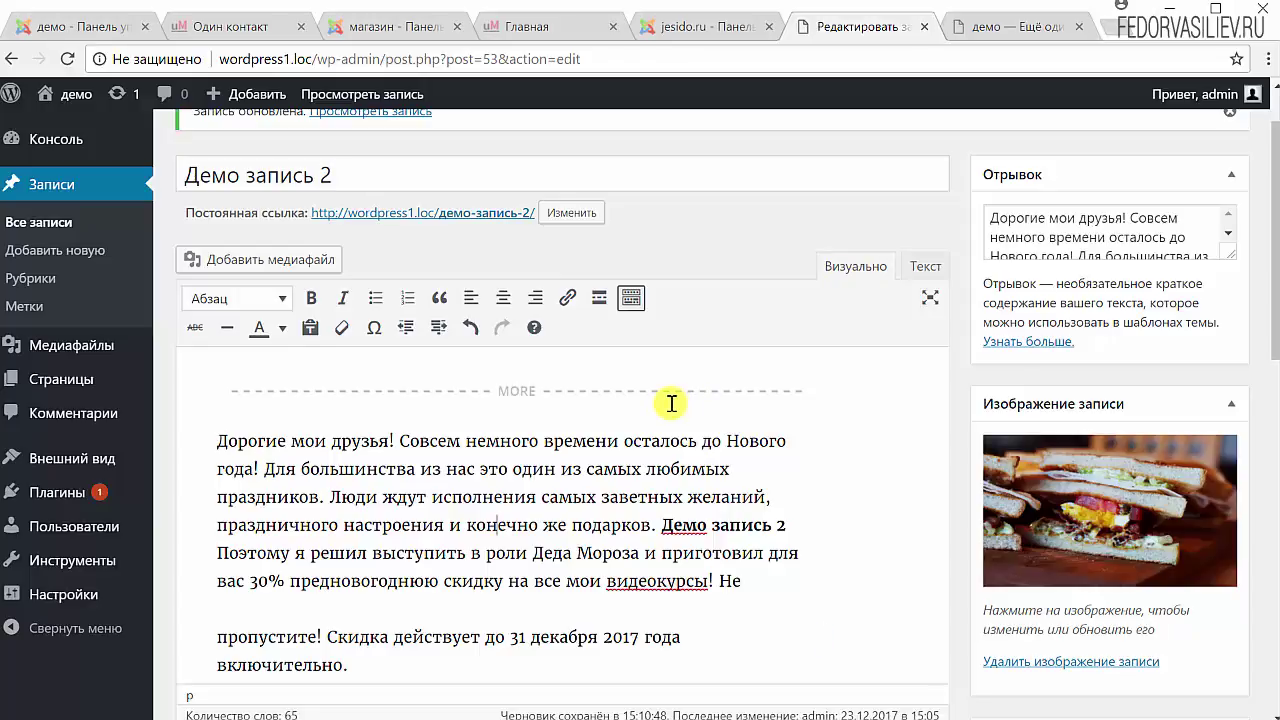
Select exactly the word 'Скидка' in the 'пропустите!' paragraph.
scroll(364, 574, down, 1)
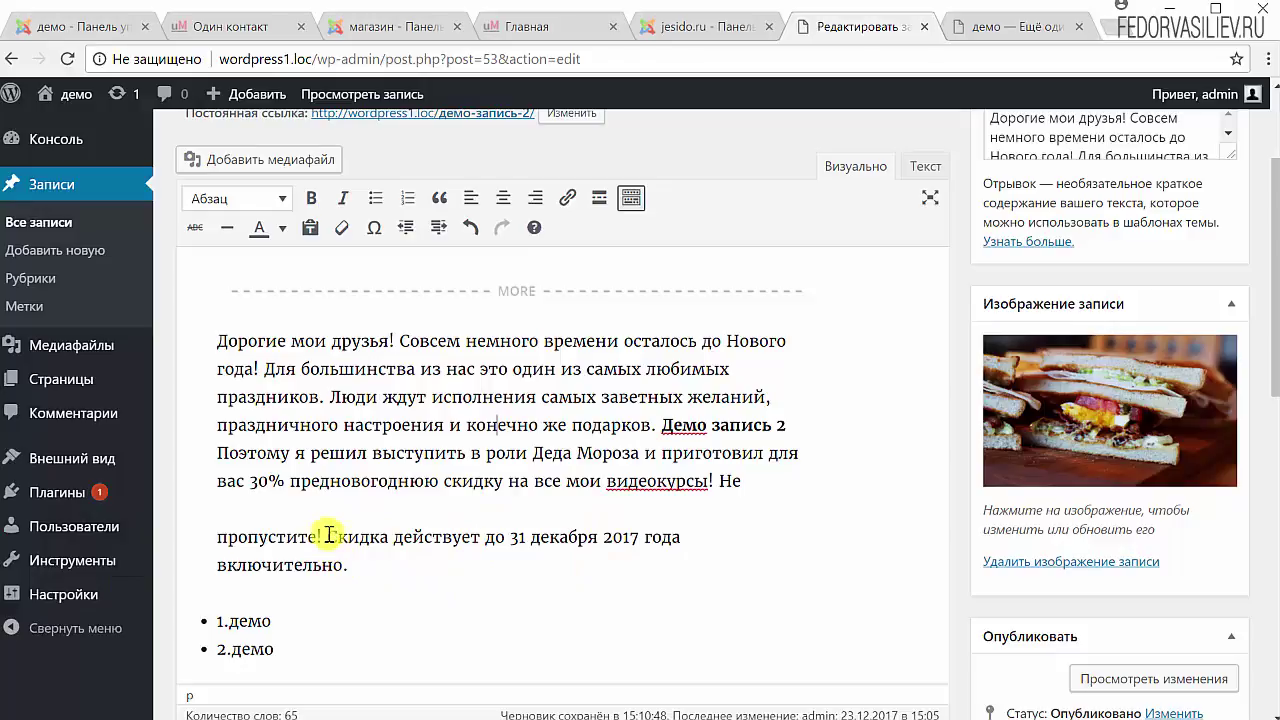
double_click(329, 535)
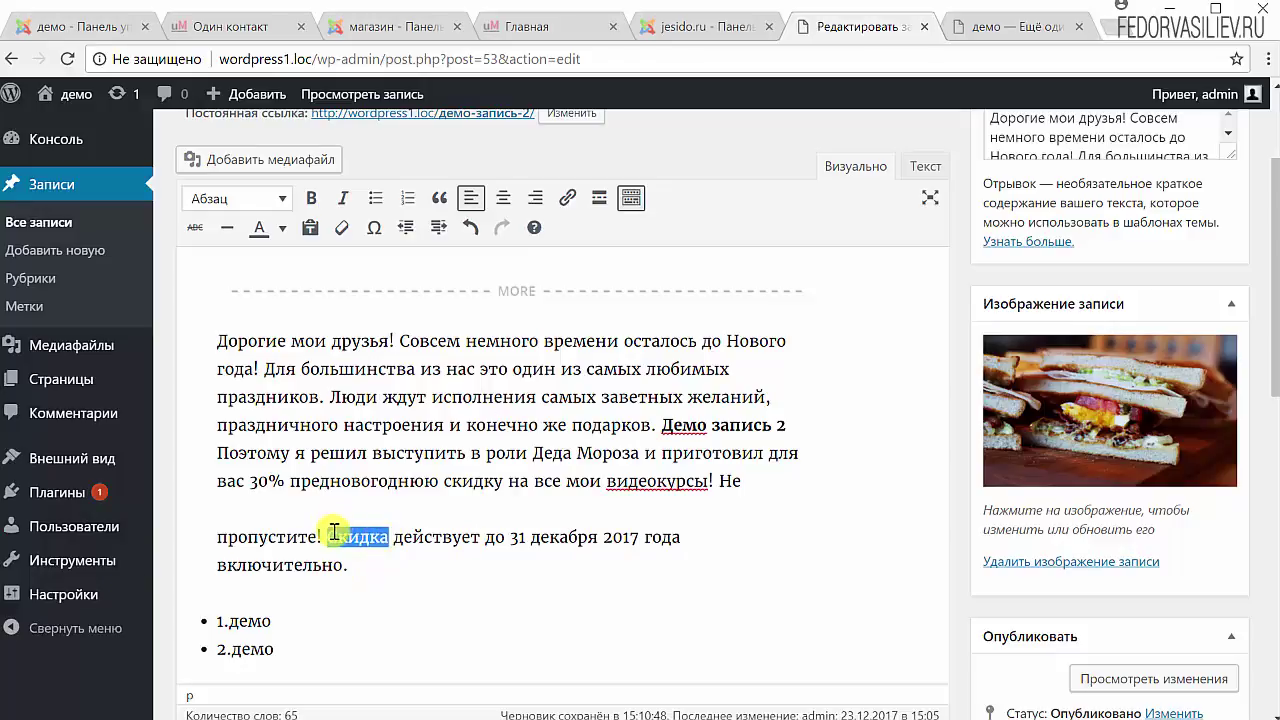
click(368, 546)
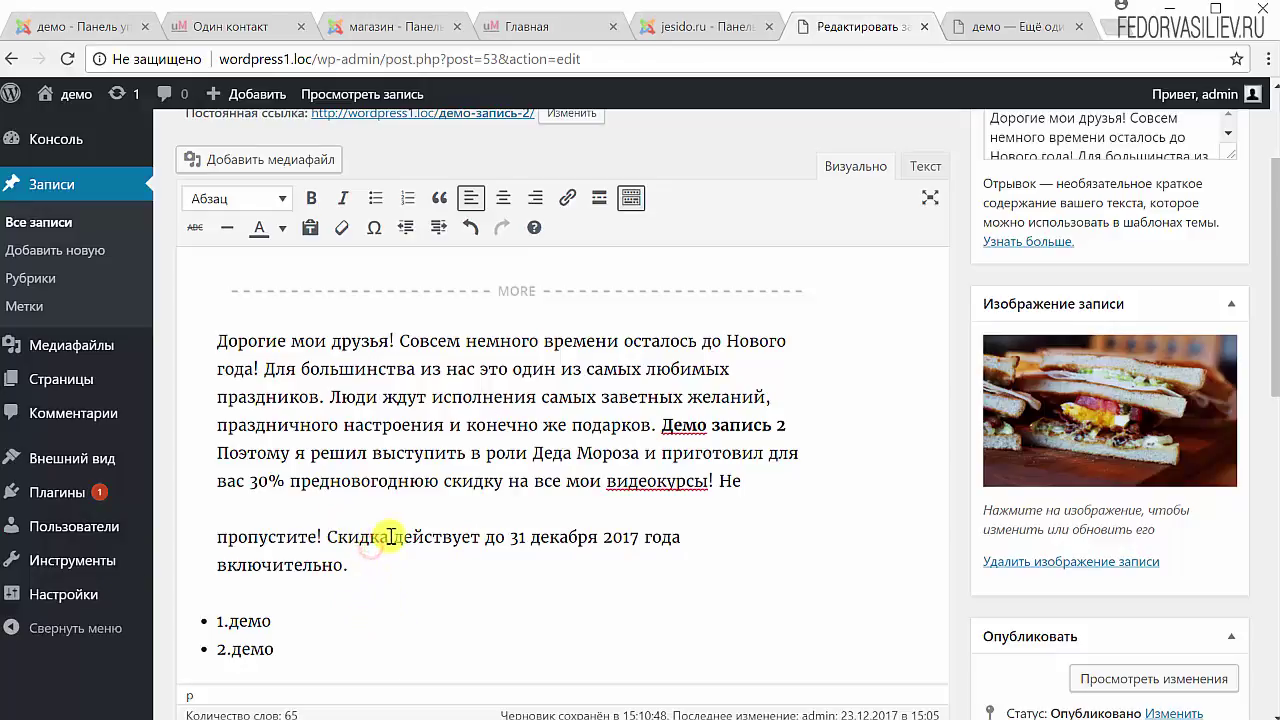
drag(391, 537, 329, 538)
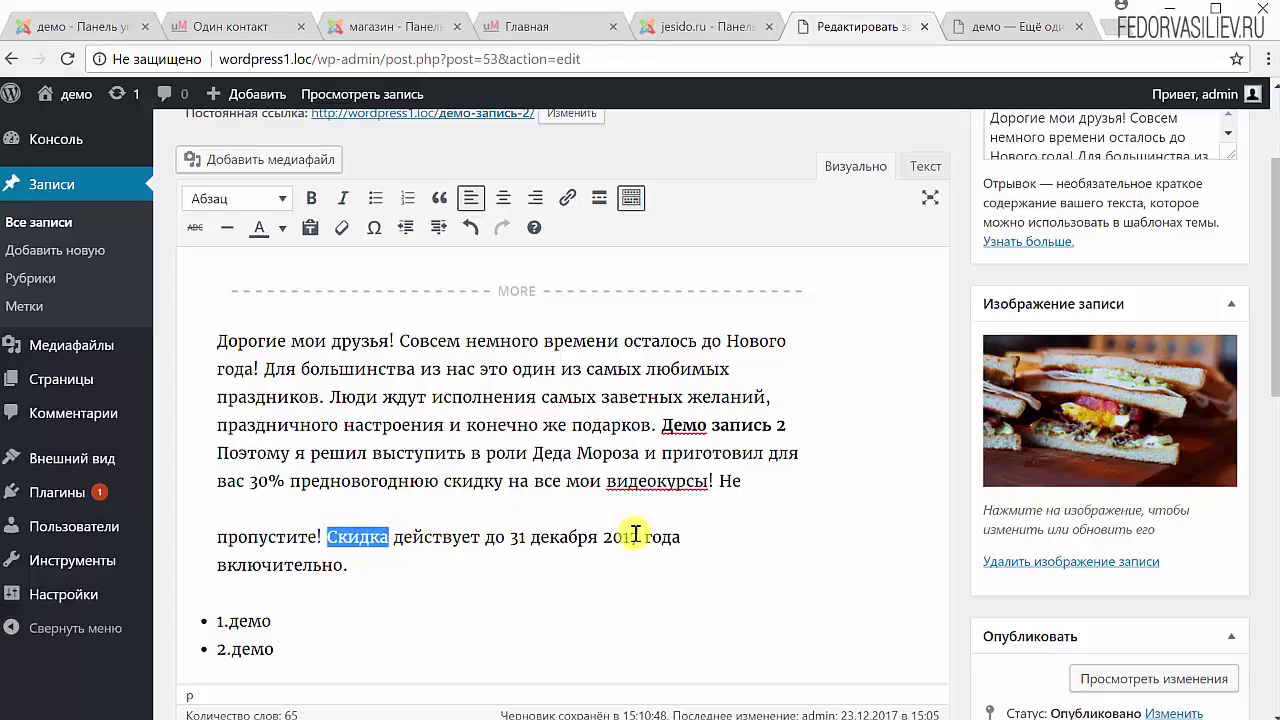
click(362, 543)
drag(390, 537, 330, 543)
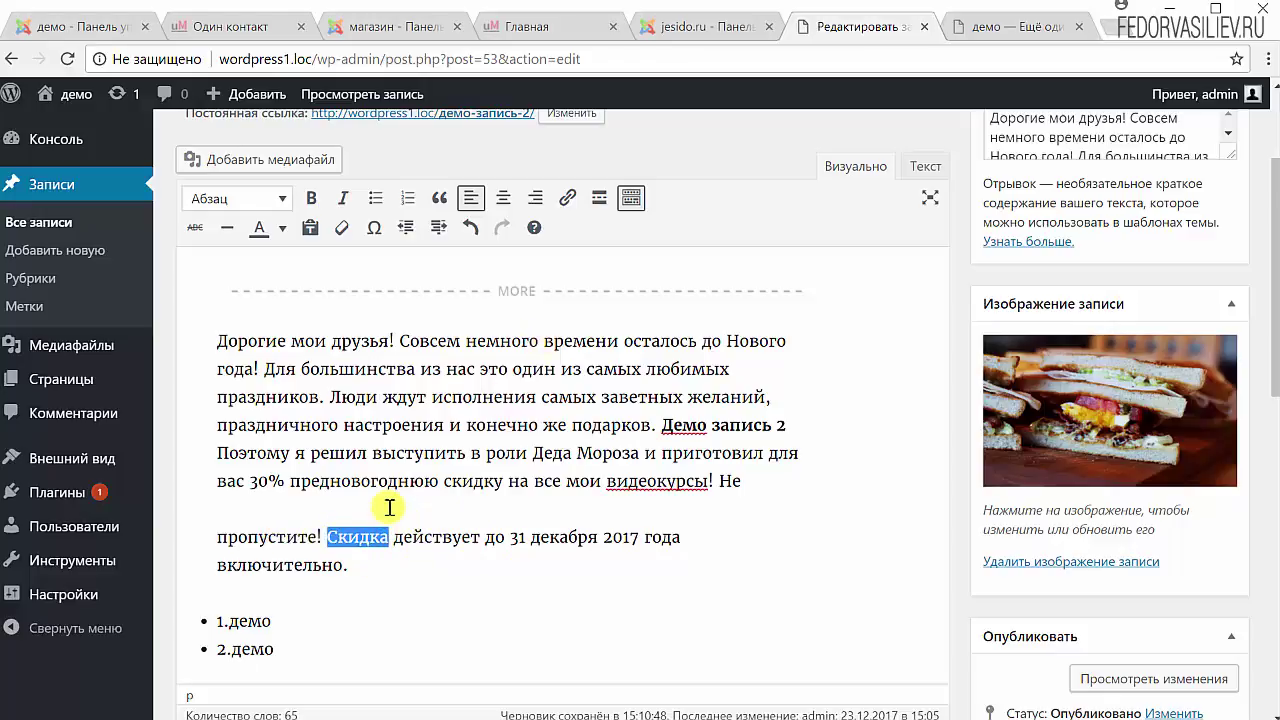
scroll(536, 480, up, 1)
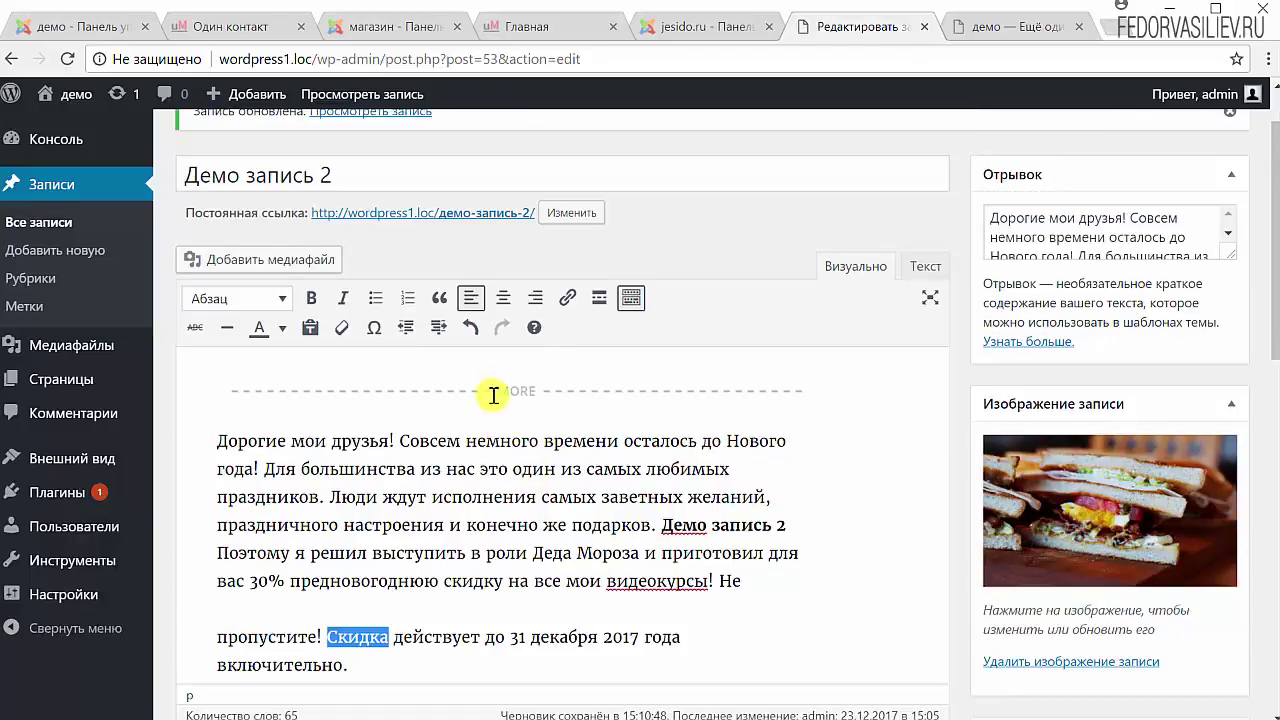
Paste the site address as the link target for Скидка and open the full link settings.
click(566, 298)
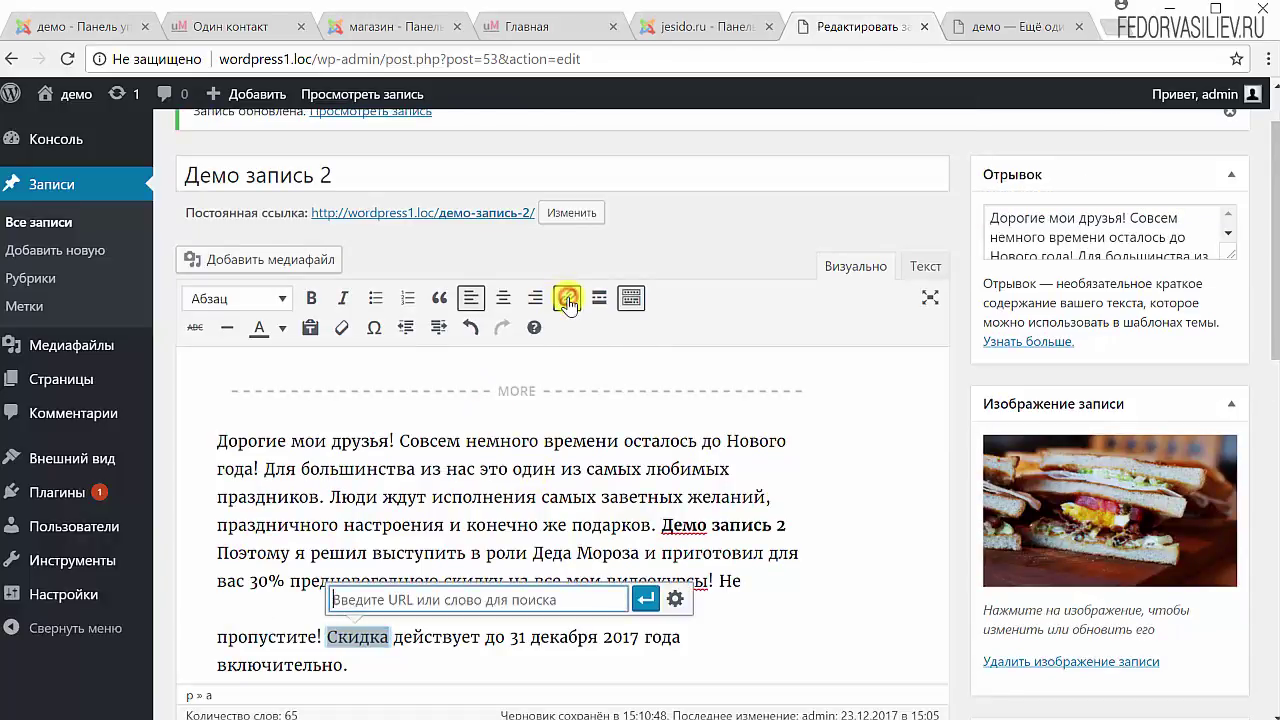
scroll(296, 480, down, 1)
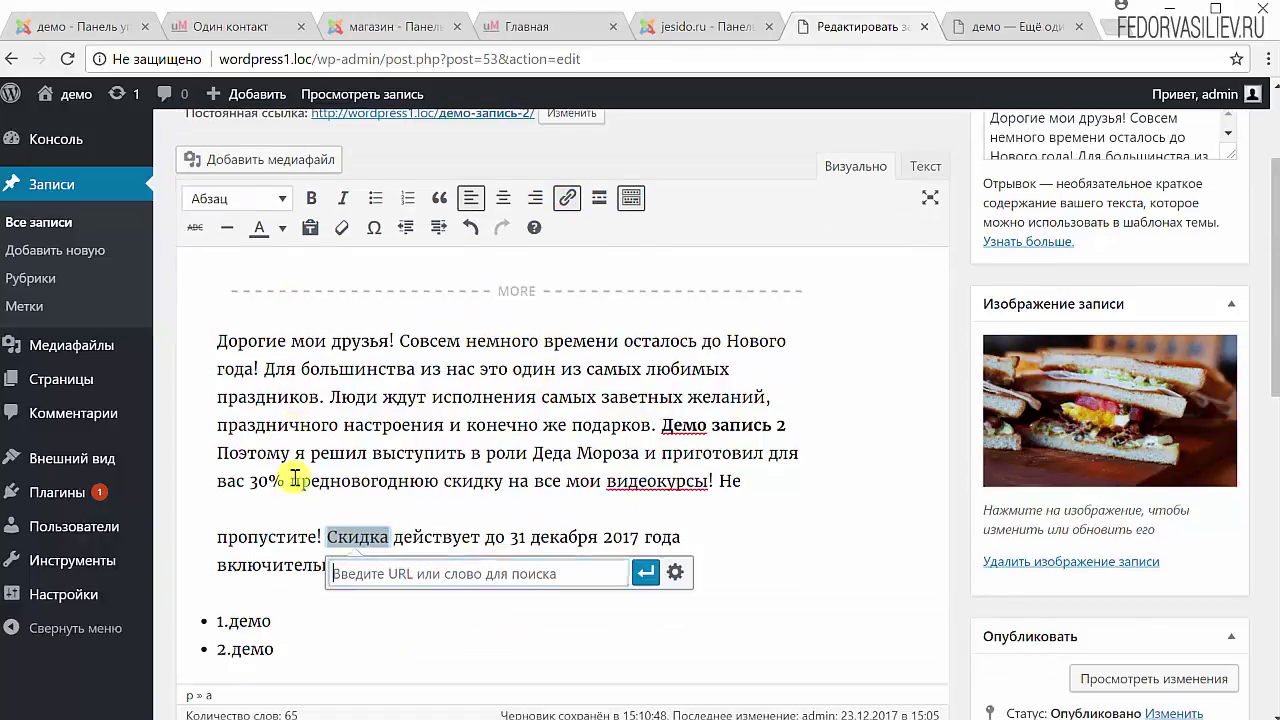
right_click(386, 575)
click(446, 692)
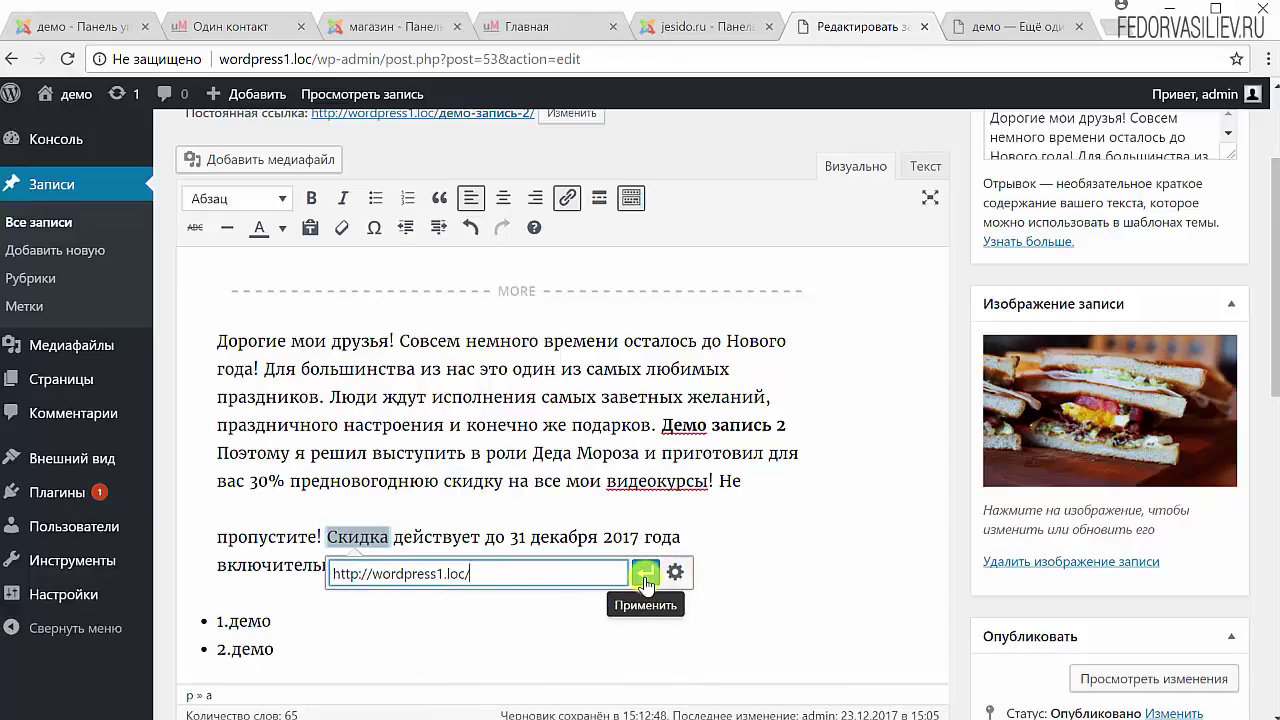
click(678, 573)
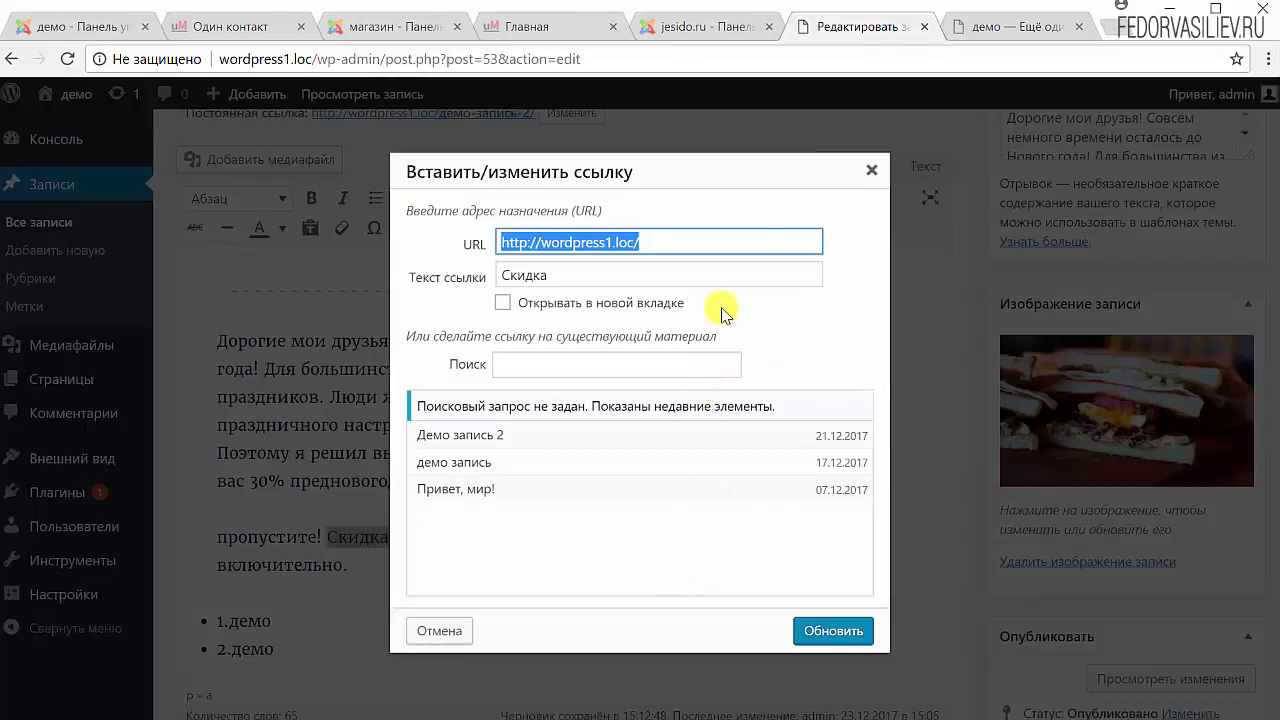
Point the link to the 'Привет, мир!' post, set it to open in a new tab, and update.
double_click(560, 274)
click(816, 316)
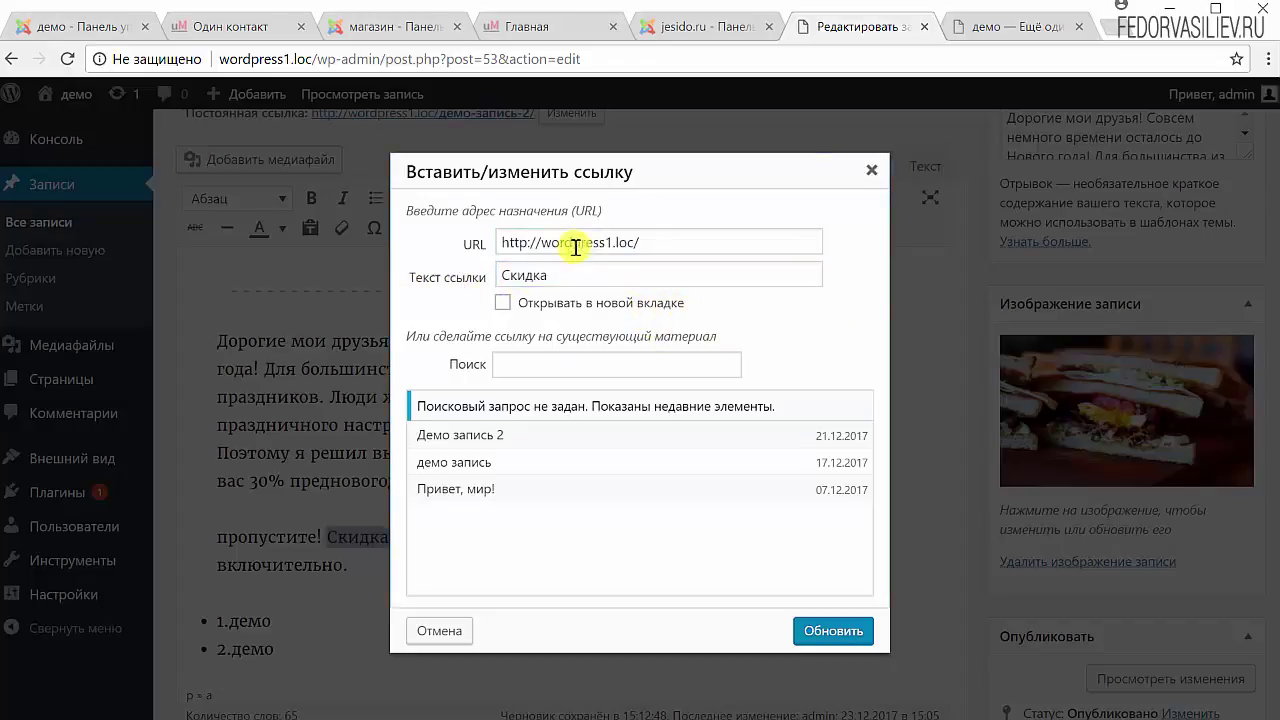
click(503, 303)
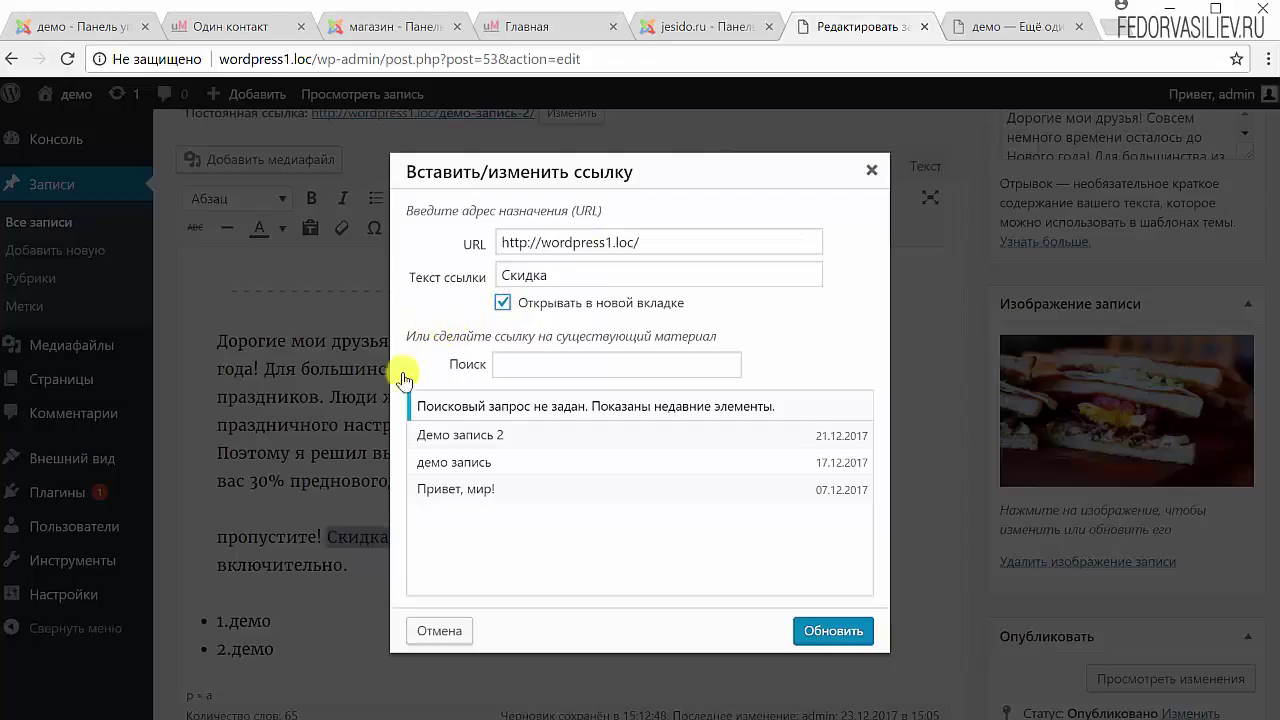
click(486, 365)
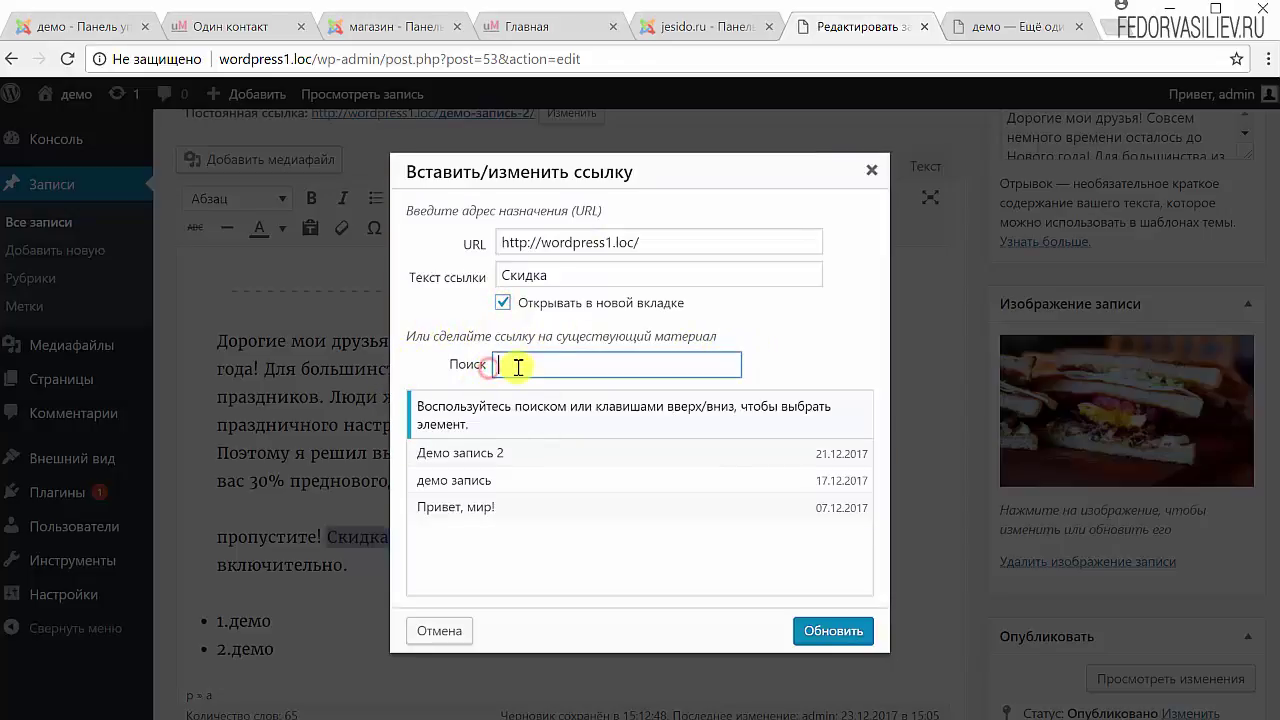
click(457, 490)
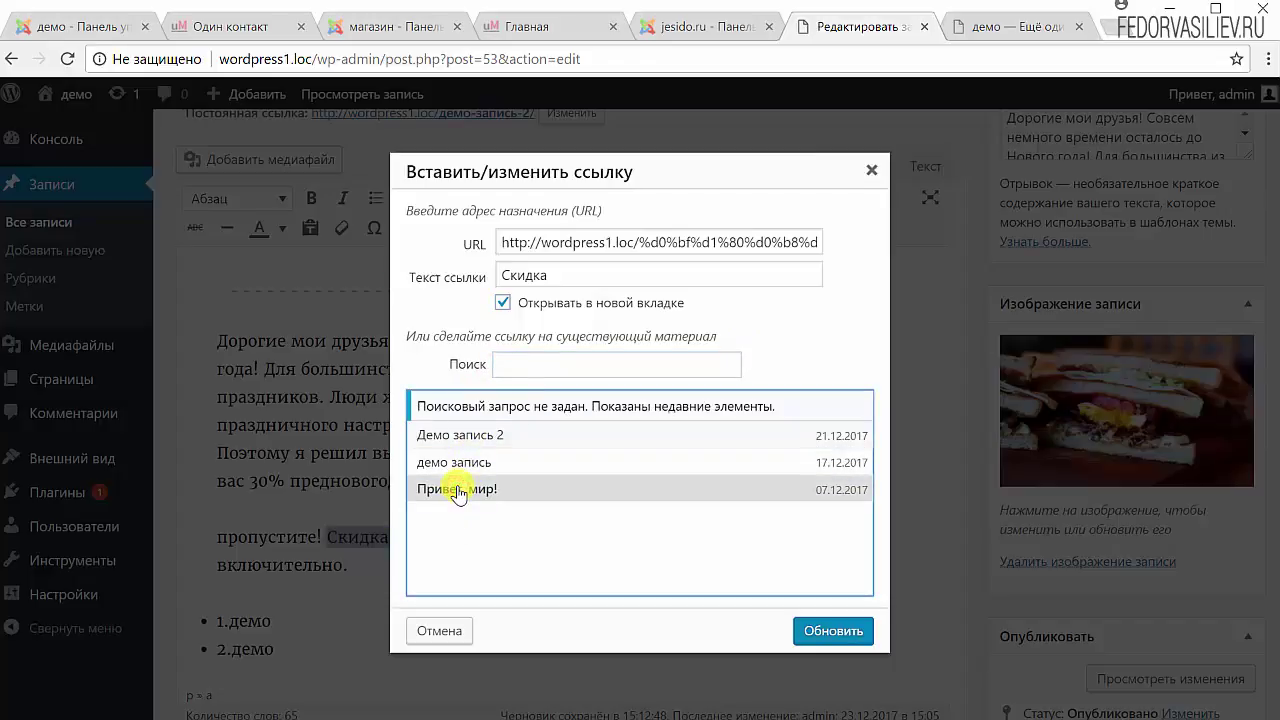
drag(500, 242, 808, 340)
click(797, 343)
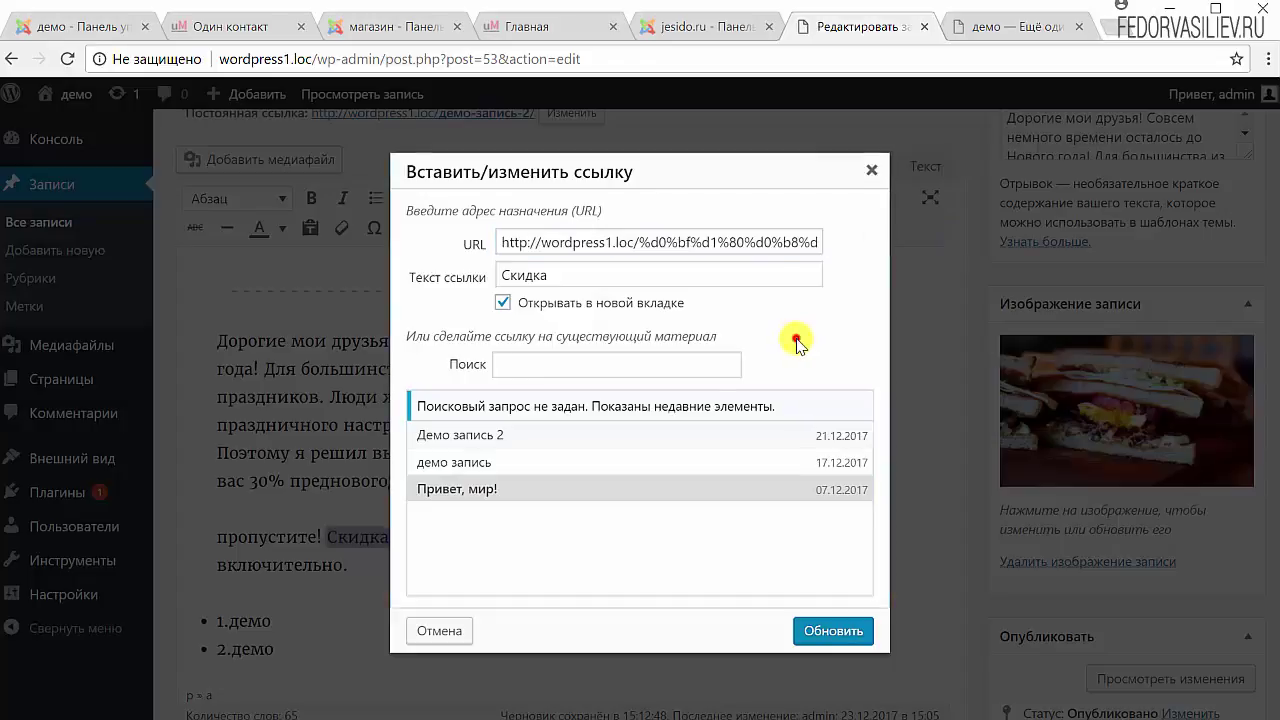
click(830, 631)
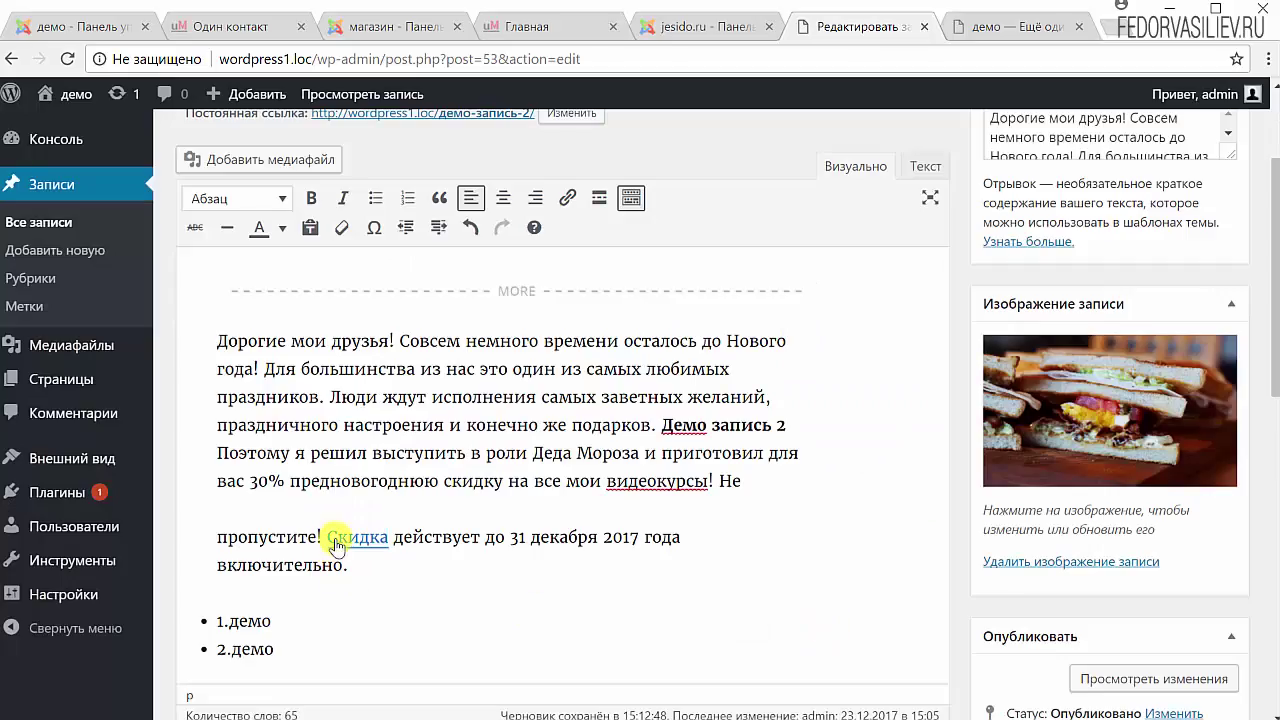
Inspect the link details on the word Скидка.
drag(403, 531, 284, 533)
click(451, 523)
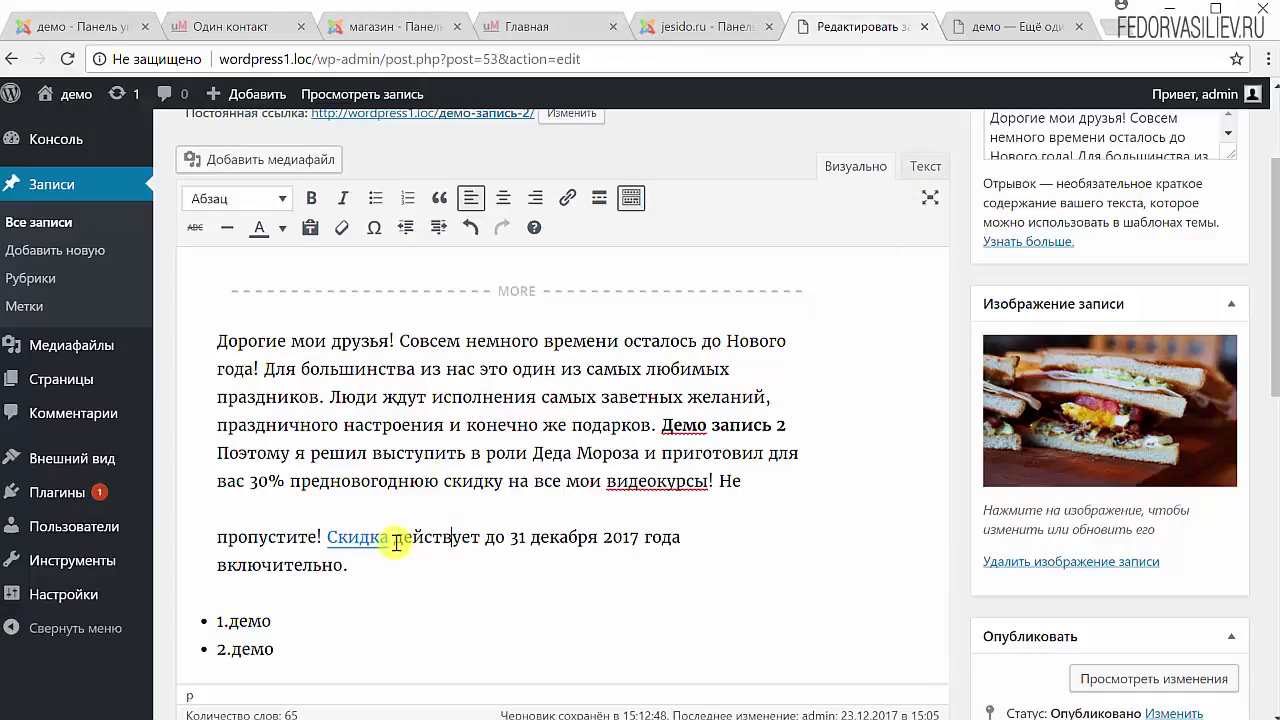
click(340, 537)
click(443, 528)
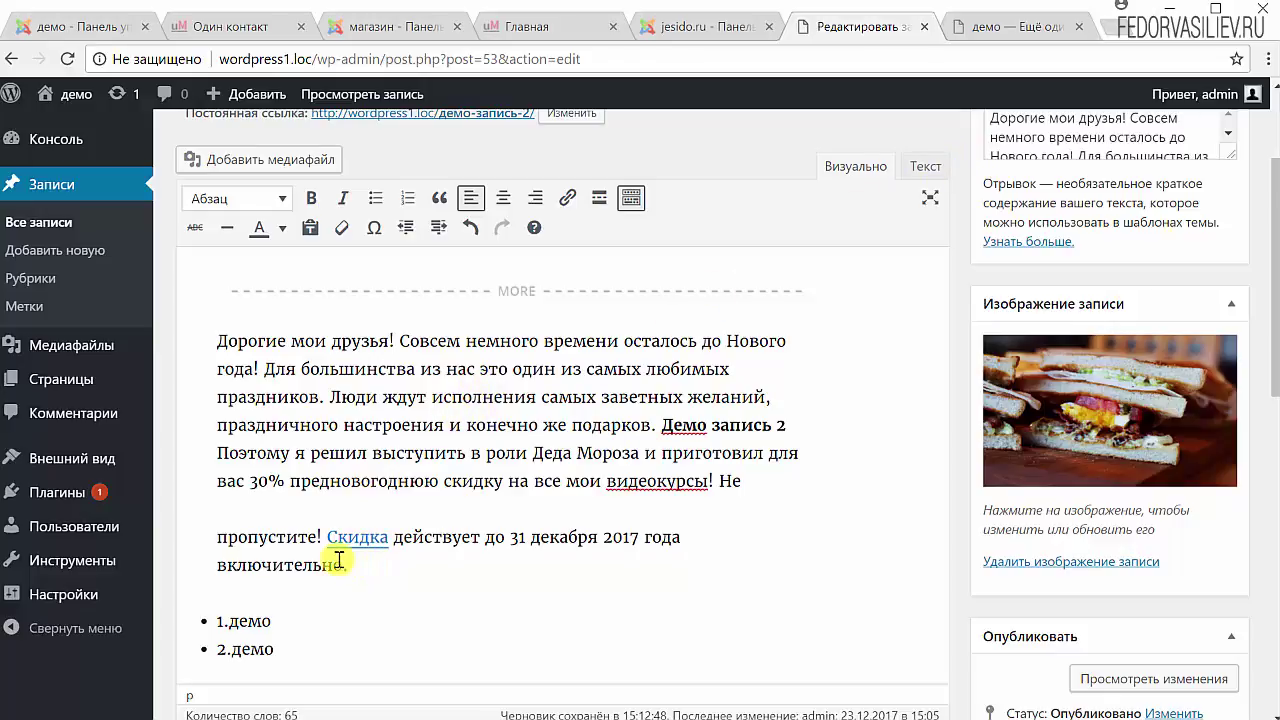
click(927, 166)
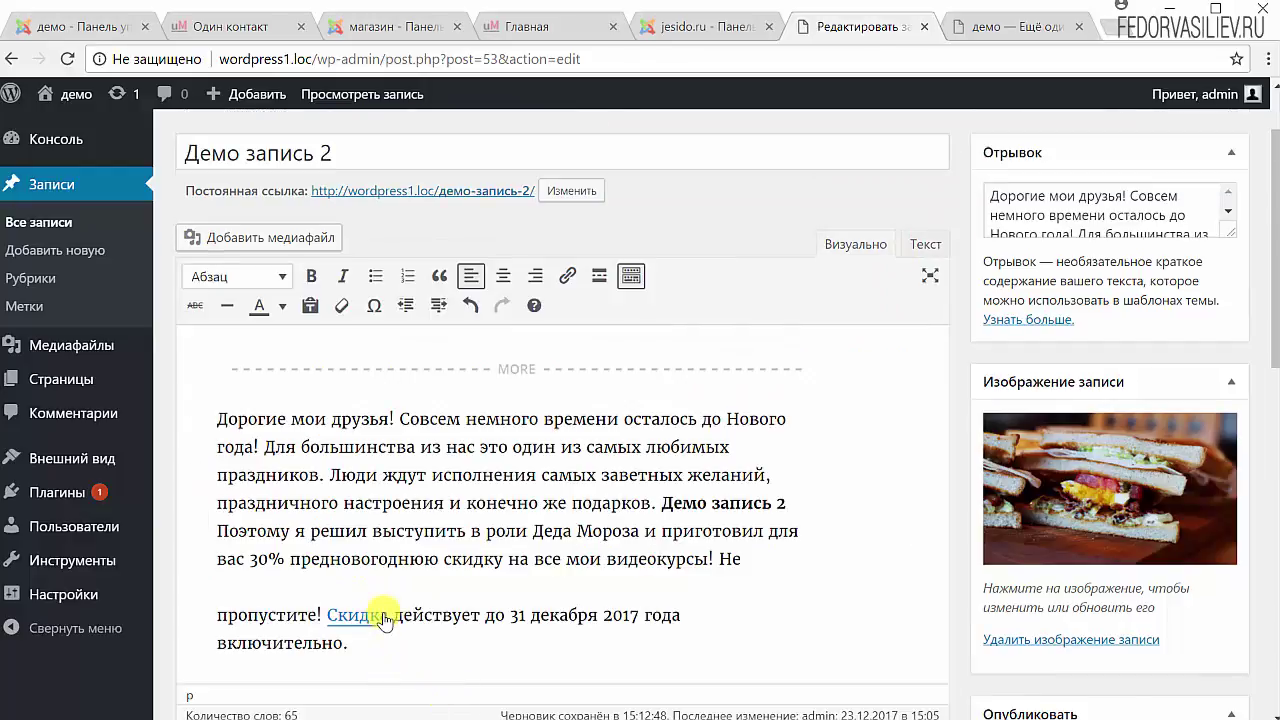
Unlink the word Скидка using the link popup's Unlink icon.
drag(392, 614, 328, 614)
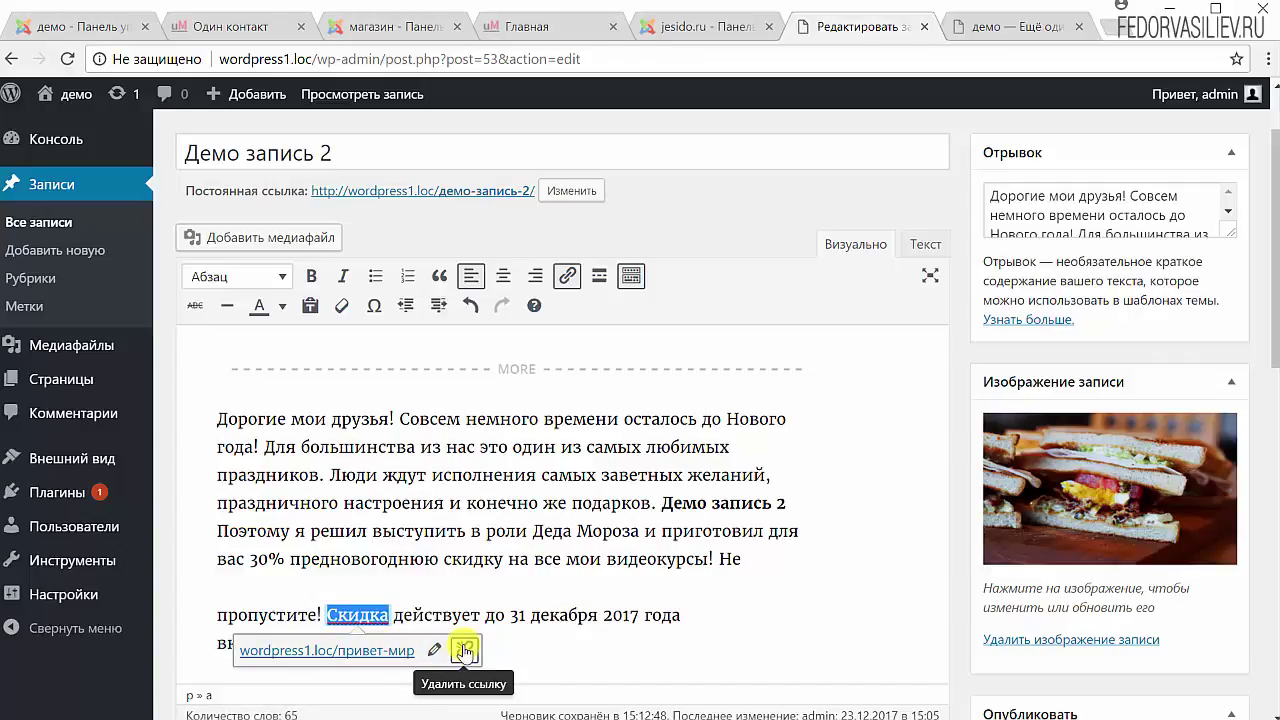
click(466, 652)
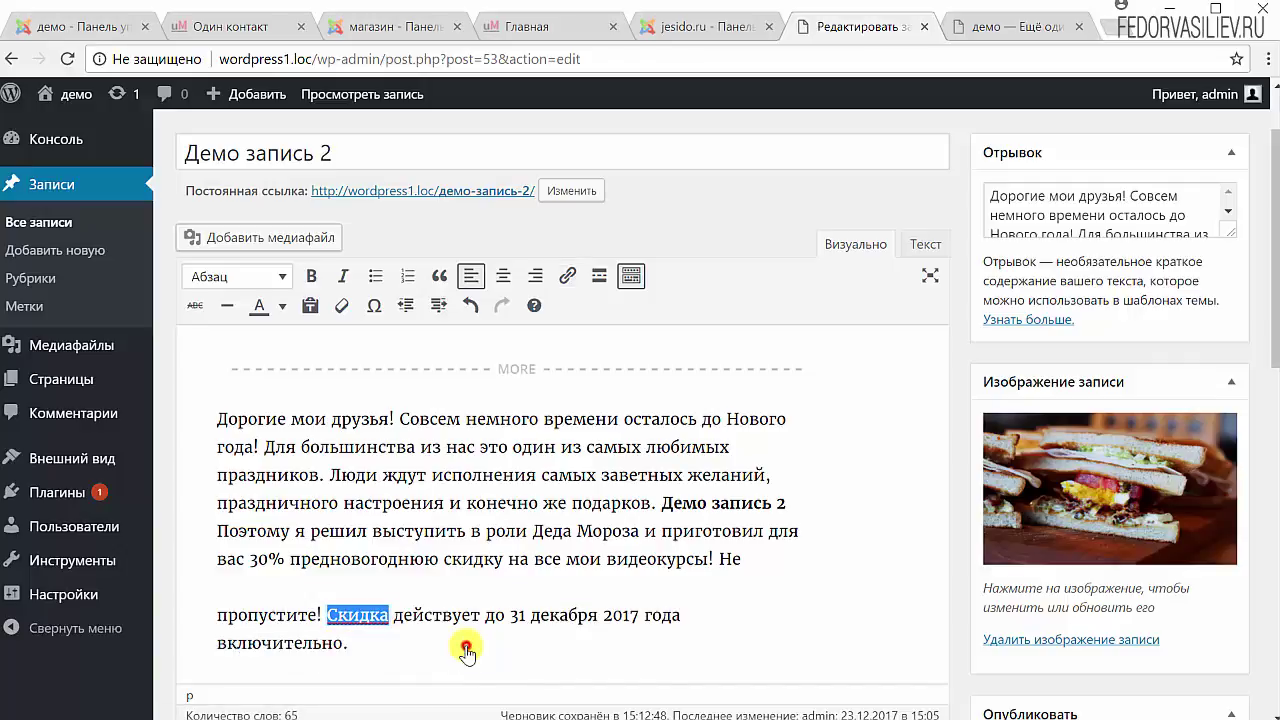
click(415, 615)
drag(395, 615, 327, 615)
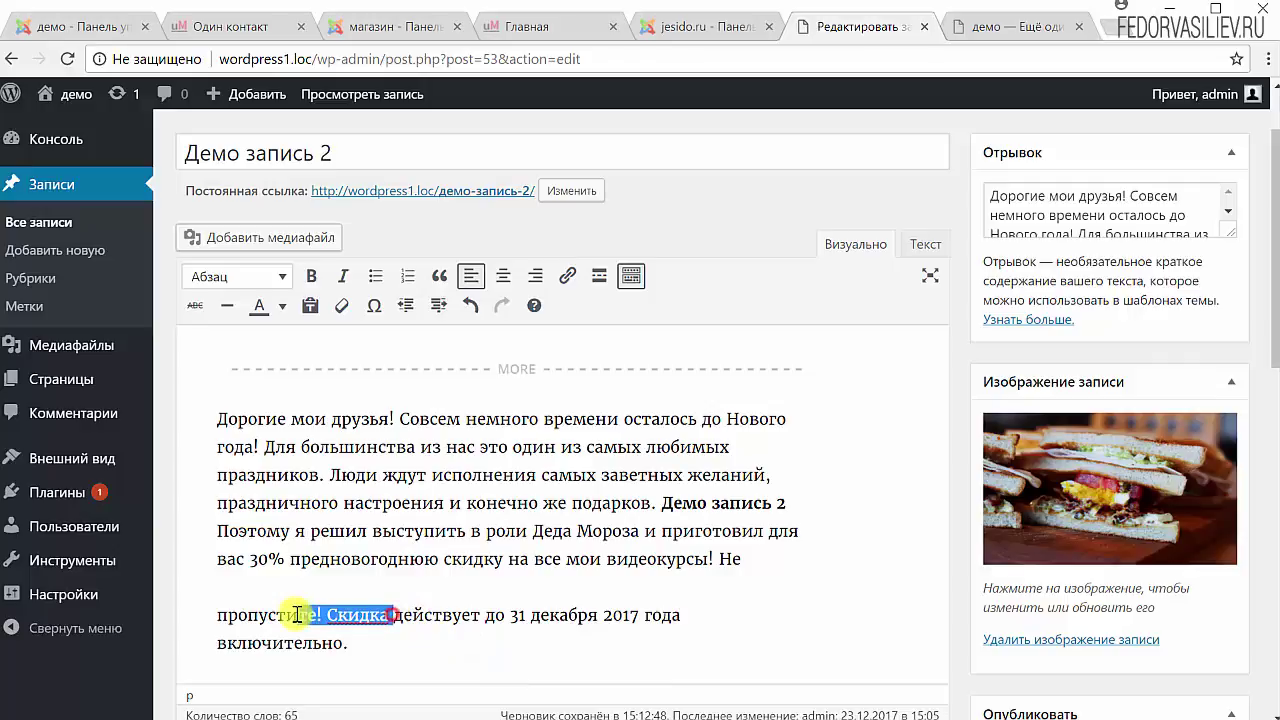
click(466, 612)
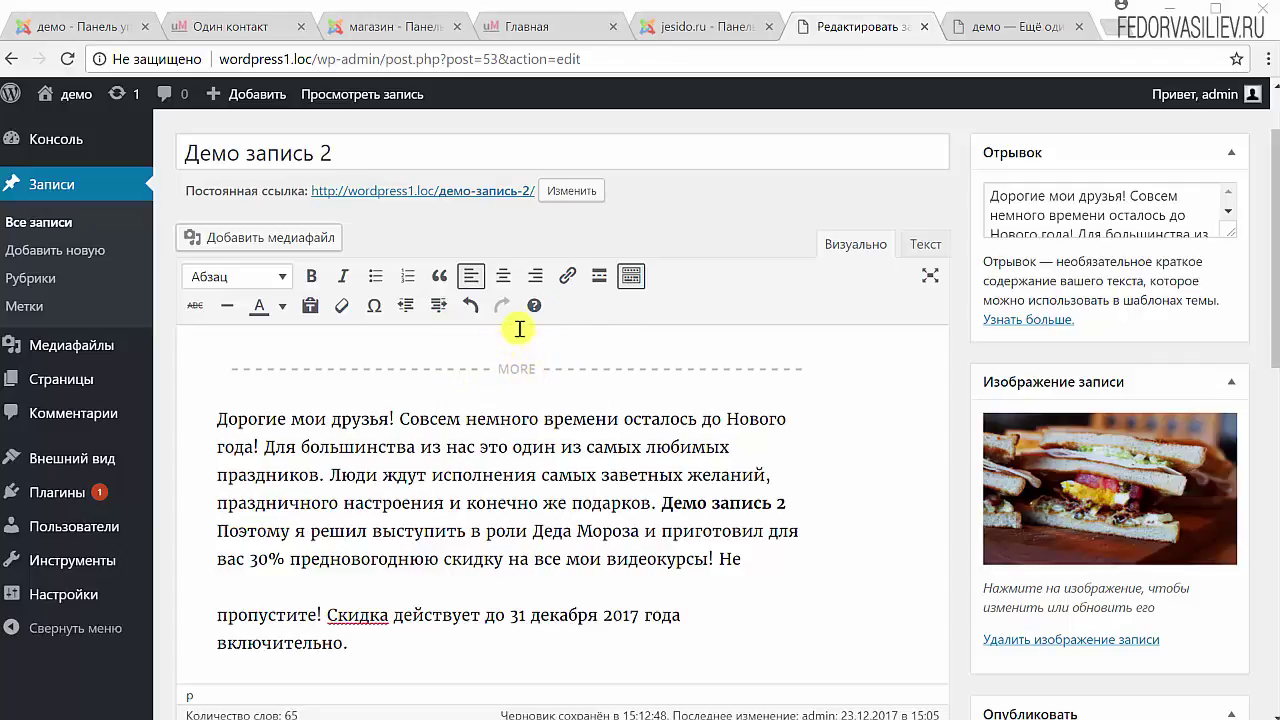
click(632, 278)
click(632, 278)
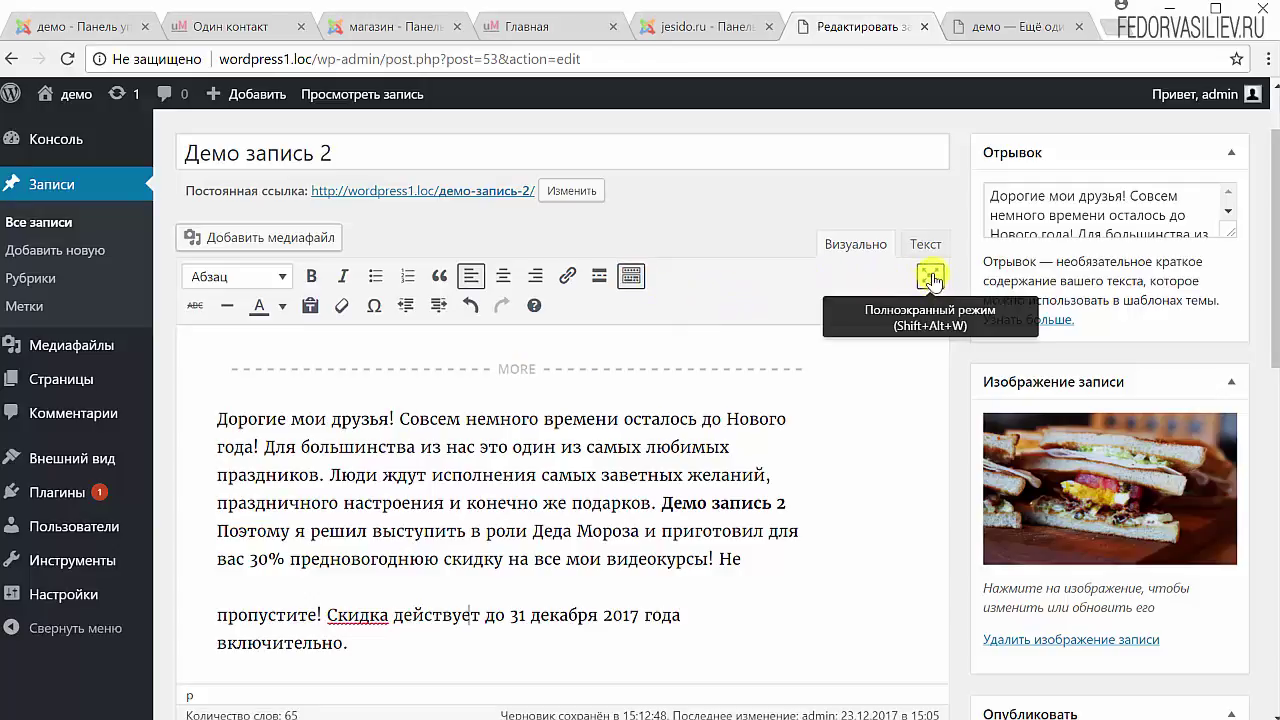
click(930, 279)
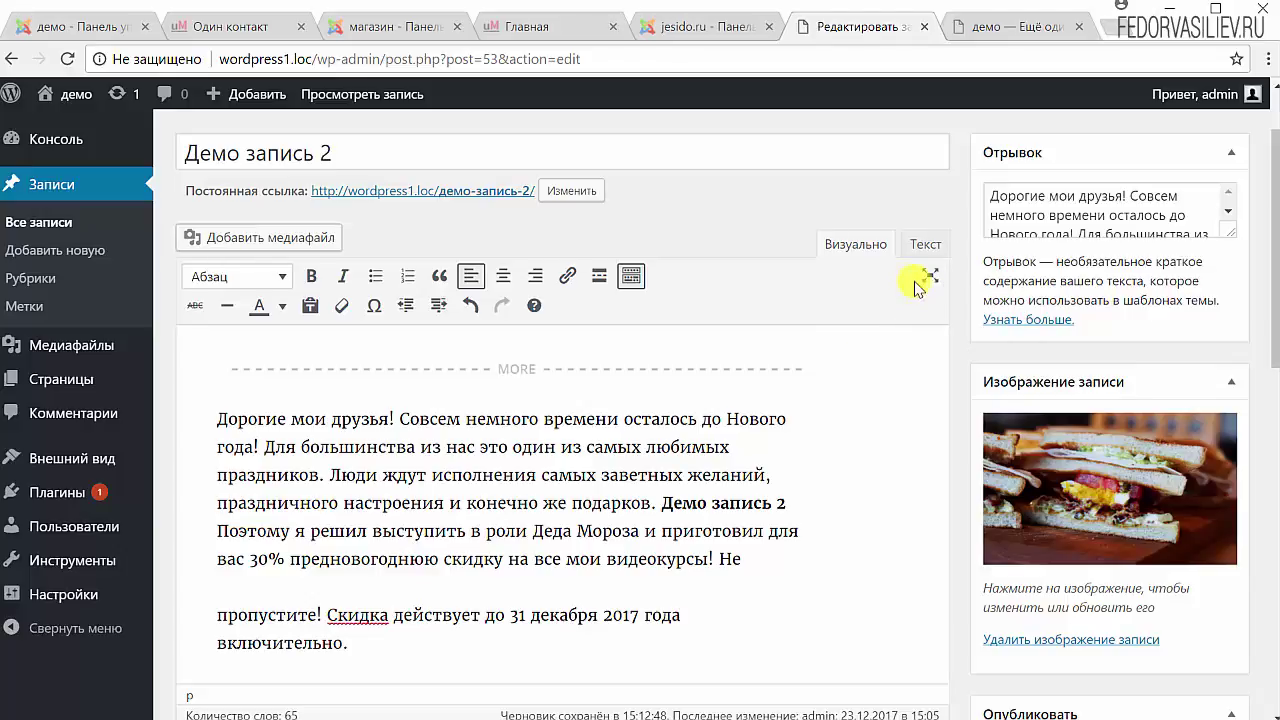
click(929, 276)
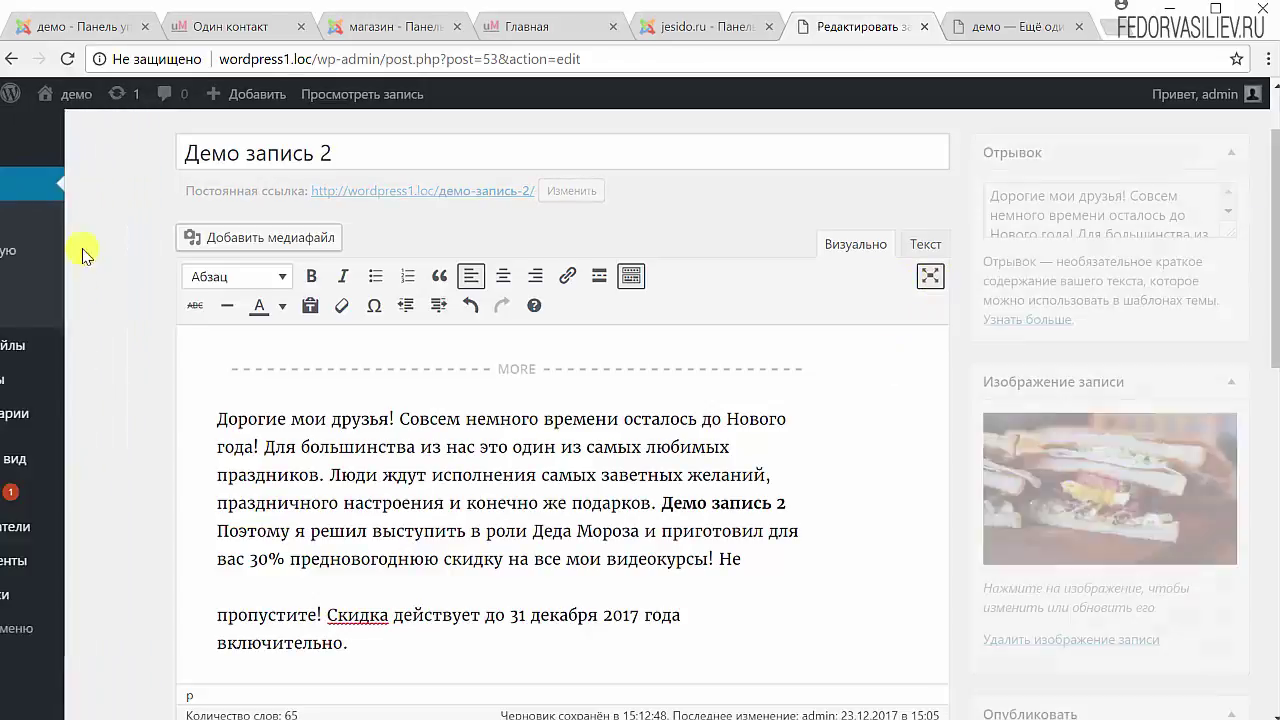
click(658, 482)
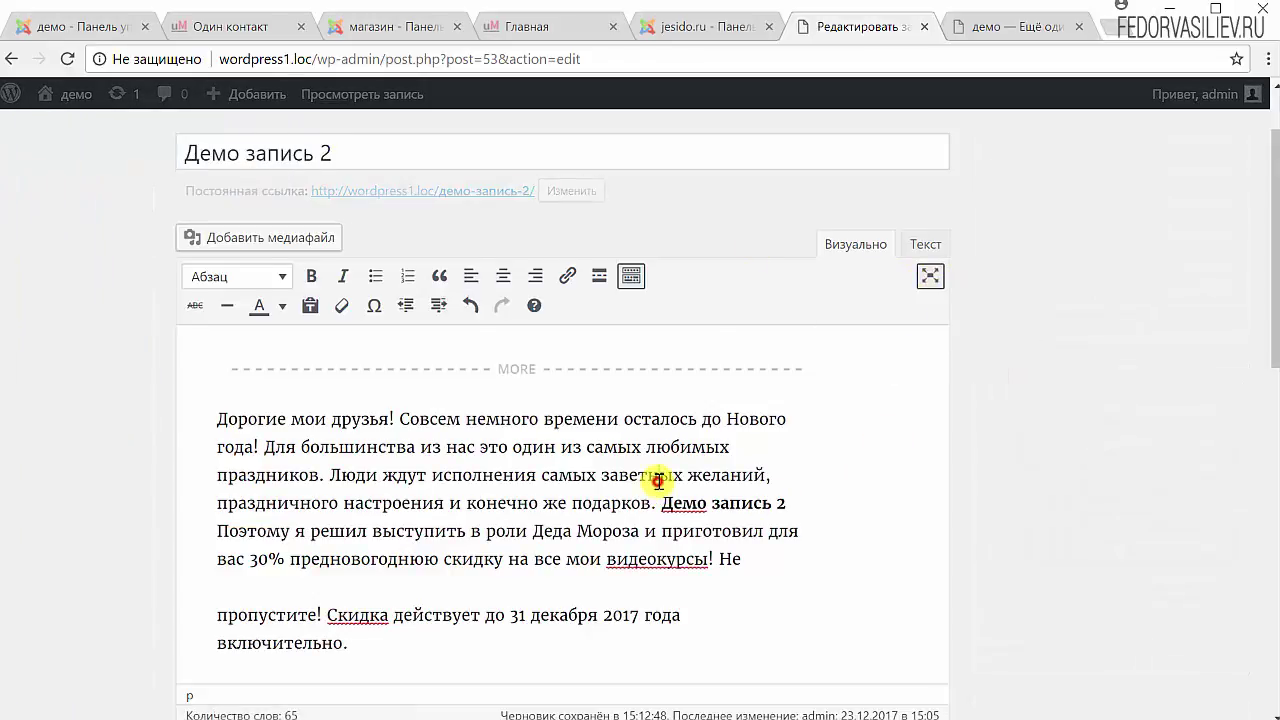
scroll(658, 482, down, 8)
scroll(658, 482, up, 5)
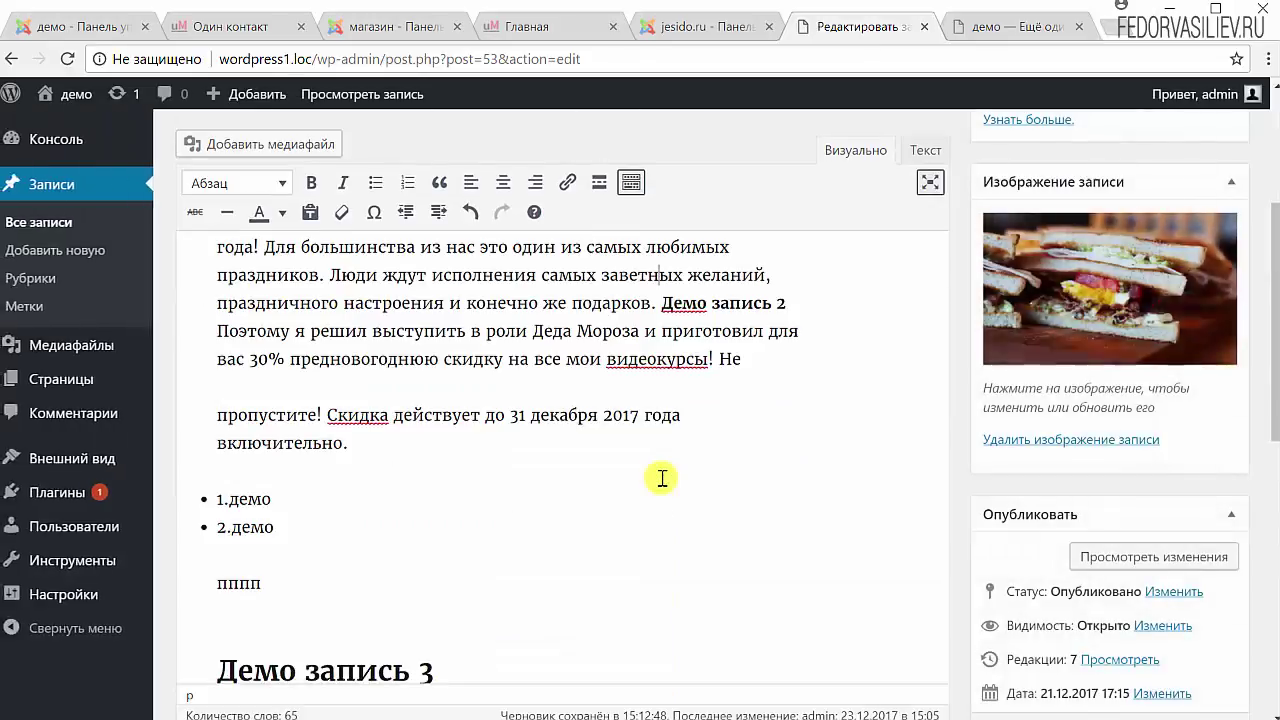
scroll(662, 478, up, 5)
click(929, 374)
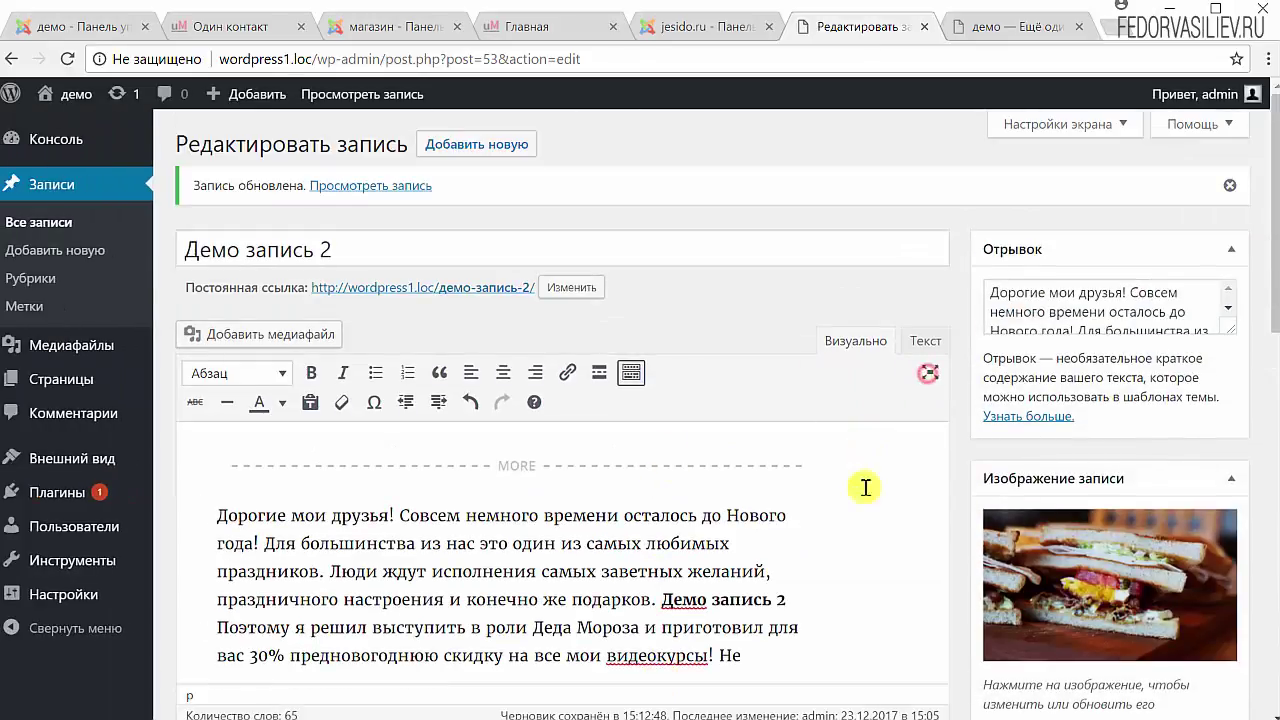
click(929, 374)
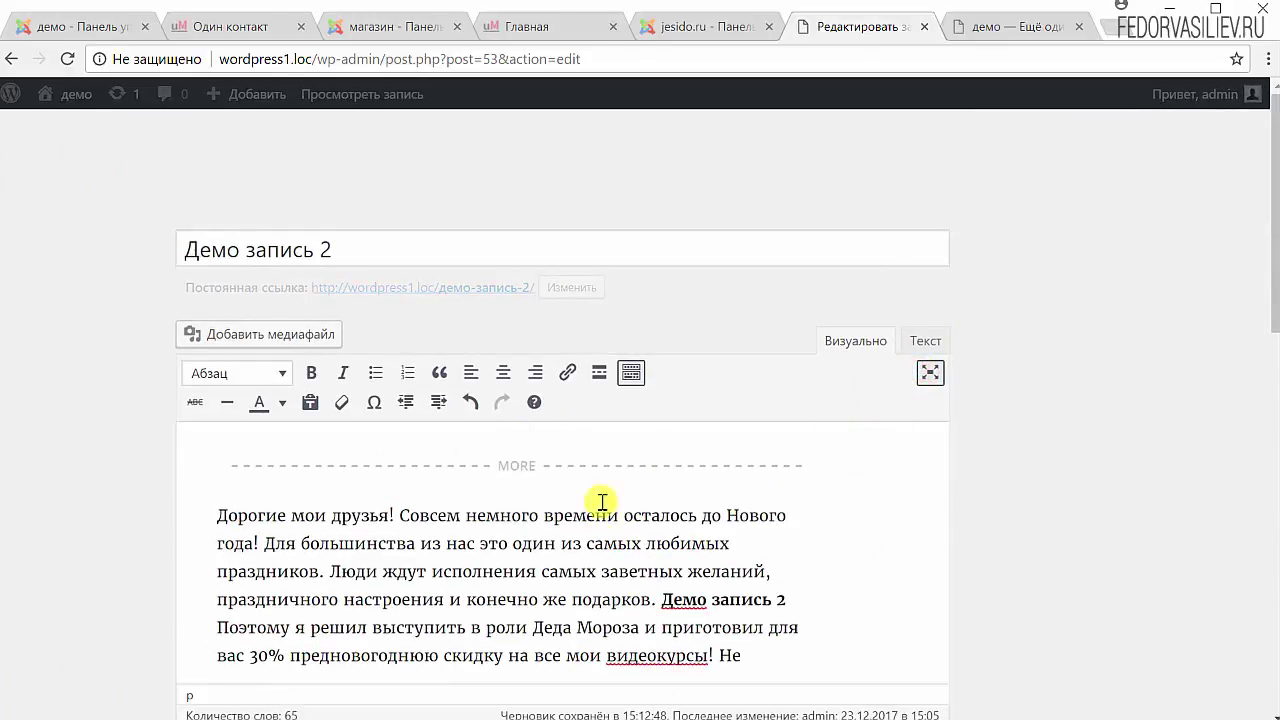
scroll(530, 512, down, 5)
scroll(534, 504, up, 5)
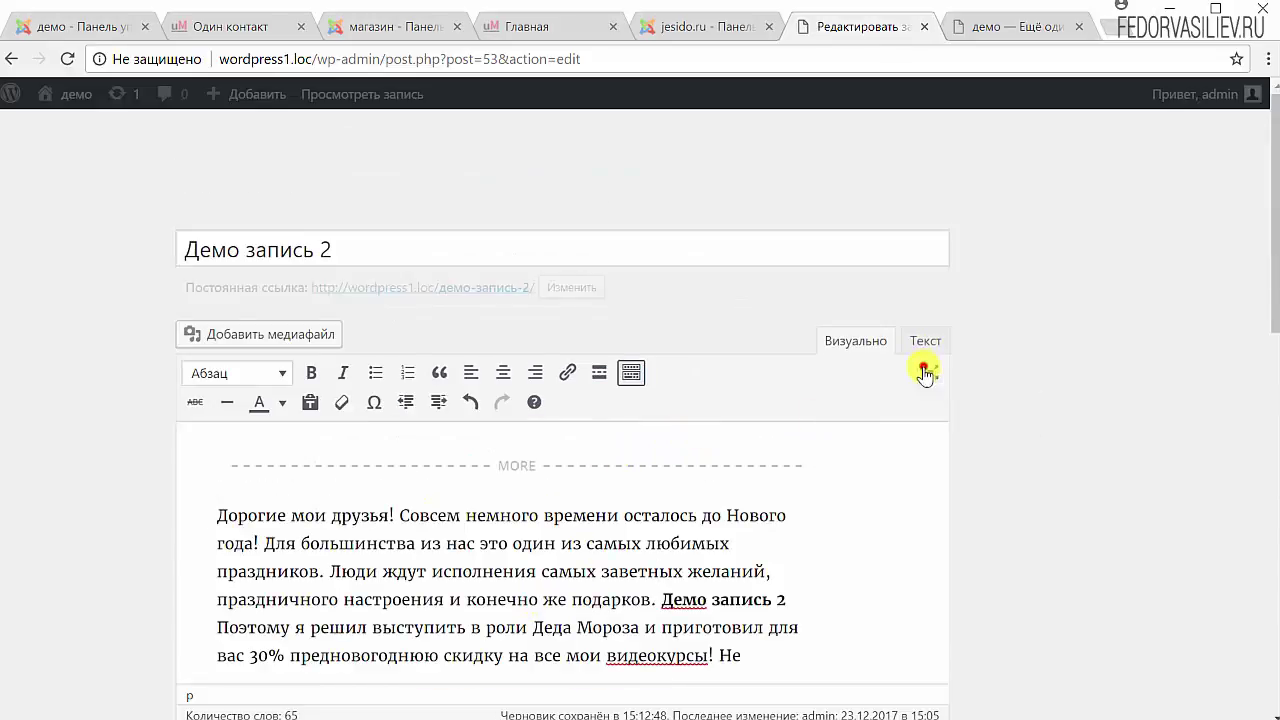
click(929, 372)
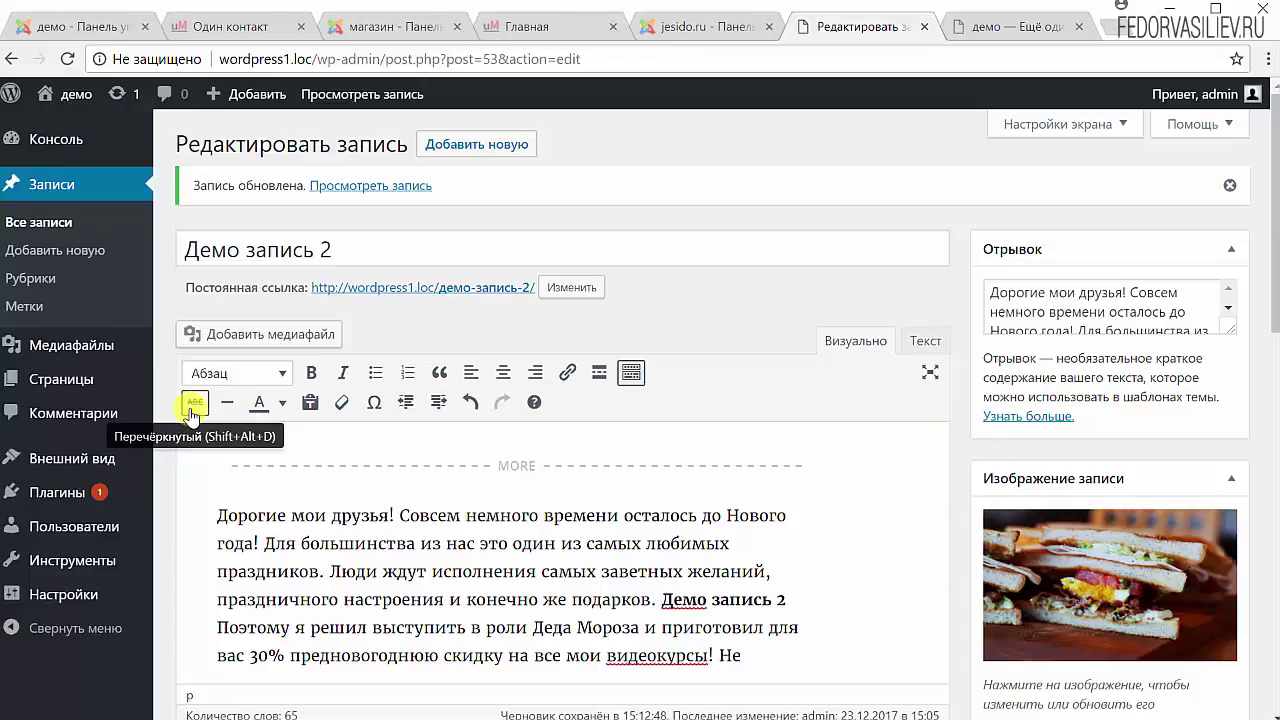
Strike through the word видеокурсы!
scroll(193, 413, down, 1)
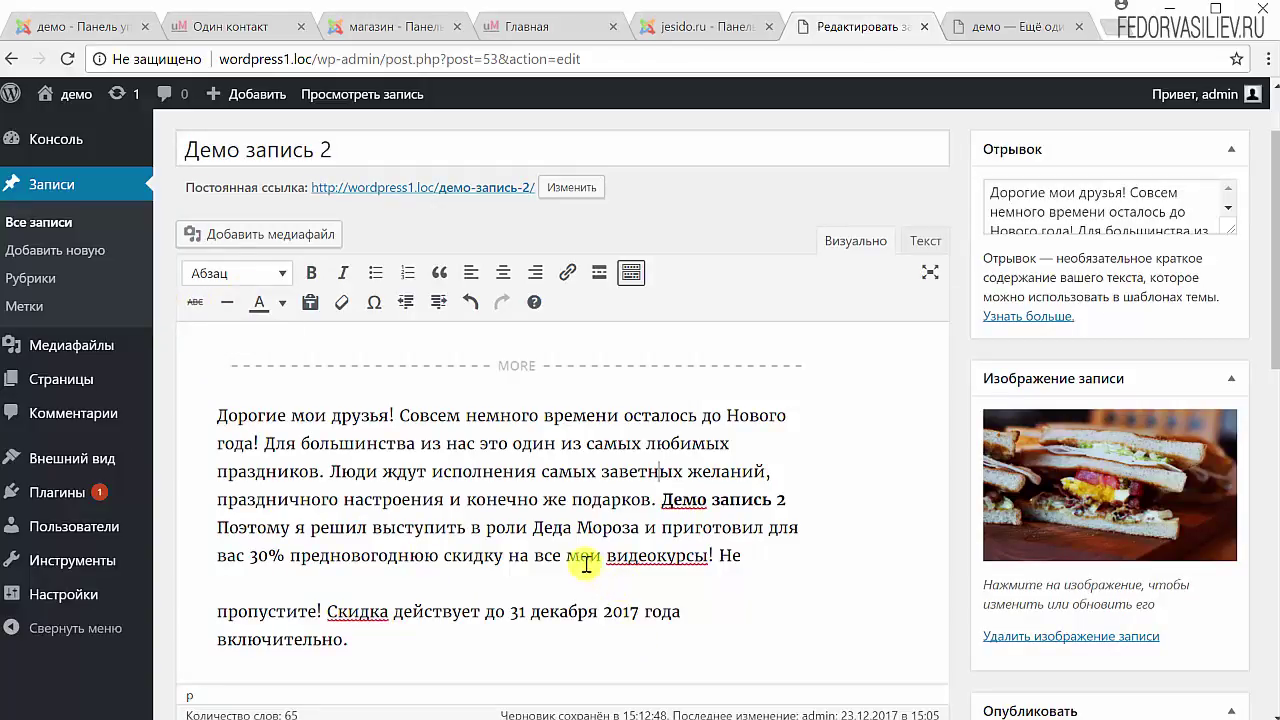
drag(608, 557, 722, 557)
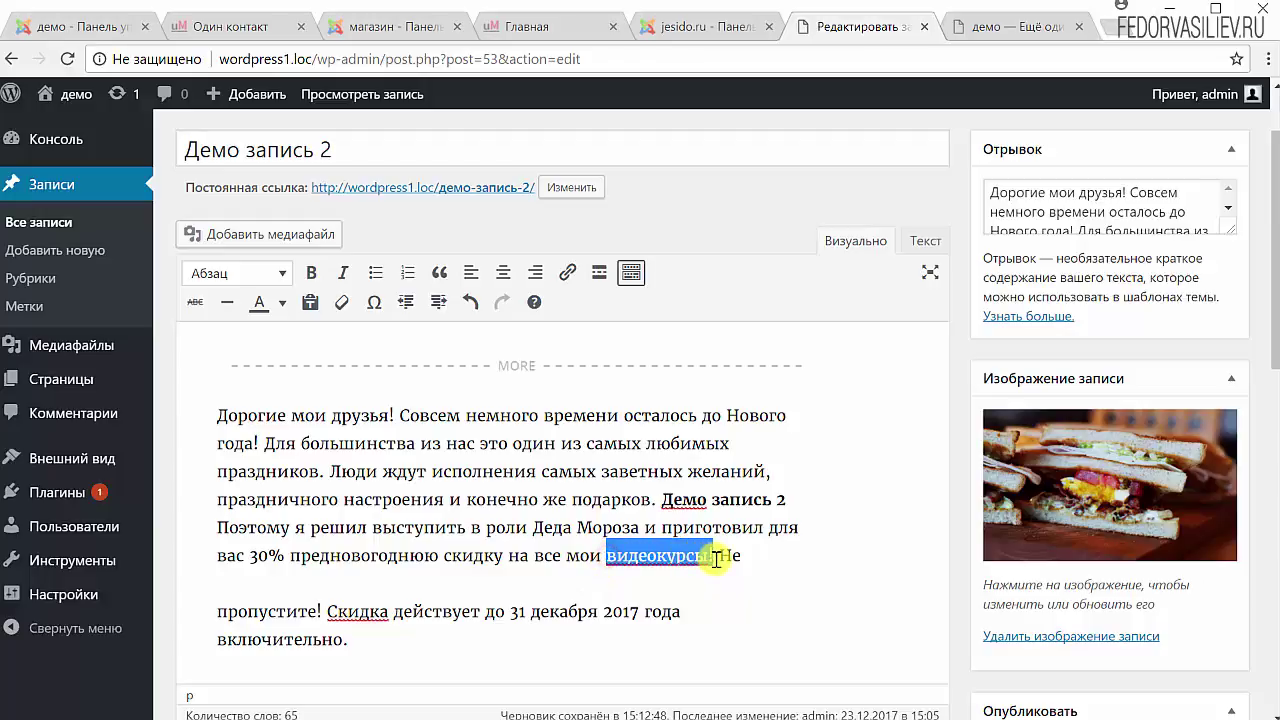
click(195, 302)
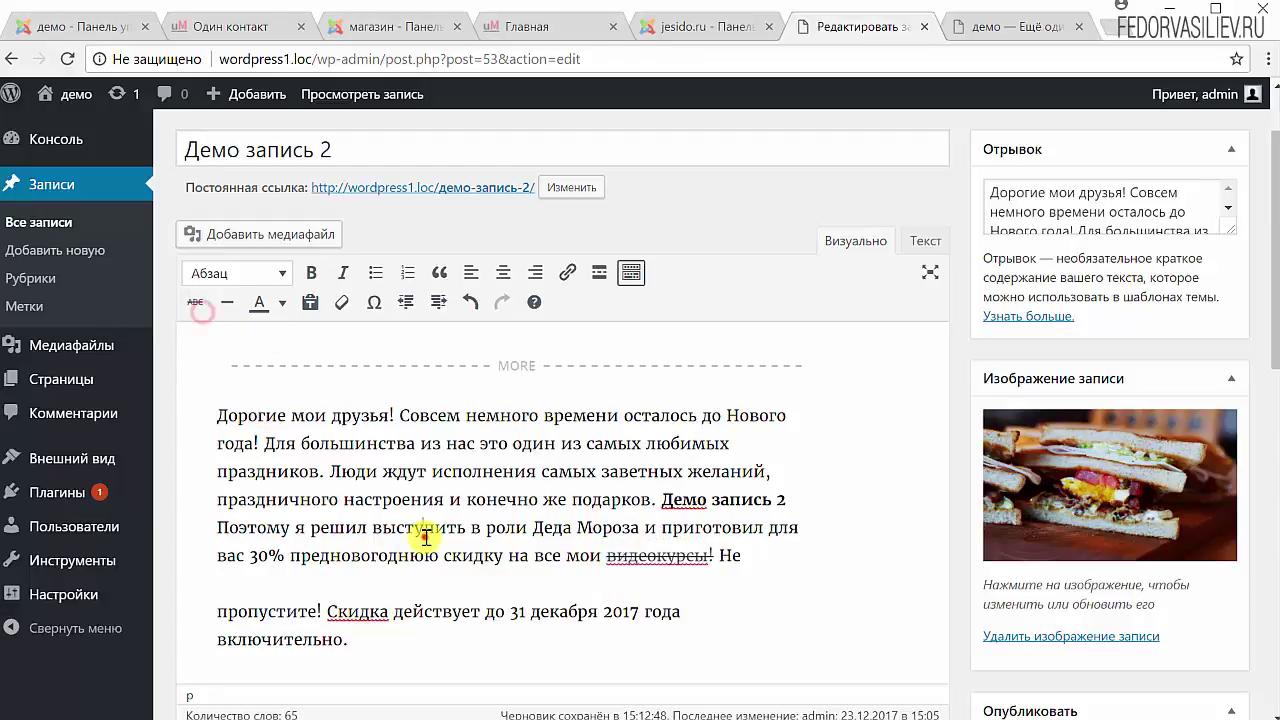
drag(717, 555, 605, 557)
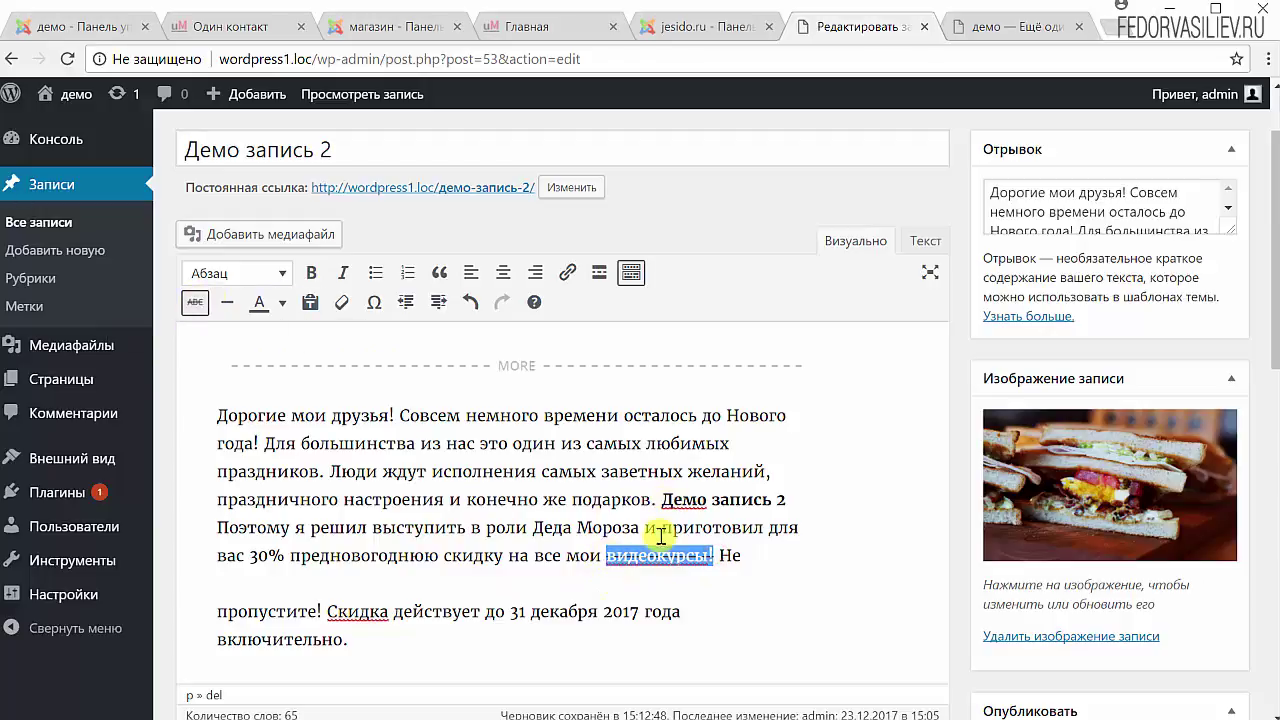
click(664, 575)
drag(717, 555, 605, 557)
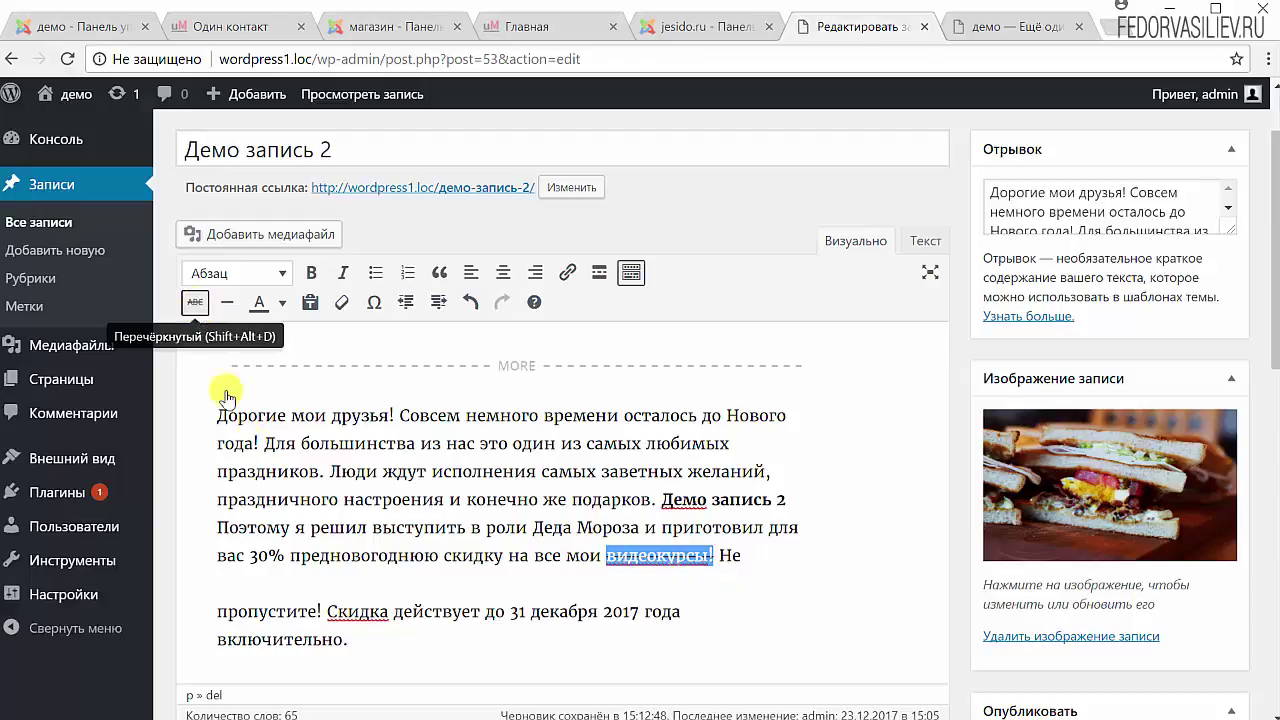
click(609, 555)
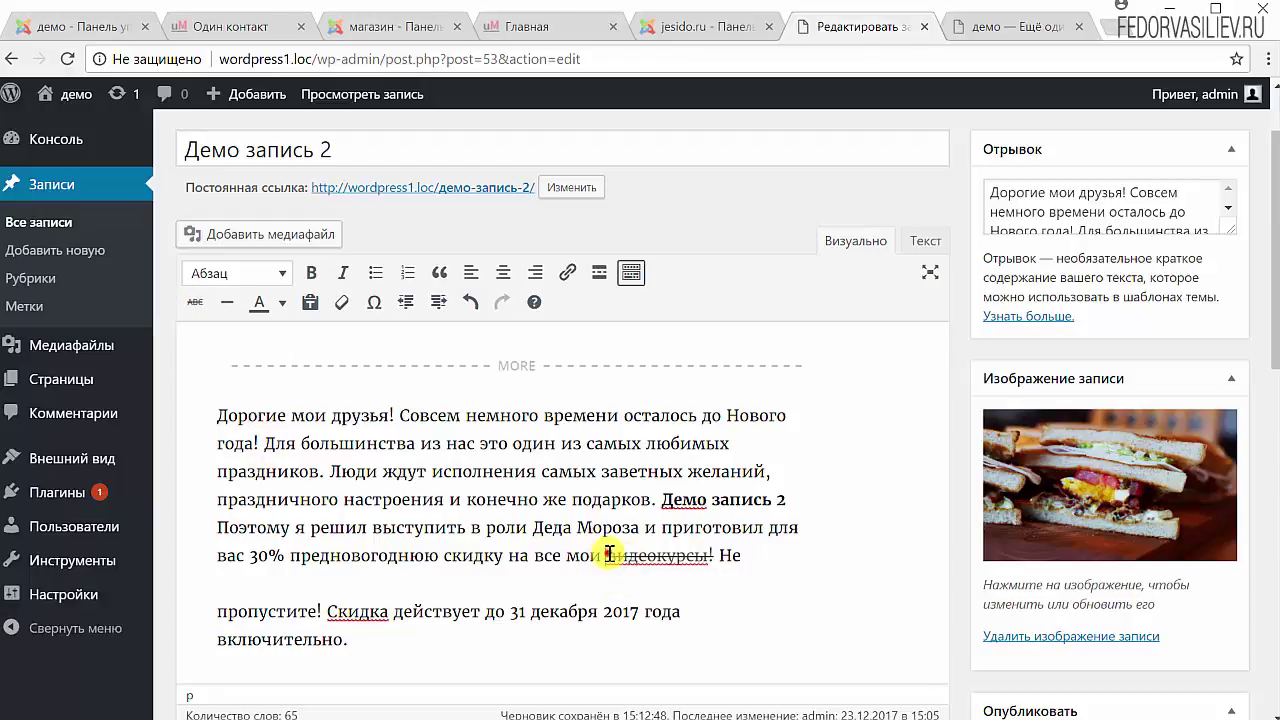
drag(609, 555, 717, 555)
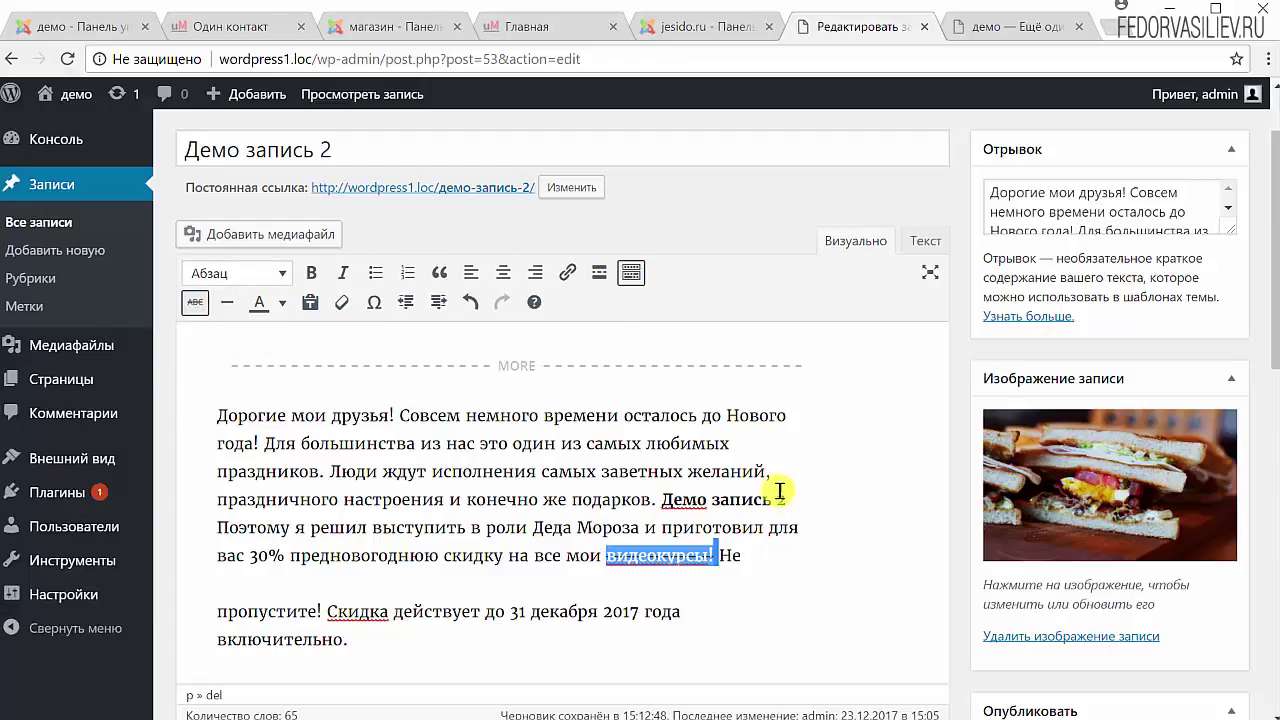
Remove the strikethrough from видеокурсы and the '!', then add an empty paragraph after Не.
drag(780, 492, 658, 498)
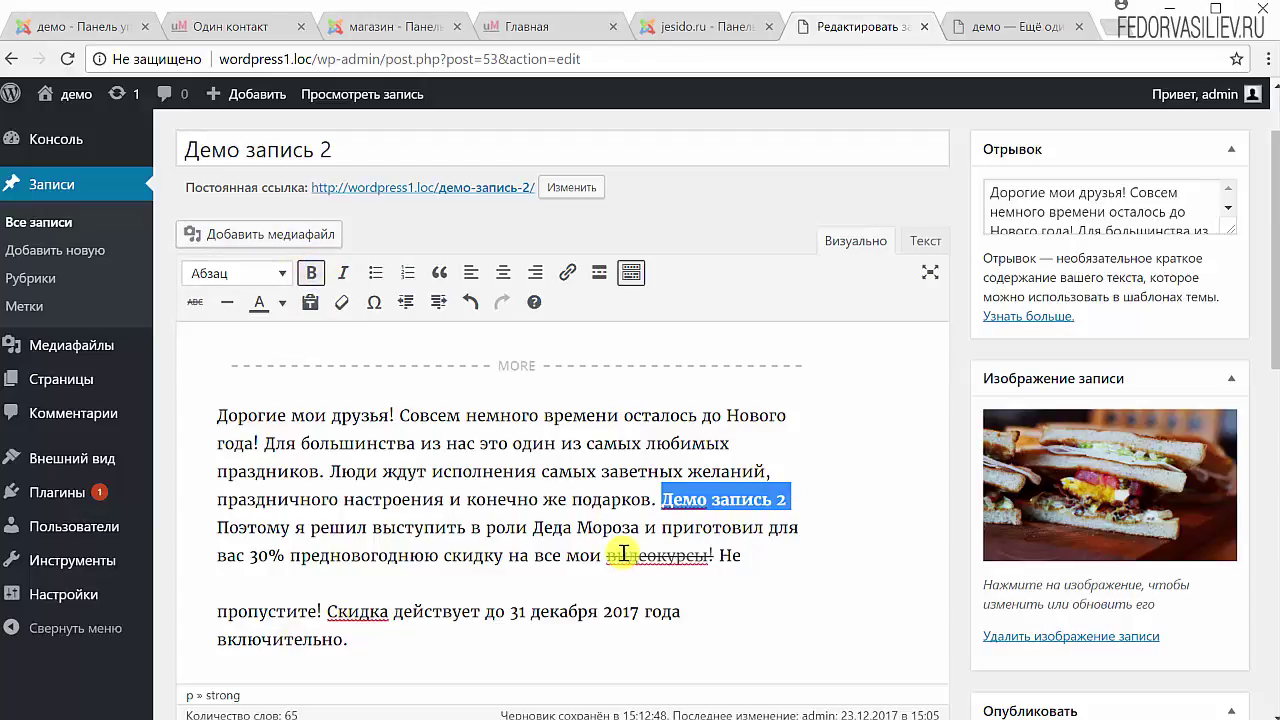
drag(708, 556, 606, 557)
click(196, 303)
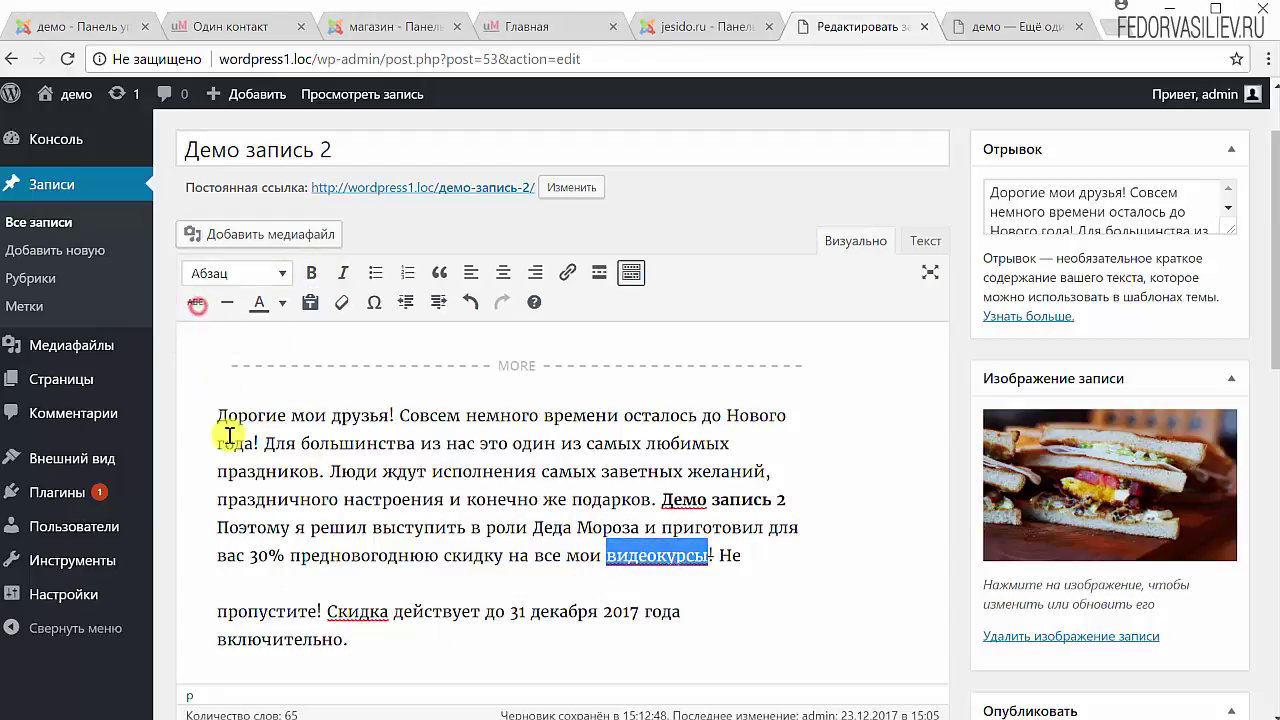
click(516, 499)
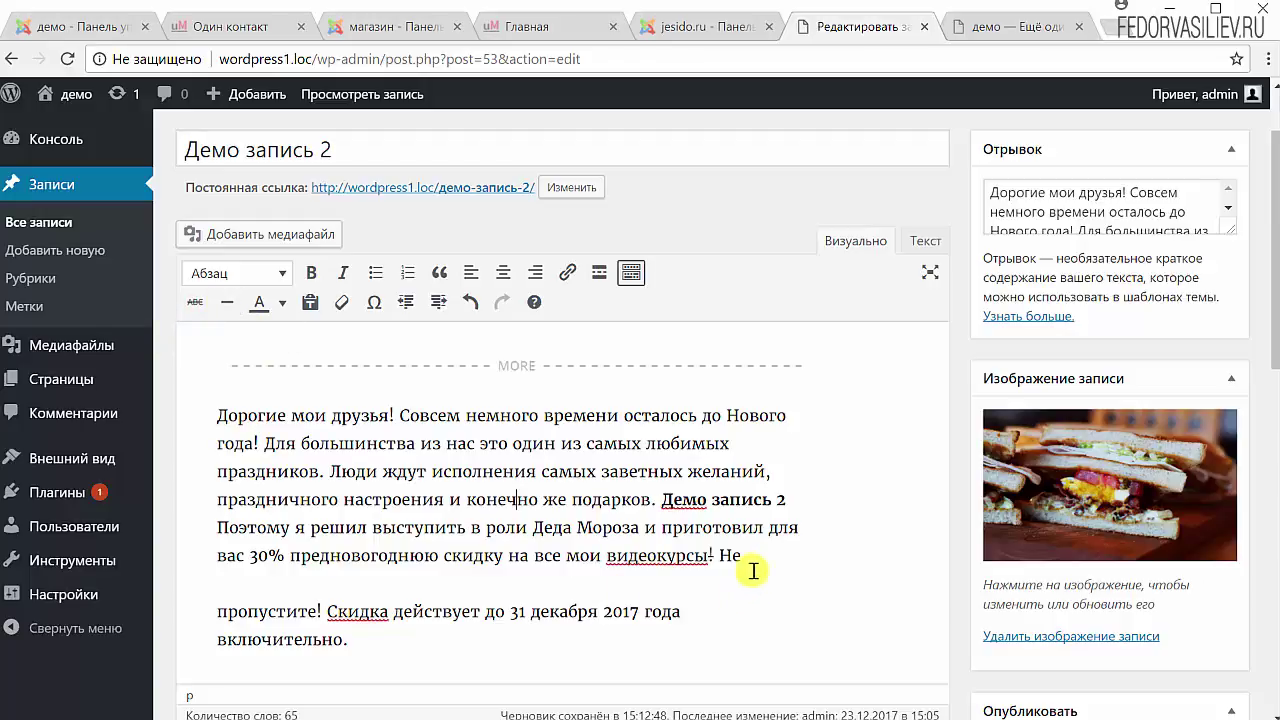
click(752, 553)
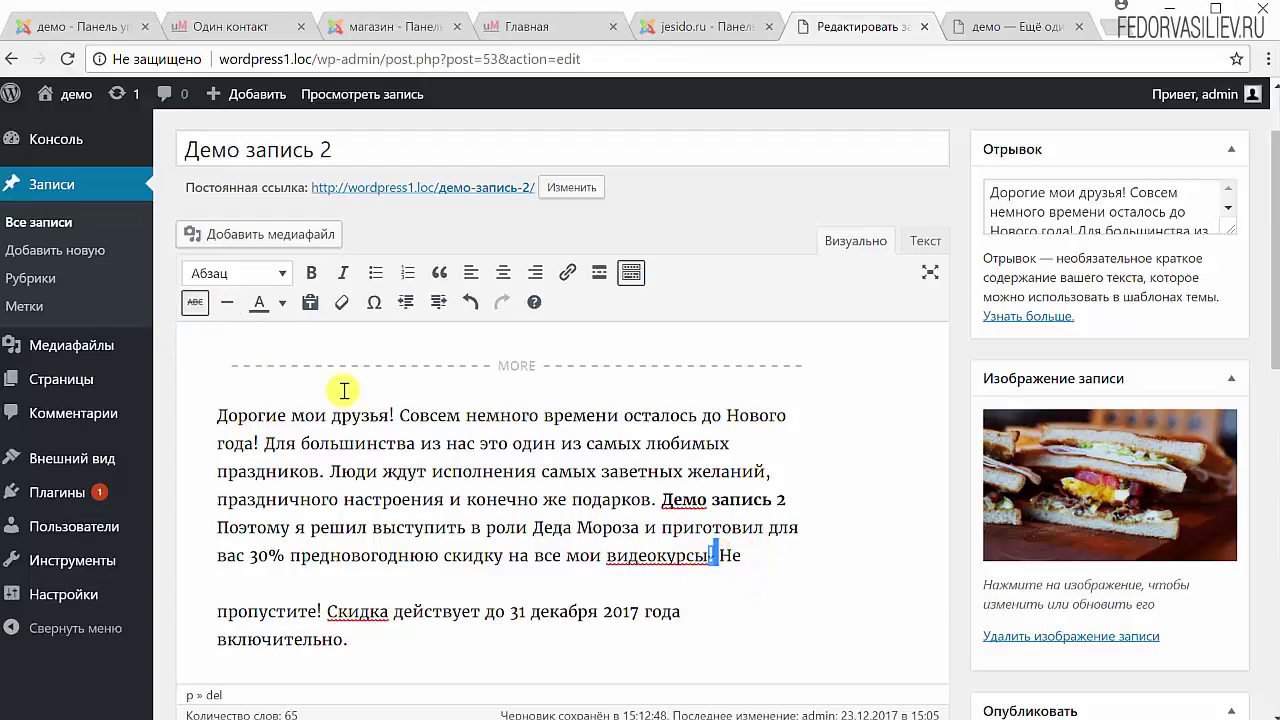
click(196, 302)
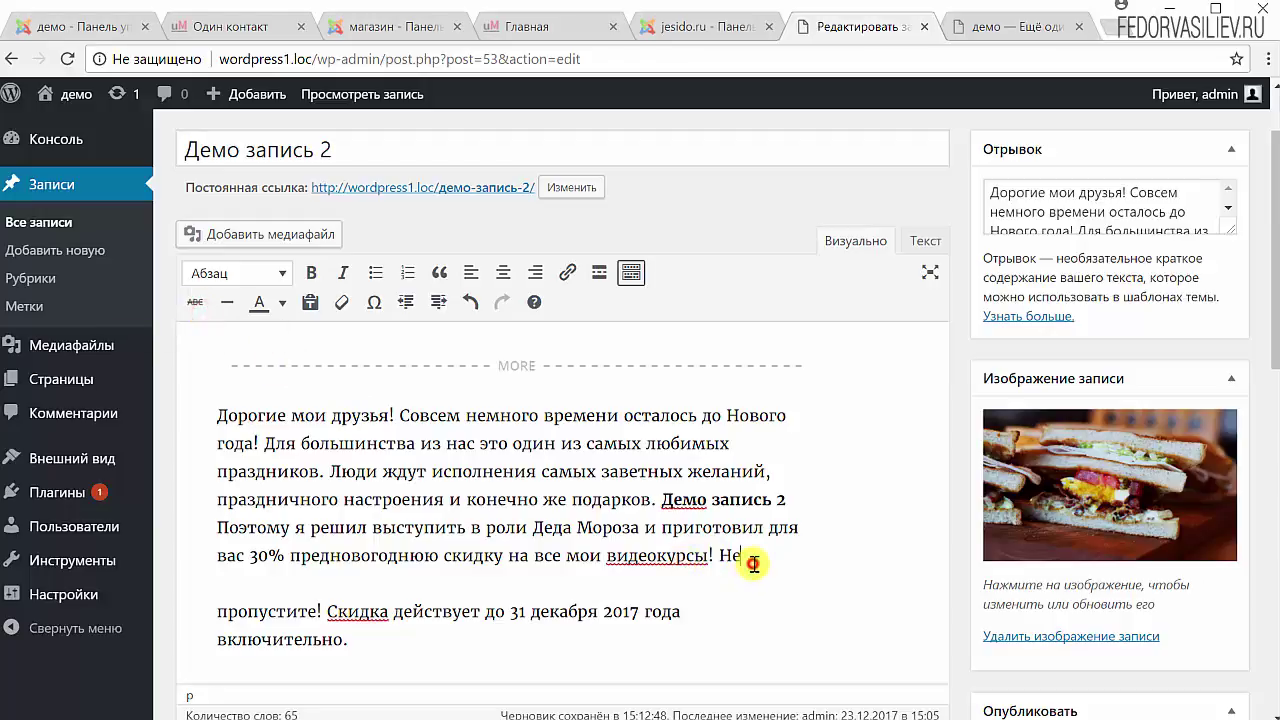
key(Return)
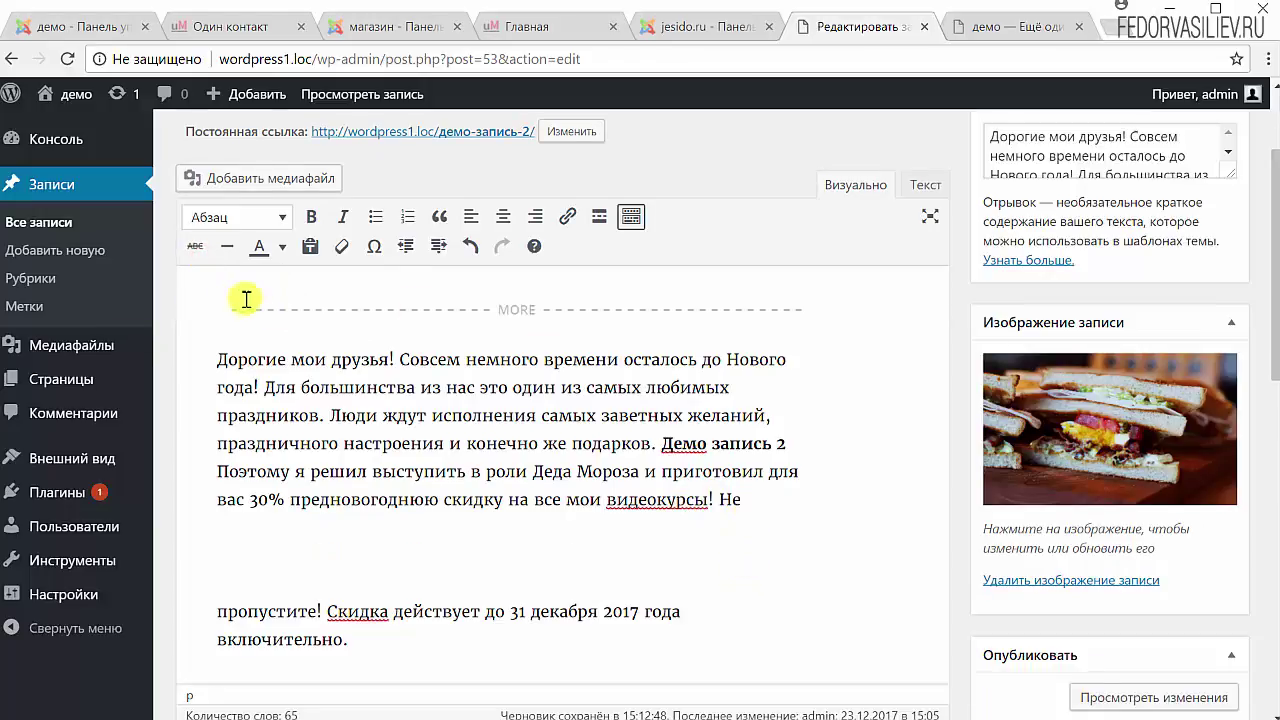
Insert a horizontal rule in the empty paragraph between Не and пропустите!
click(227, 251)
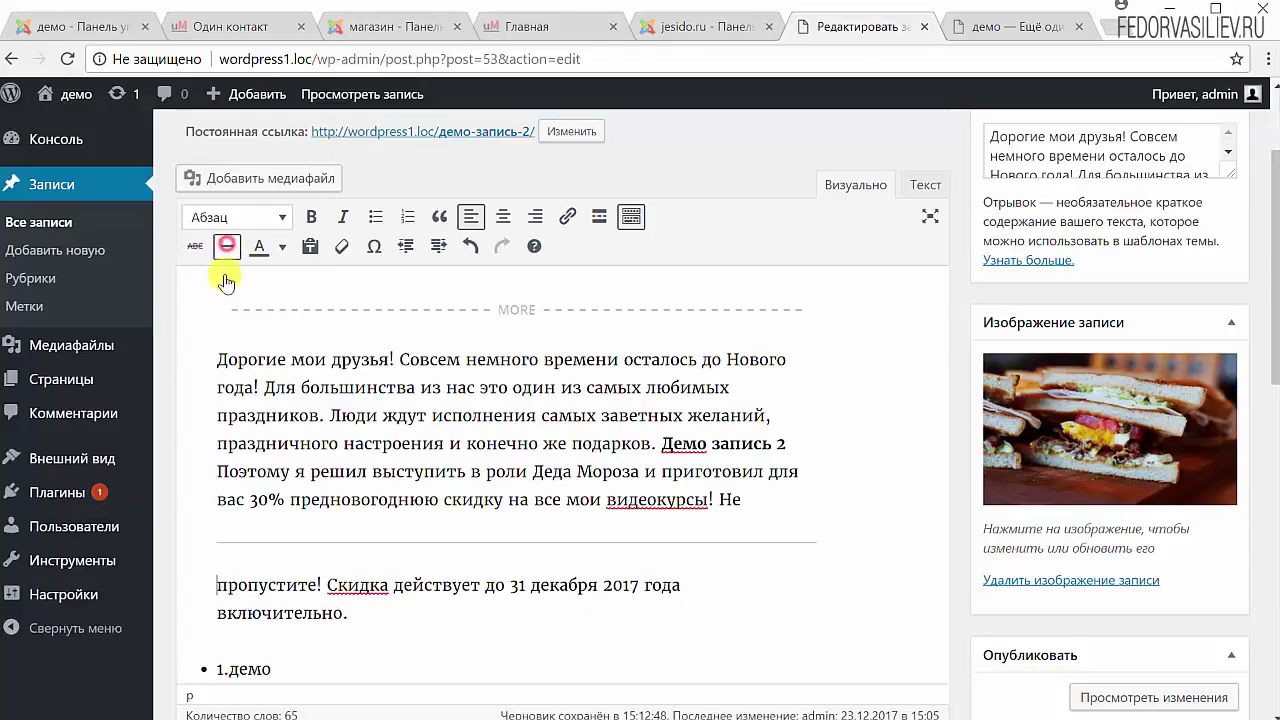
scroll(915, 572, up, 2)
scroll(861, 635, down, 2)
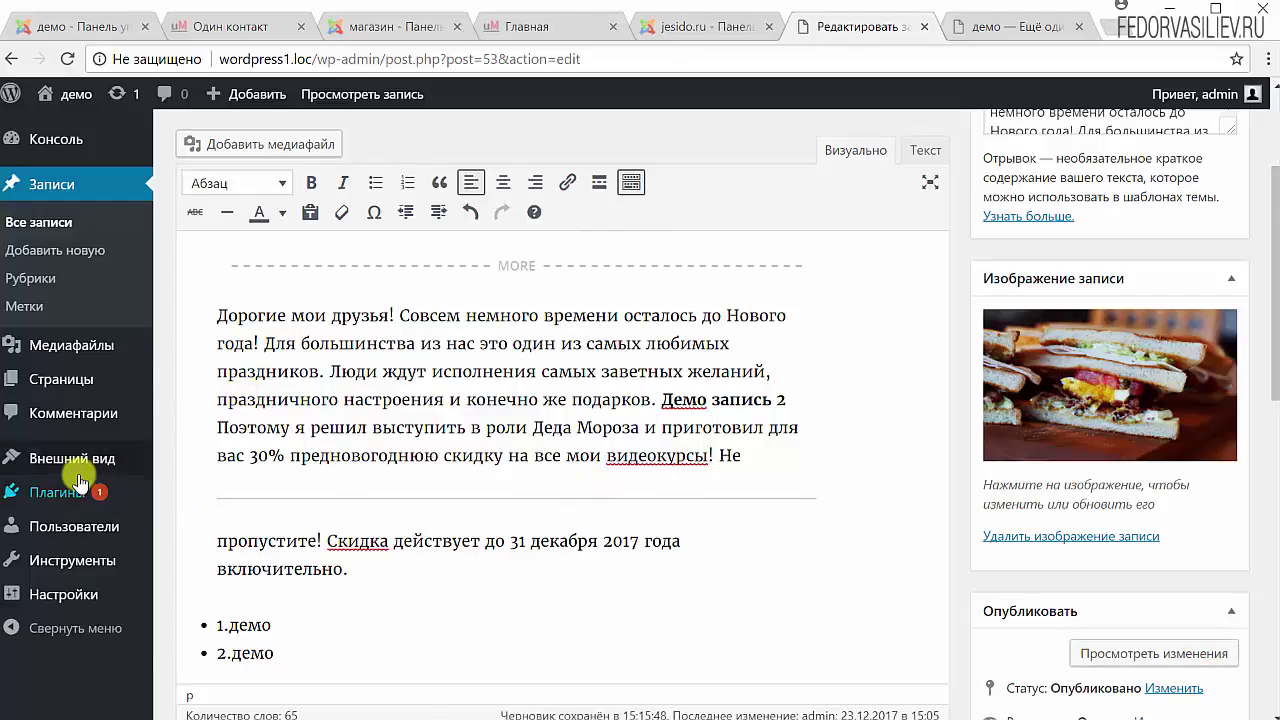
scroll(317, 331, up, 1)
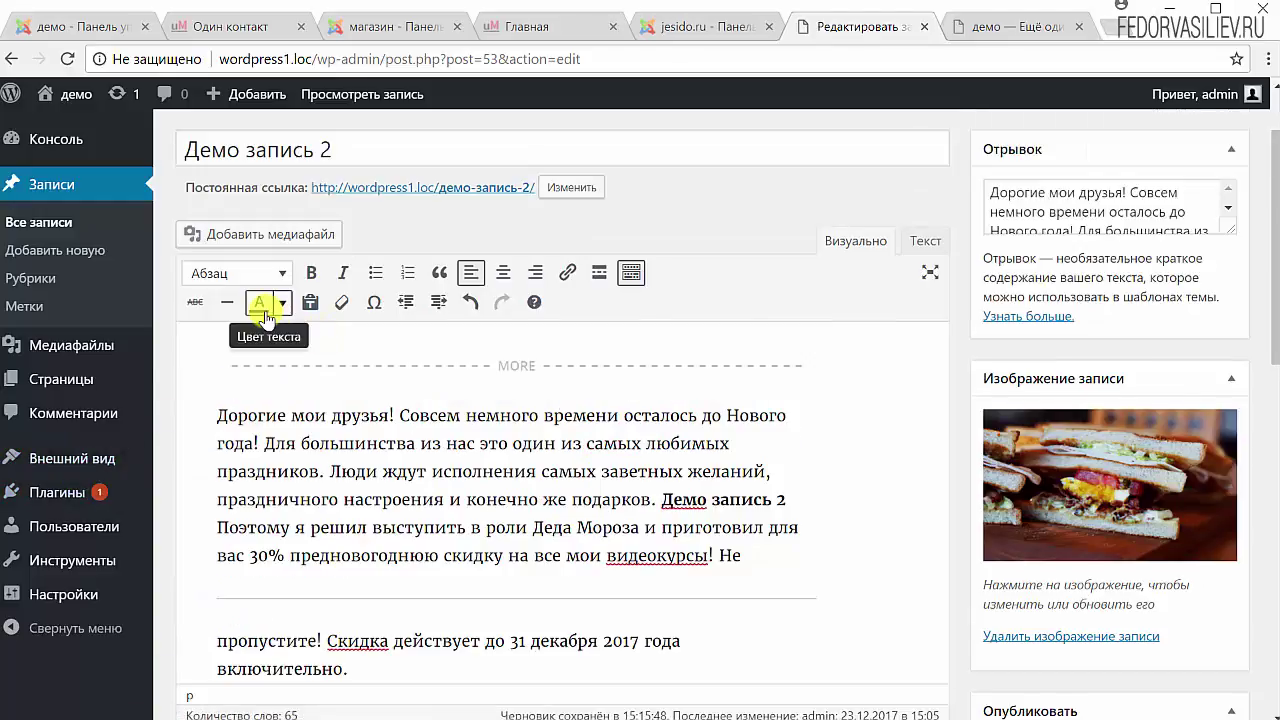
Colour the word Поэтому with the custom green 3ac730.
click(285, 303)
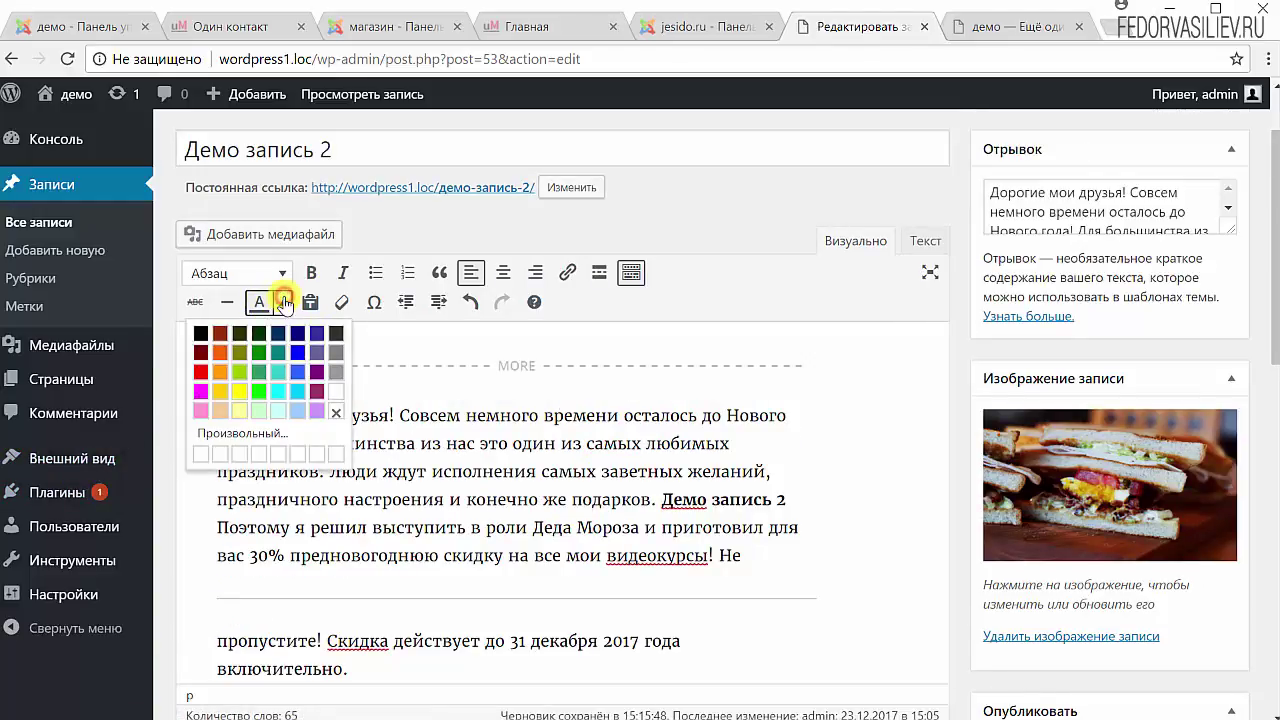
click(402, 546)
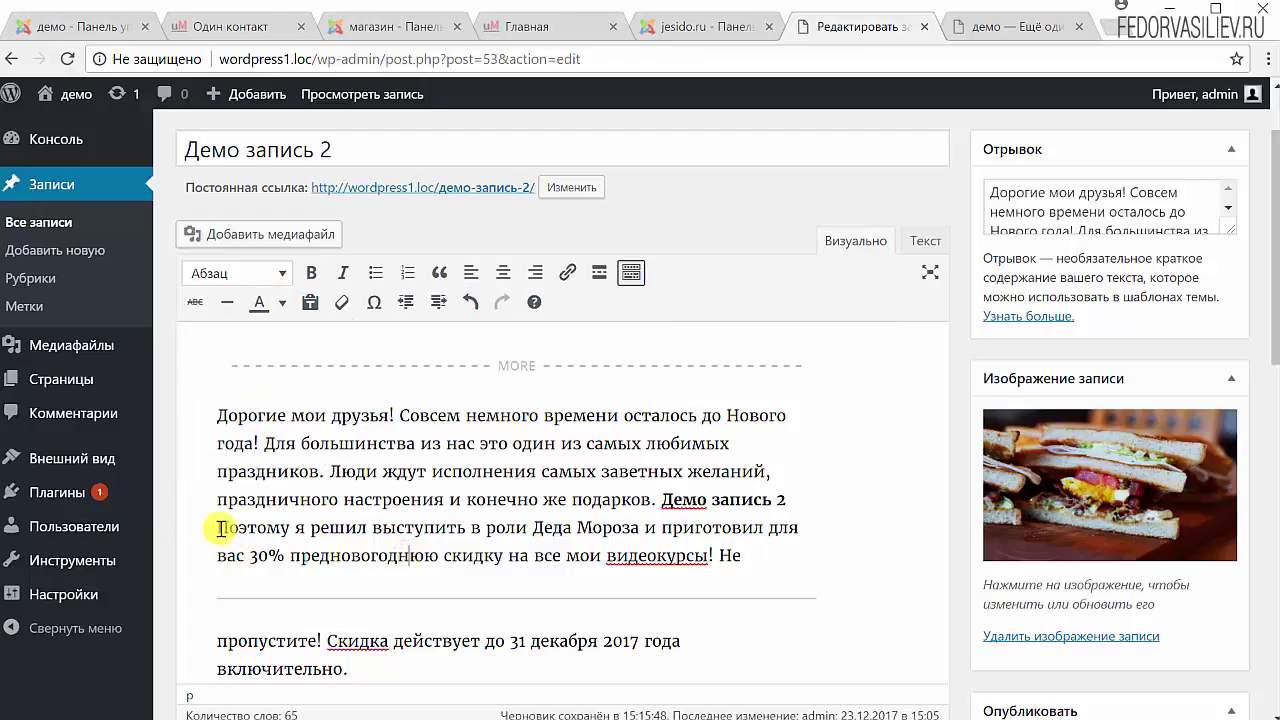
drag(290, 527, 217, 527)
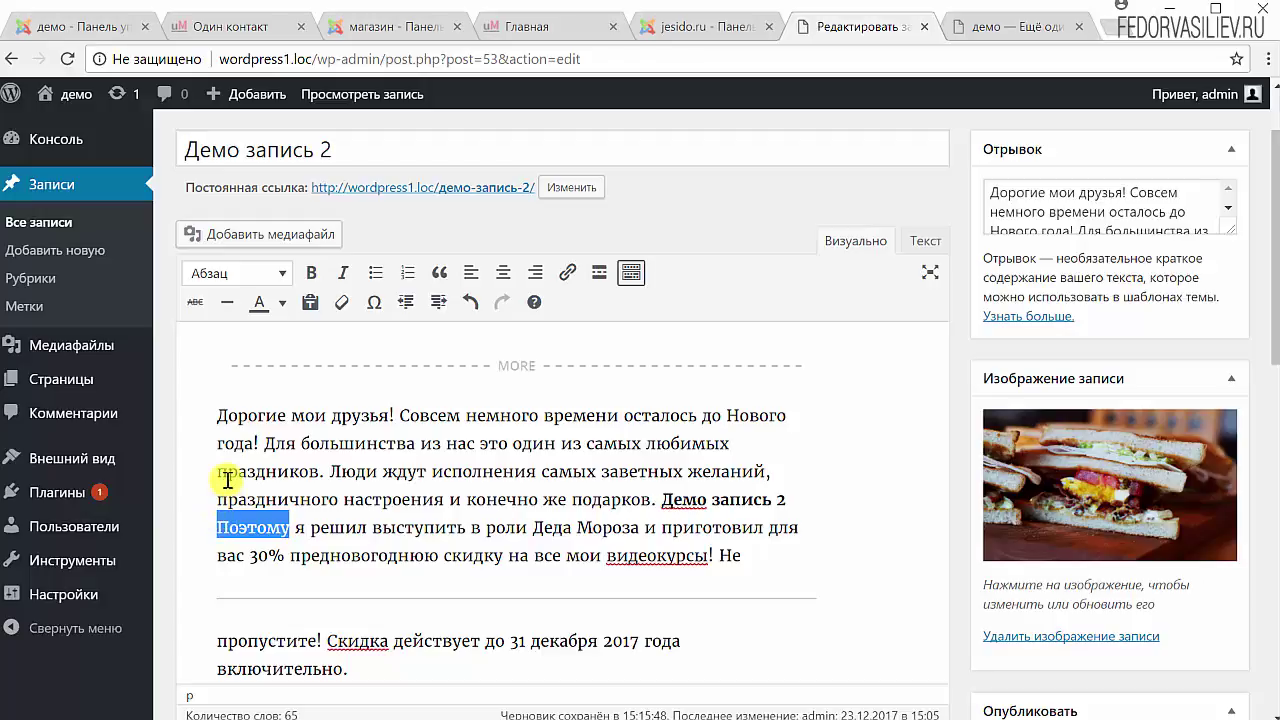
click(259, 304)
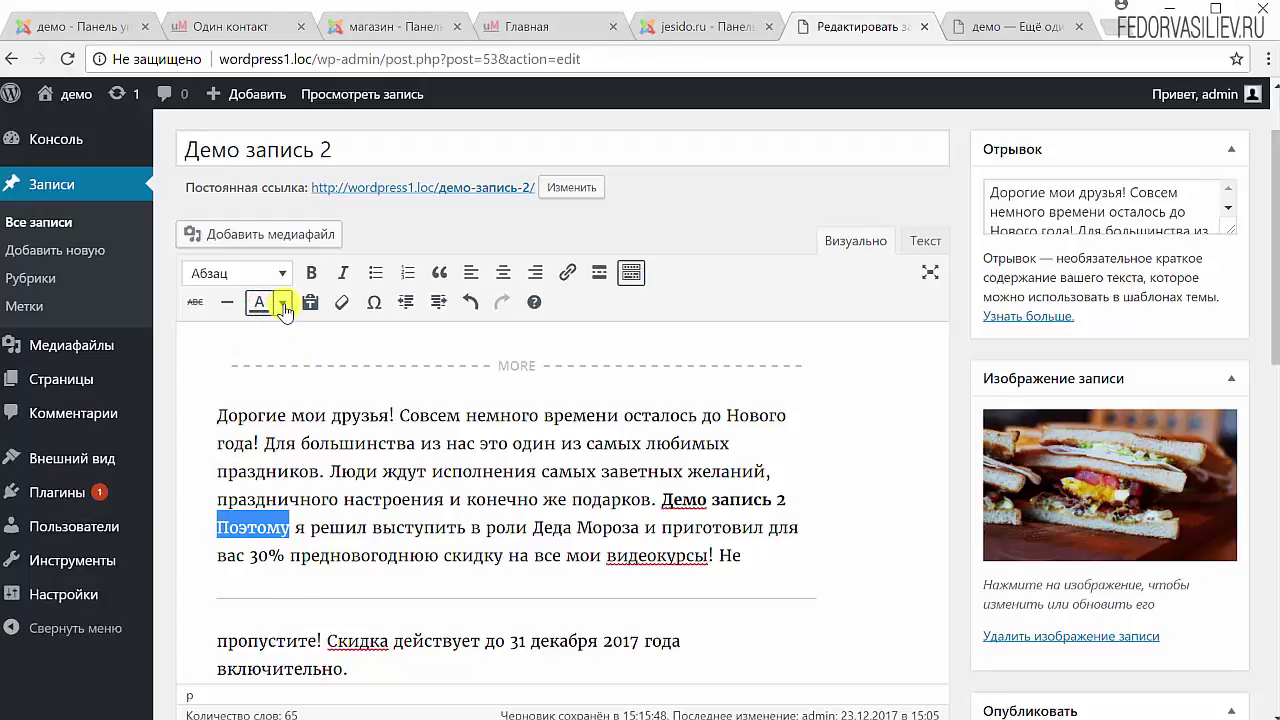
click(284, 304)
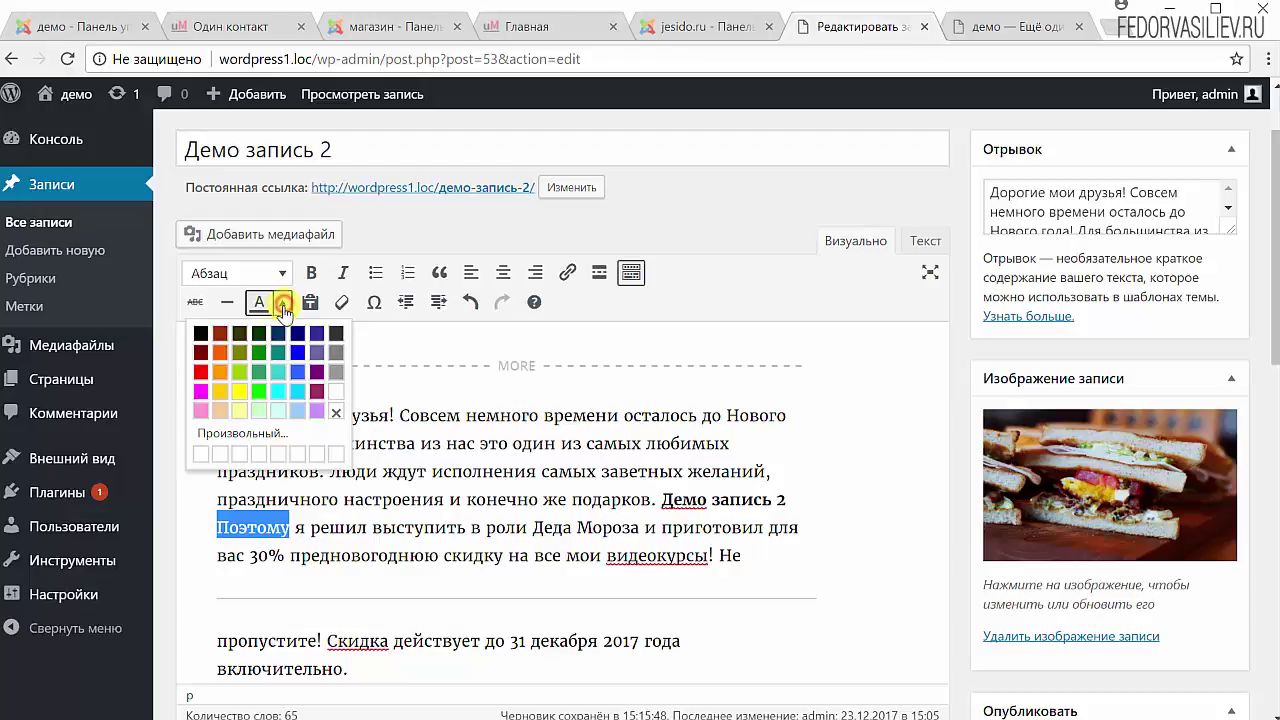
click(227, 437)
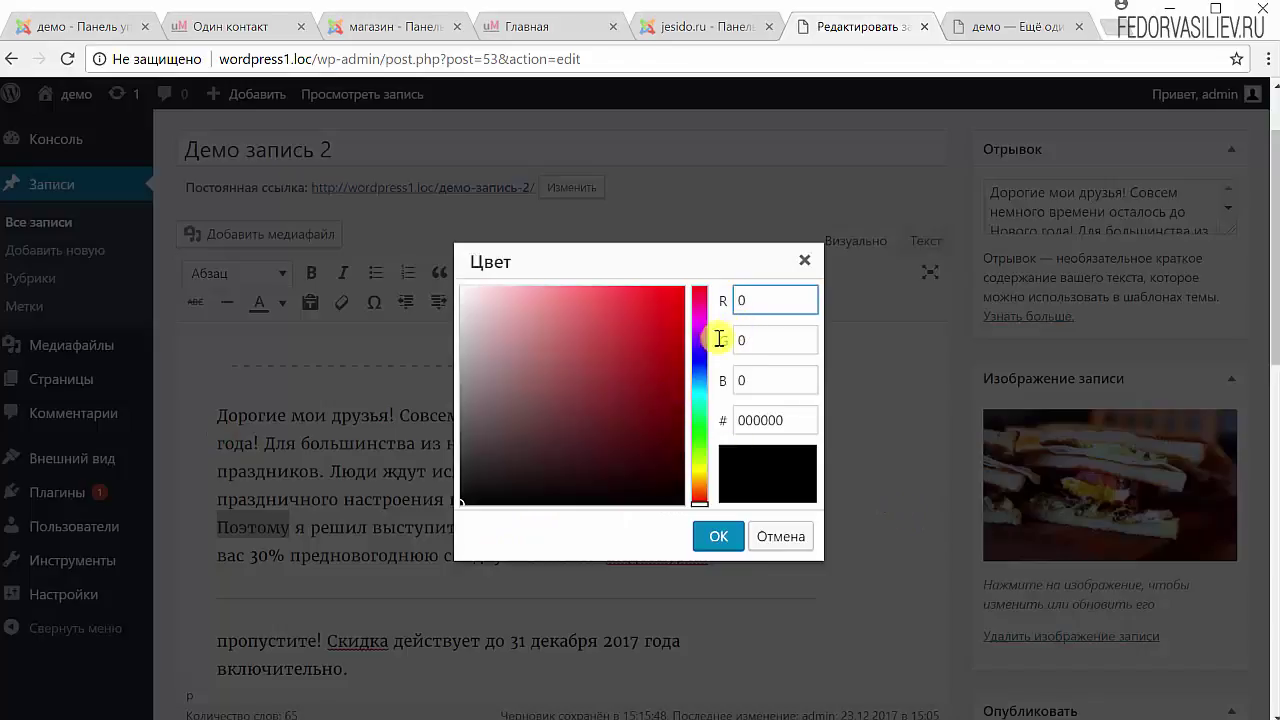
mouse_move(571, 377)
mouse_down()
mouse_move(573, 330)
mouse_move(536, 310)
mouse_move(631, 331)
mouse_up()
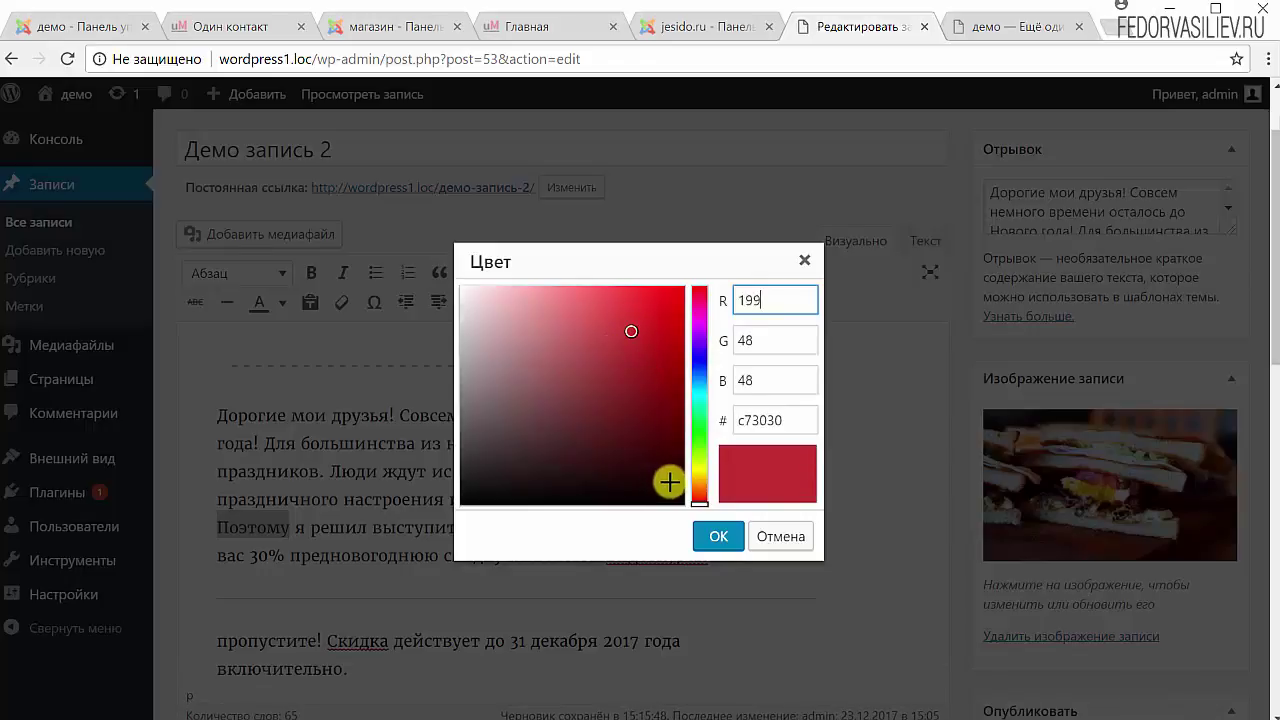
mouse_move(695, 488)
mouse_down()
mouse_move(686, 329)
mouse_move(690, 433)
mouse_up()
drag(790, 420, 737, 421)
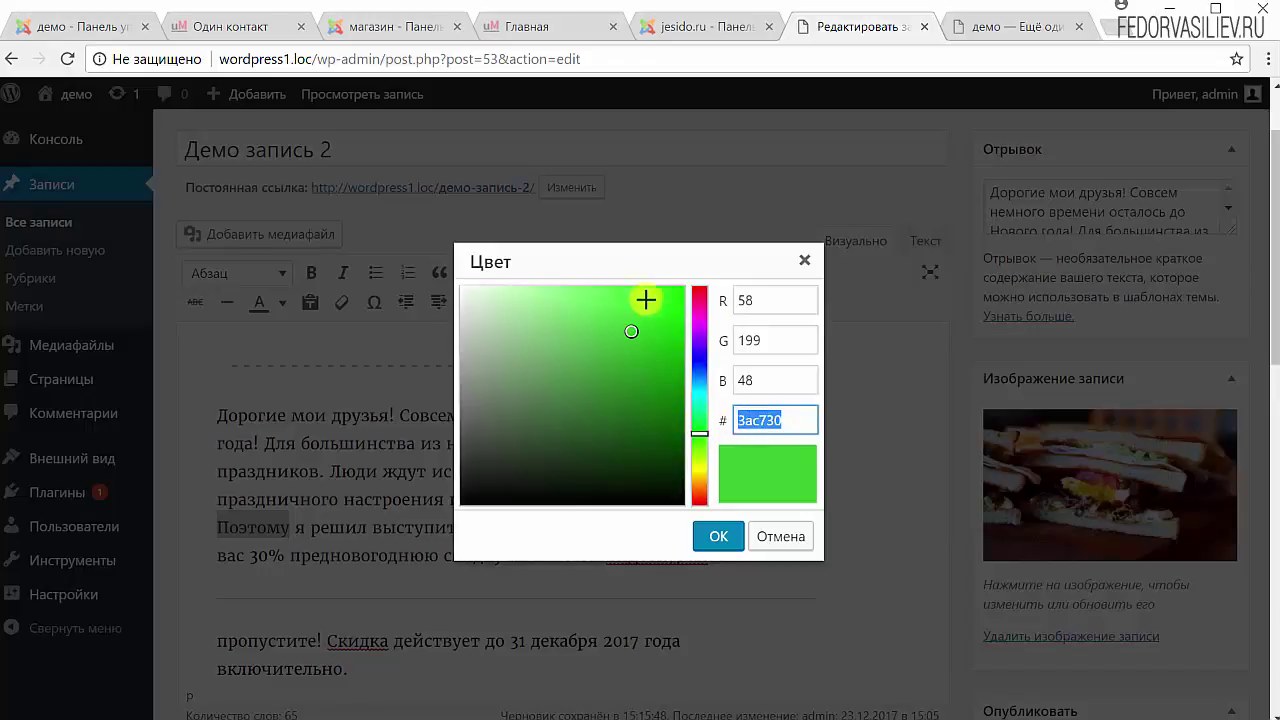
click(718, 537)
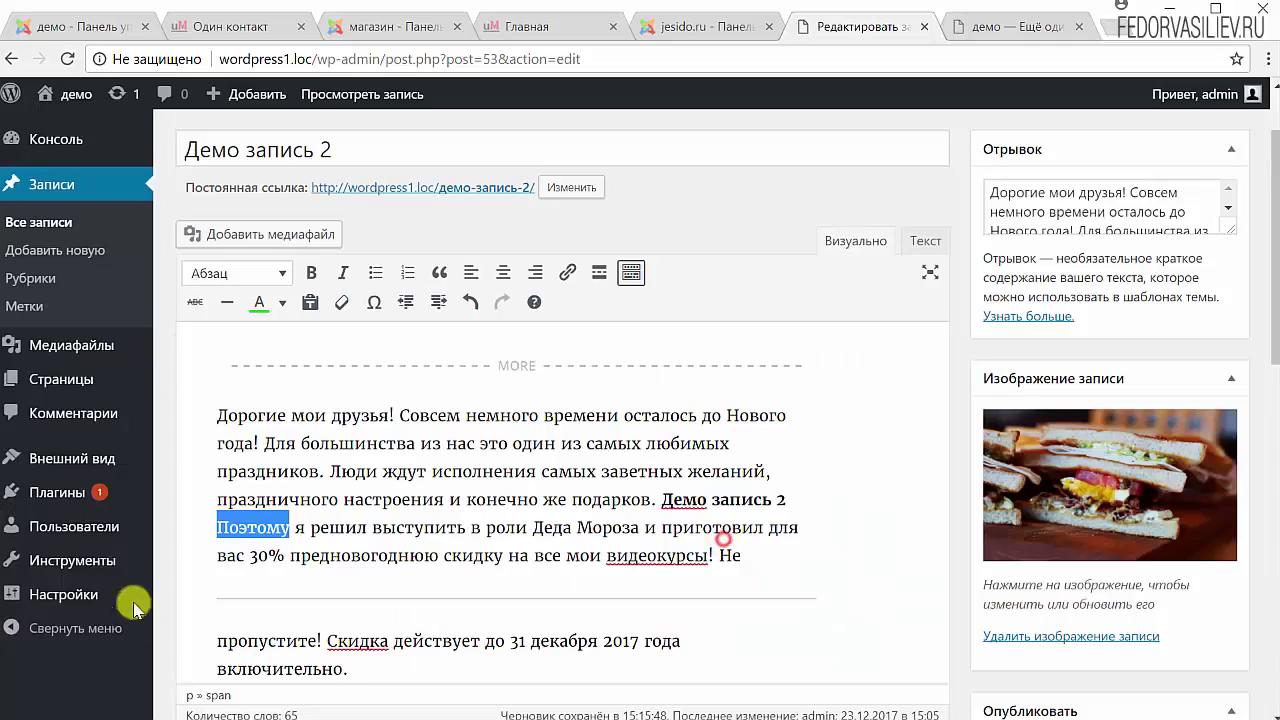
Check the green on Поэтому, then reset it to the default text colour.
click(383, 522)
drag(288, 527, 194, 517)
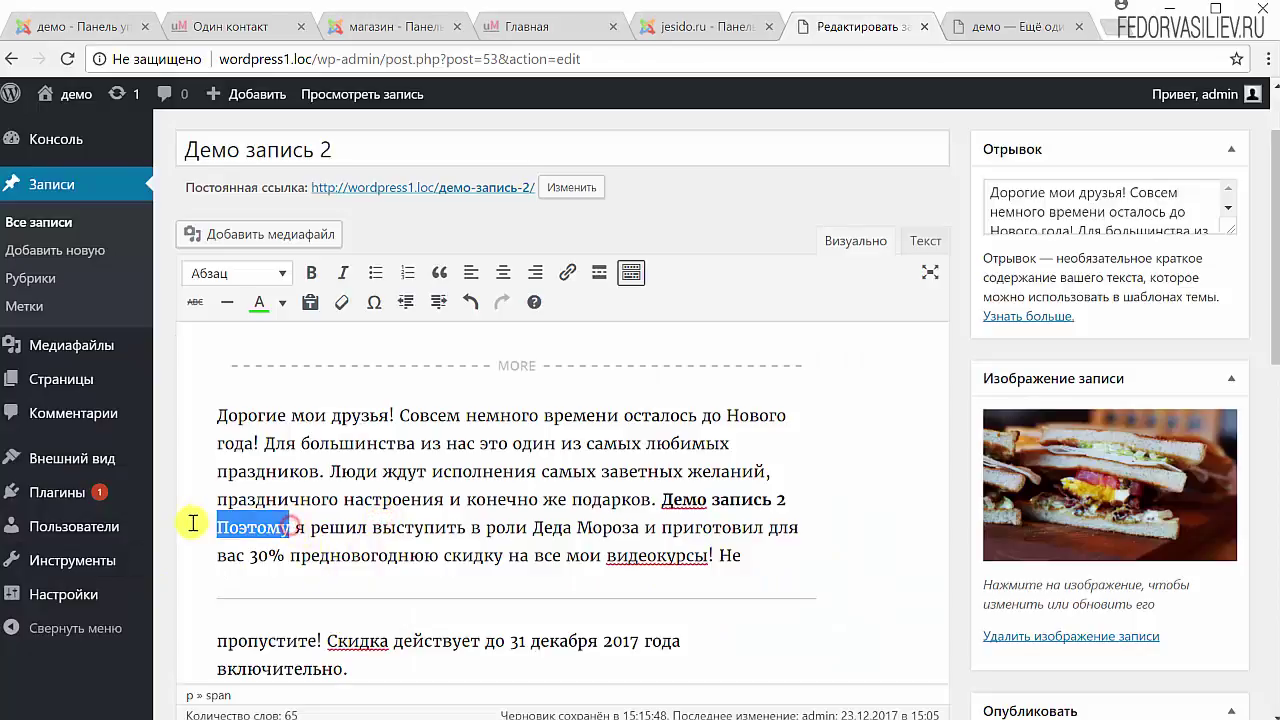
click(434, 520)
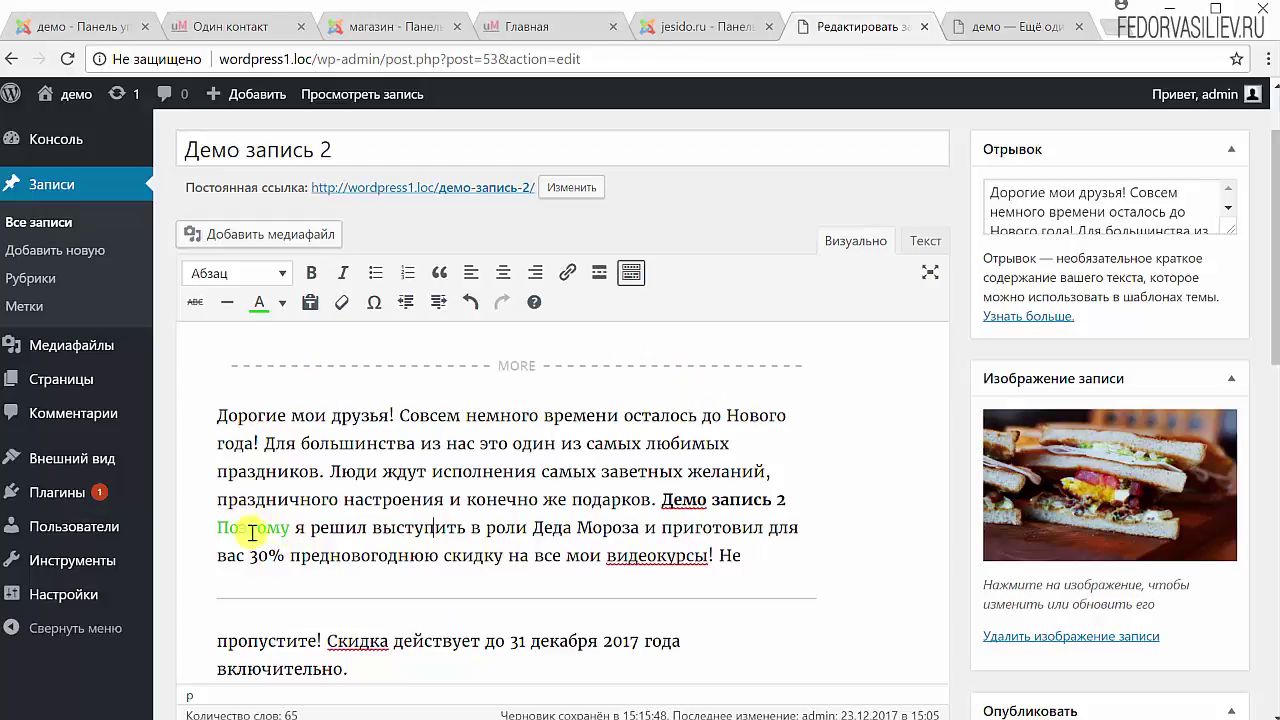
drag(284, 527, 229, 528)
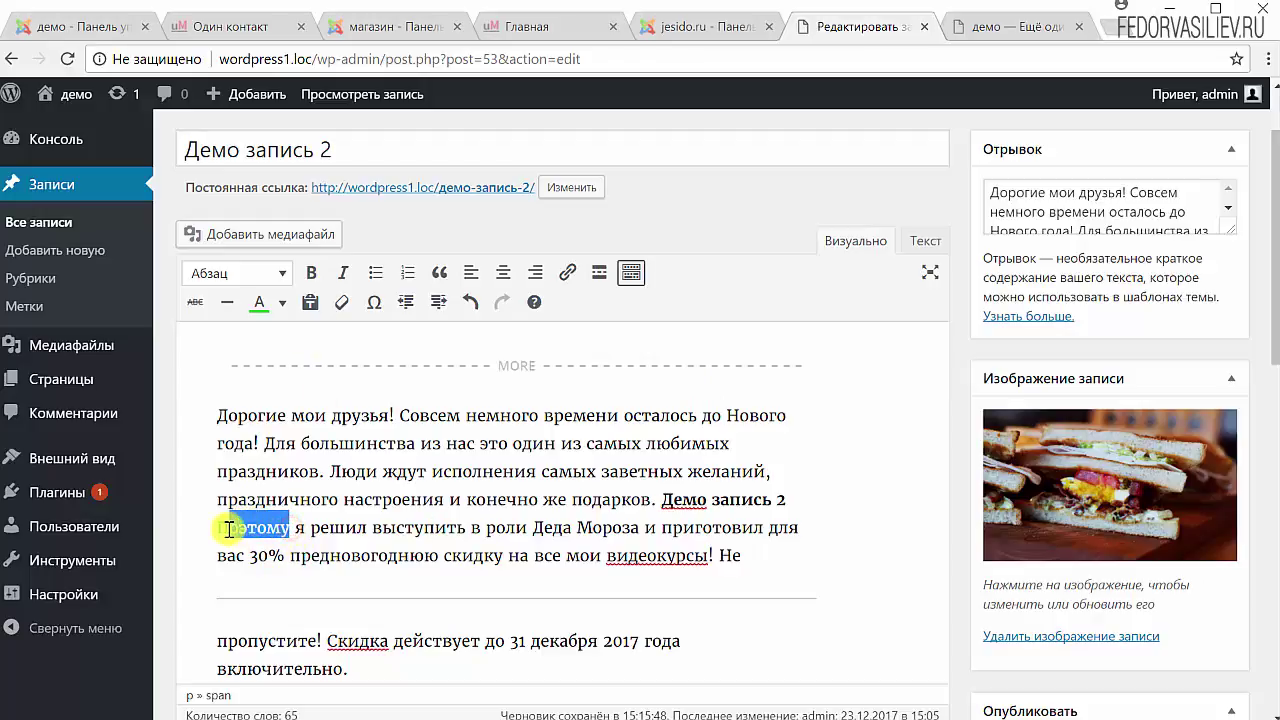
click(327, 516)
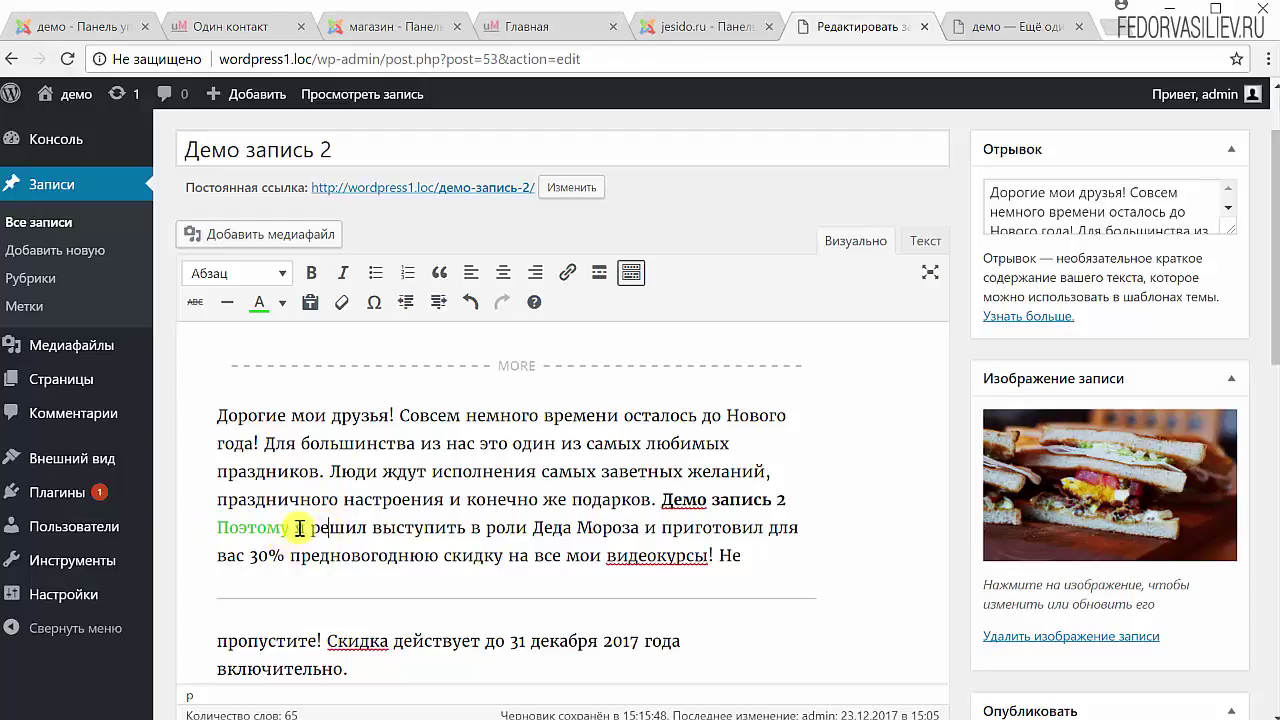
click(281, 301)
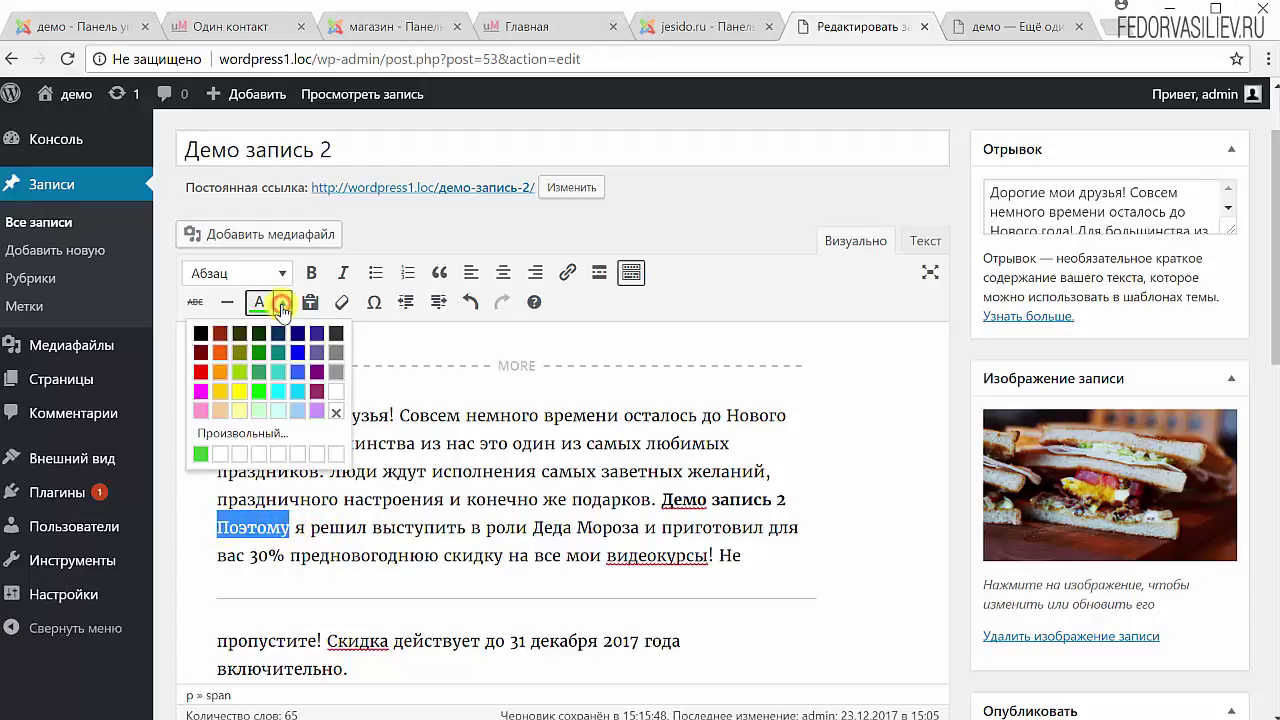
click(335, 414)
click(310, 522)
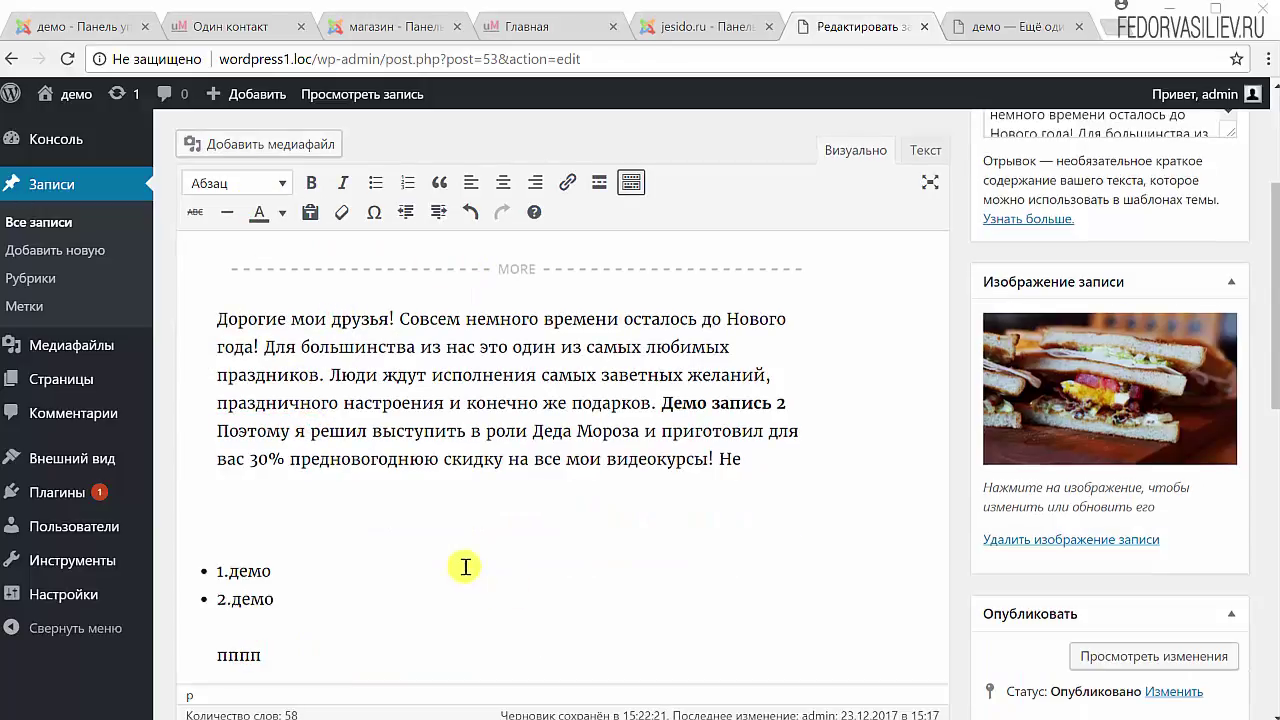
Paste the bold 'Тест по курсу «Microsoft Office Word 2007»' line above the list and view its HTML.
scroll(312, 313, up, 2)
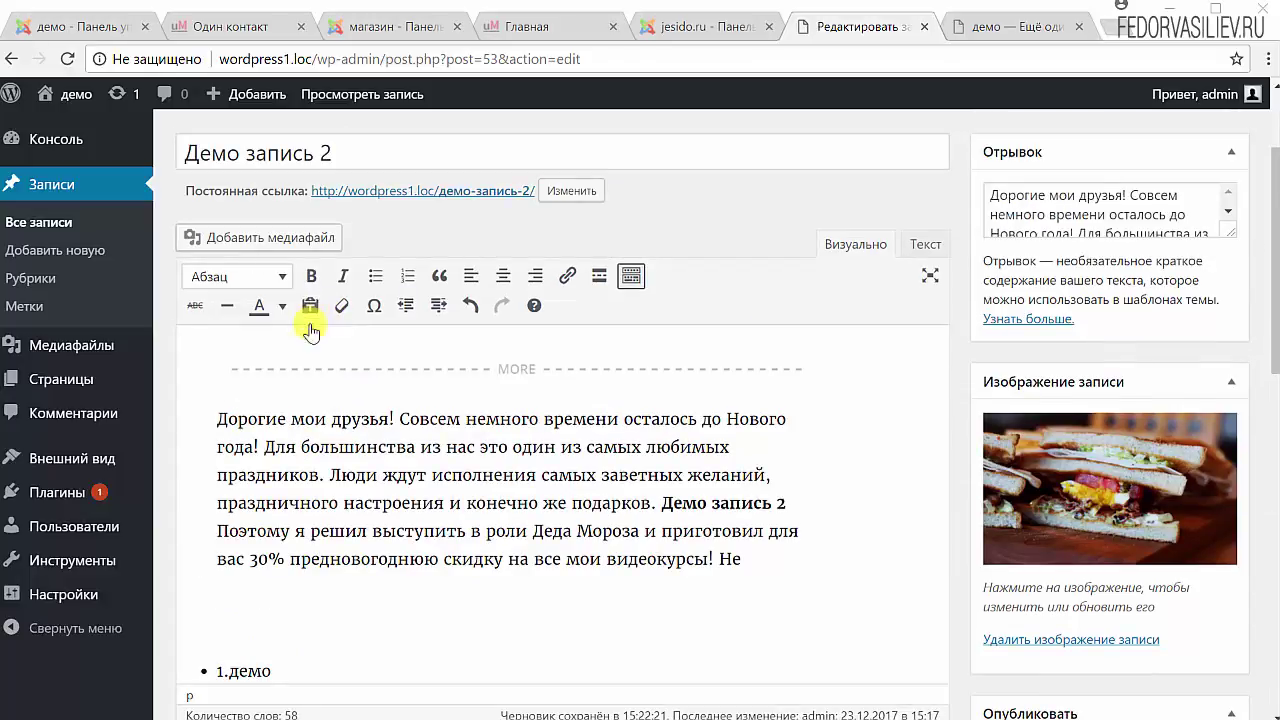
click(254, 622)
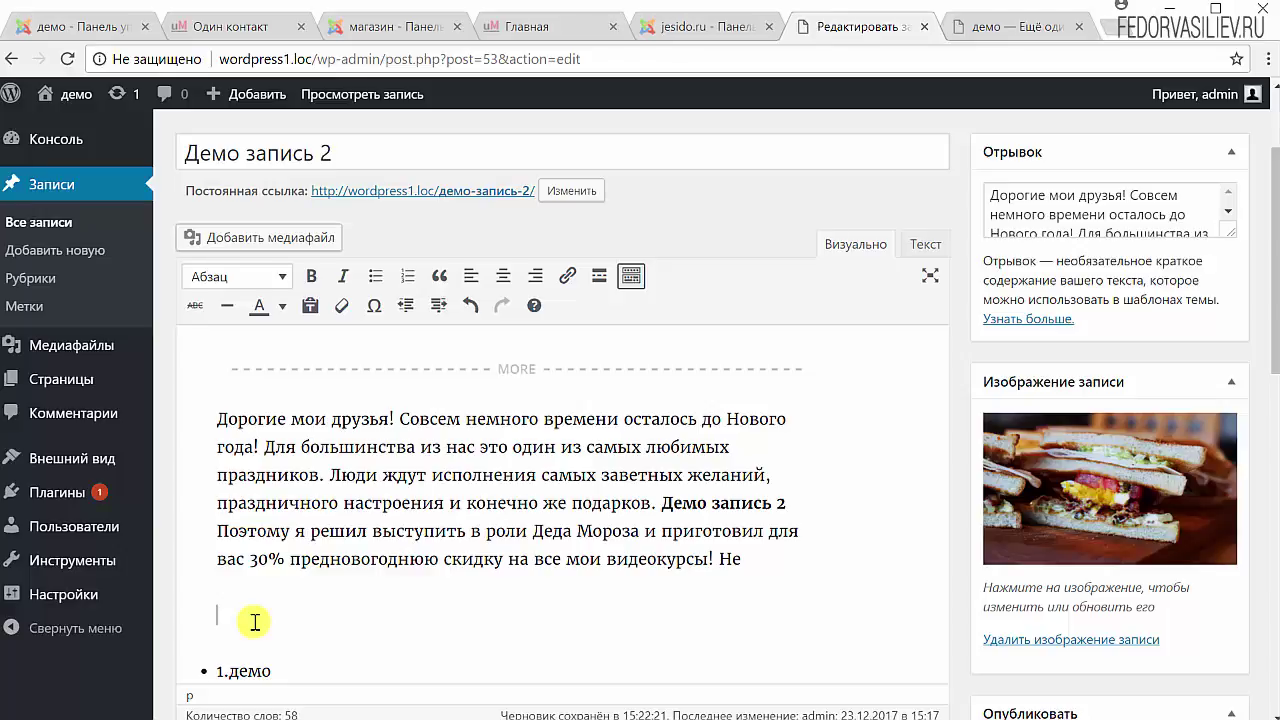
text(Тест по курсу «Microsoft Office Word 2007»)
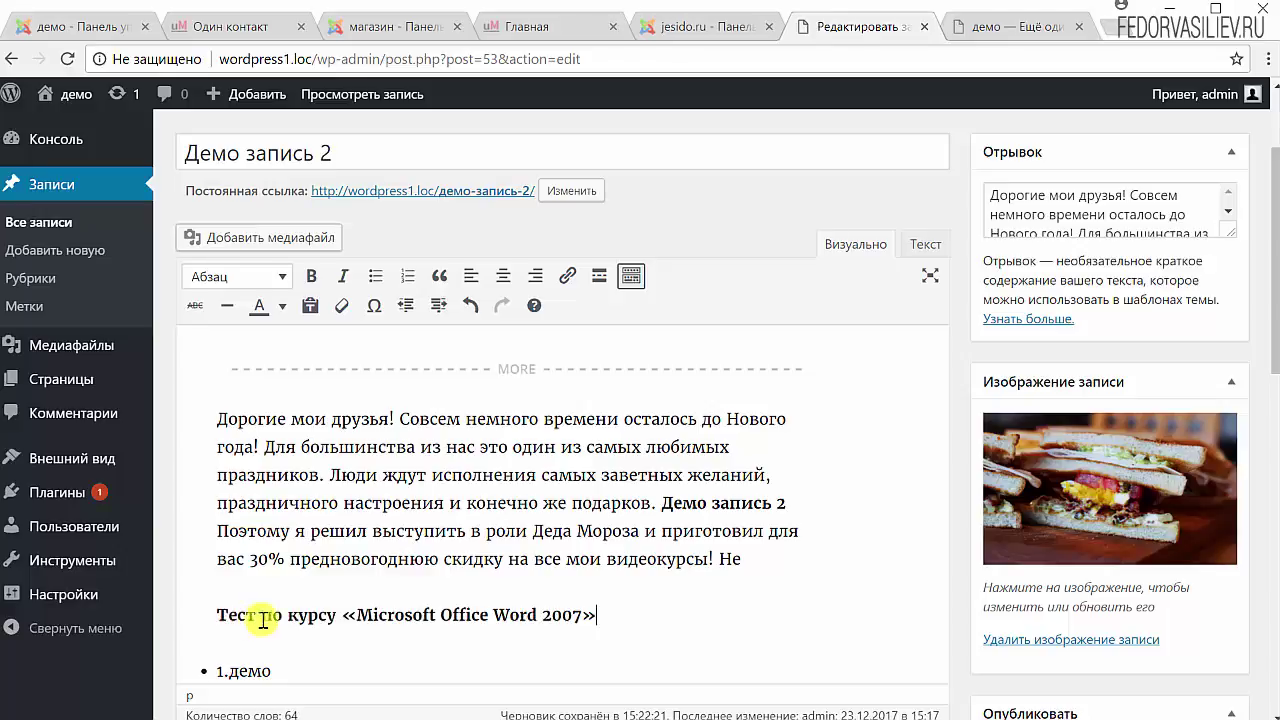
click(922, 247)
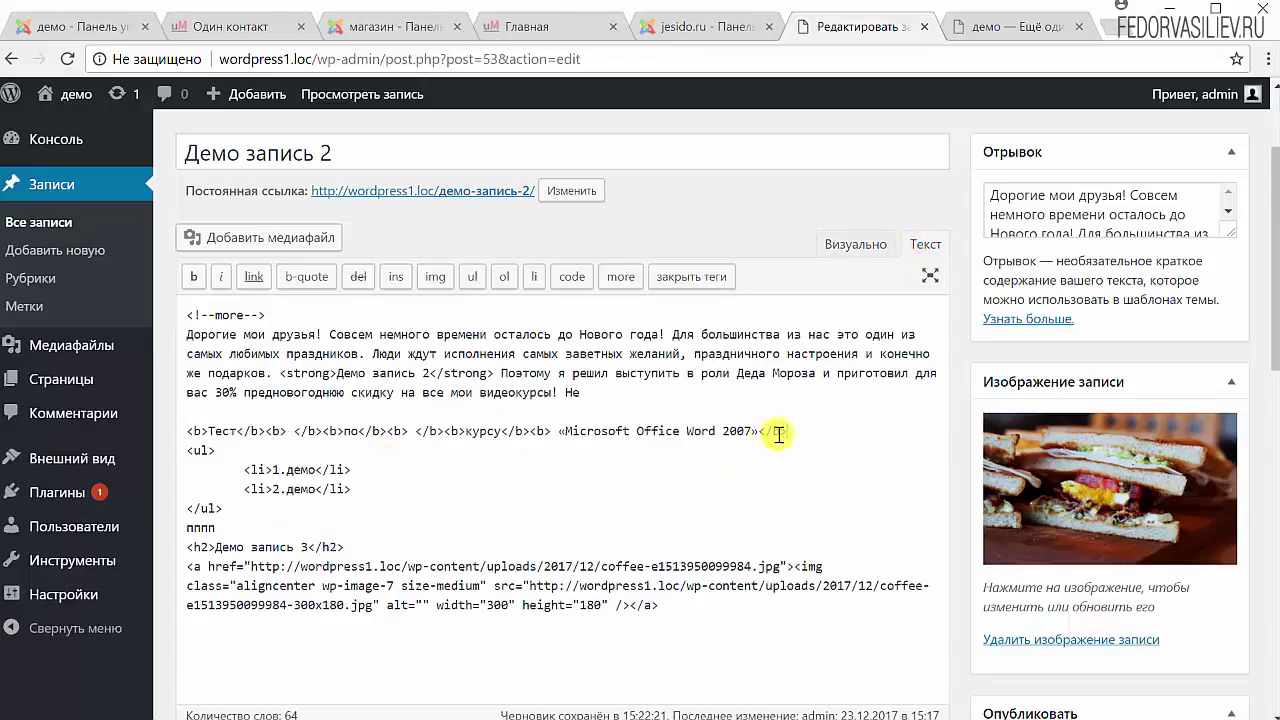
Select the code after <b>Тест</b> to the line end in Текст view, then go back to Визуально.
drag(788, 431, 166, 427)
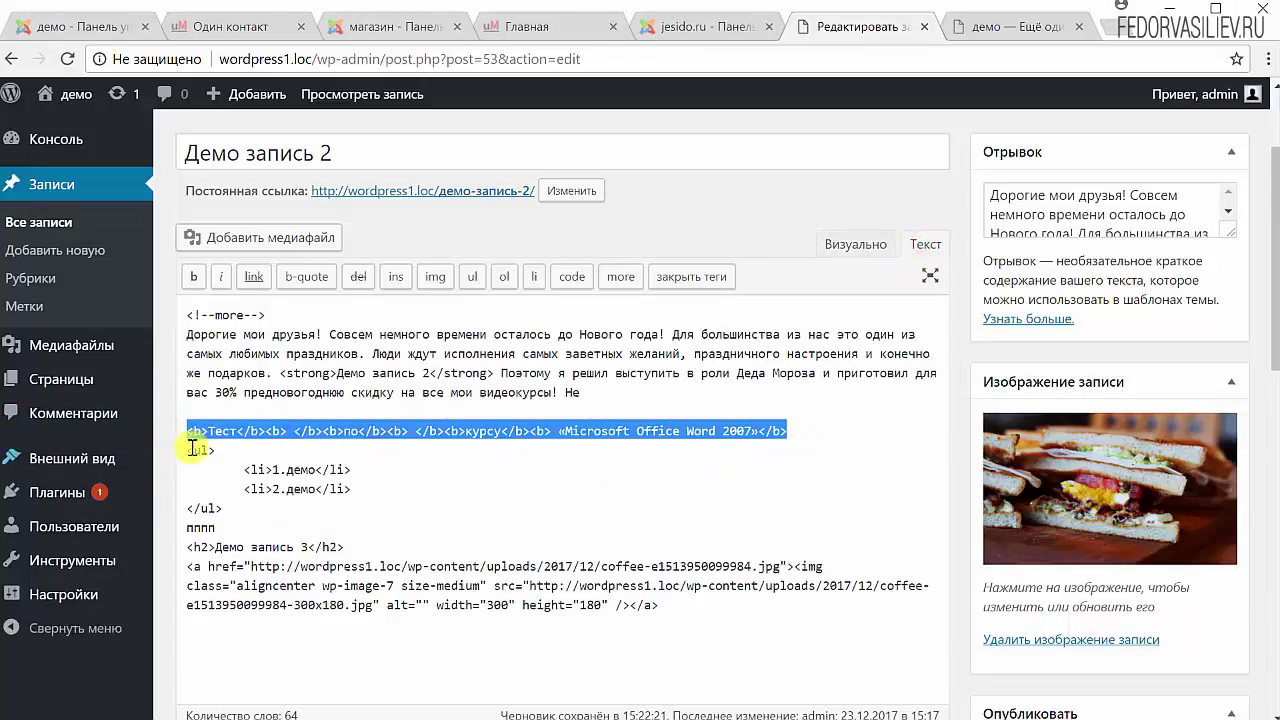
click(192, 432)
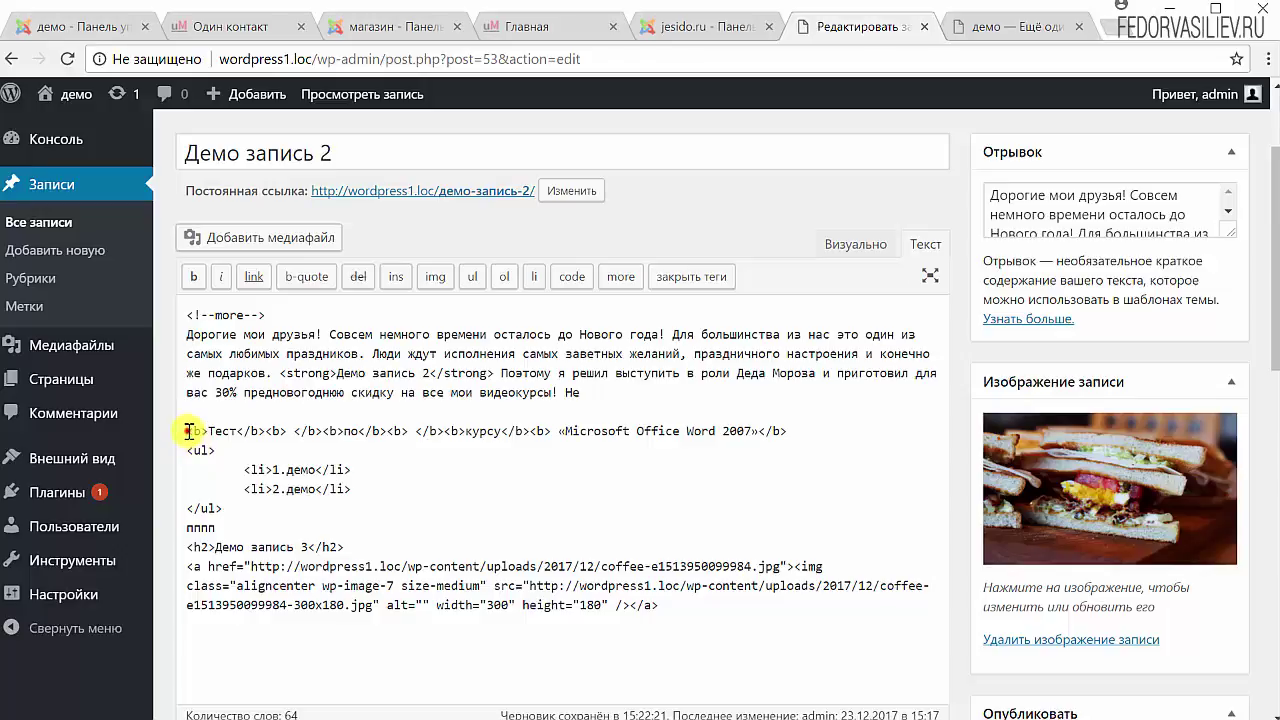
drag(189, 431, 210, 430)
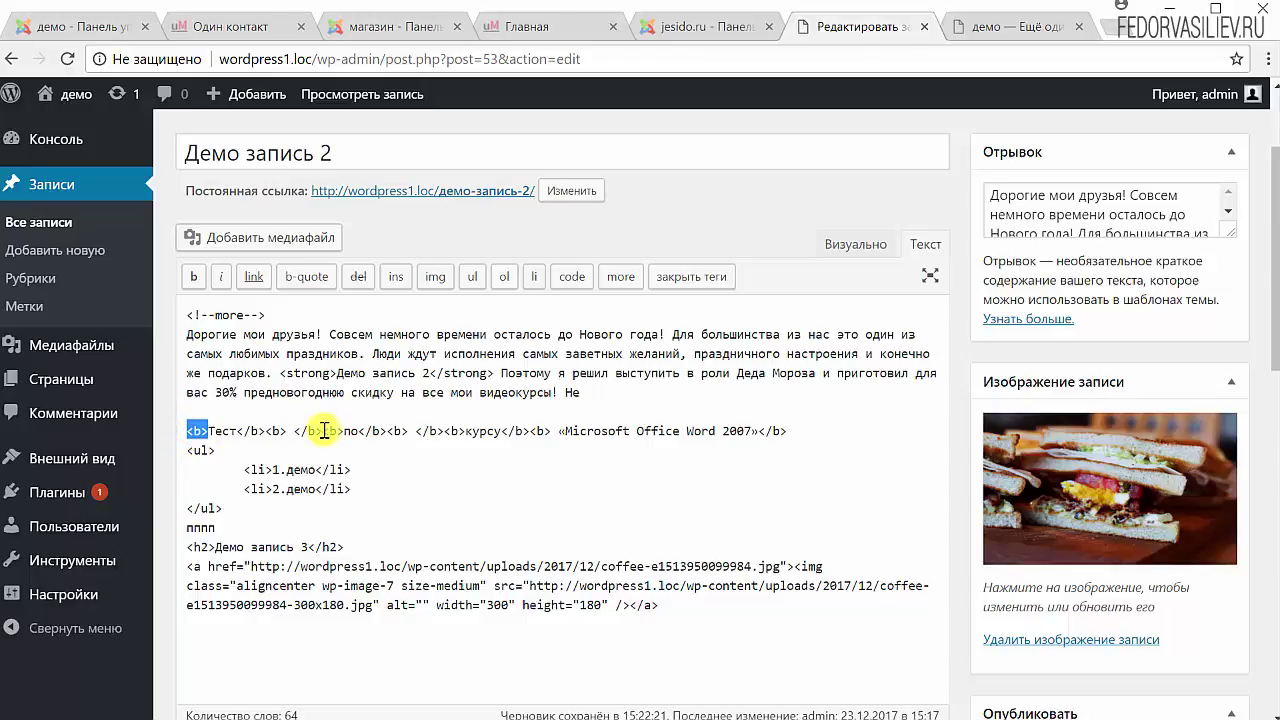
drag(288, 431, 790, 445)
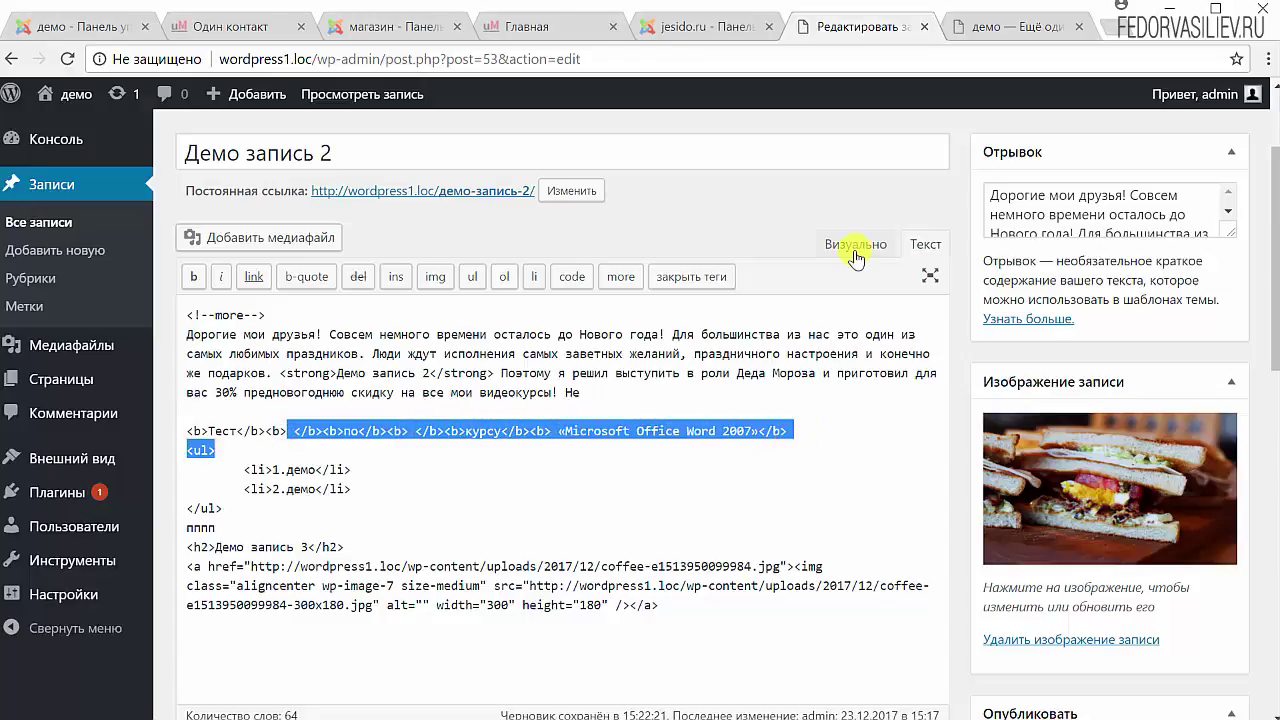
click(856, 245)
scroll(785, 369, down, 1)
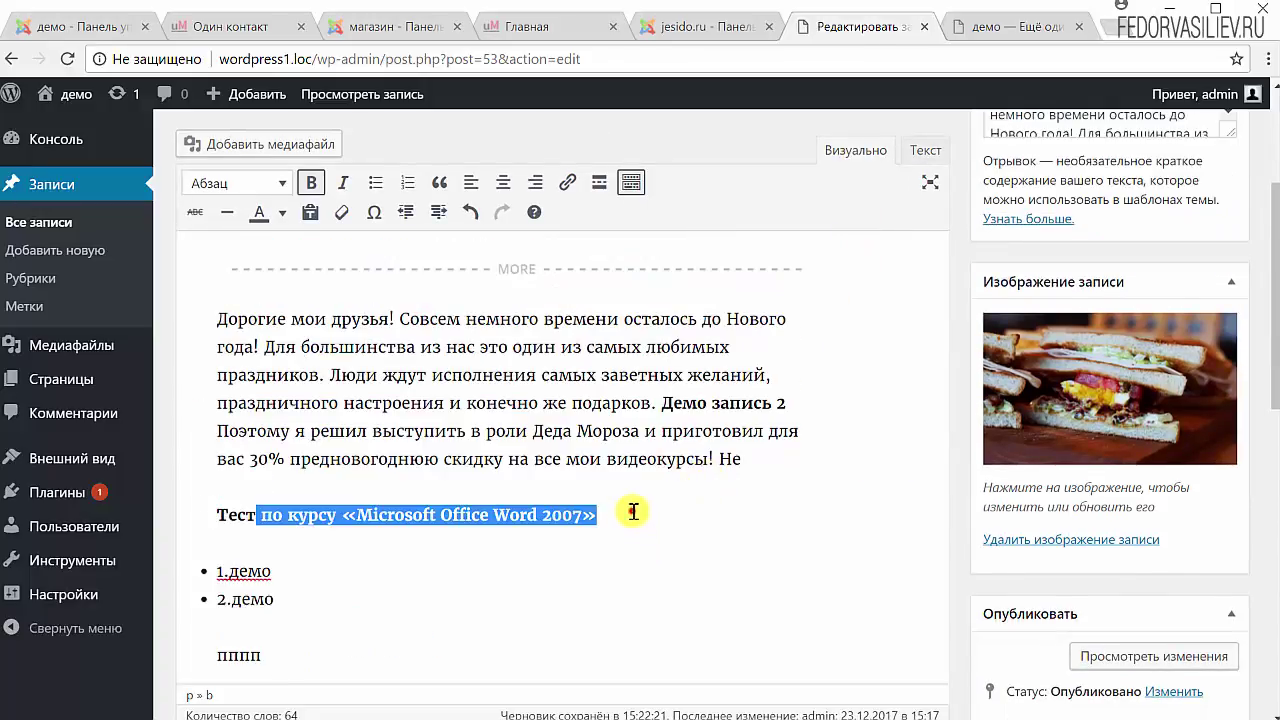
Cut the Тест по курсу line and paste it back with plain-text pasting on.
click(601, 516)
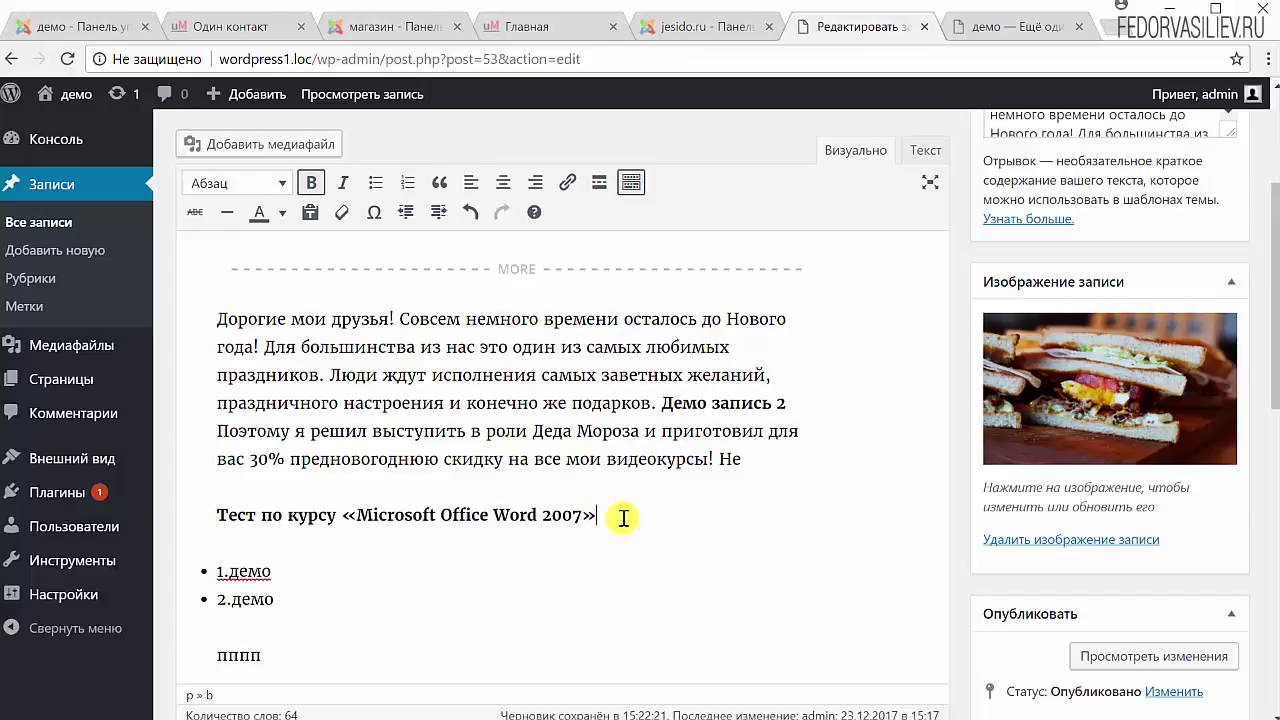
scroll(623, 517, up, 1)
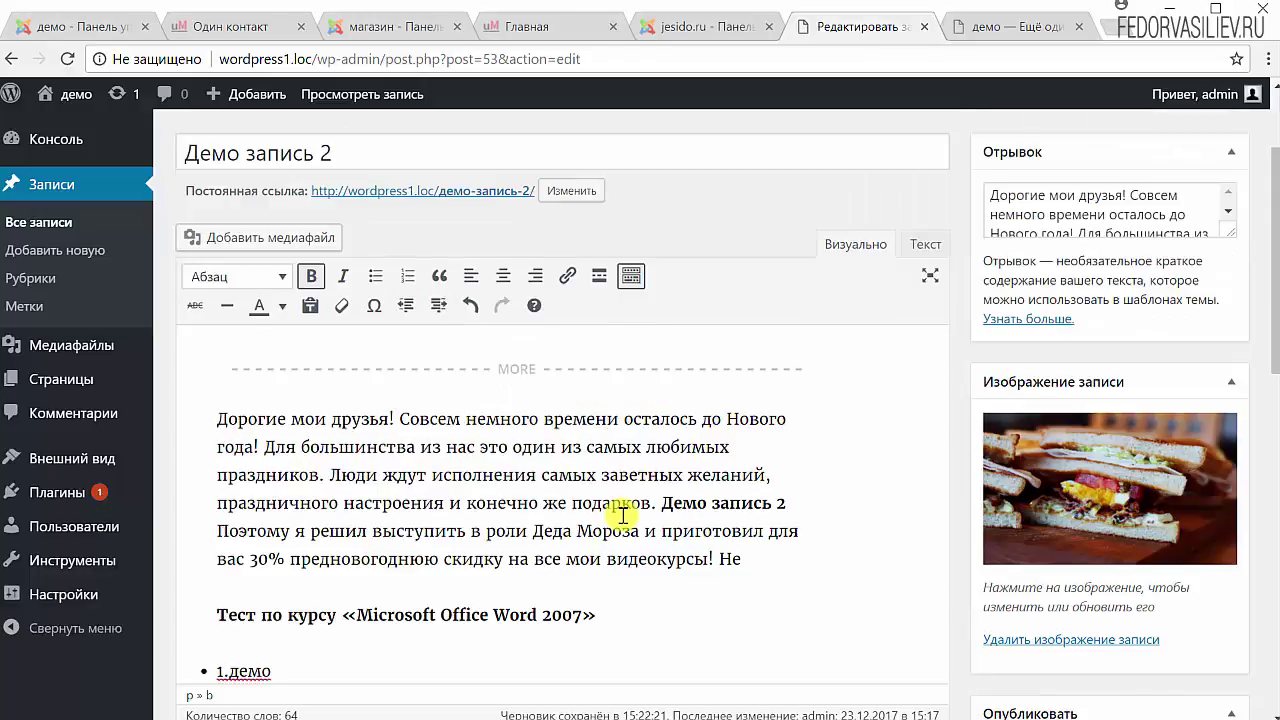
drag(593, 611, 200, 620)
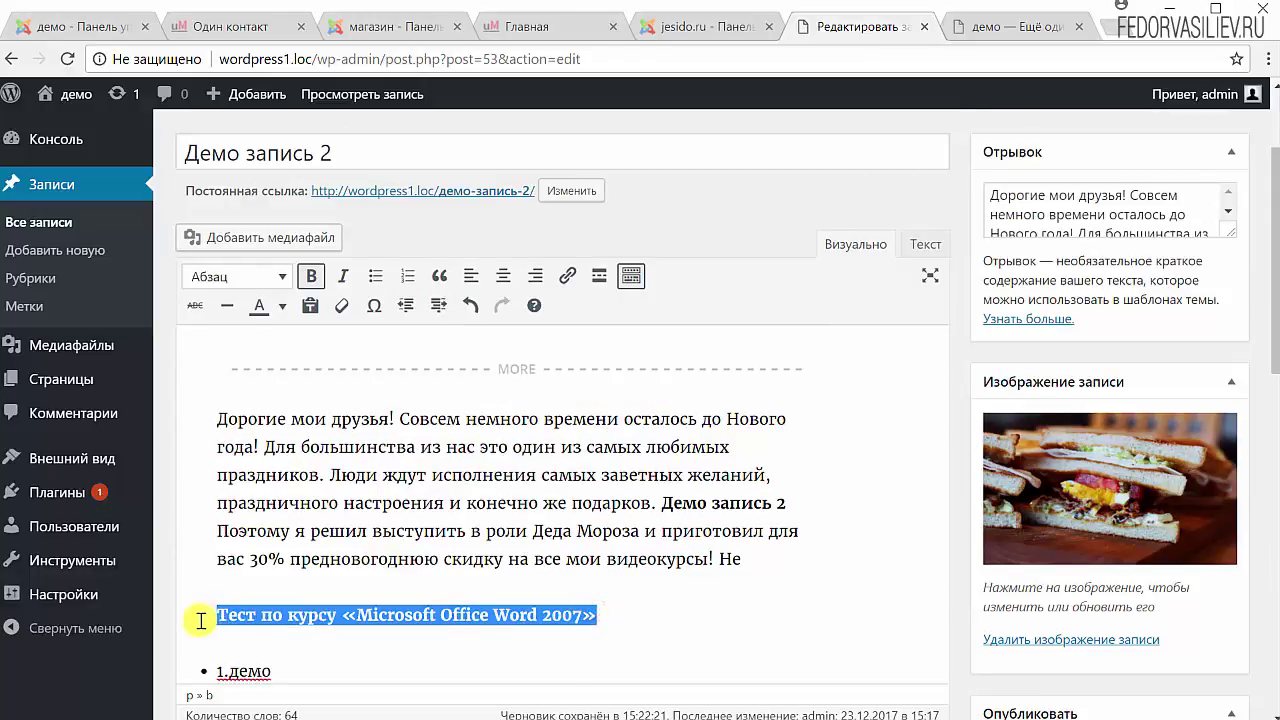
key(ctrl+x)
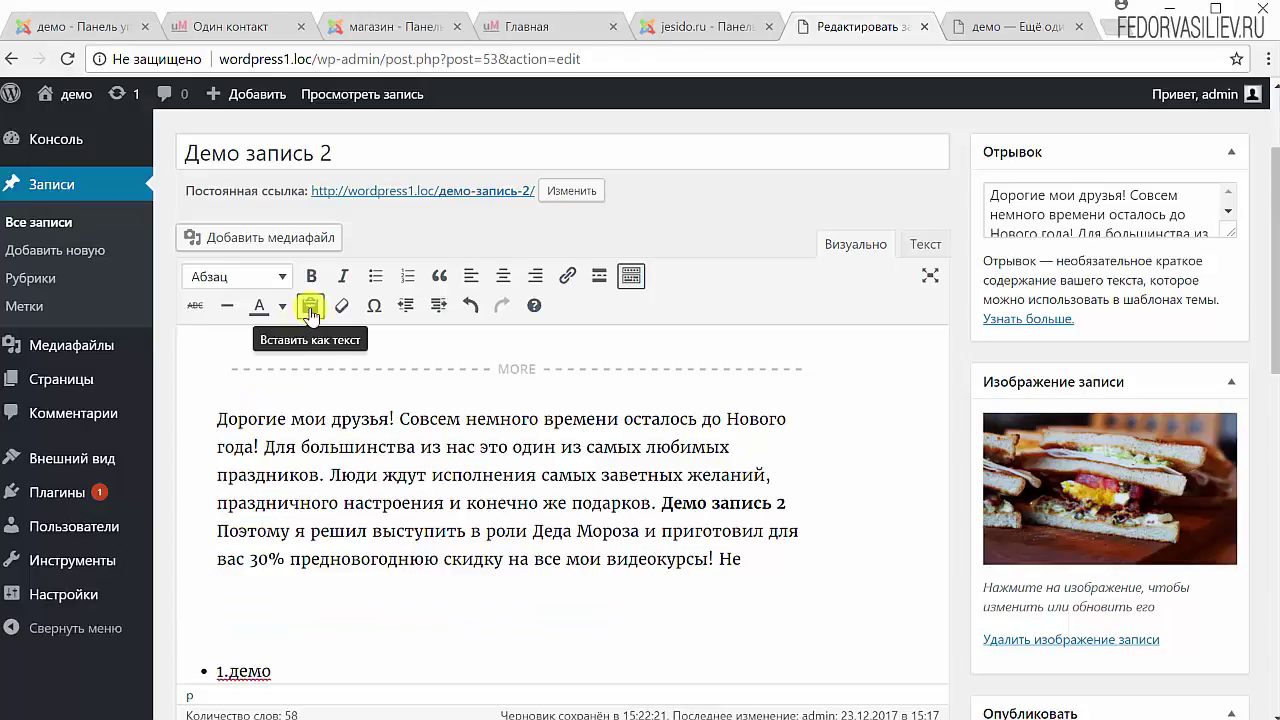
click(310, 310)
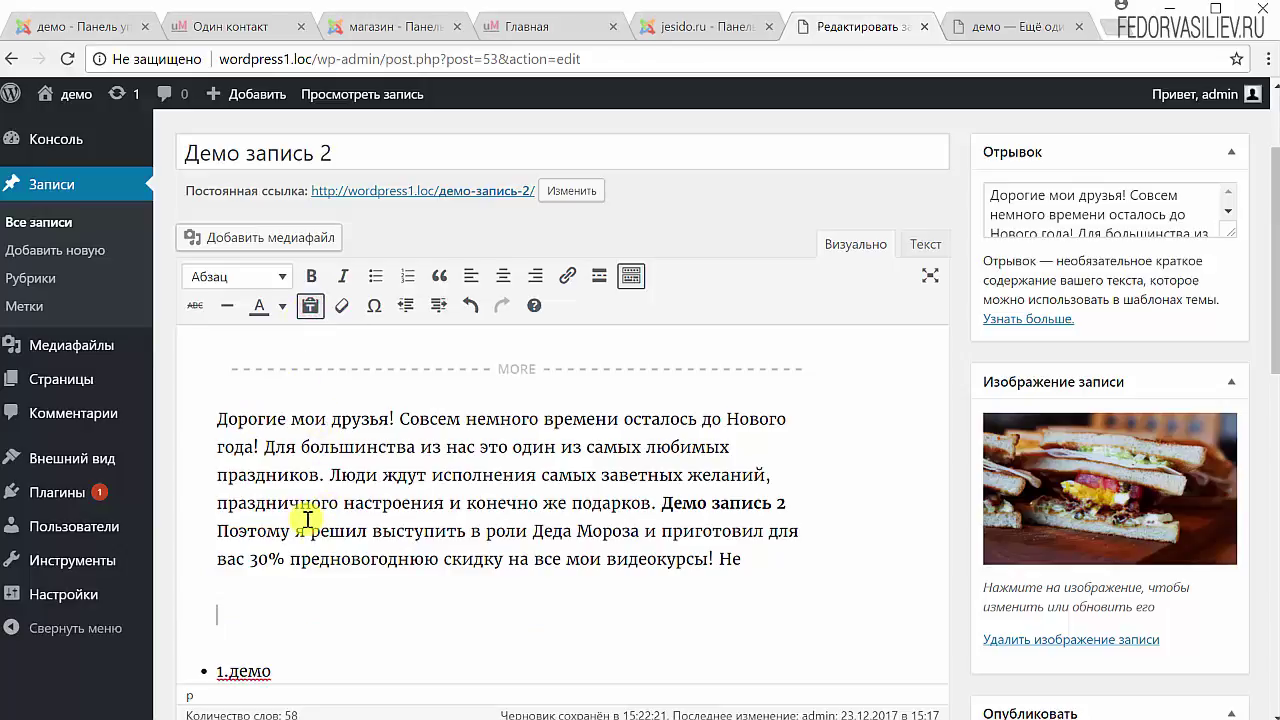
key(ctrl+v)
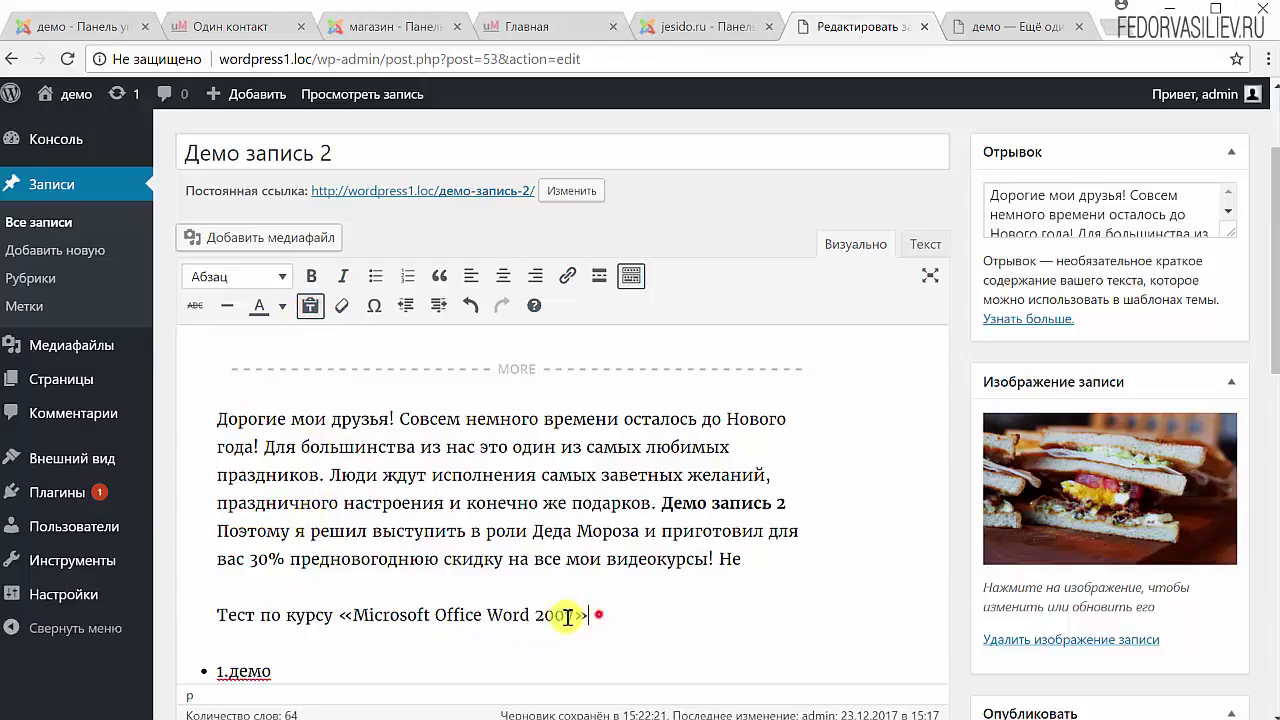
drag(567, 617, 143, 606)
click(647, 605)
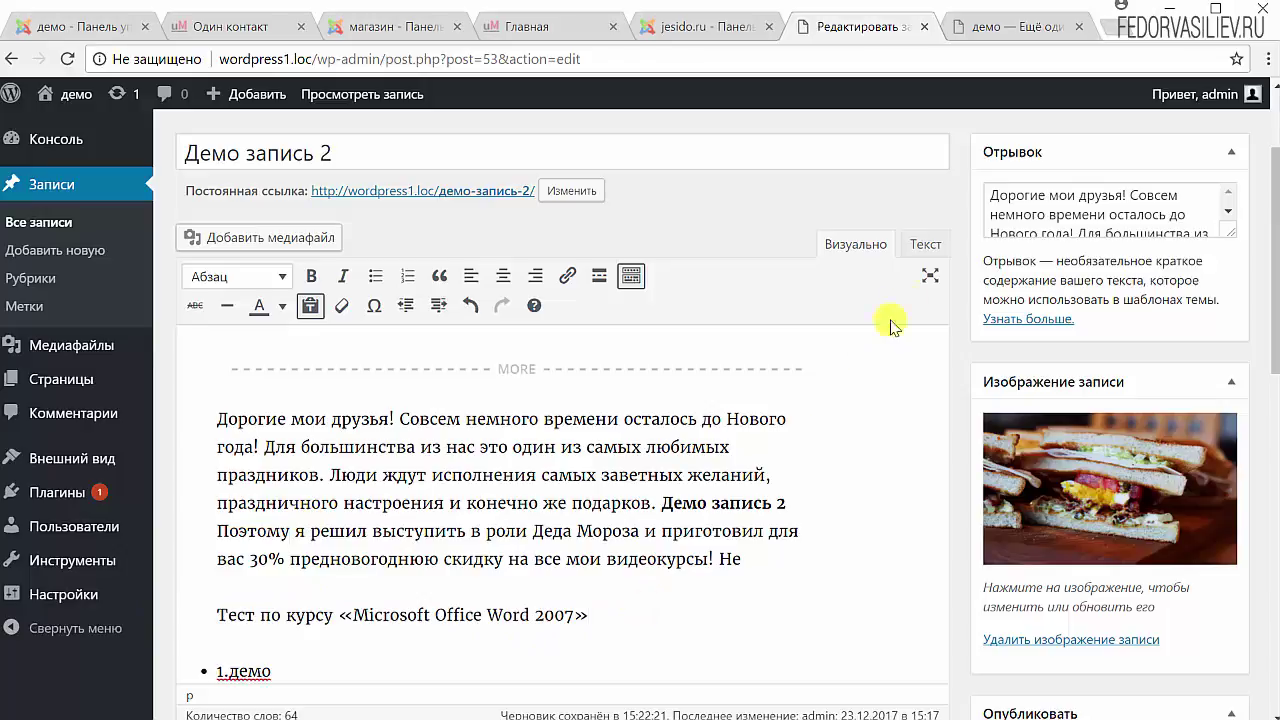
Check the line's HTML markup, then return to Visual and turn plain-text pasting off.
click(925, 247)
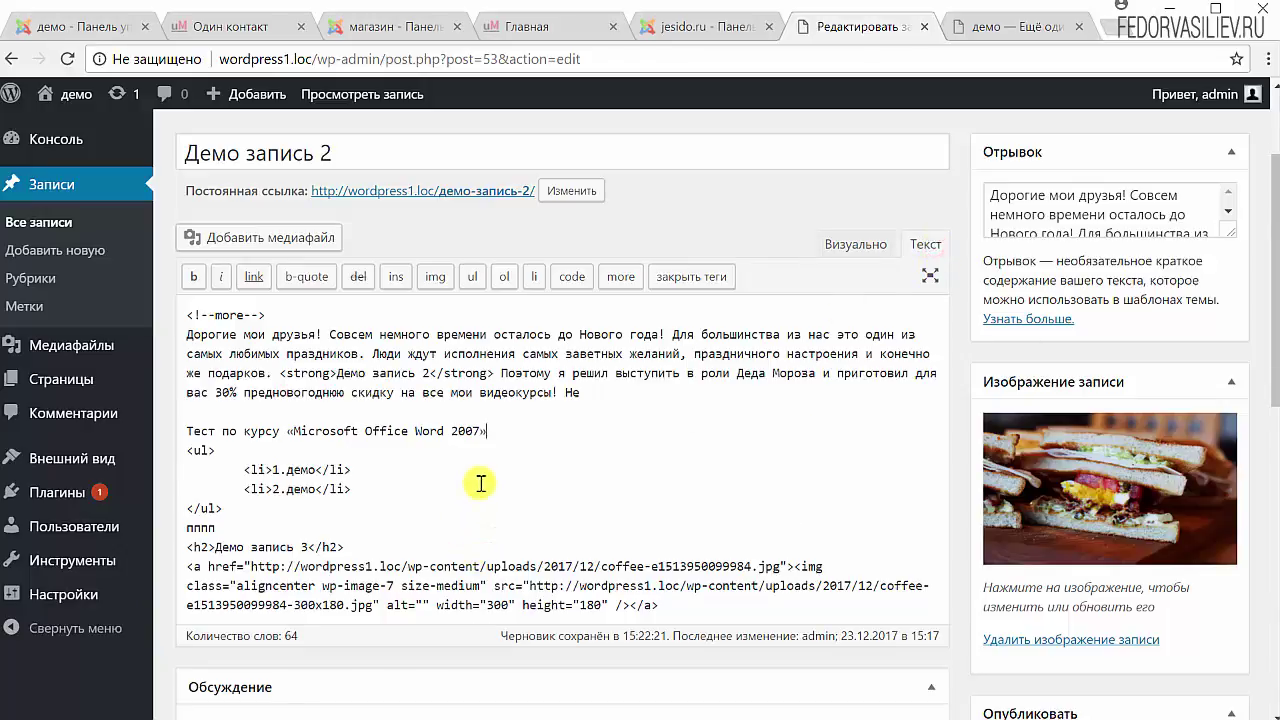
drag(498, 431, 186, 431)
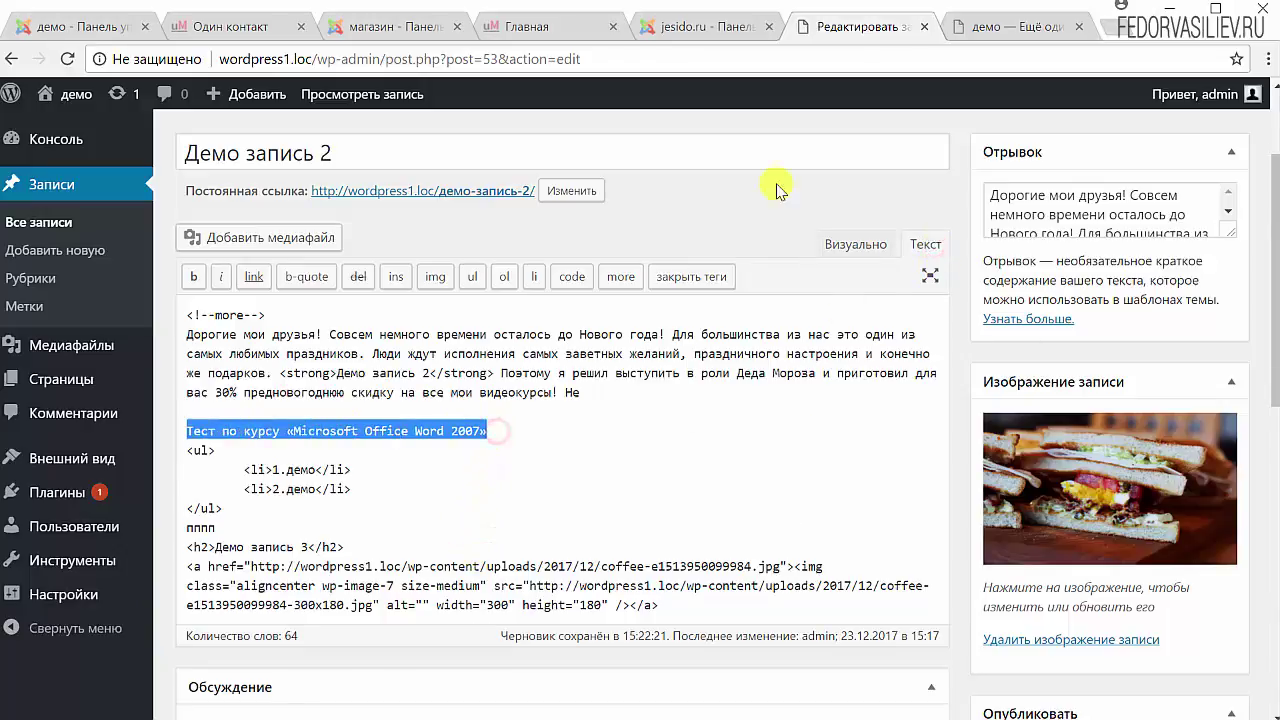
click(845, 248)
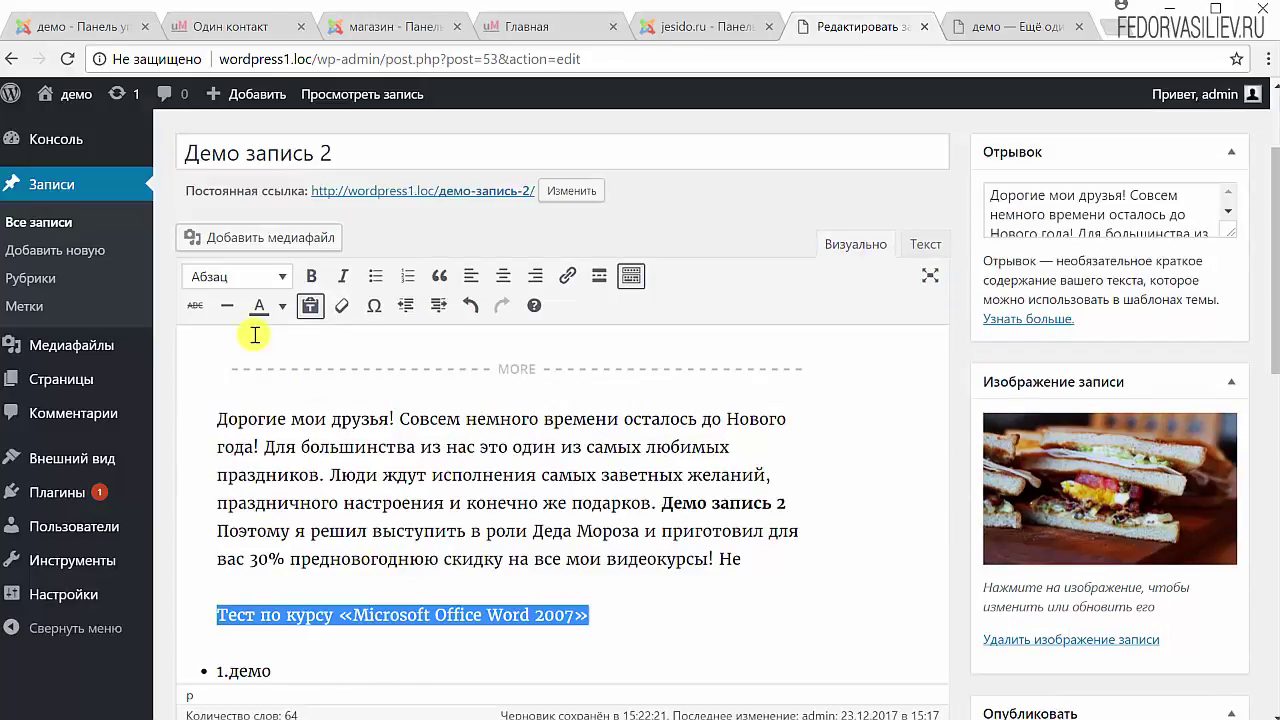
click(310, 308)
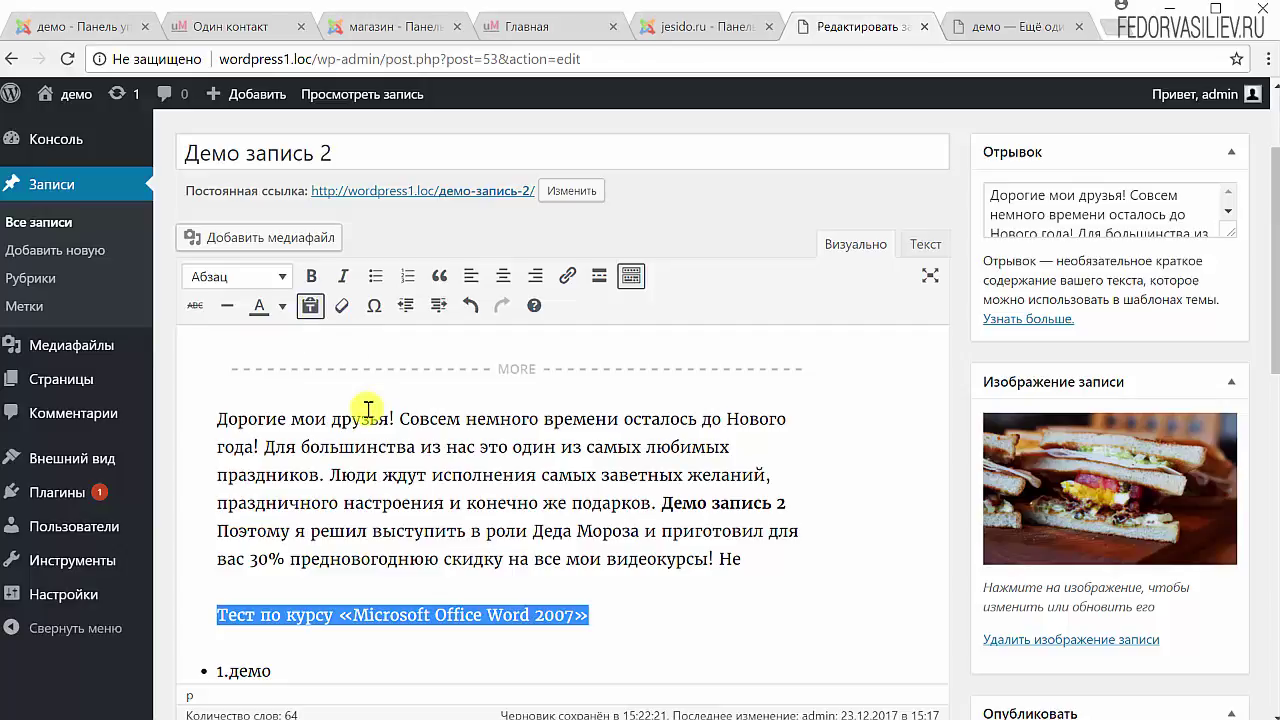
click(310, 305)
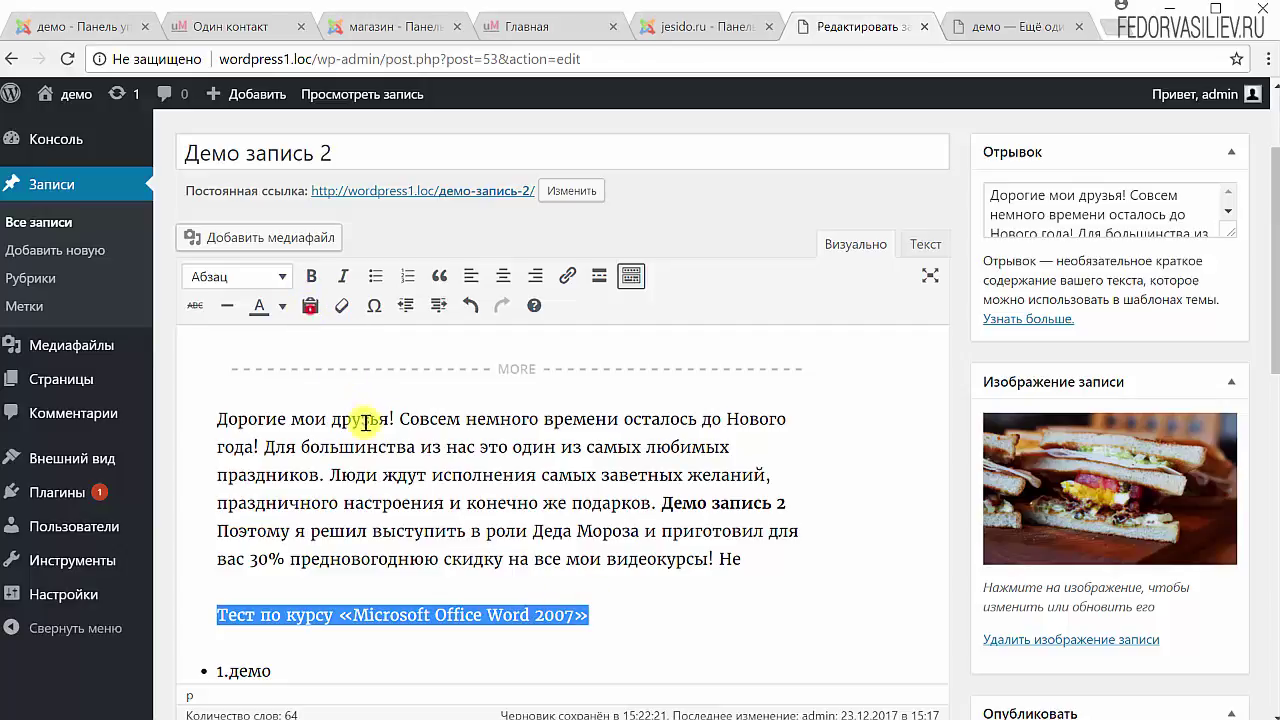
Re-paste the line into a new paragraph after Не and clear its bold formatting.
drag(605, 613, 177, 615)
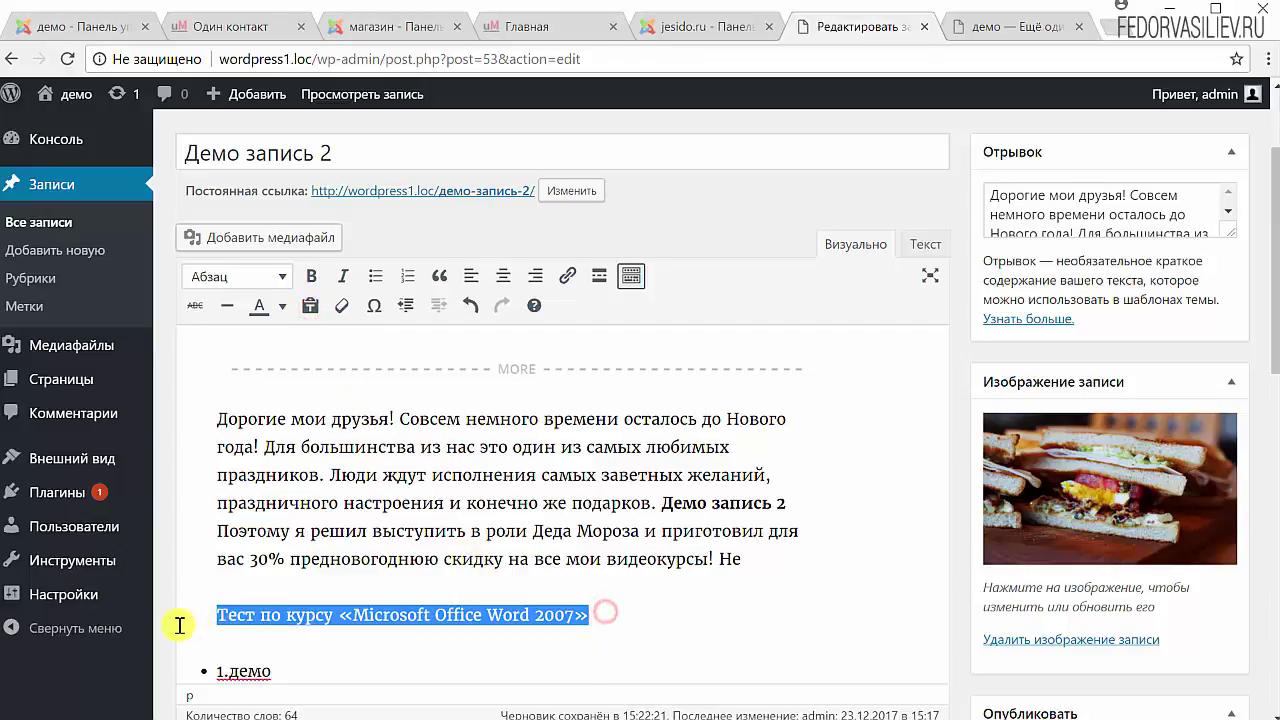
key(BackSpace)
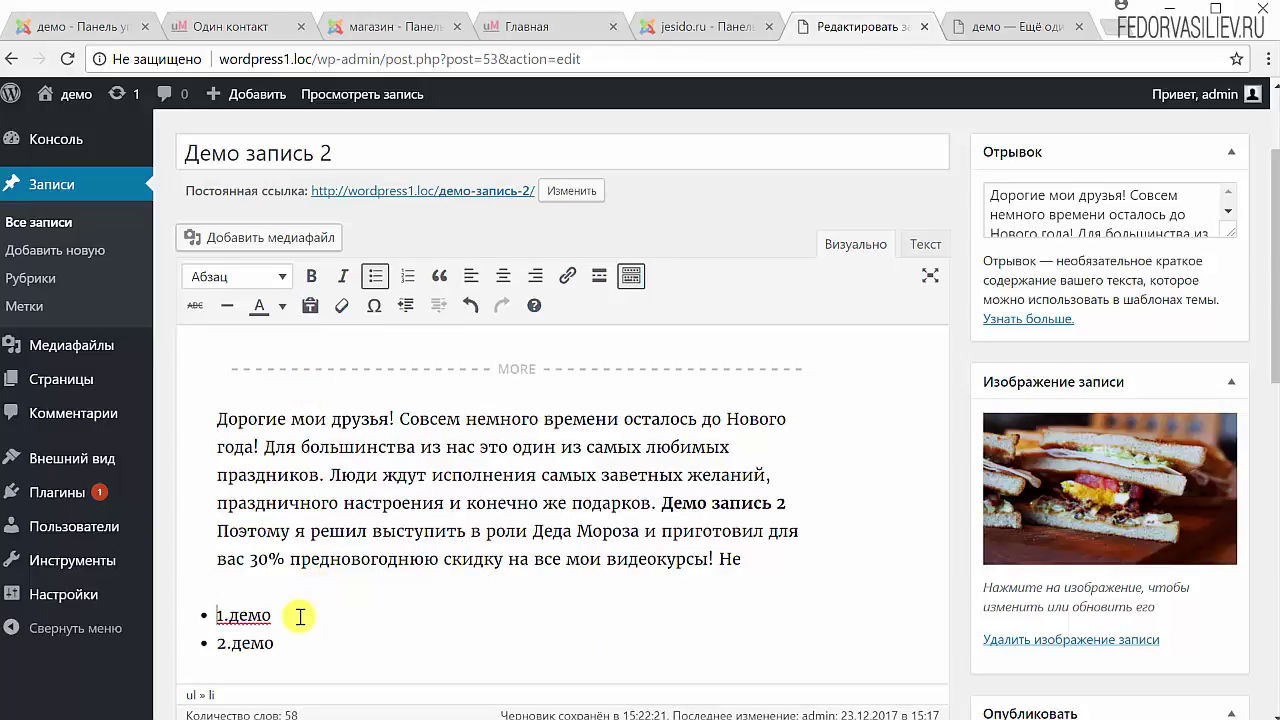
click(770, 558)
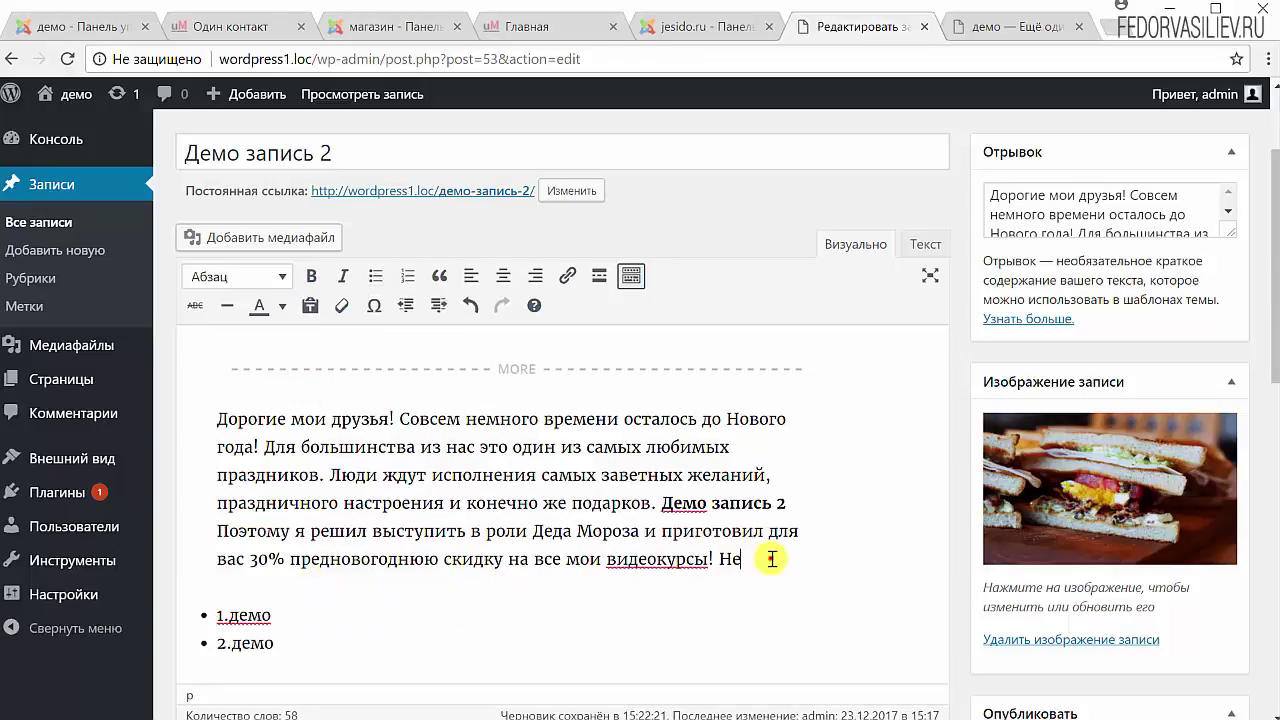
key(Return)
key(ctrl+v)
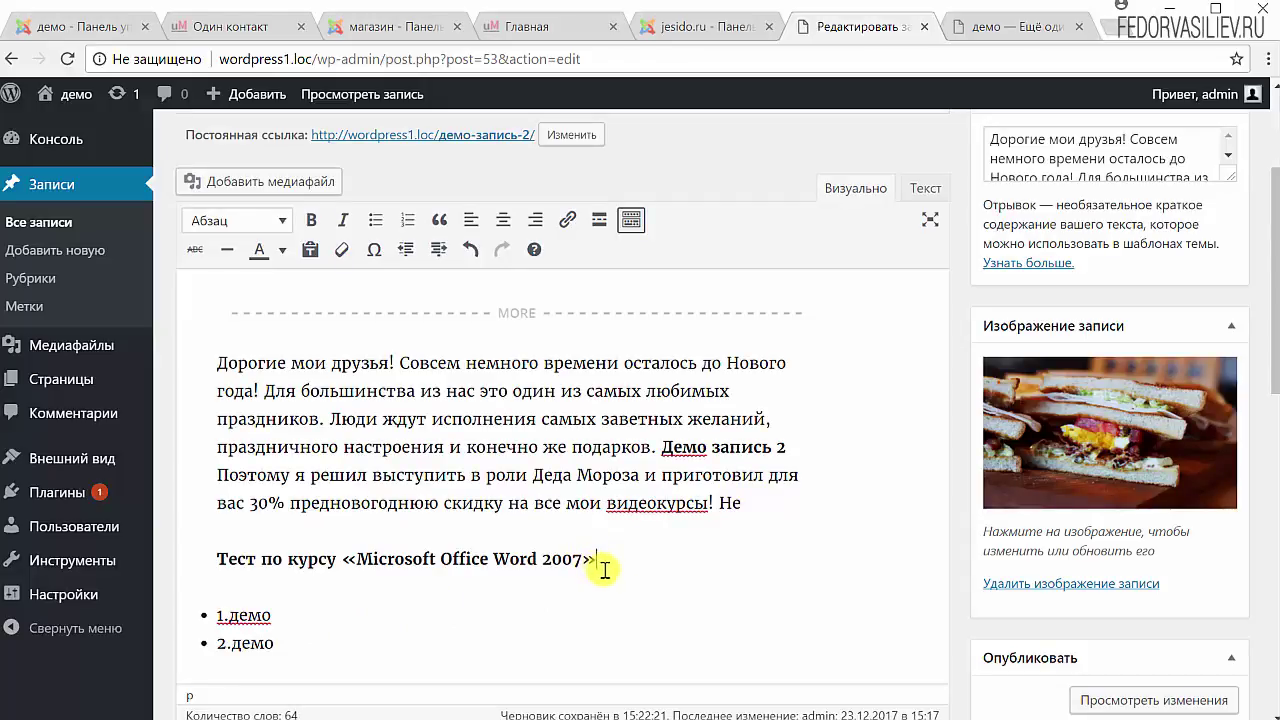
drag(600, 559, 190, 562)
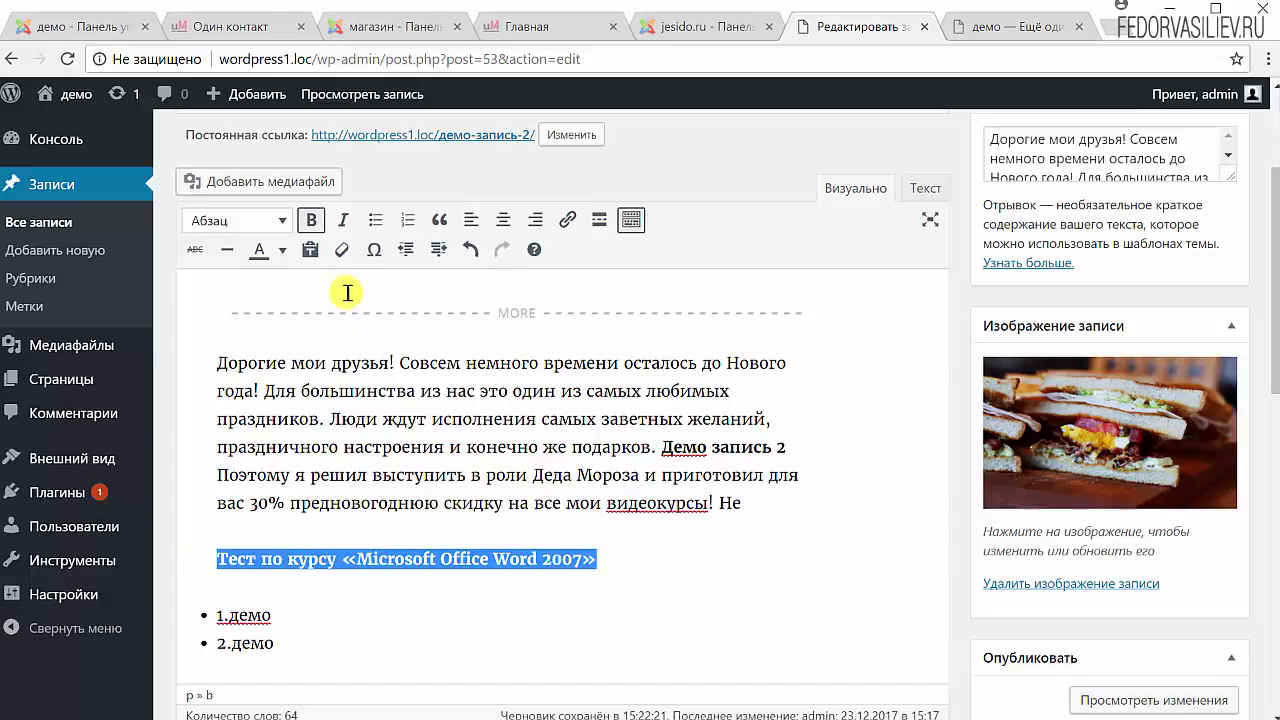
click(343, 252)
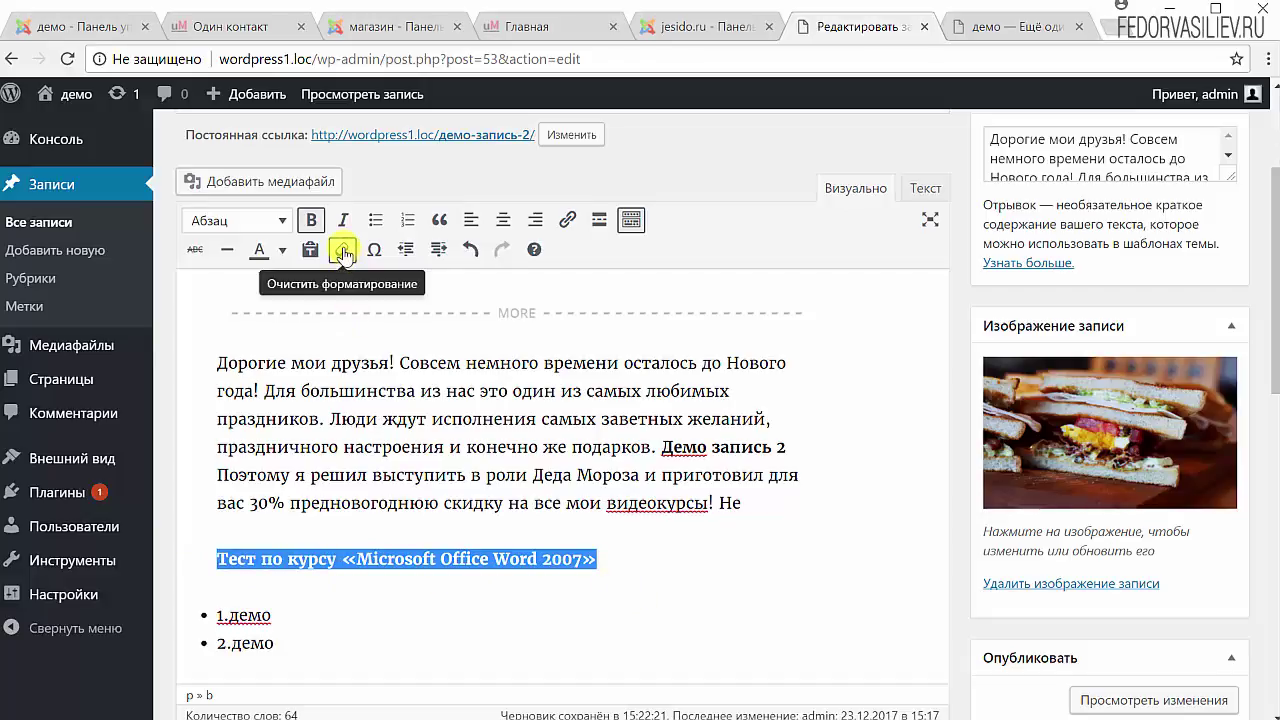
click(615, 578)
Confirm in the HTML view that the line has no bold tags, then return to Visual.
drag(605, 560, 190, 558)
click(593, 556)
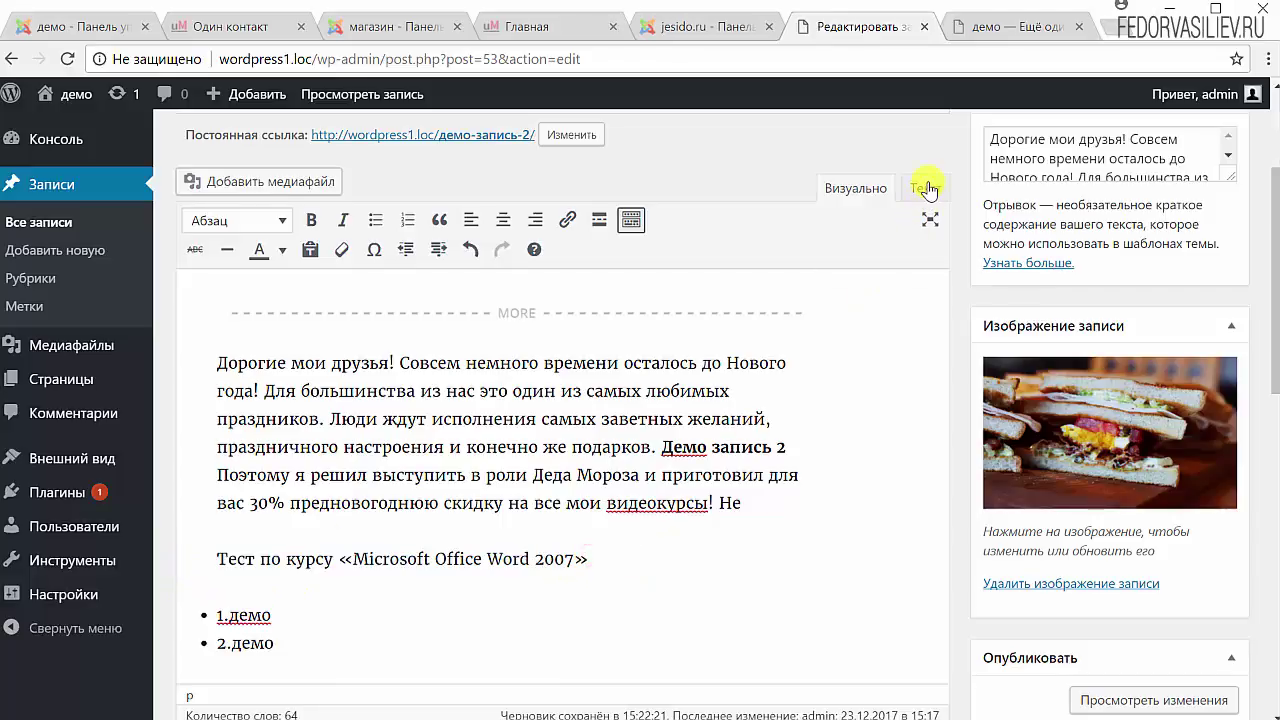
click(924, 187)
drag(488, 375, 182, 375)
mouse_move(140, 492)
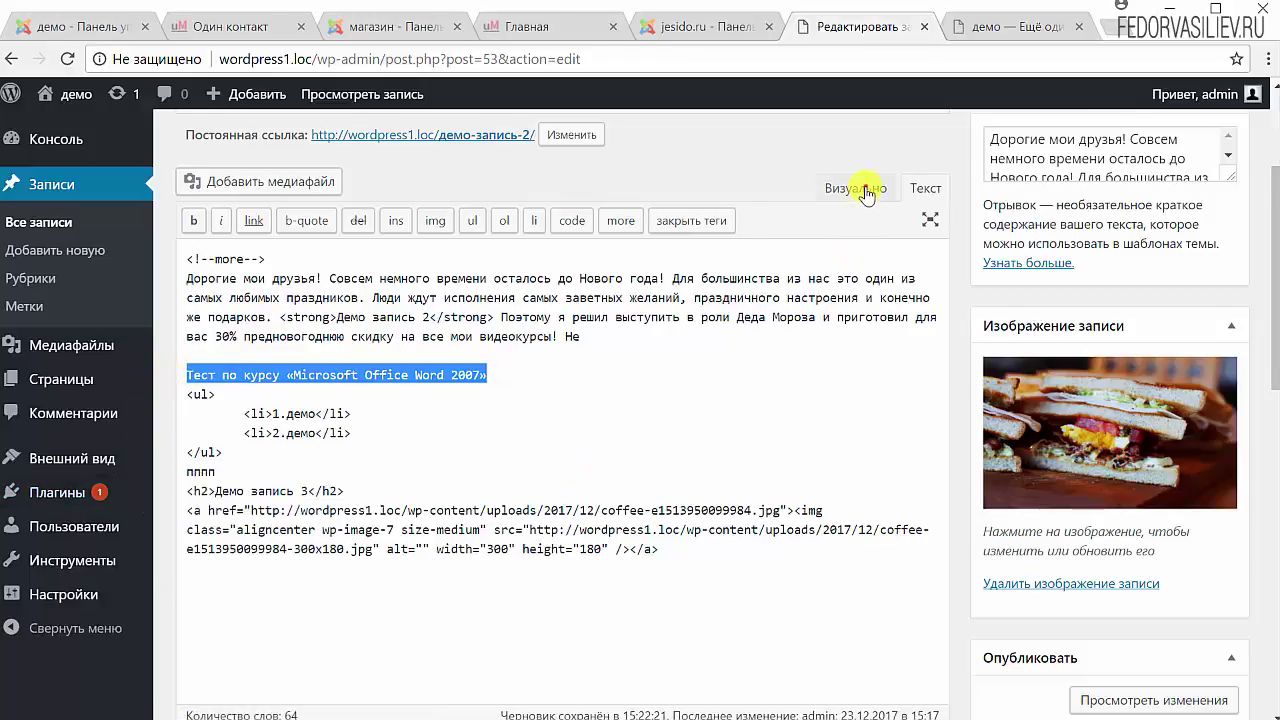
click(855, 187)
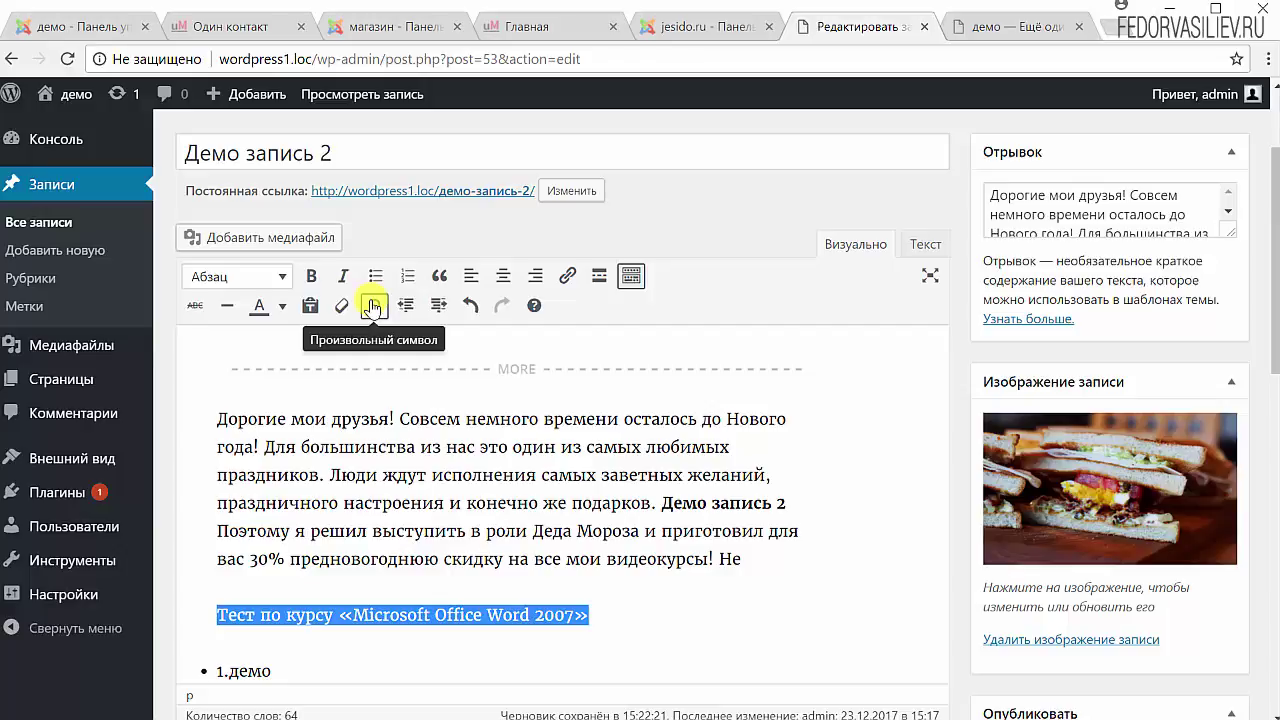
Insert the black diamond ♦ from the special characters chart at the start of the Тест по курсу line.
click(217, 613)
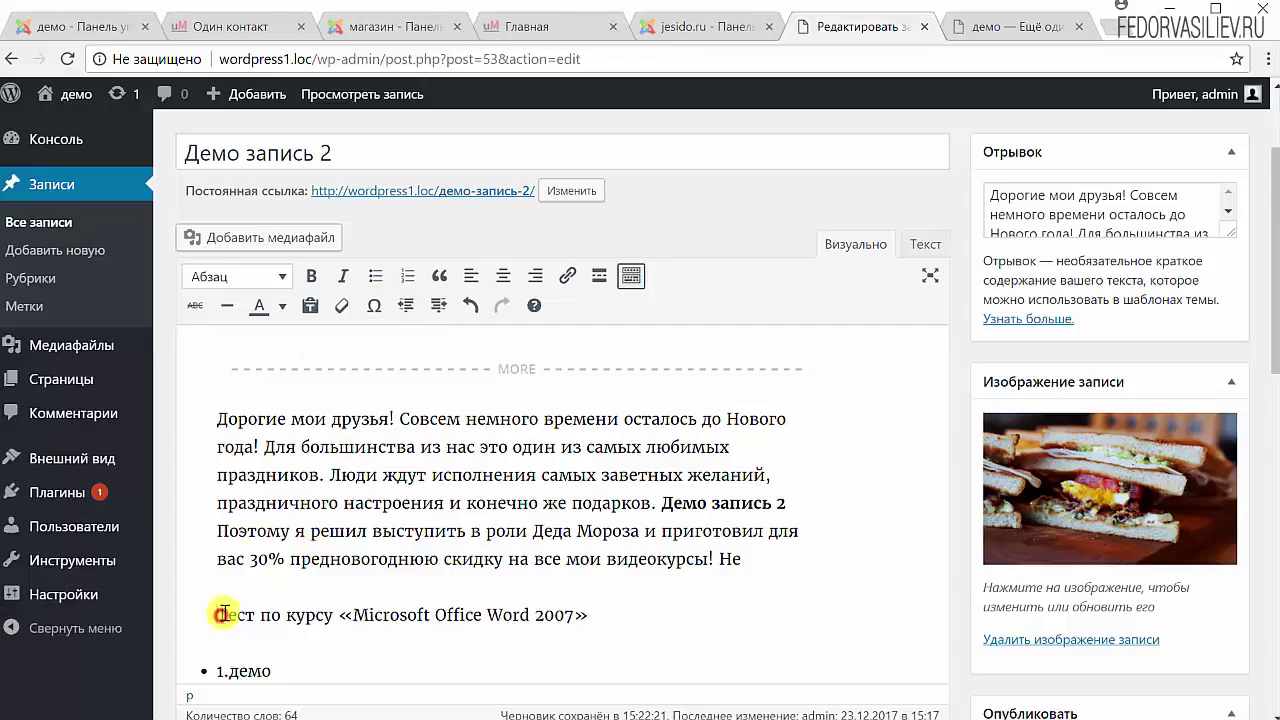
click(374, 305)
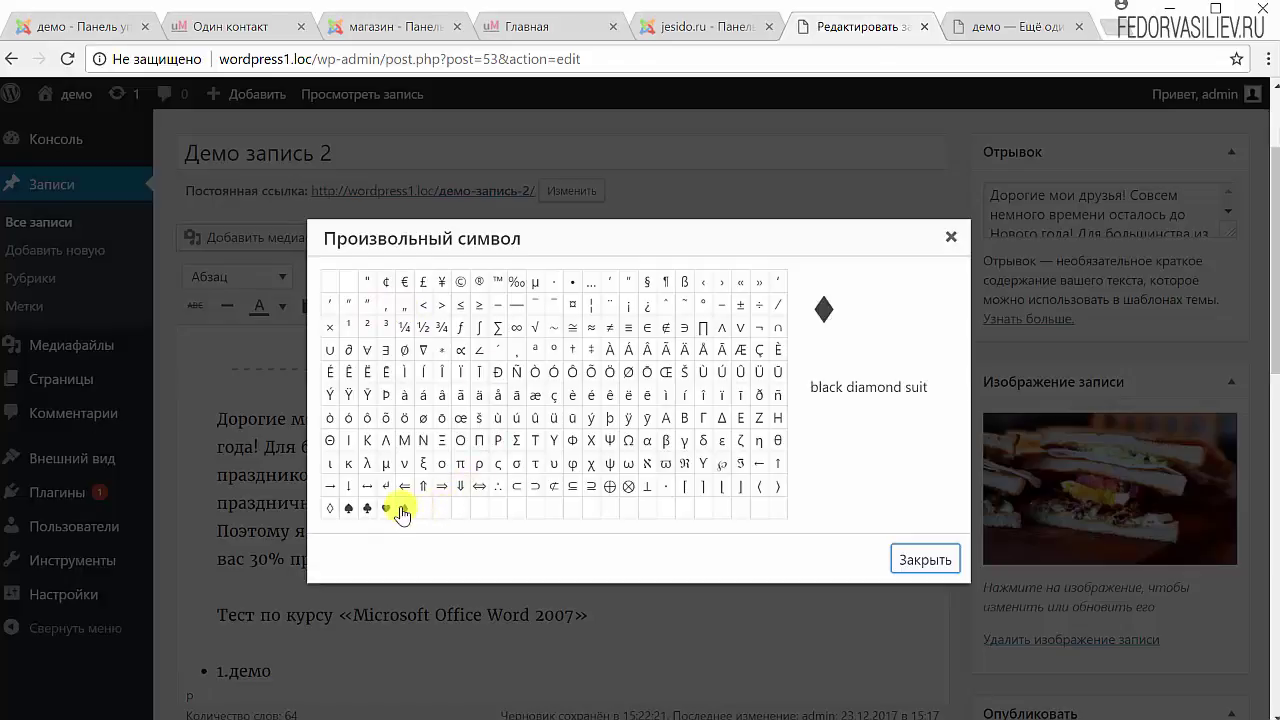
click(404, 508)
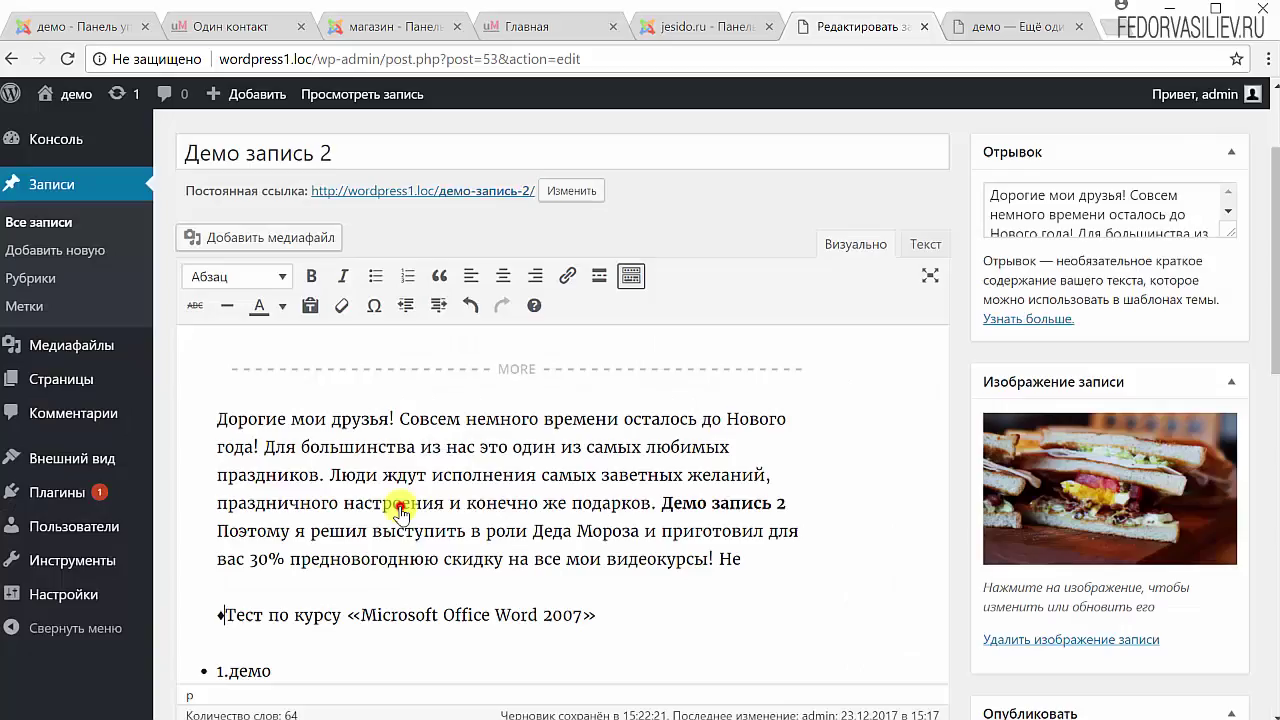
double_click(220, 614)
click(290, 617)
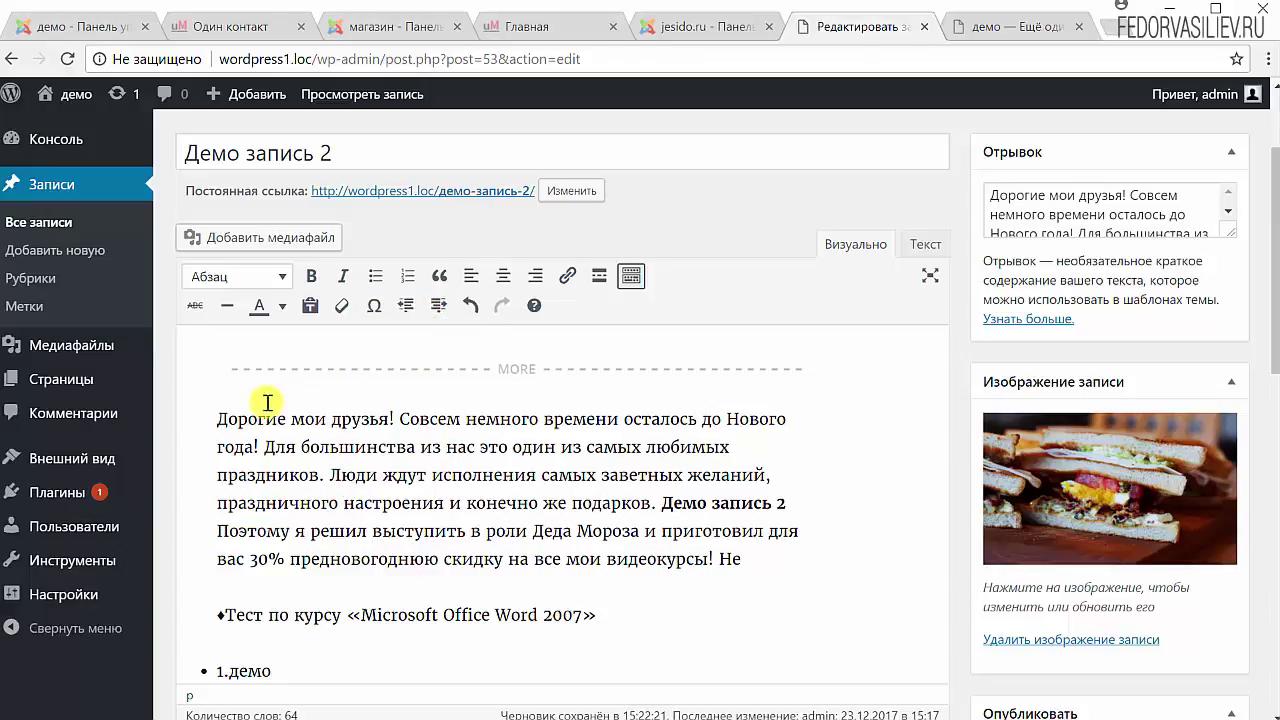
click(216, 418)
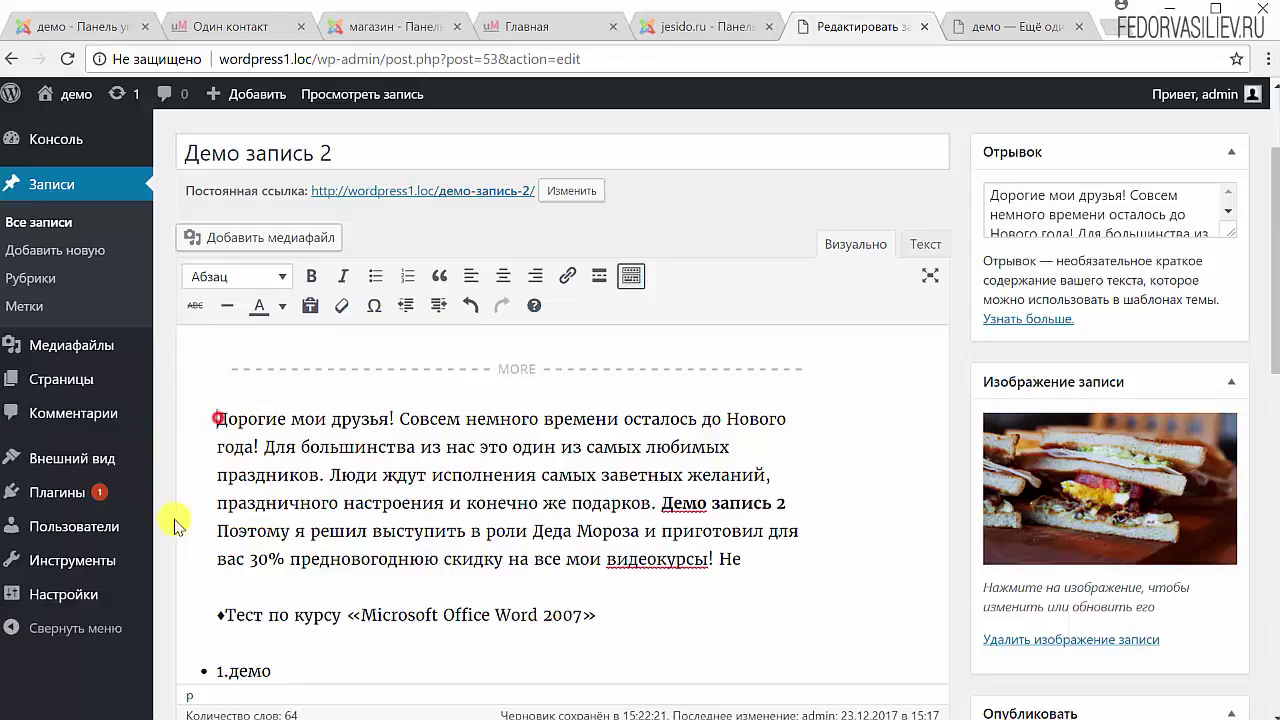
click(441, 311)
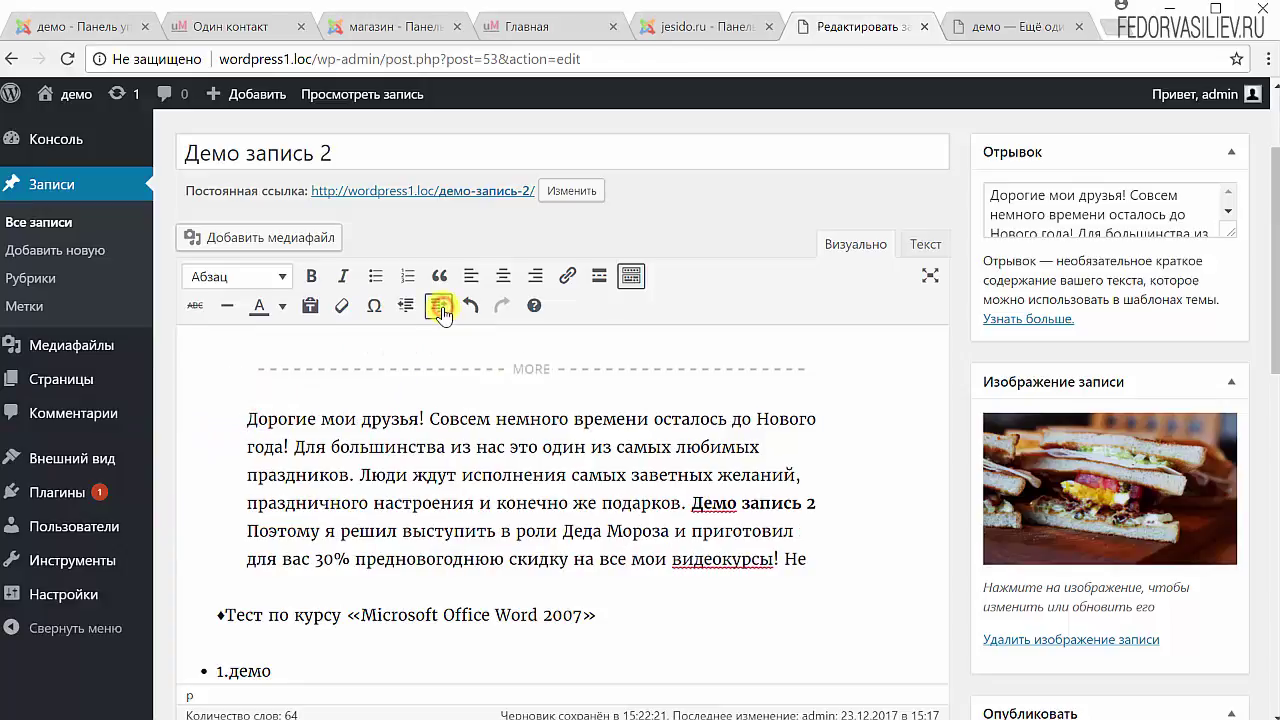
click(405, 308)
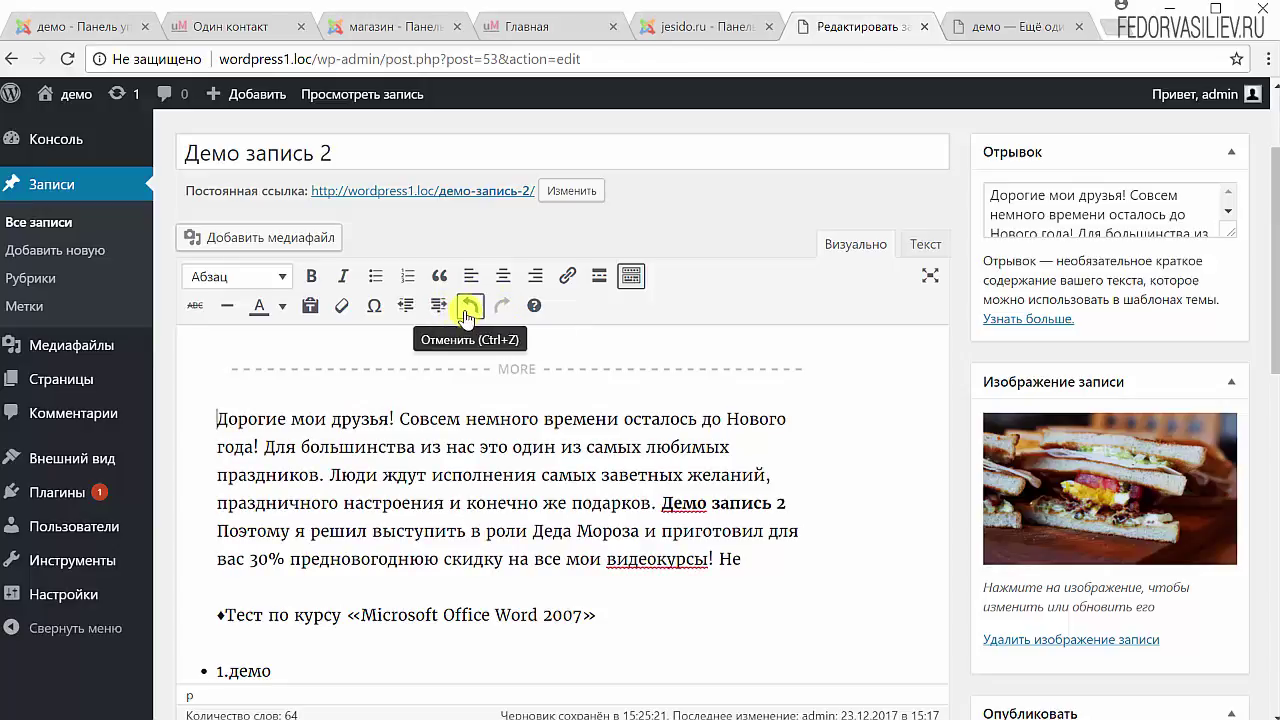
click(536, 307)
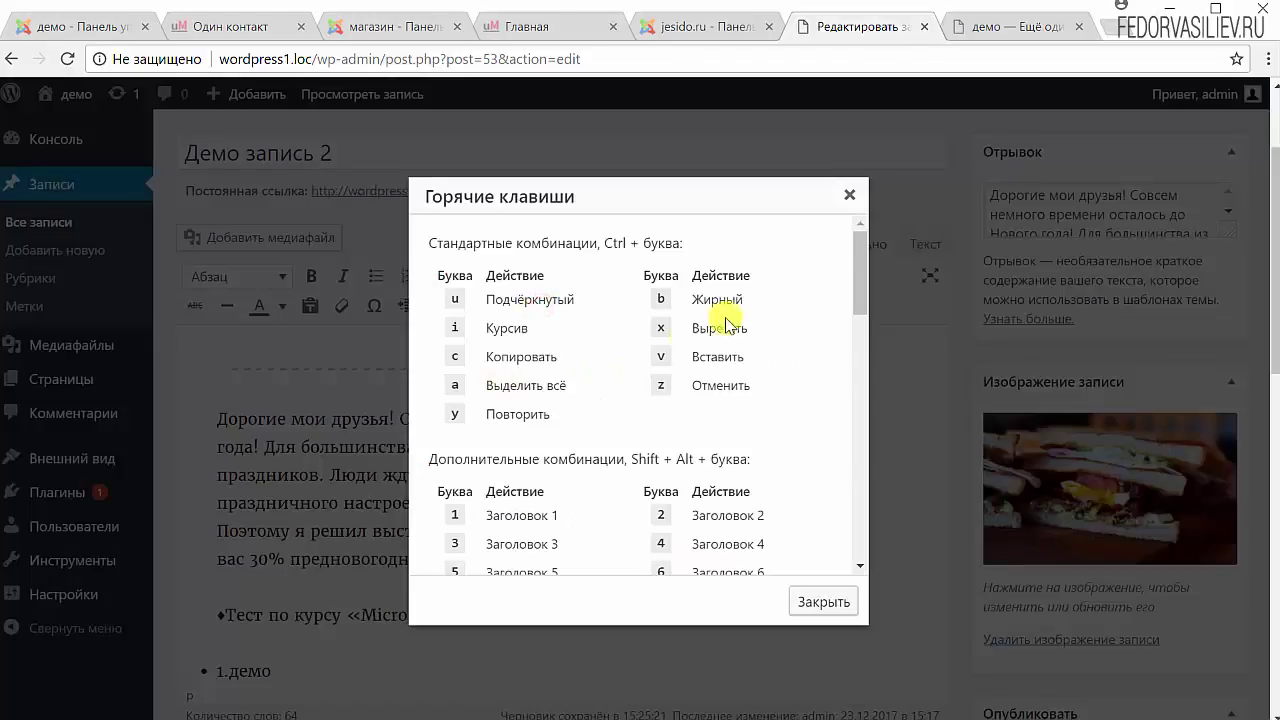
drag(855, 276, 810, 540)
click(849, 196)
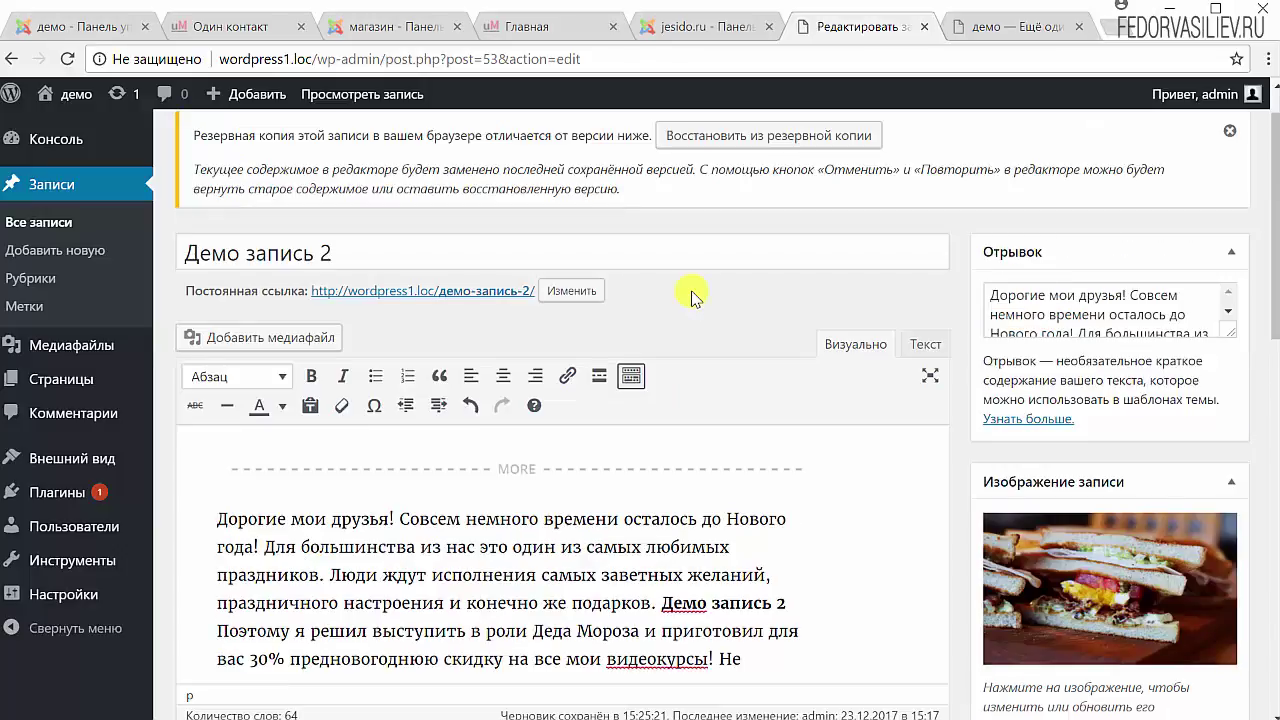
Delete the ♦Тест по курсу line and paste the YouTube video link in its place.
scroll(720, 307, down, 3)
scroll(610, 530, down, 1)
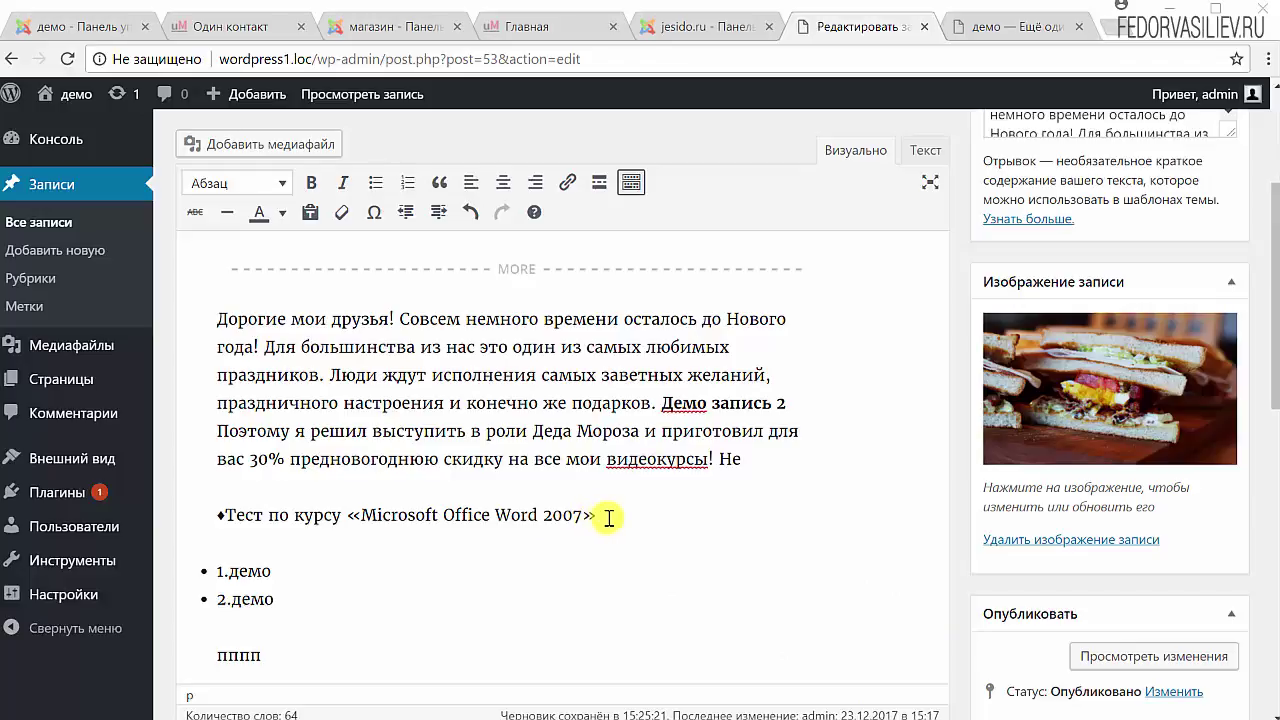
drag(600, 516, 86, 506)
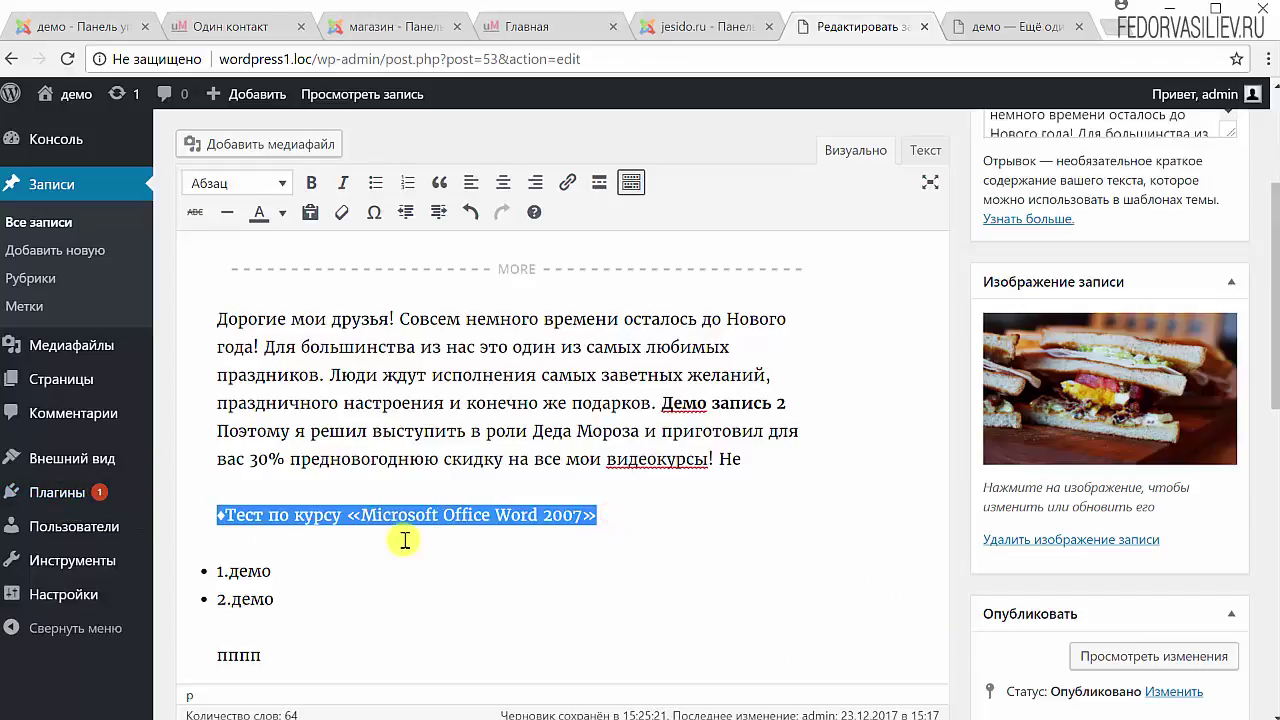
key(Delete)
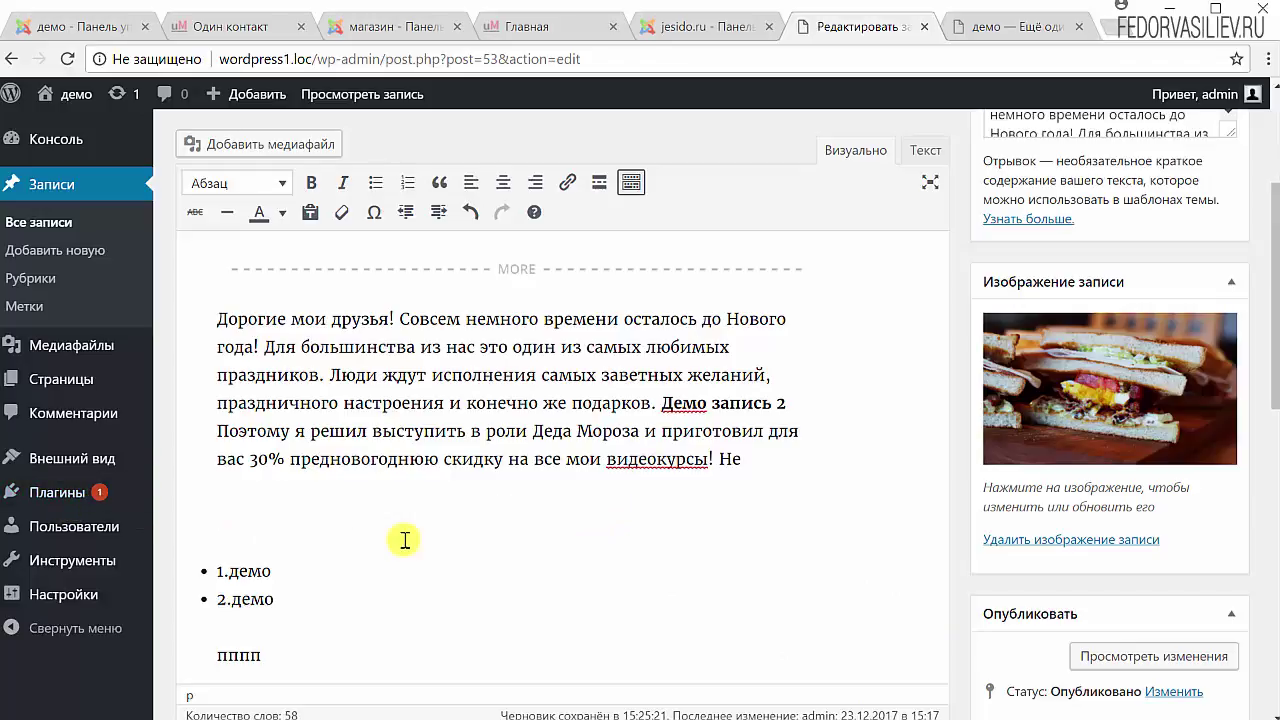
text(https://www.youtube.com/watch?v=a30iuFAcDeQ)
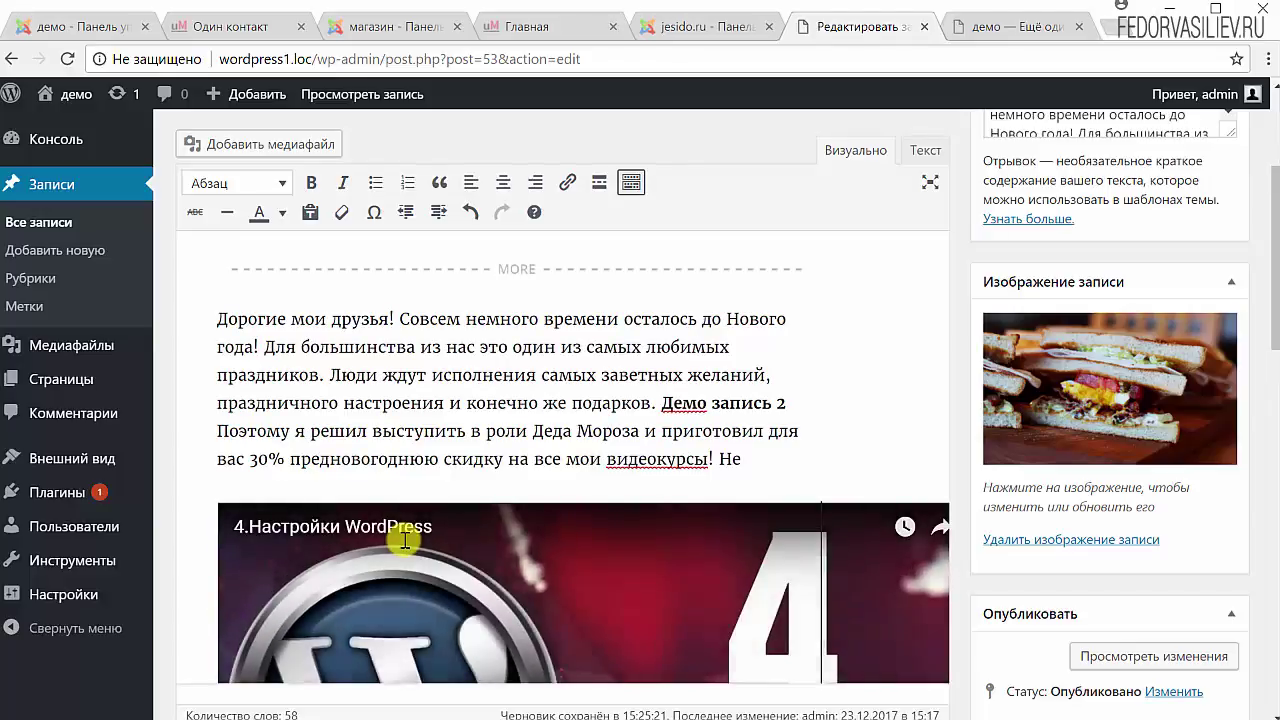
Check the embedded '4.Настройки WordPress' video preview in the post.
scroll(487, 479, down, 3)
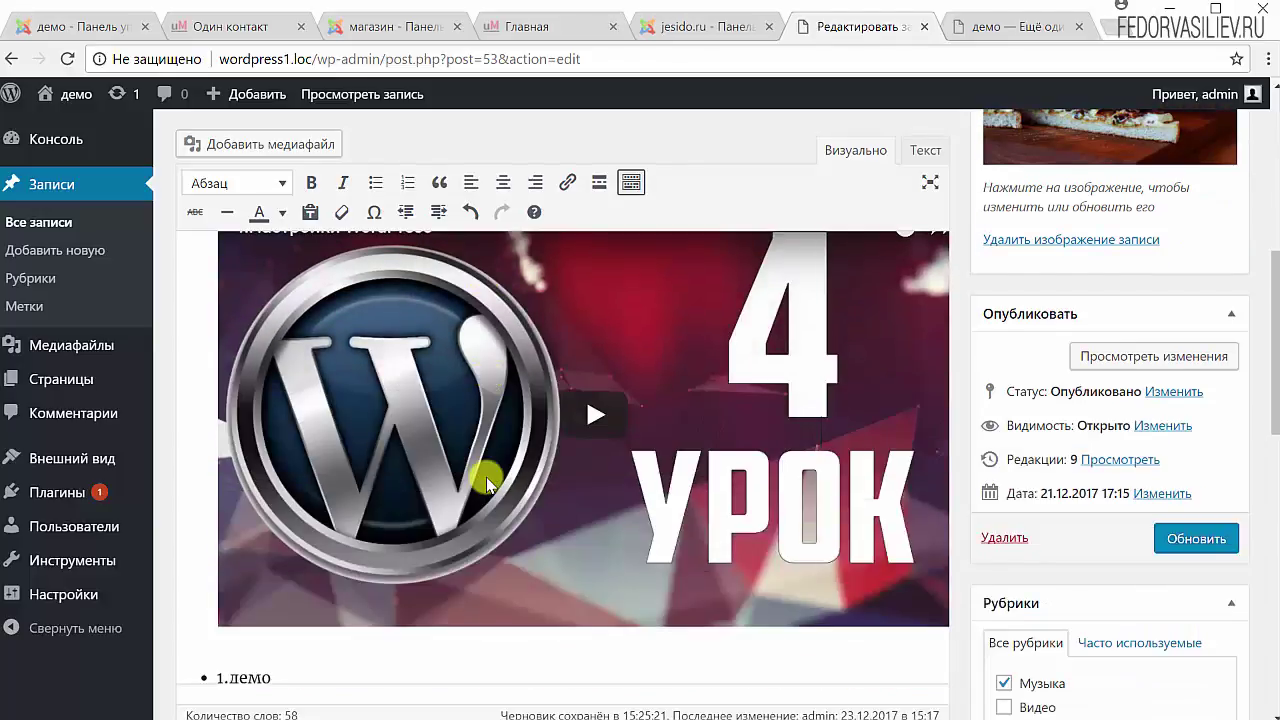
scroll(486, 480, up, 1)
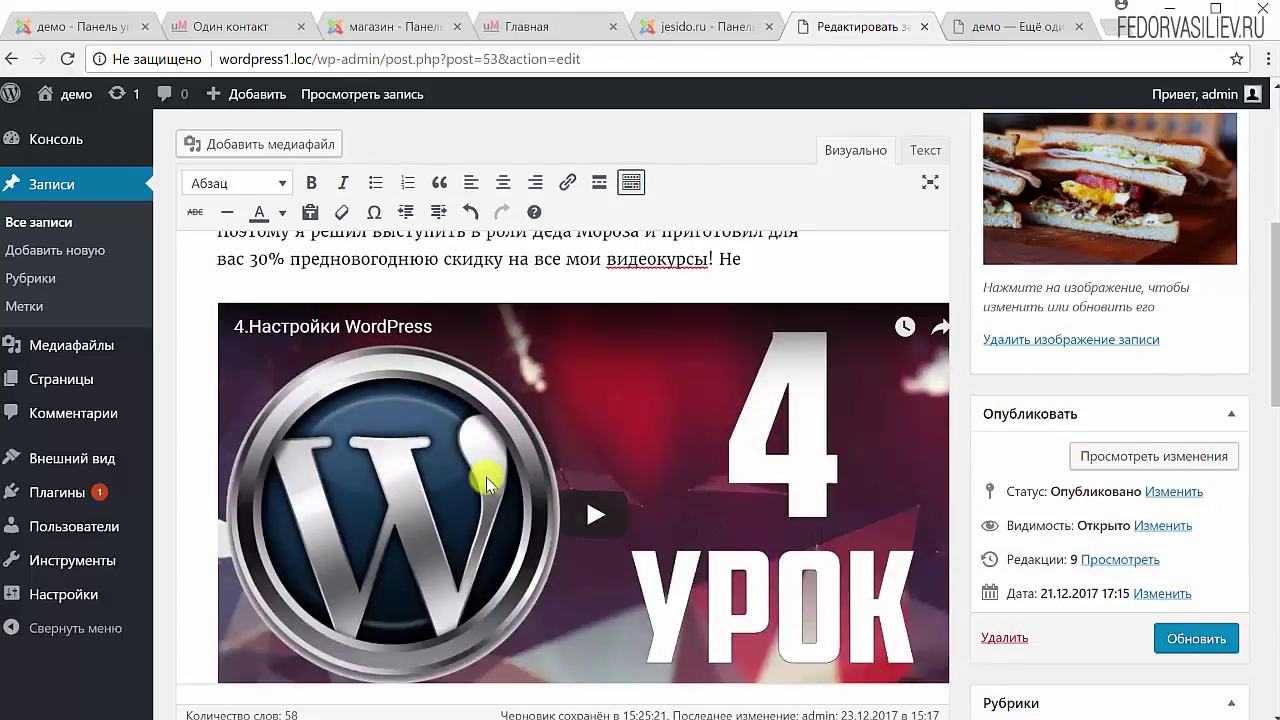
click(614, 531)
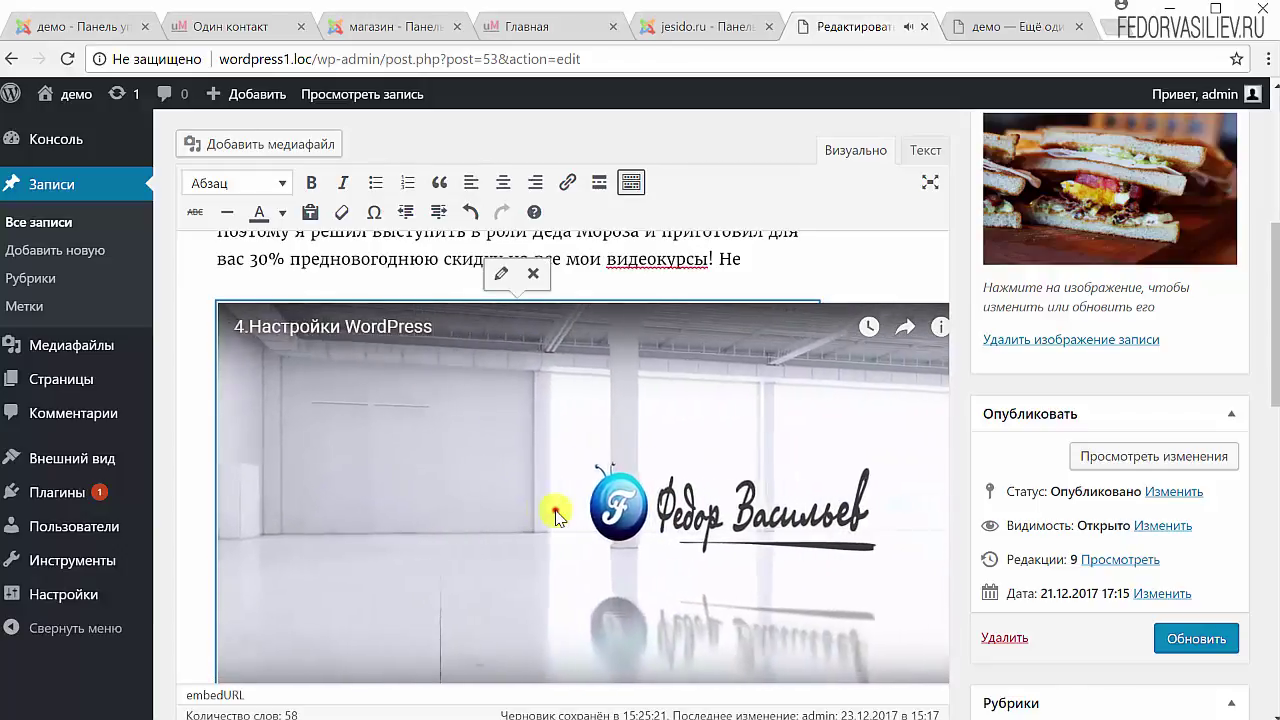
scroll(488, 484, up, 1)
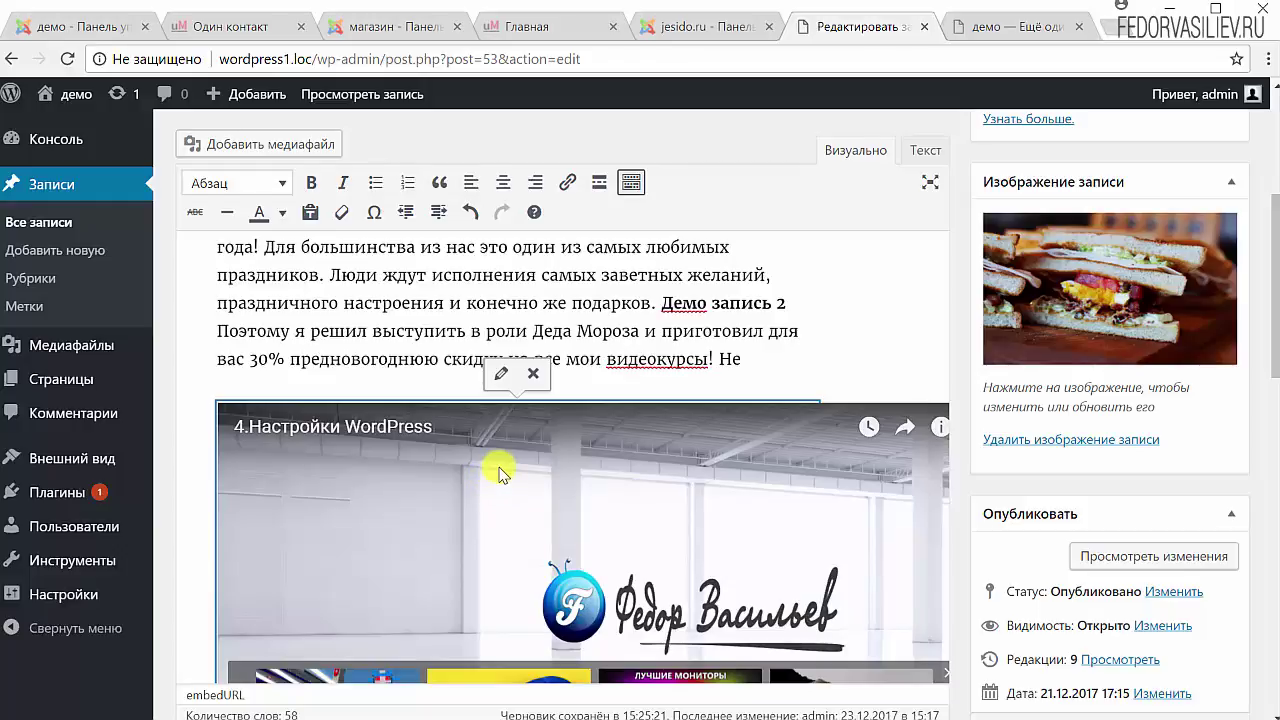
scroll(503, 470, up, 1)
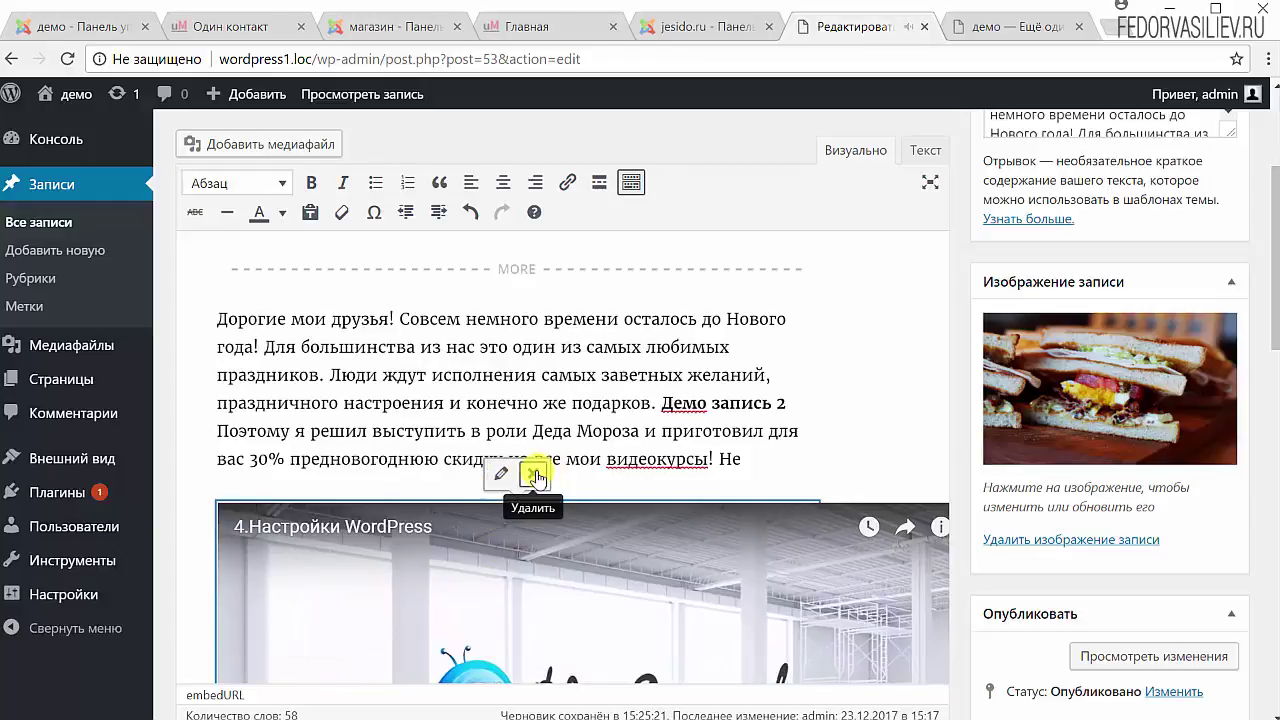
click(504, 474)
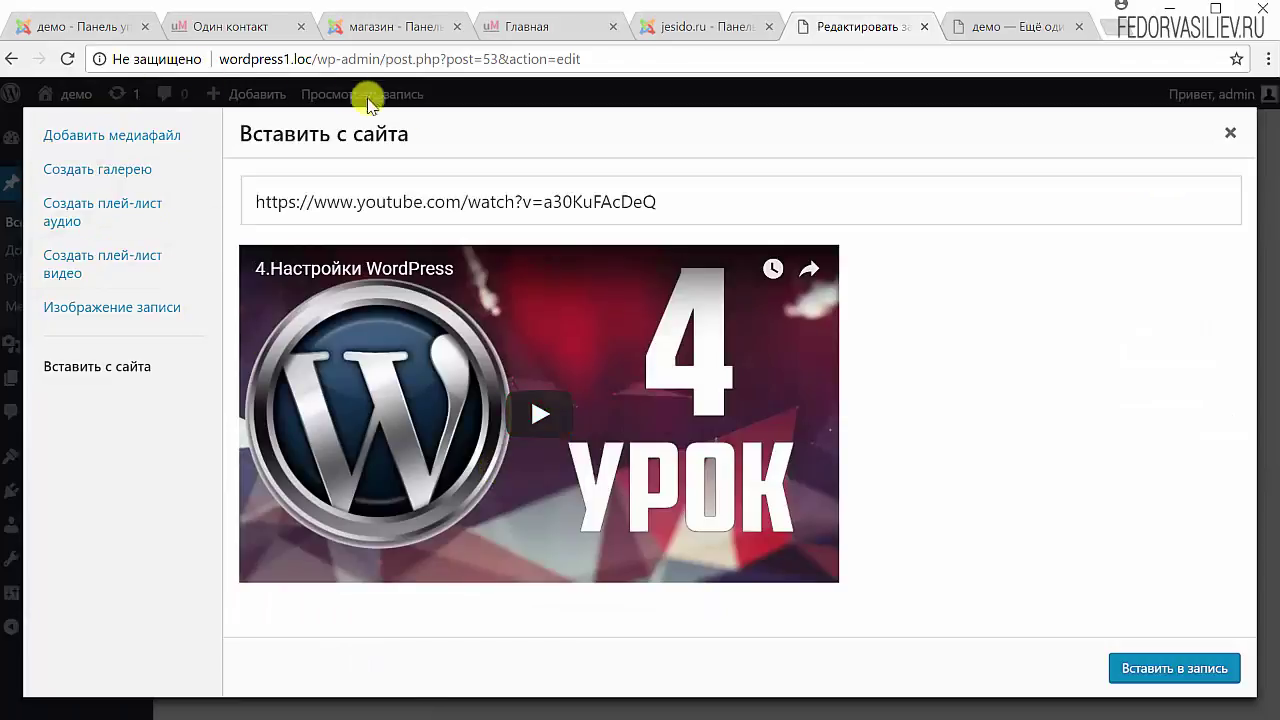
drag(674, 200, 340, 200)
click(340, 200)
drag(766, 214, 250, 203)
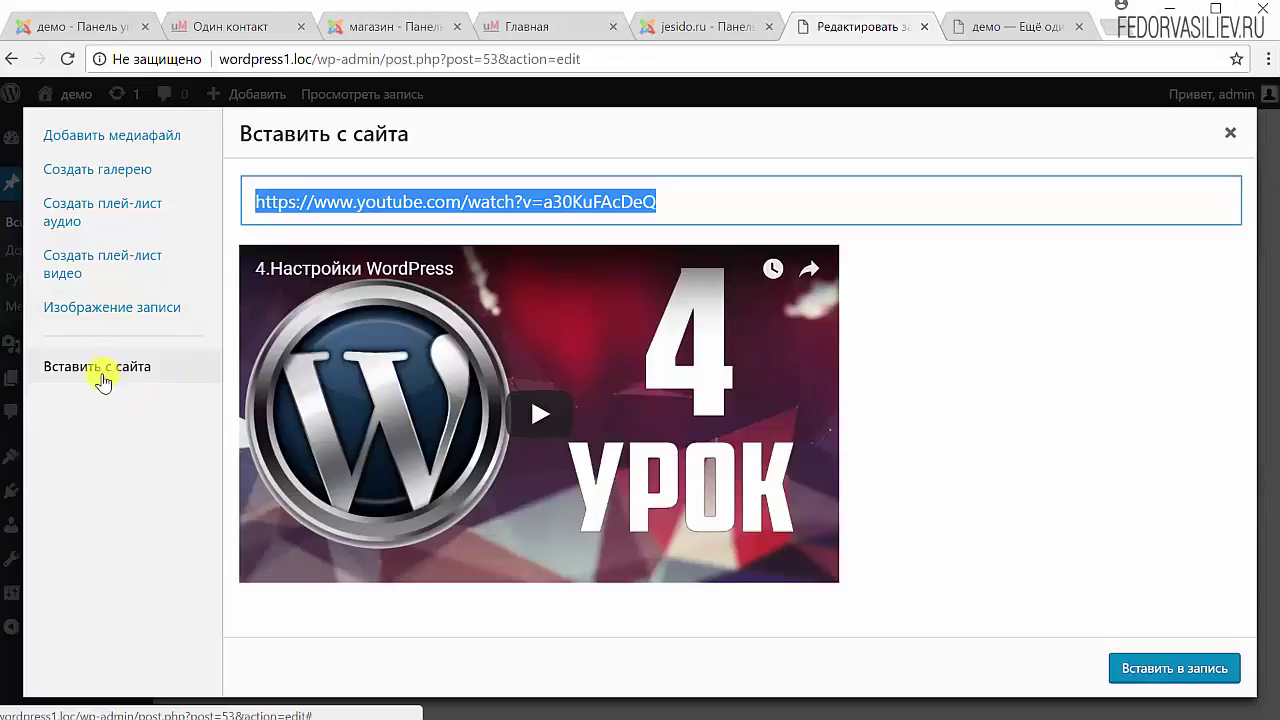
click(1230, 132)
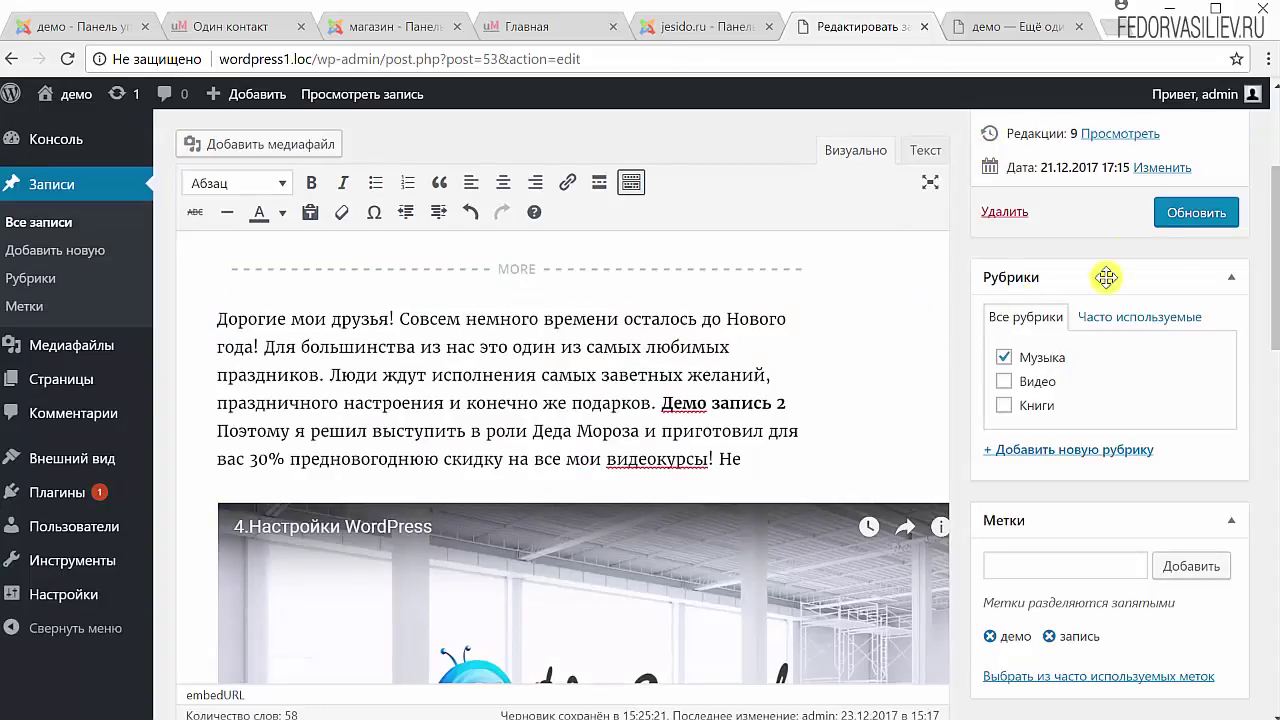
Update the post and reload the published post page to see the changes.
click(1192, 212)
click(1000, 26)
key(F5)
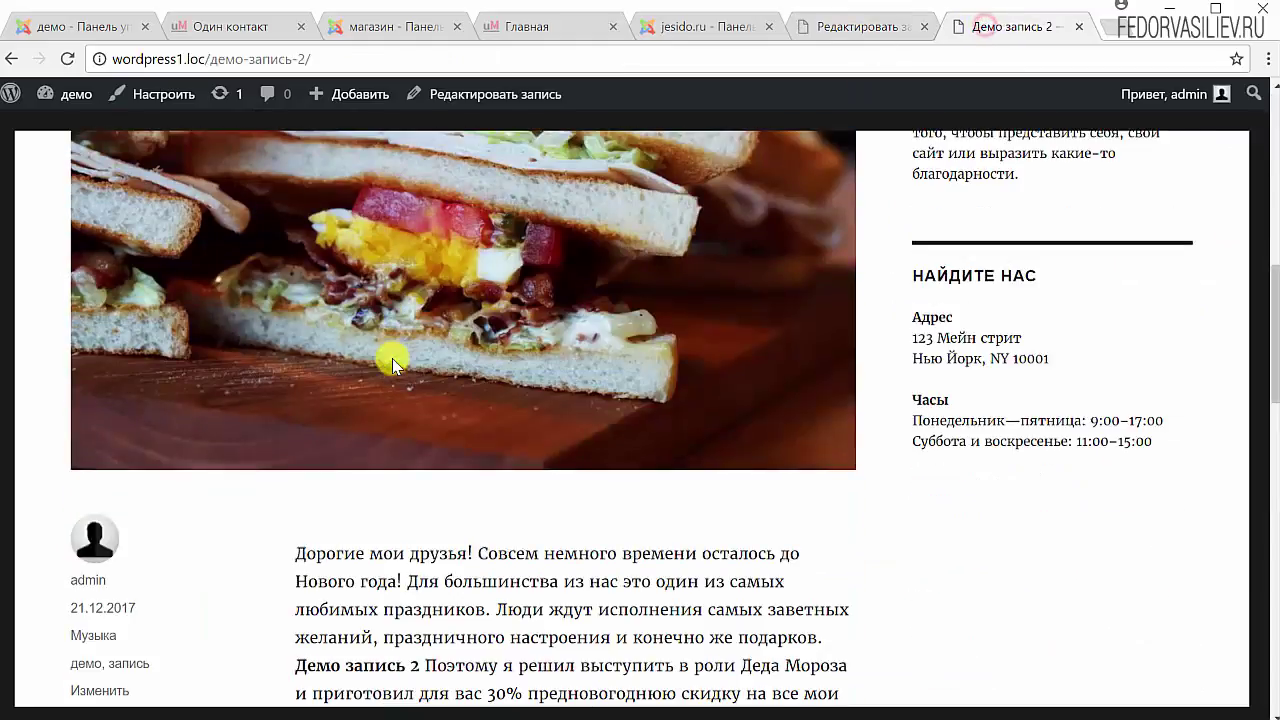
scroll(392, 358, down, 8)
scroll(408, 380, up, 3)
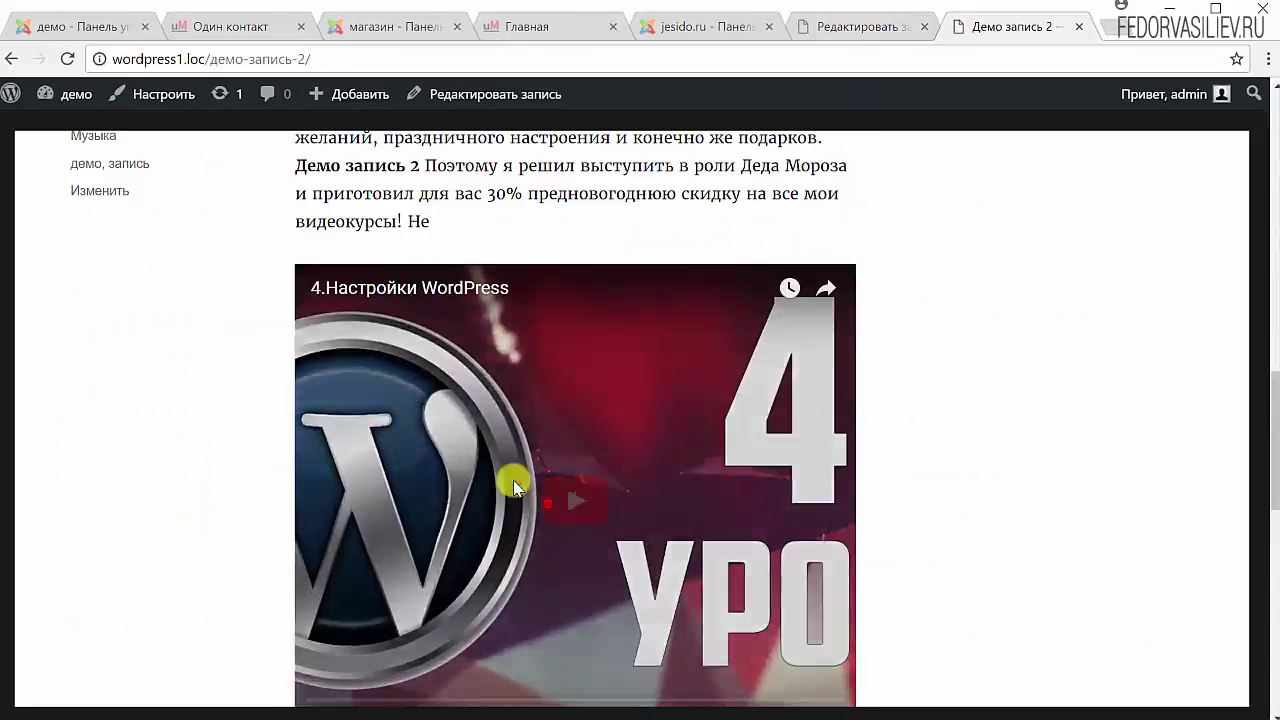
Play the embedded video fullscreen, exit, and return to the Редактировать запись tab.
click(513, 487)
scroll(443, 434, down, 1)
click(834, 622)
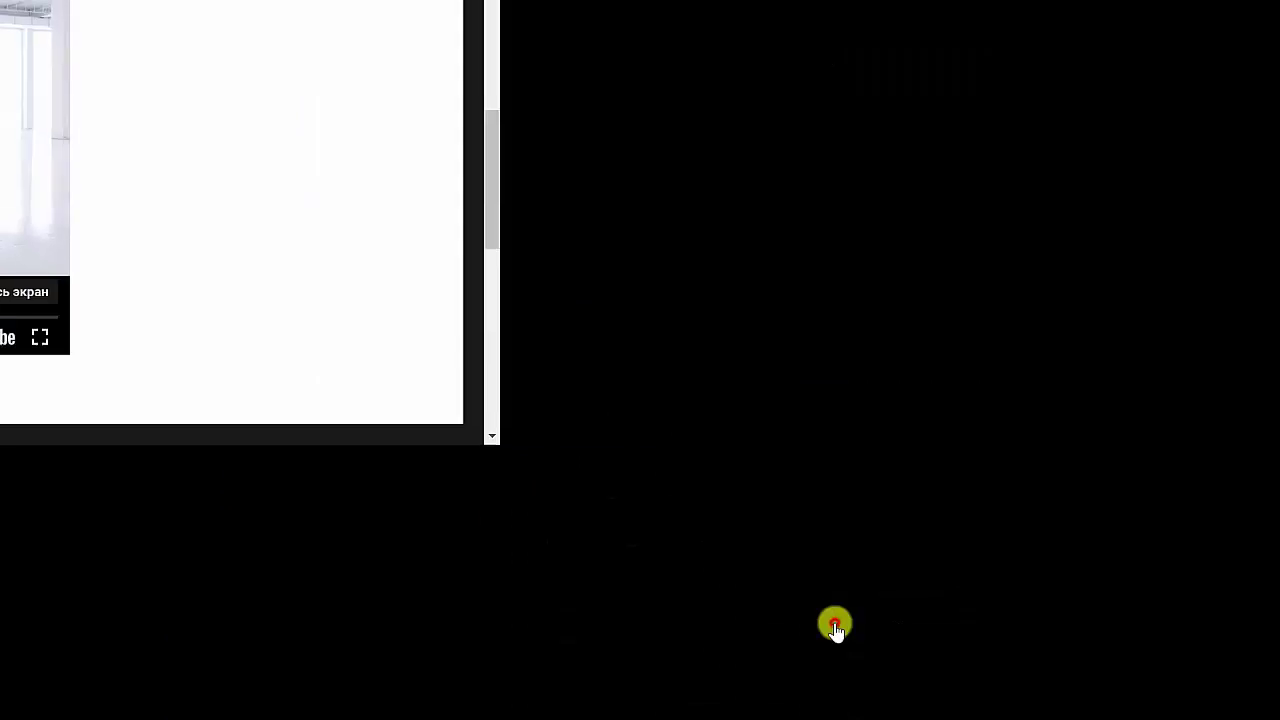
key(Escape)
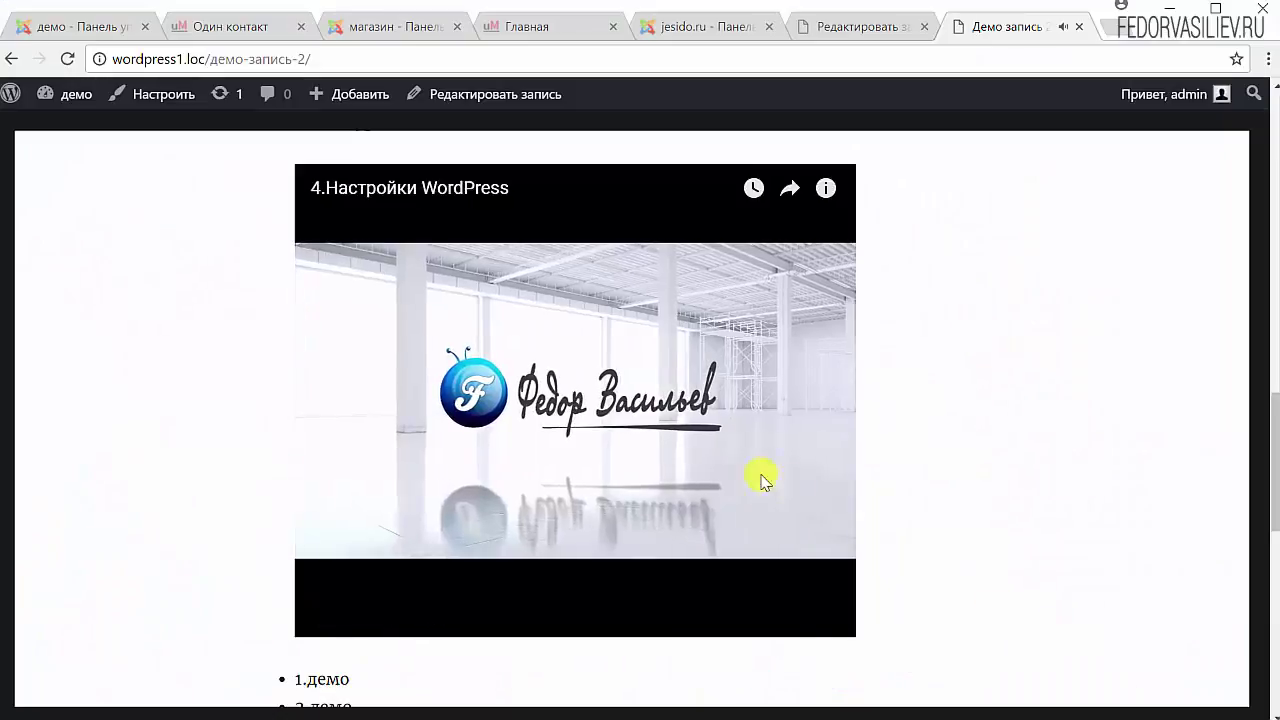
key(ctrl+shift+Tab)
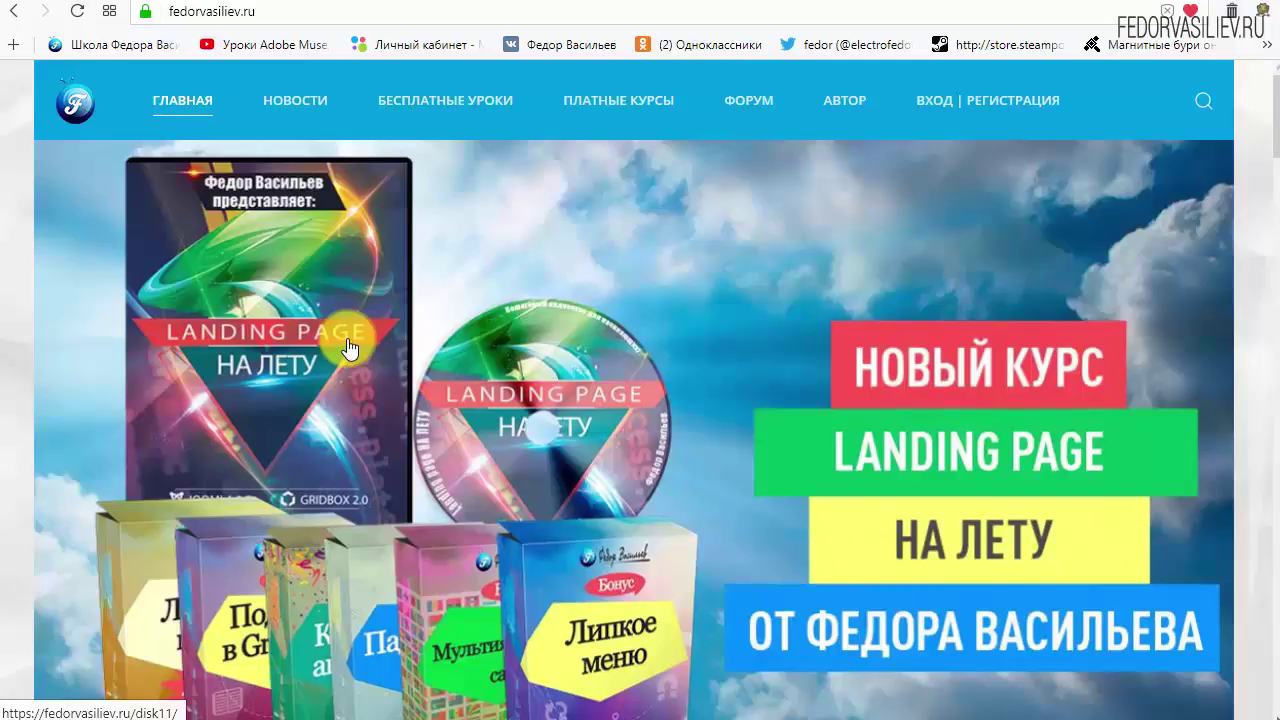
Go to the ВХОД | РЕГИСТРАЦИЯ page and open the ЕЩЁ НЕТ УЧЁТНОЙ ЗАПИСИ? form.
mouse_move(251, 80)
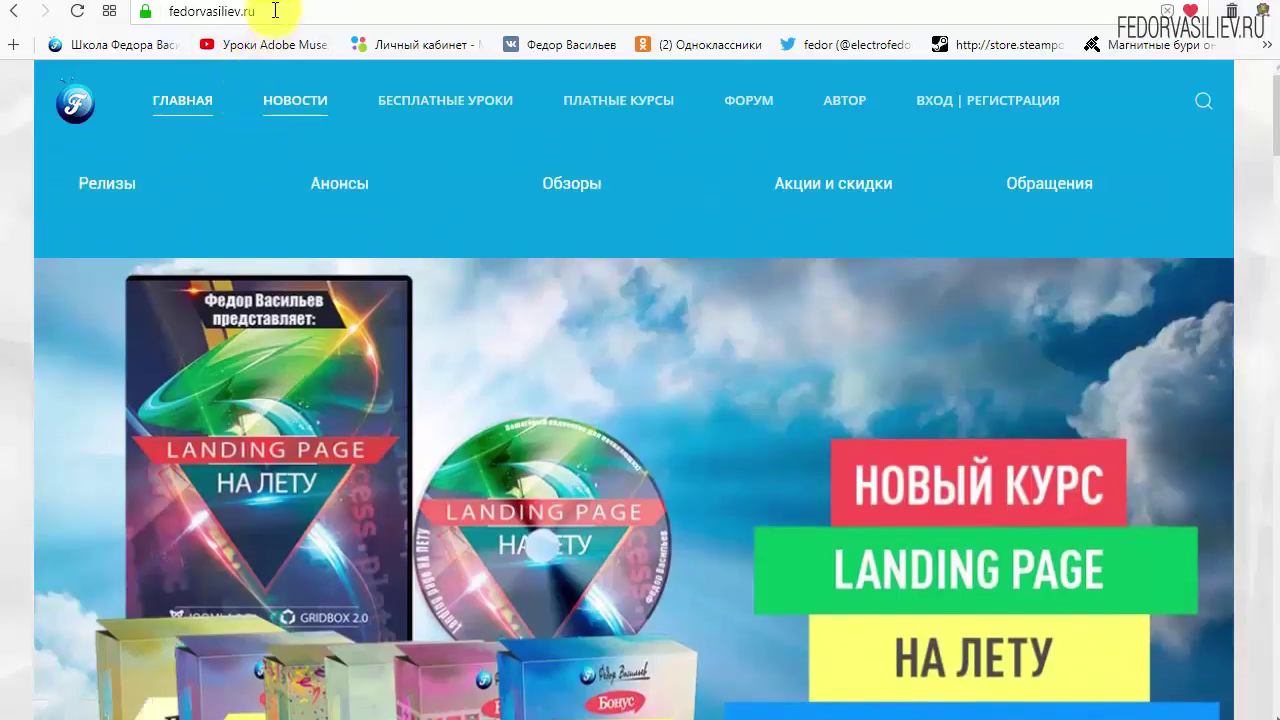
click(276, 11)
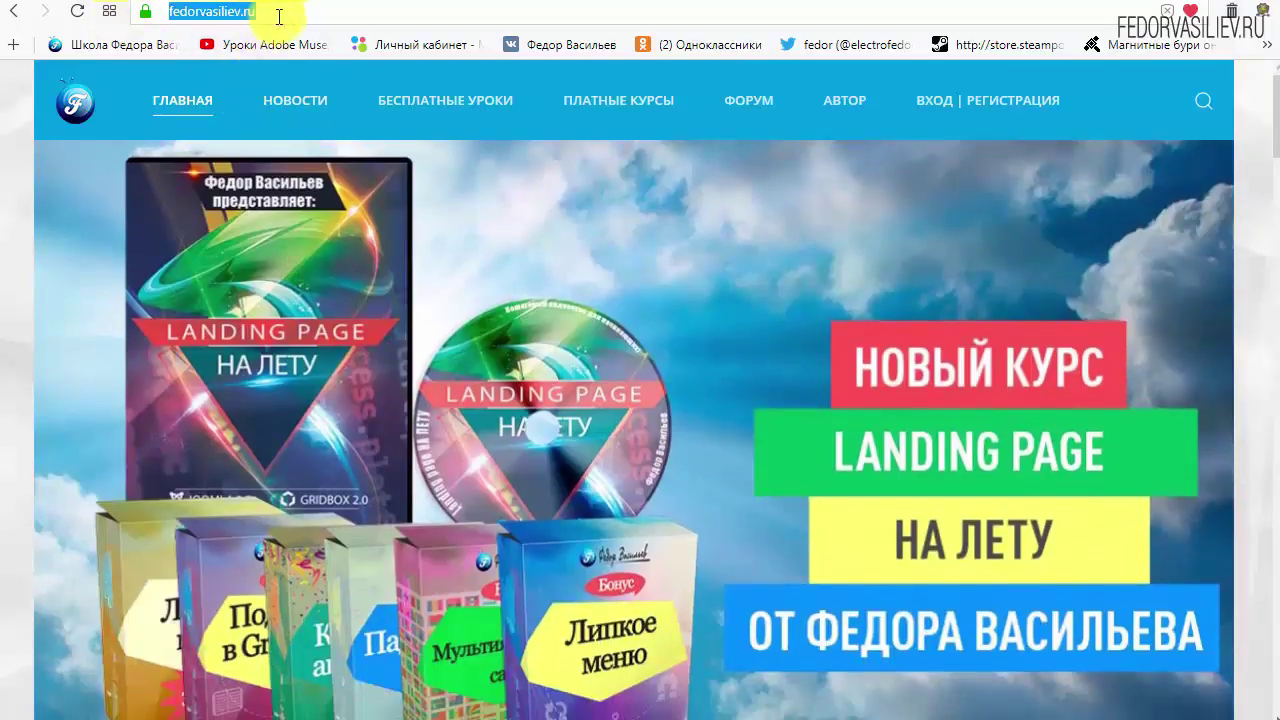
click(312, 12)
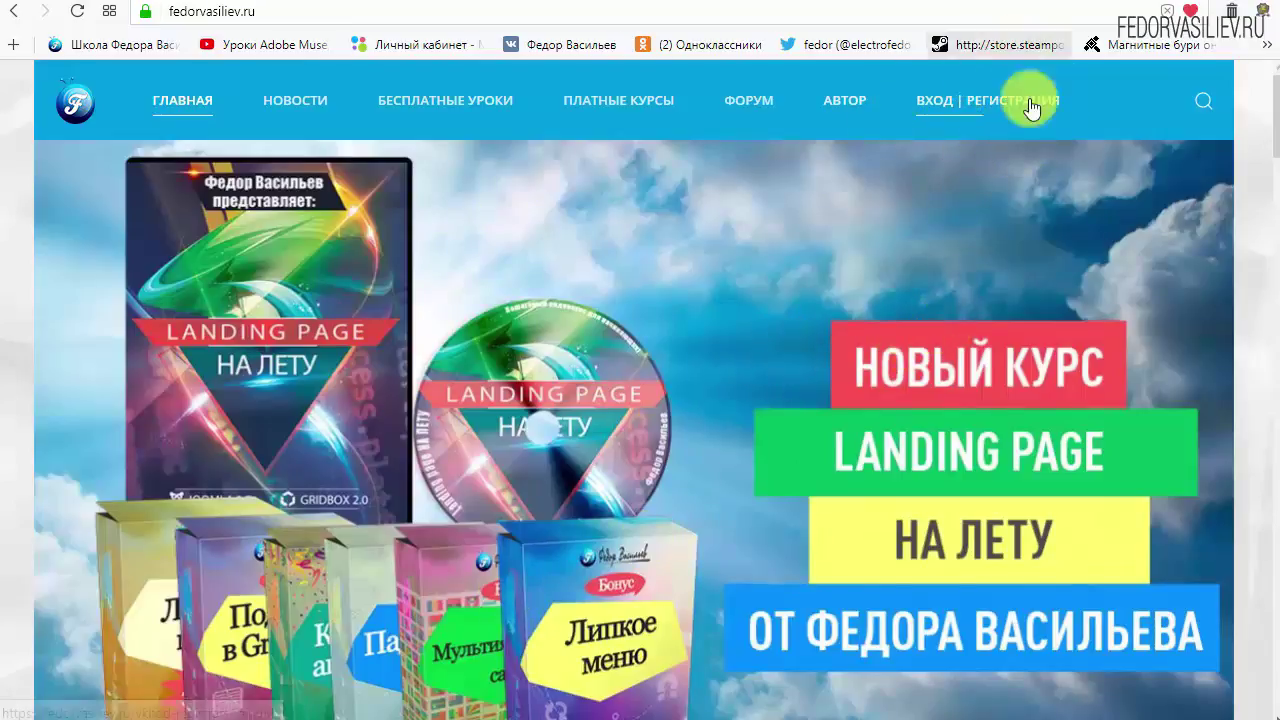
click(940, 100)
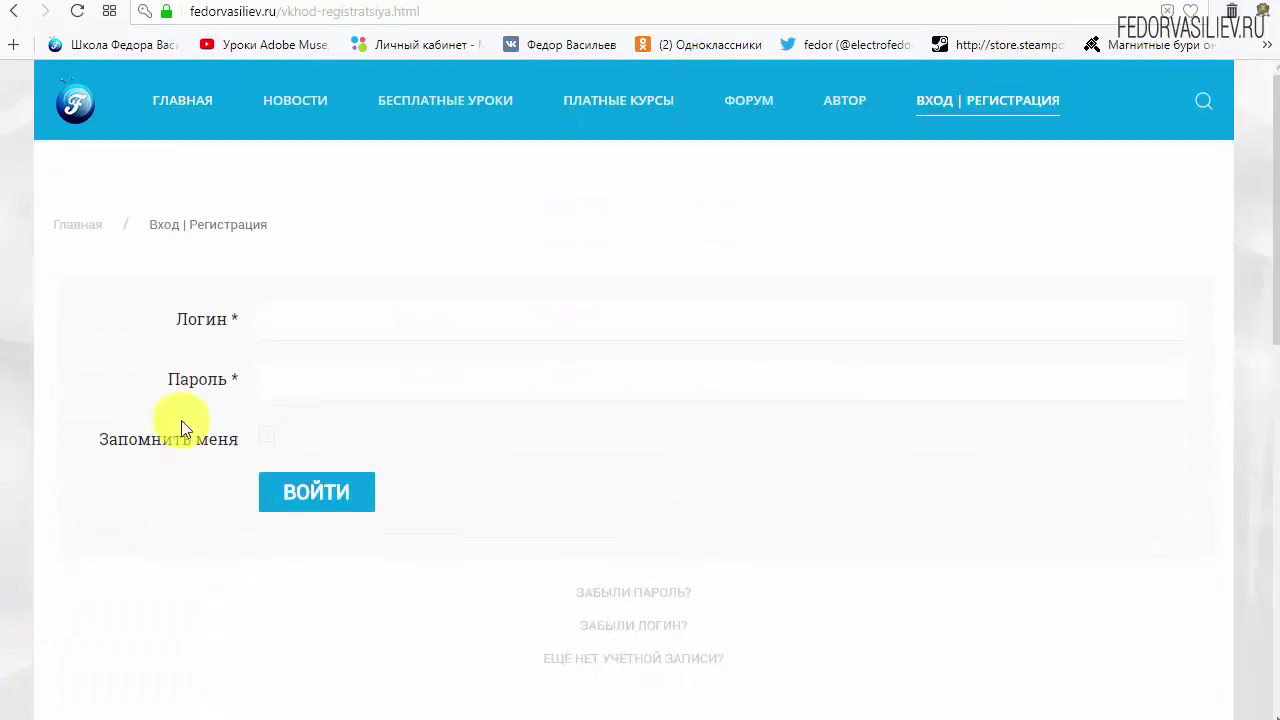
scroll(943, 500, down, 1)
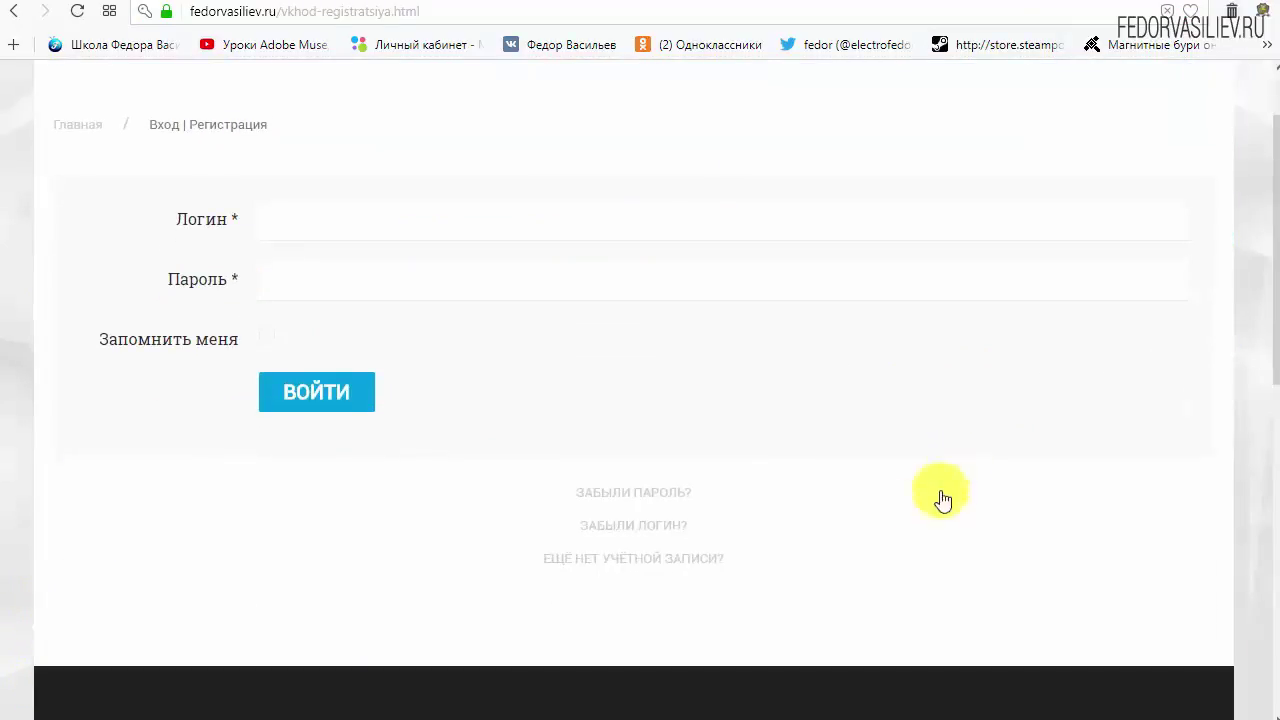
click(599, 558)
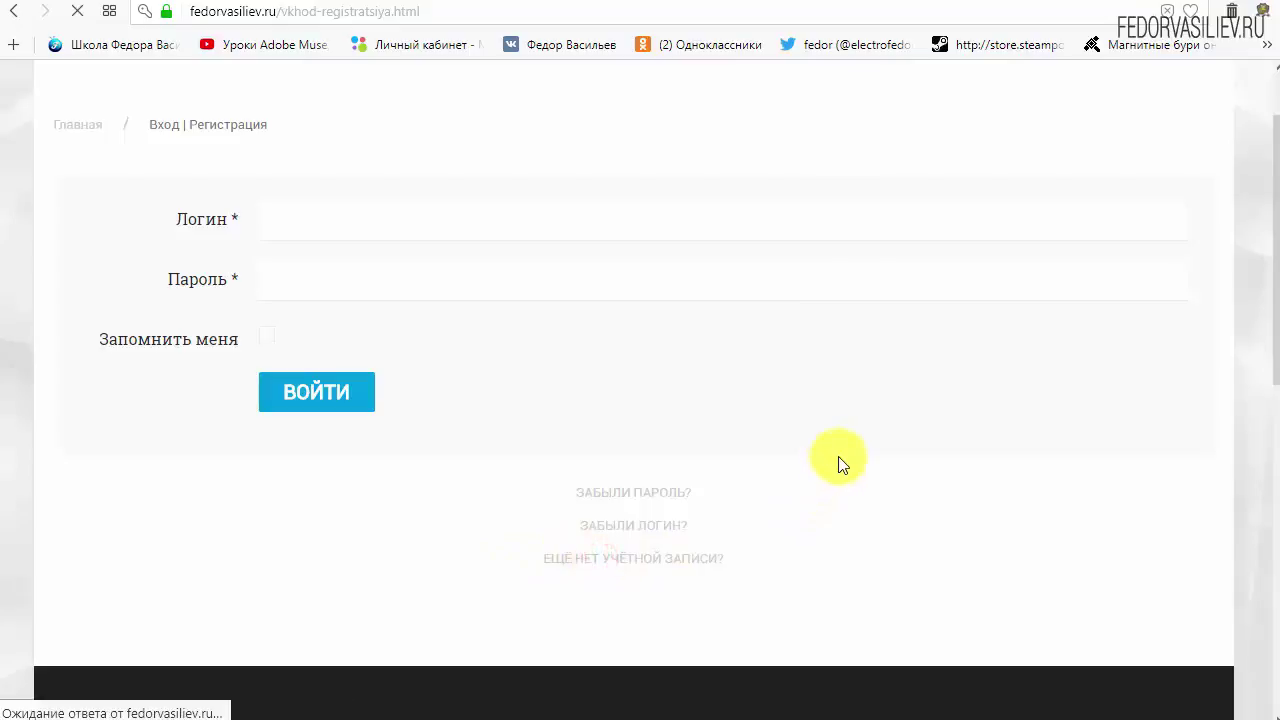
Fill in the name and login fields on the registration form.
scroll(643, 272, down, 1)
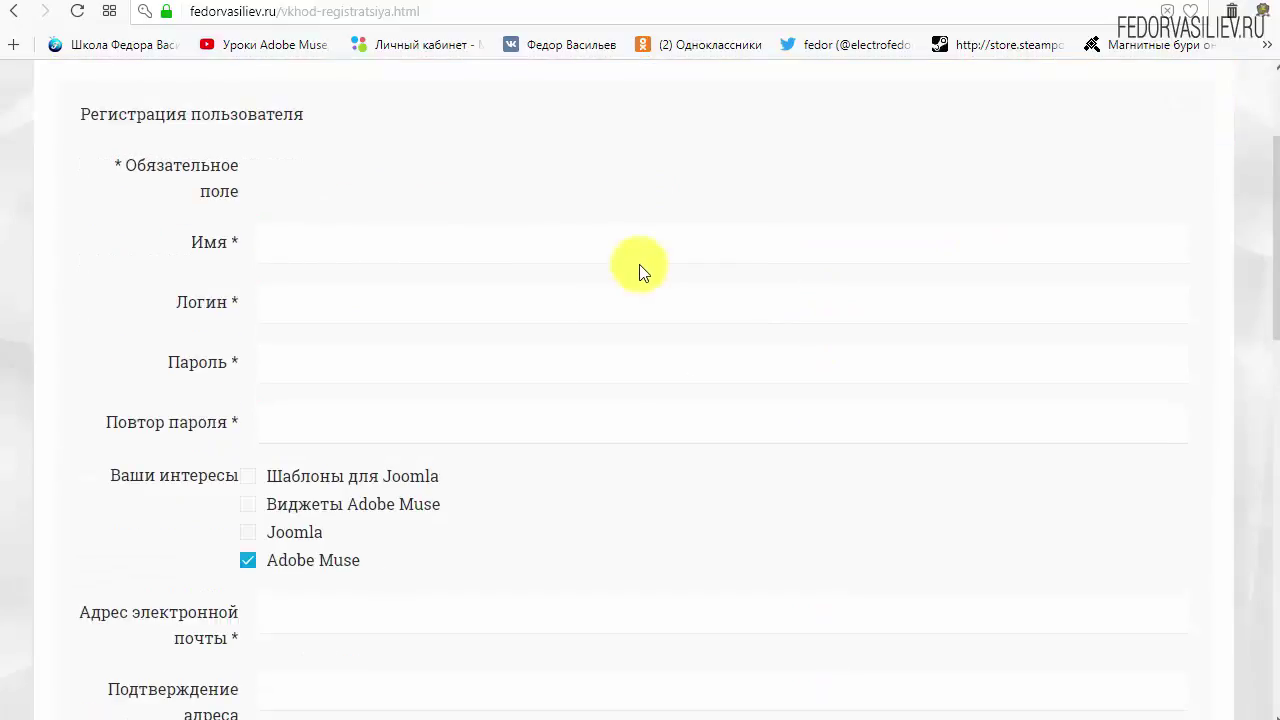
click(343, 247)
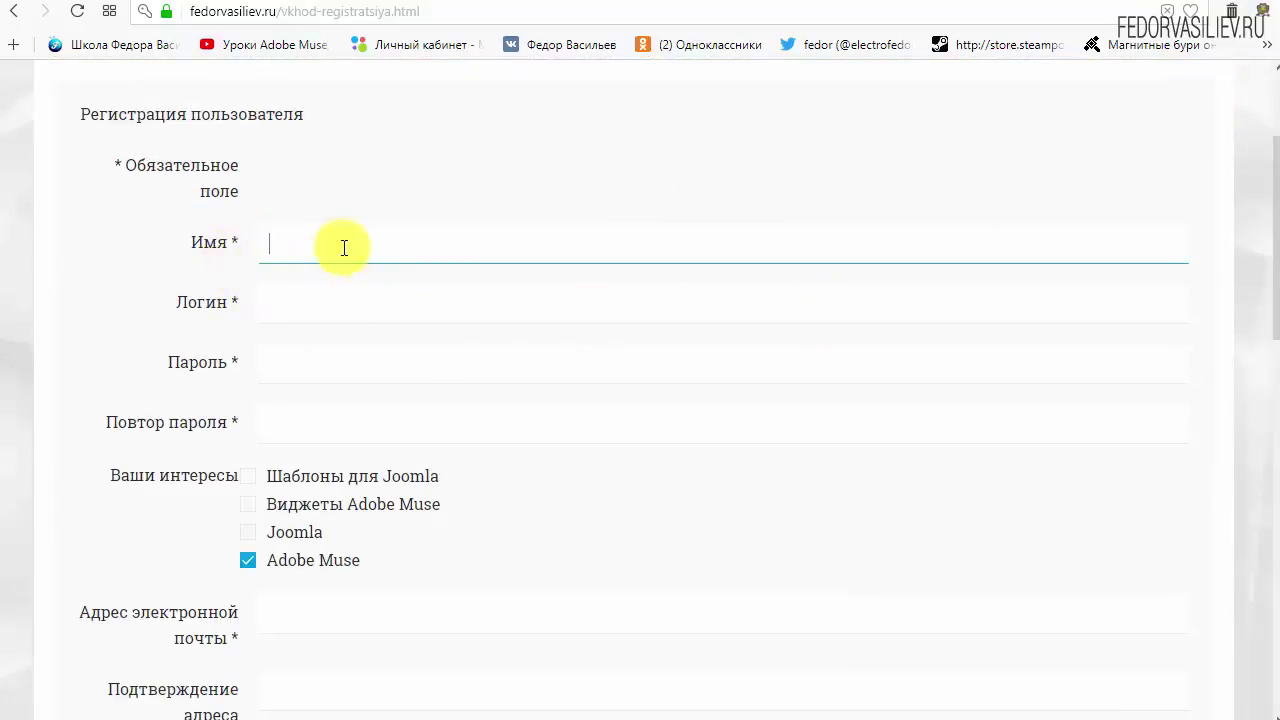
text(wp)
click(368, 310)
text(w)
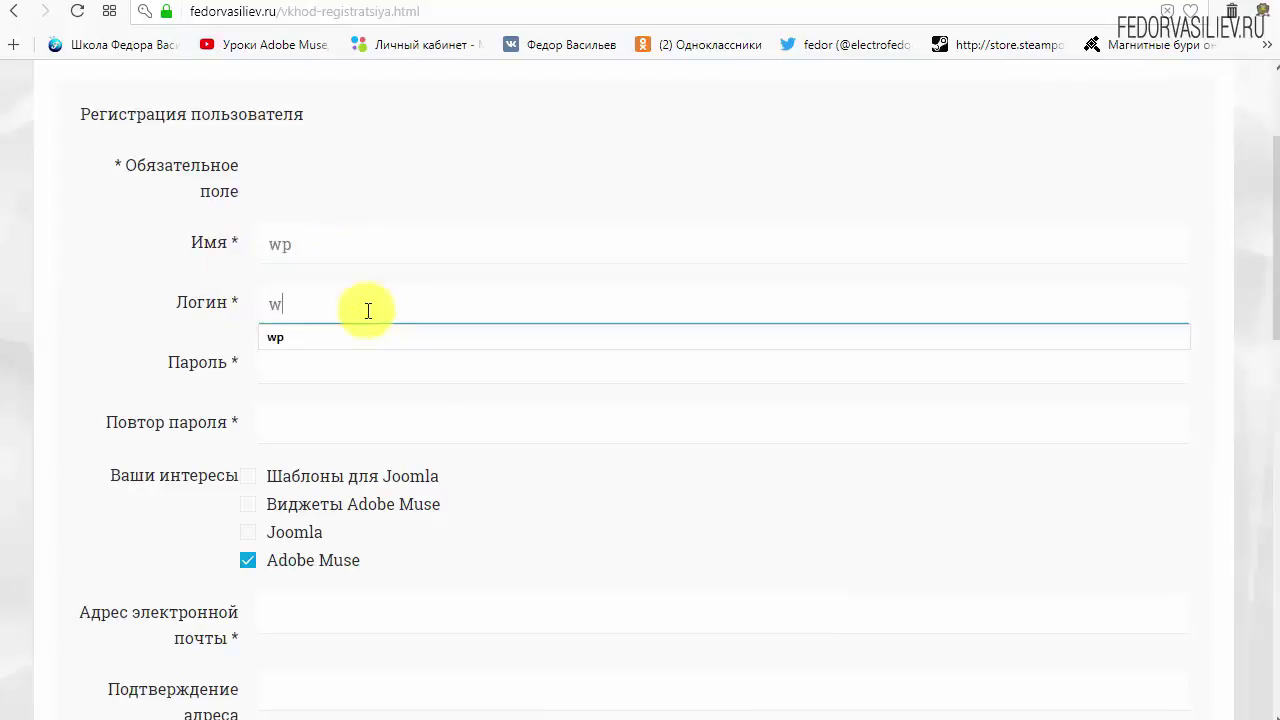
text(p)
click(477, 161)
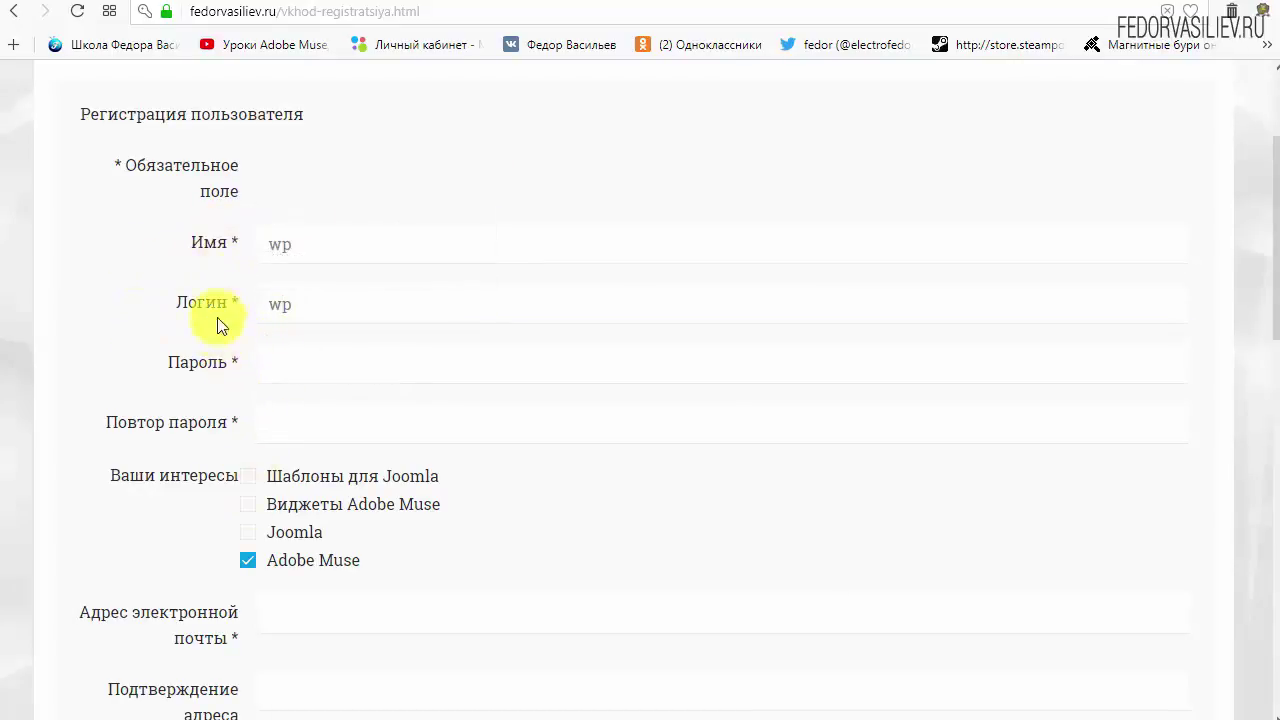
Enter the account password and fill in its confirmation field.
click(300, 364)
text(123456)
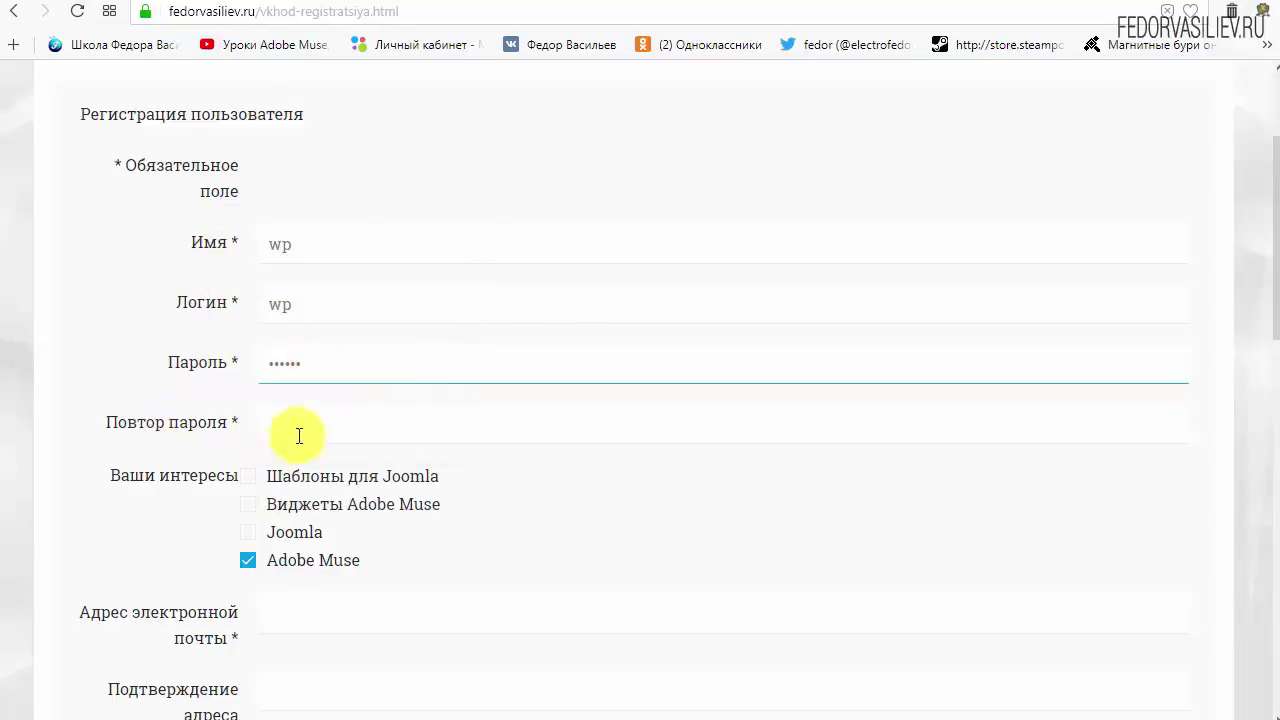
click(299, 436)
click(290, 480)
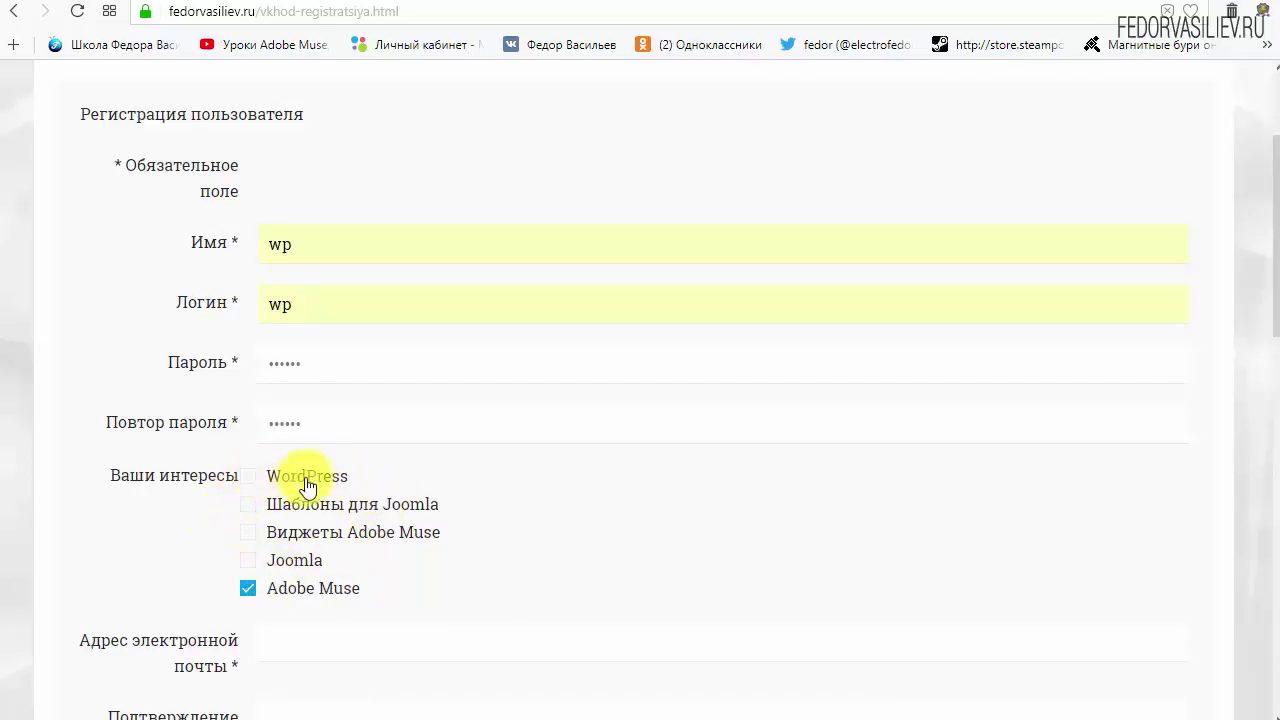
Tick WordPress and untick Adobe Muse under Ваши интересы.
drag(297, 481, 247, 497)
click(247, 475)
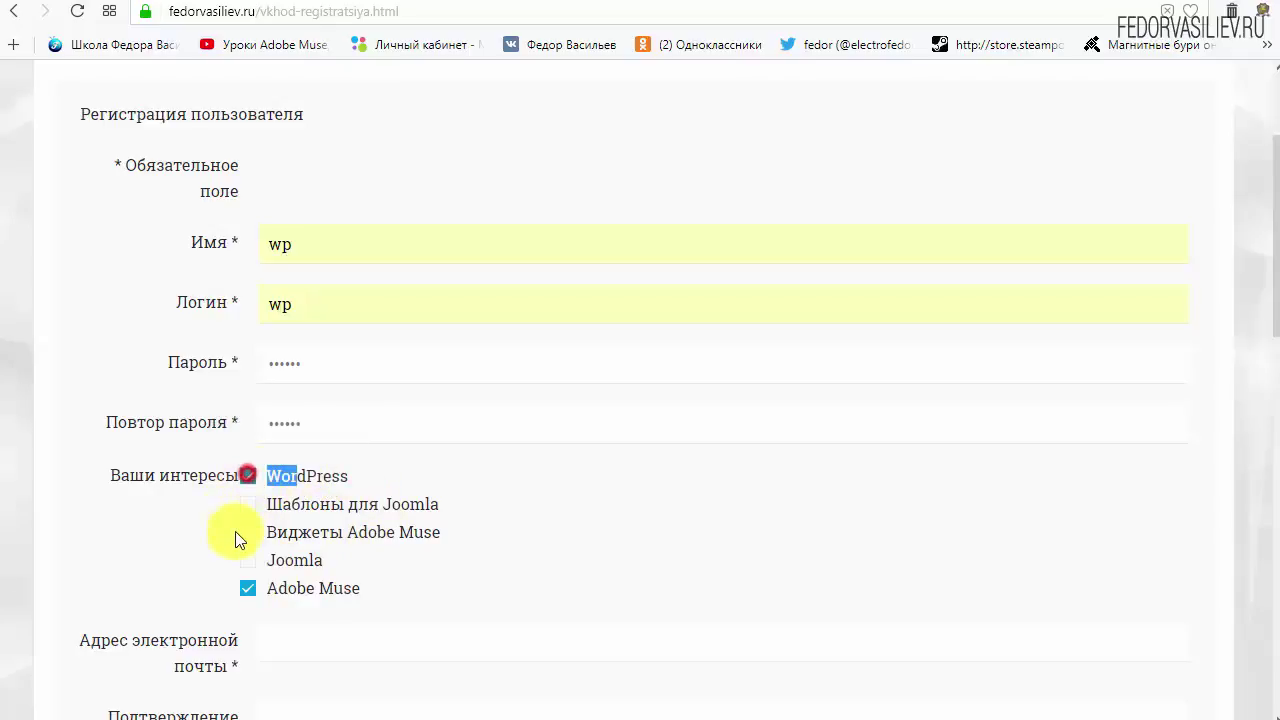
click(377, 477)
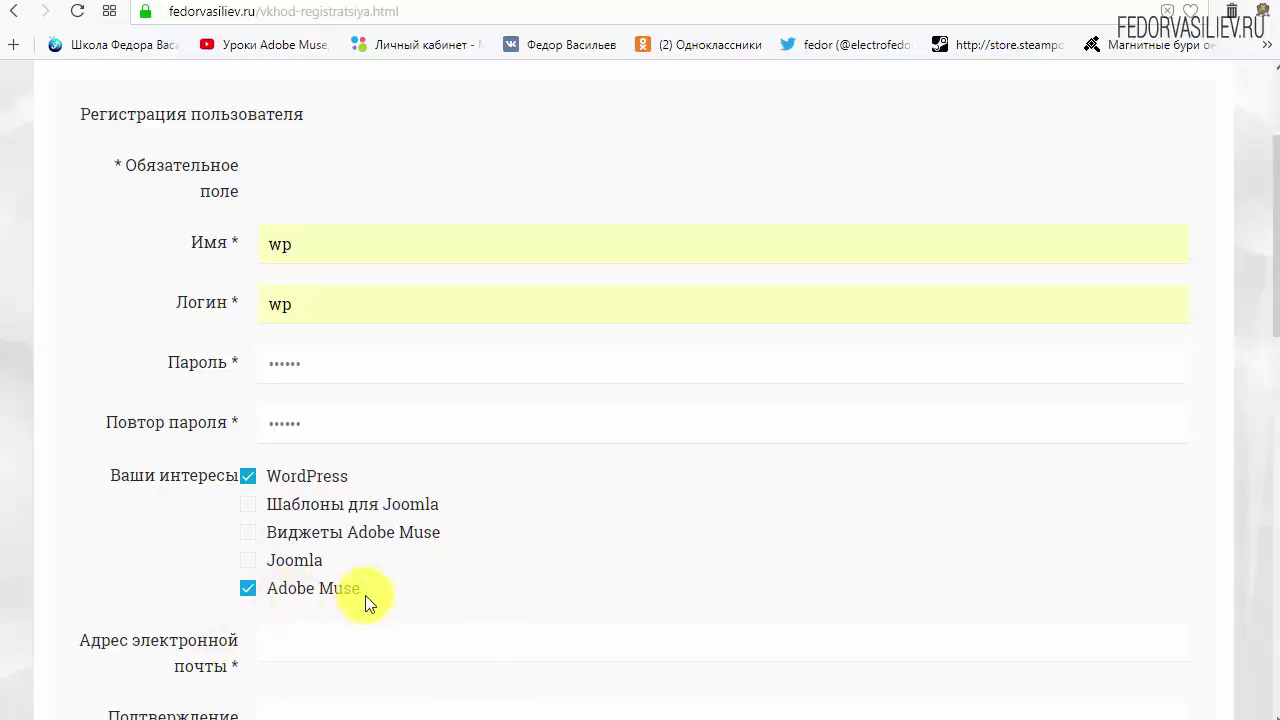
click(248, 590)
Paste the account's e-mail address into both e-mail fields.
scroll(600, 490, down, 4)
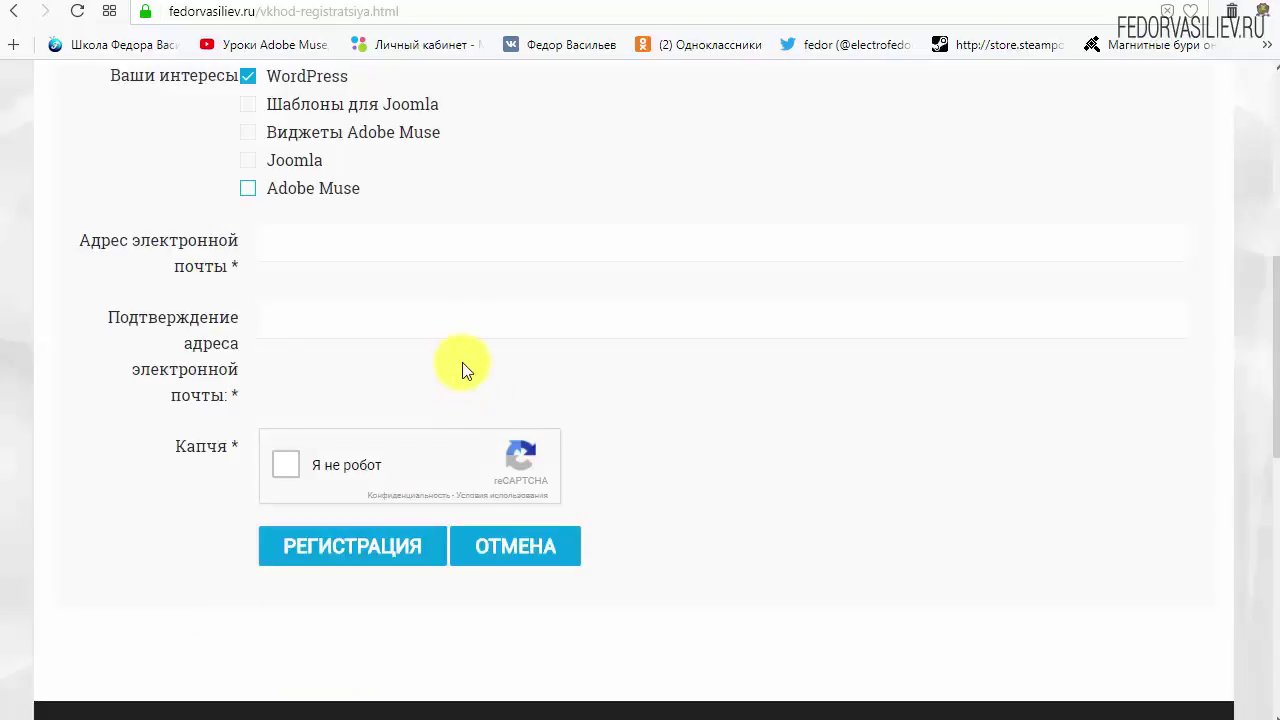
click(274, 248)
right_click(332, 252)
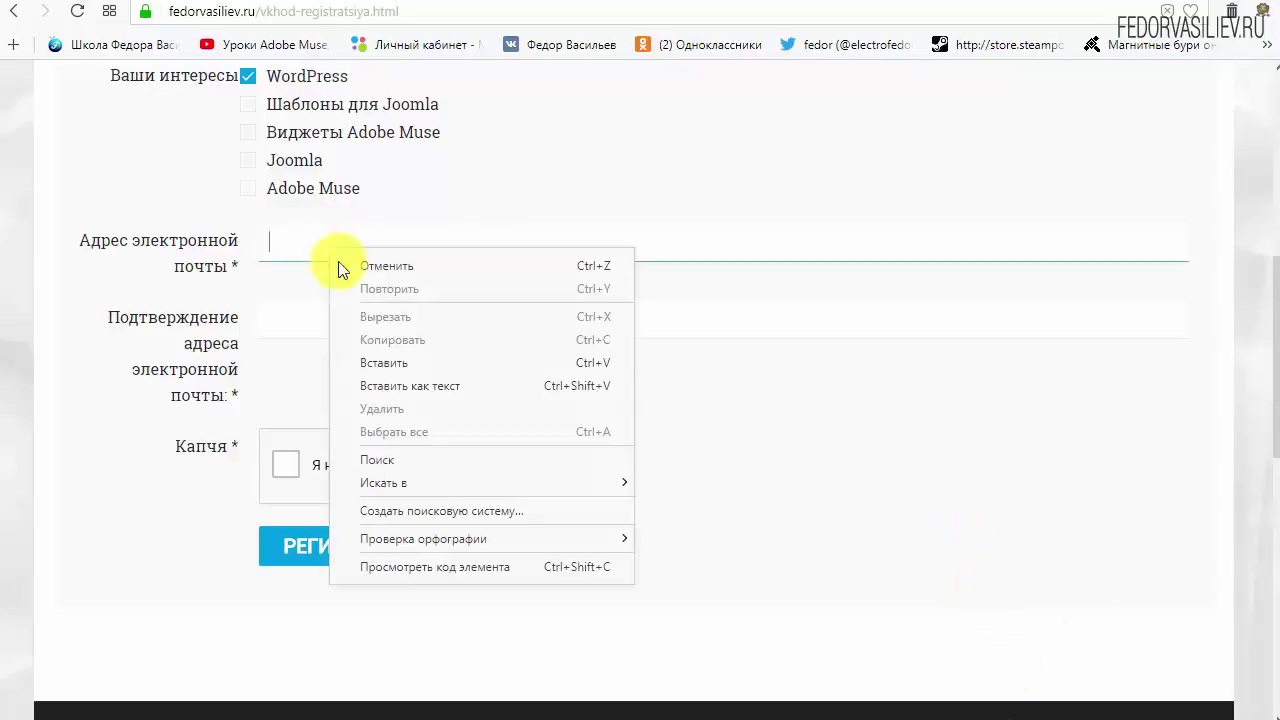
click(403, 358)
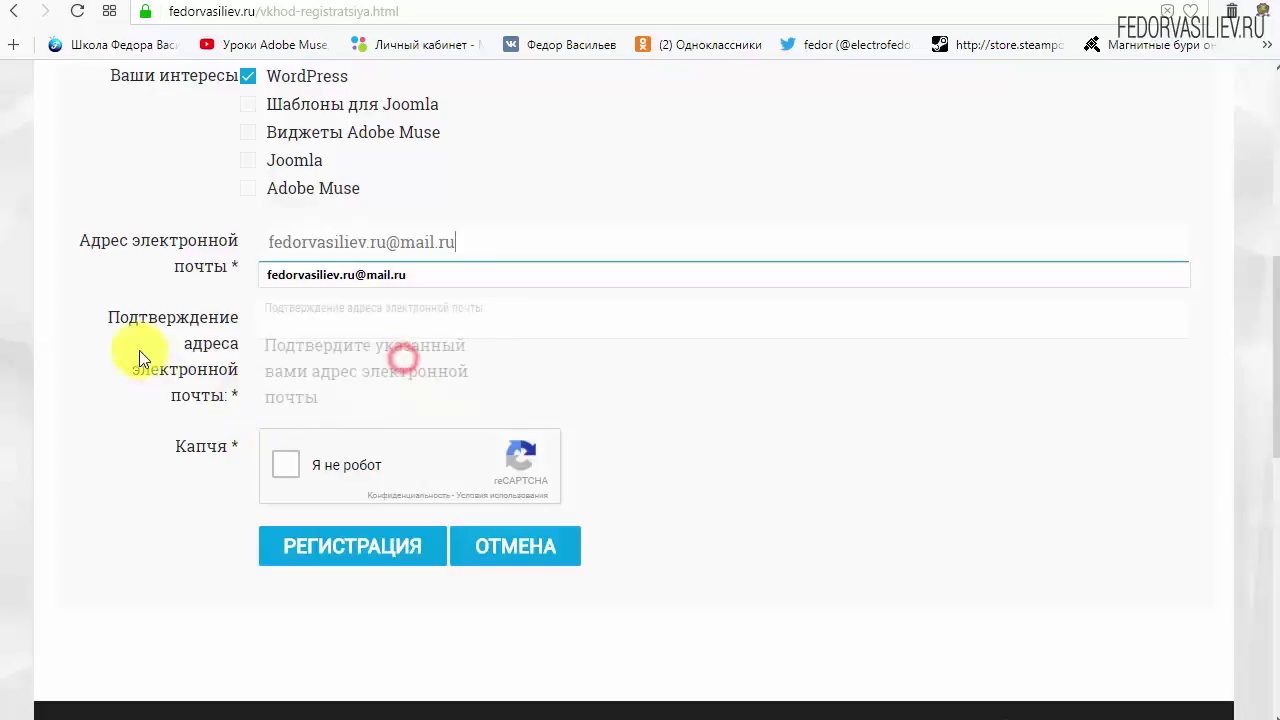
right_click(431, 314)
click(485, 420)
click(886, 429)
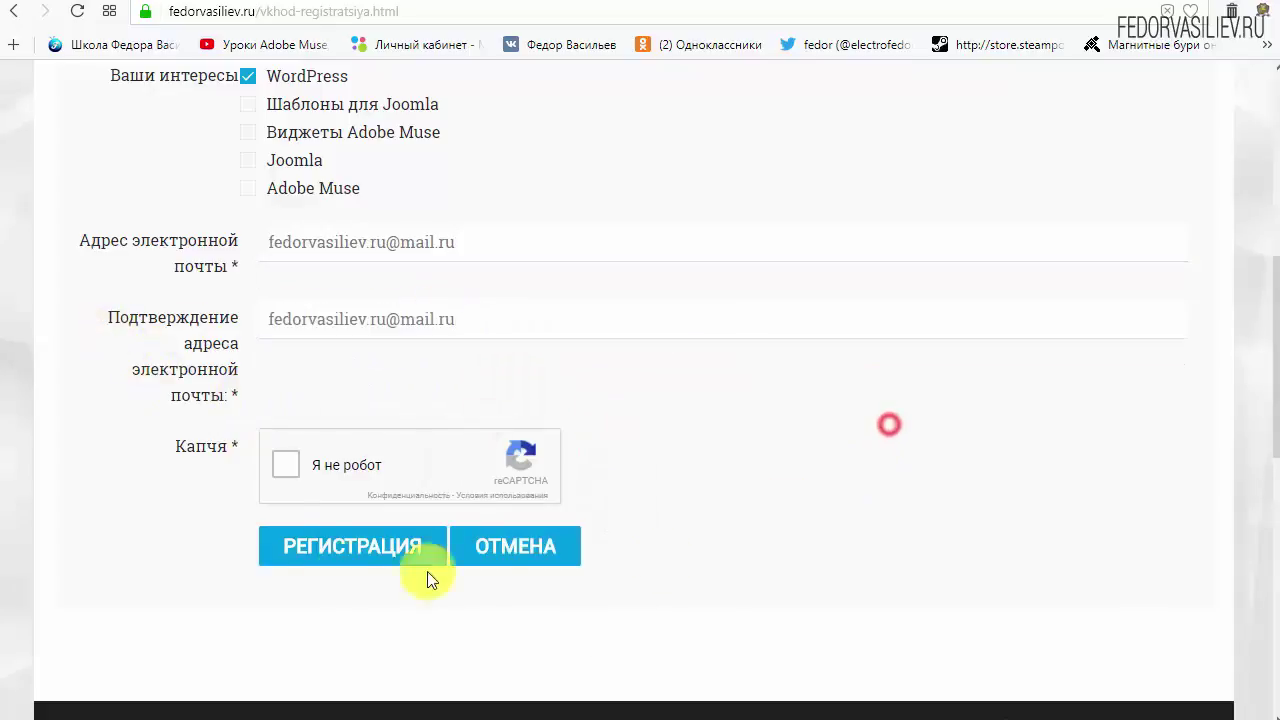
Tick 'Я не робот' and submit the form with РЕГИСТРАЦИЯ.
click(287, 470)
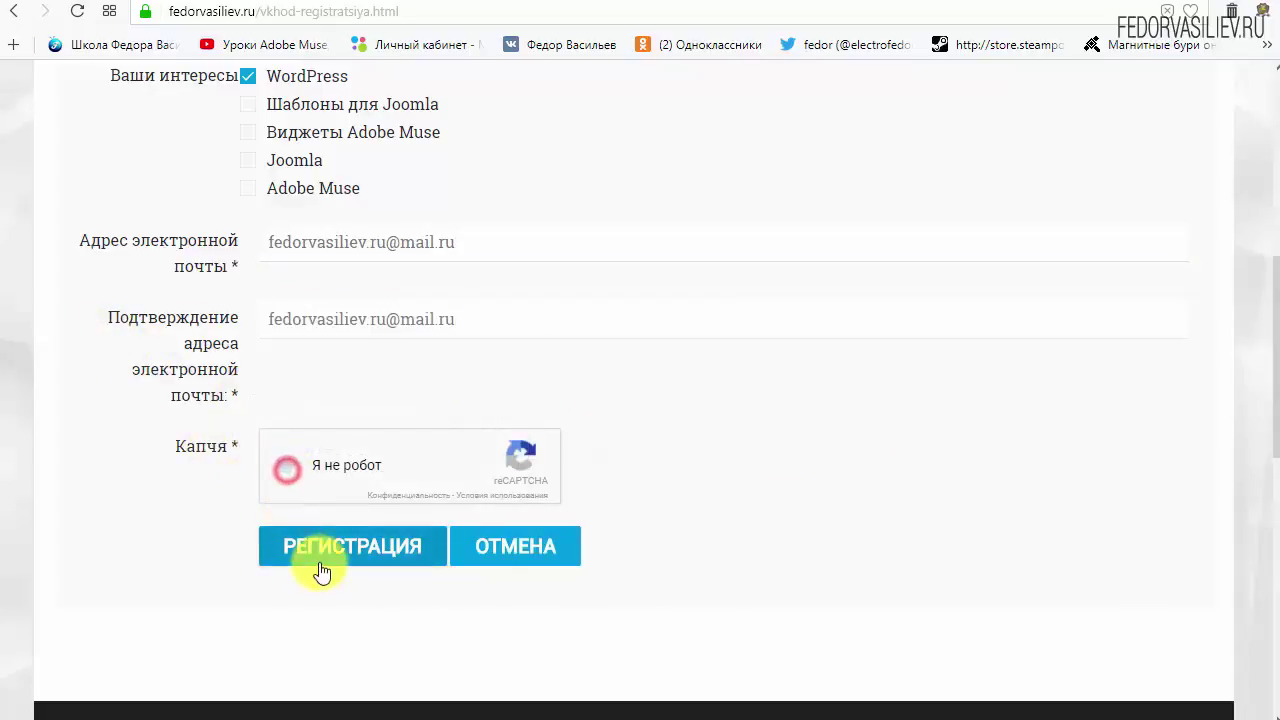
mouse_move(192, 462)
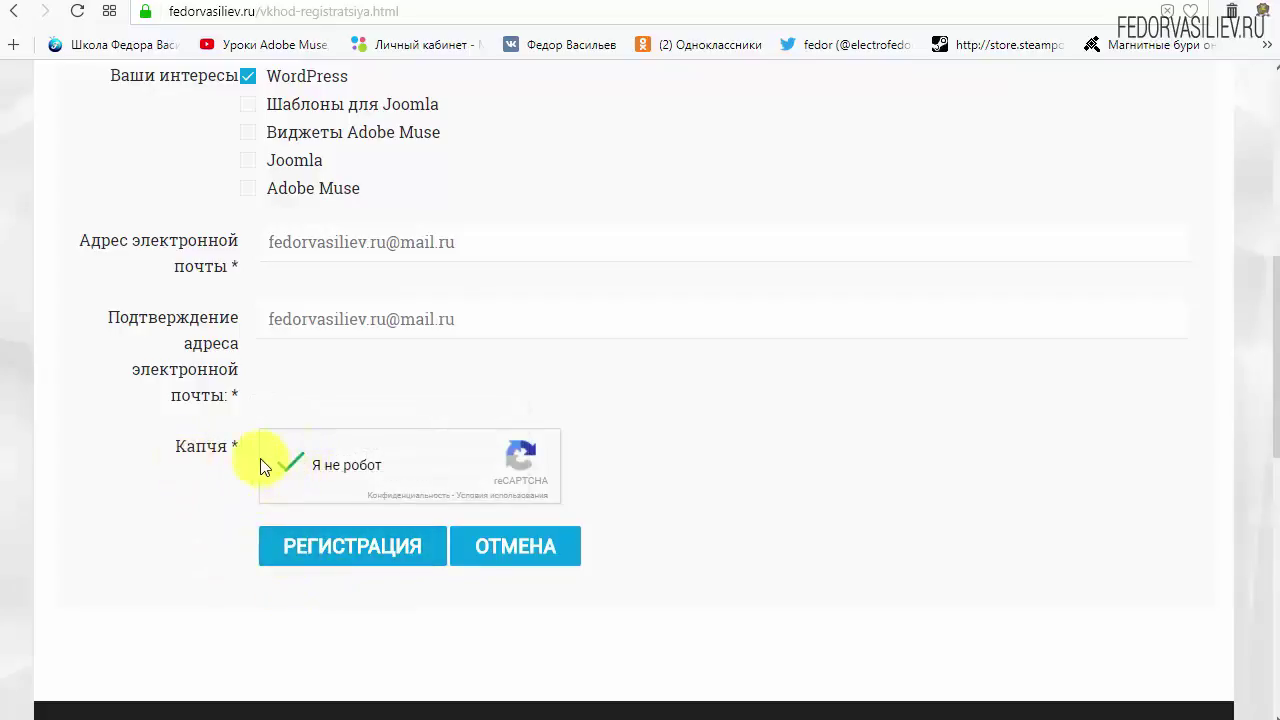
click(329, 544)
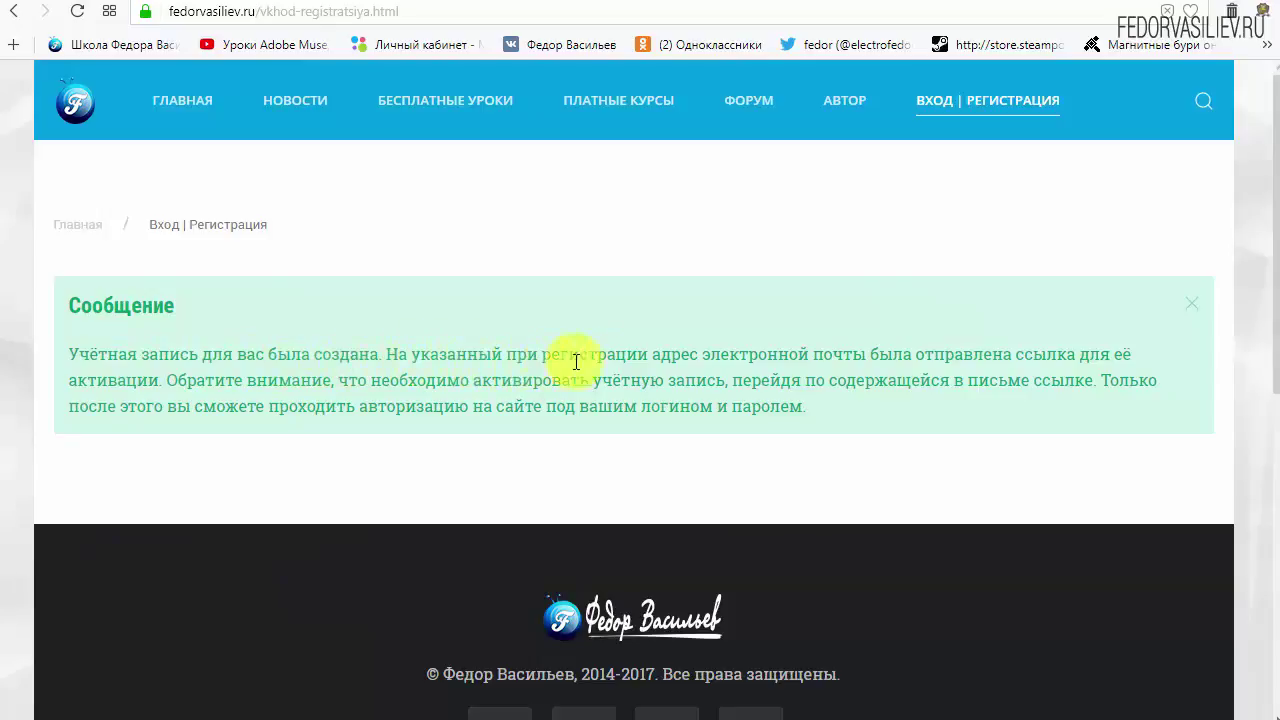
Read the account-created notice, then switch to the Mail.ru inbox tab.
drag(711, 355, 860, 352)
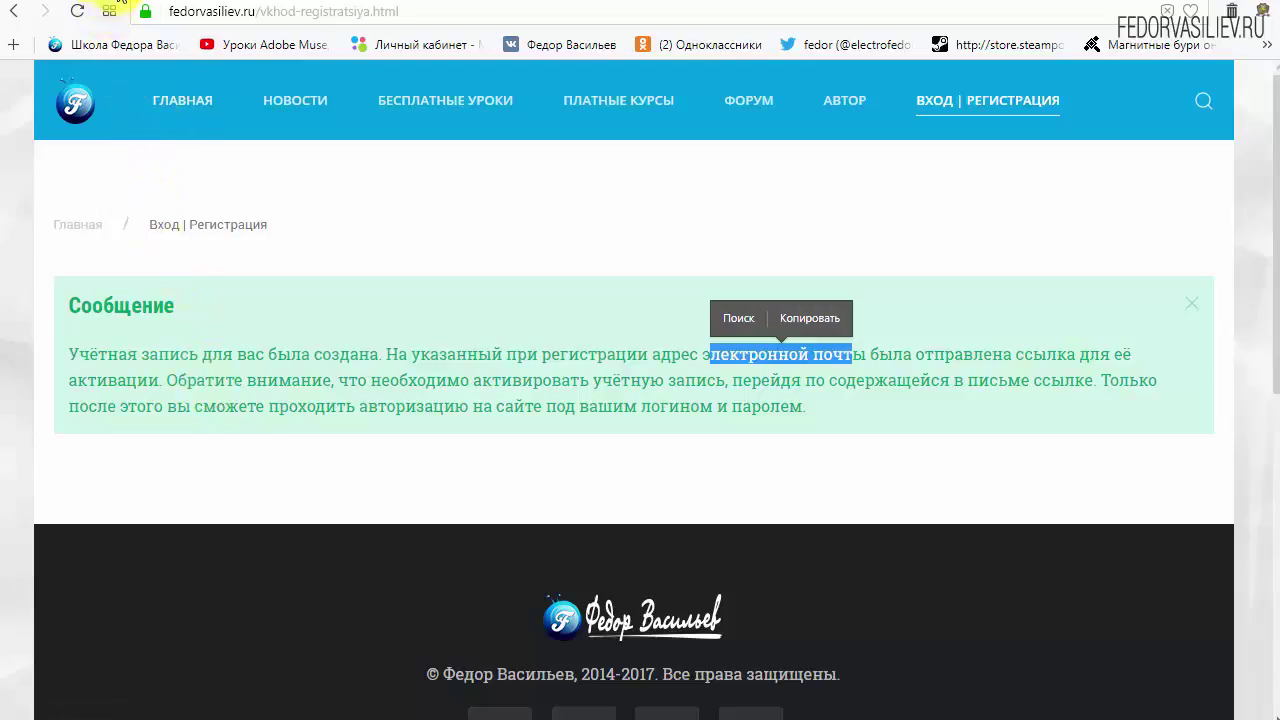
click(88, 3)
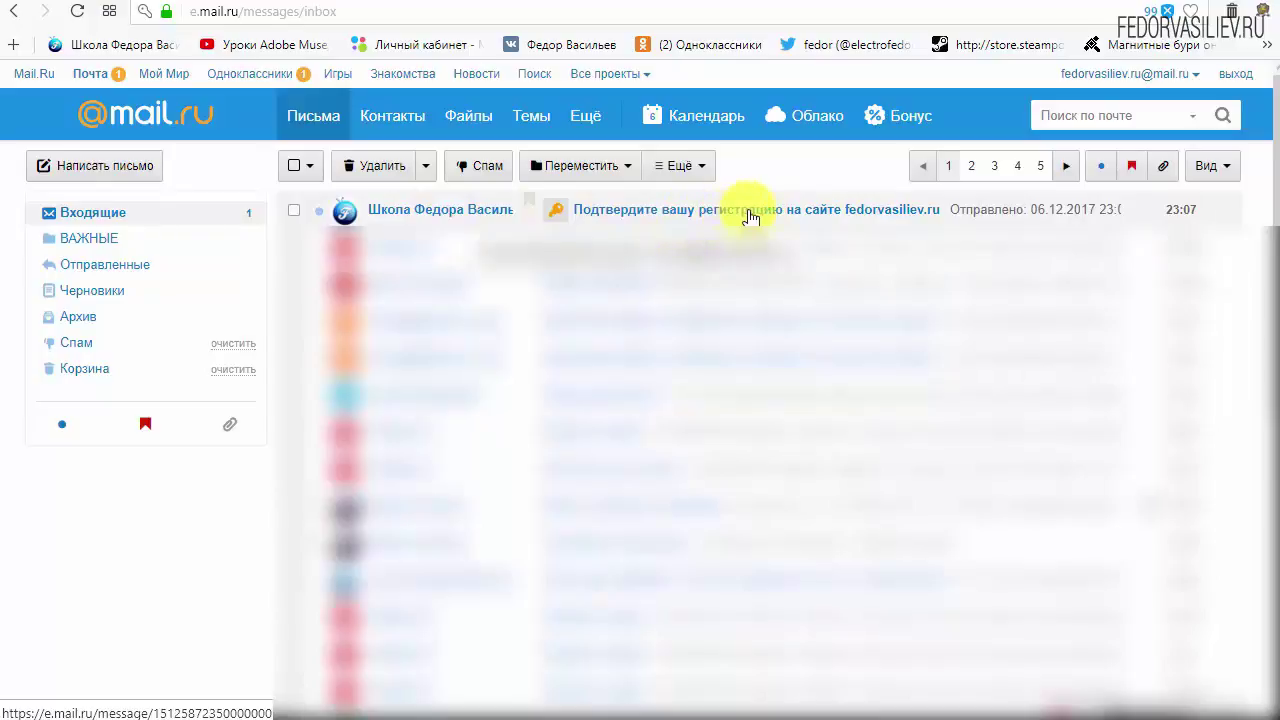
Open the fedorvasiliev.ru registration confirmation email and review its login details.
click(418, 213)
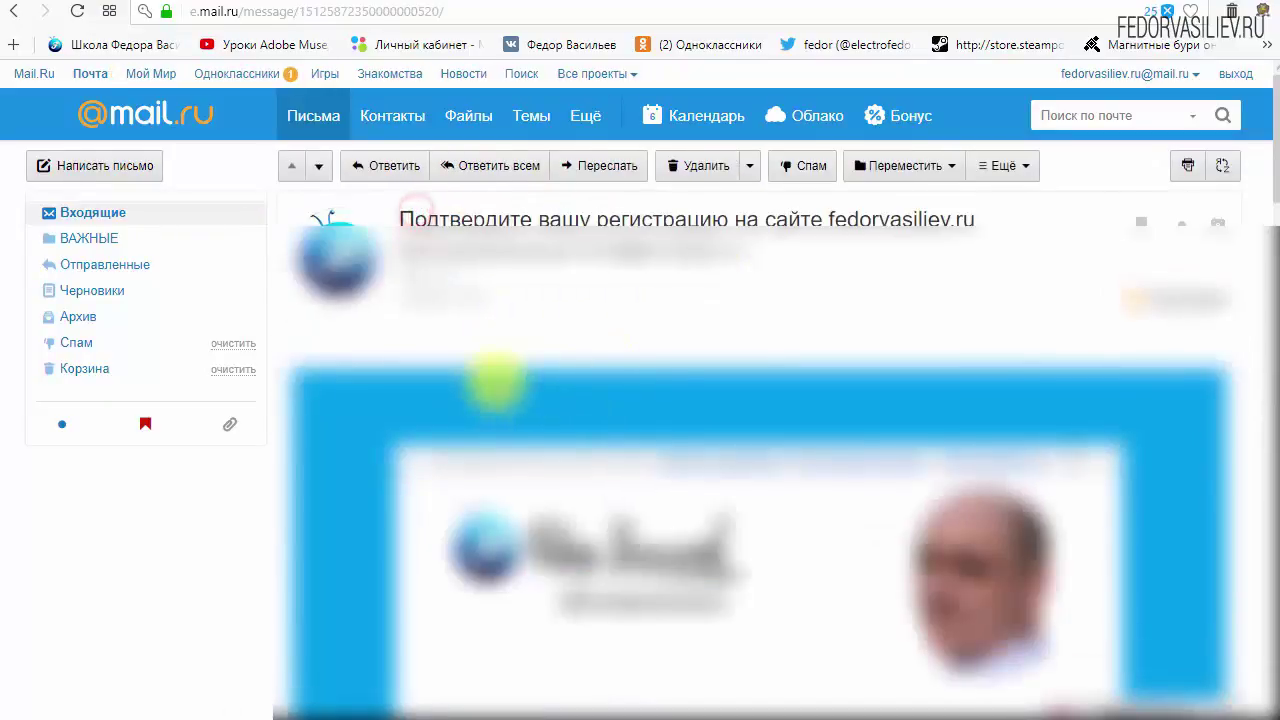
scroll(497, 380, down, 1)
scroll(420, 374, down, 3)
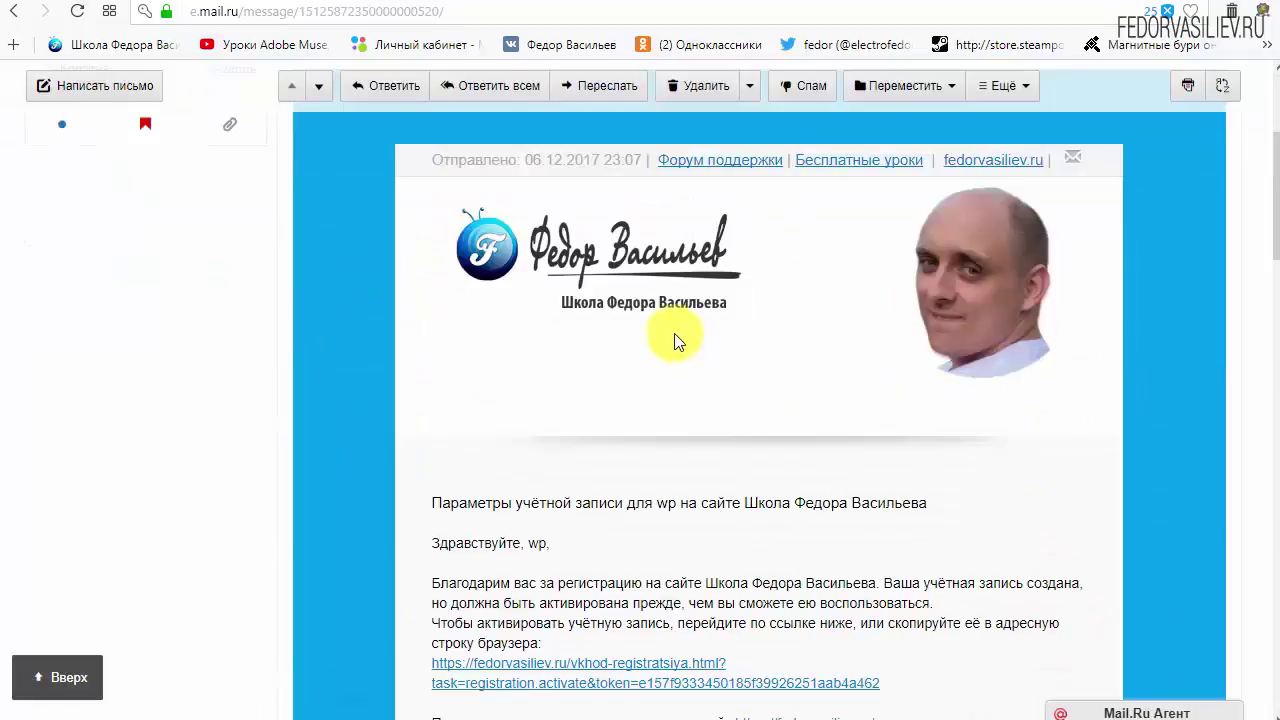
scroll(674, 341, down, 3)
click(541, 506)
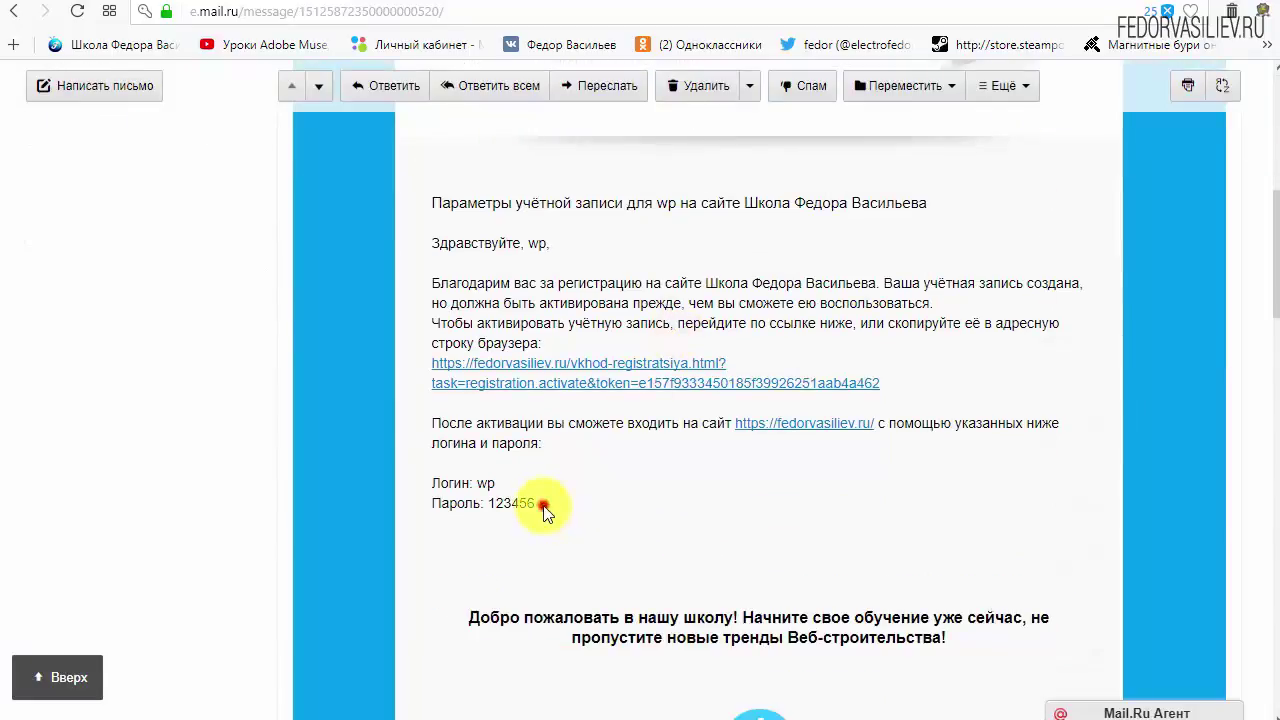
drag(545, 512, 514, 488)
click(655, 490)
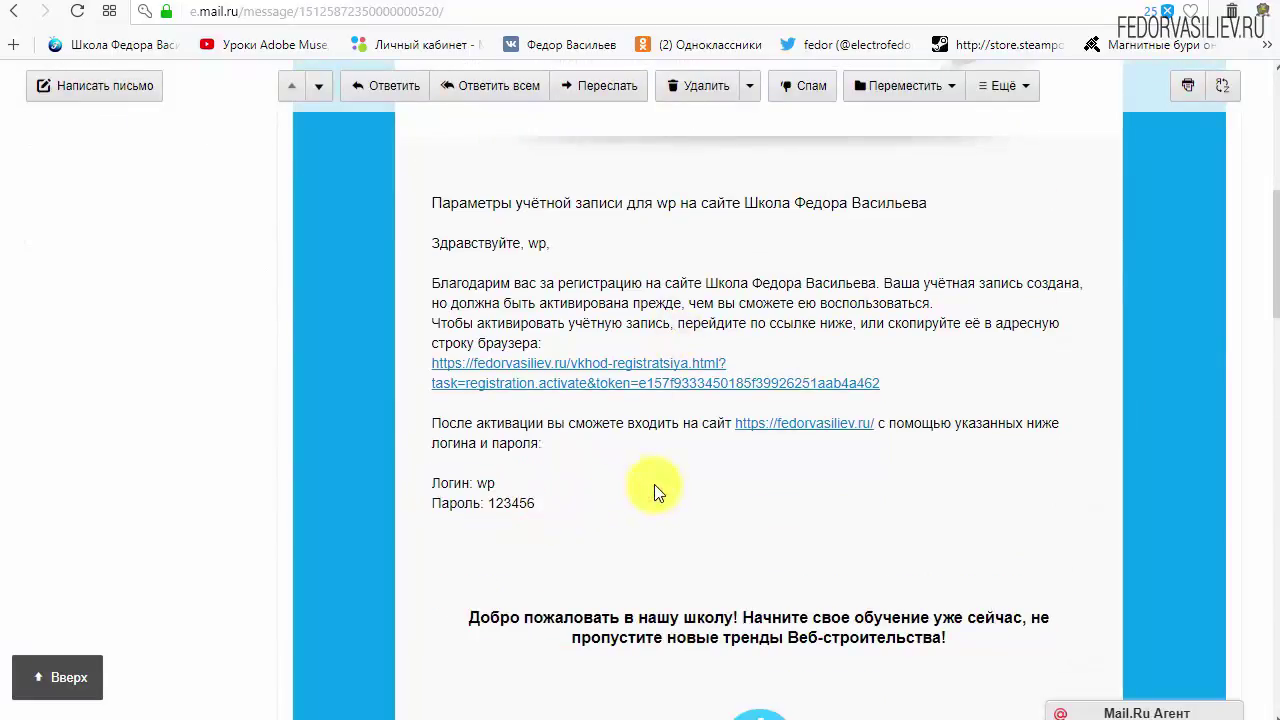
Follow the account activation link in the letter.
scroll(643, 486, down, 6)
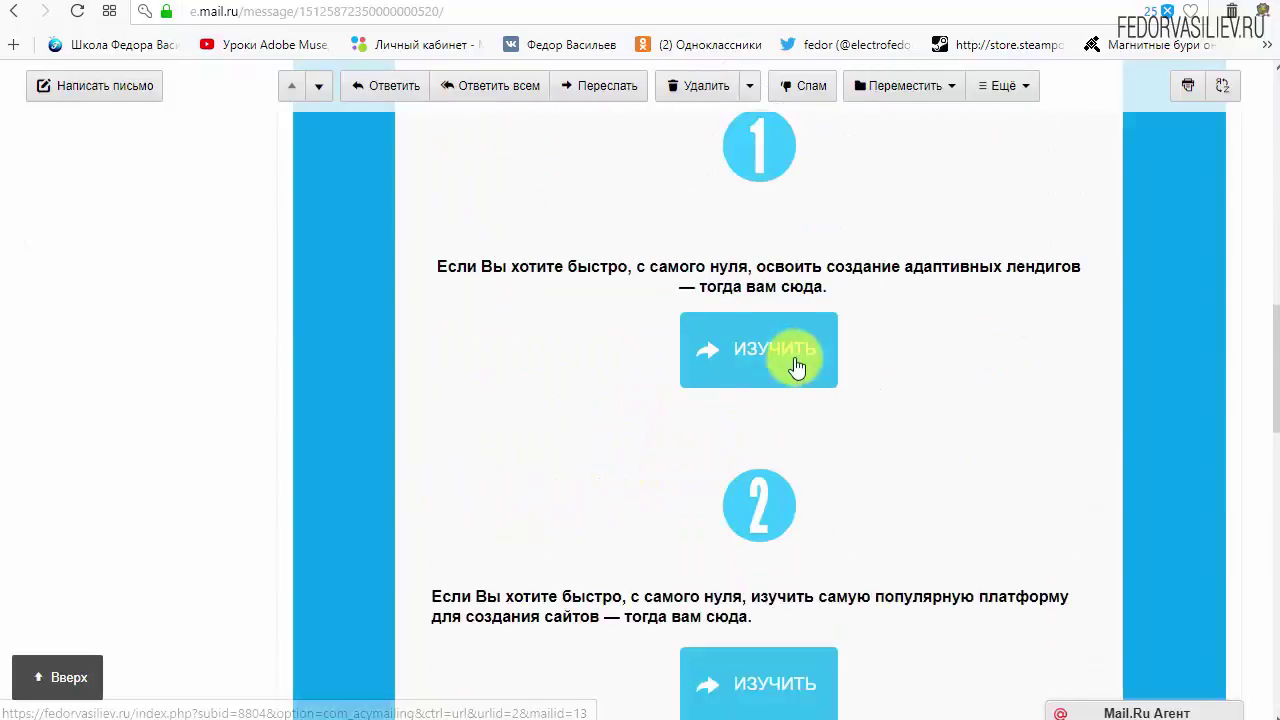
scroll(766, 351, down, 3)
scroll(556, 501, up, 10)
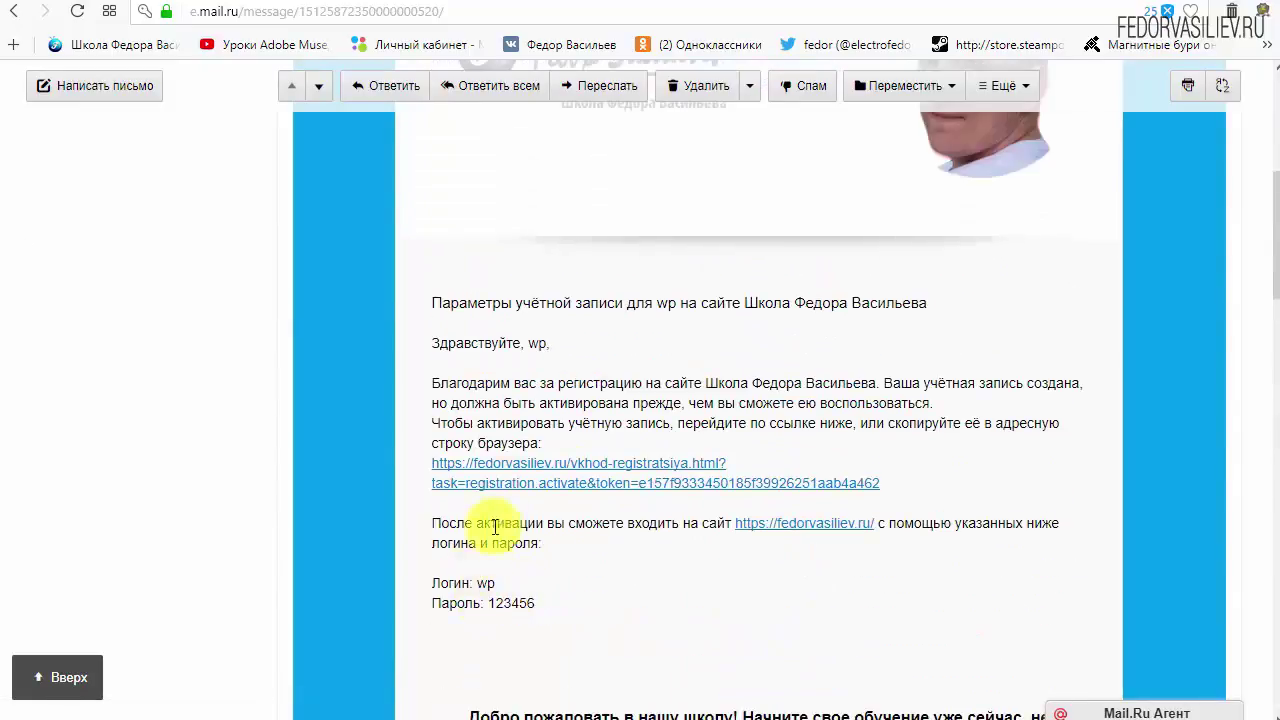
drag(937, 480, 600, 463)
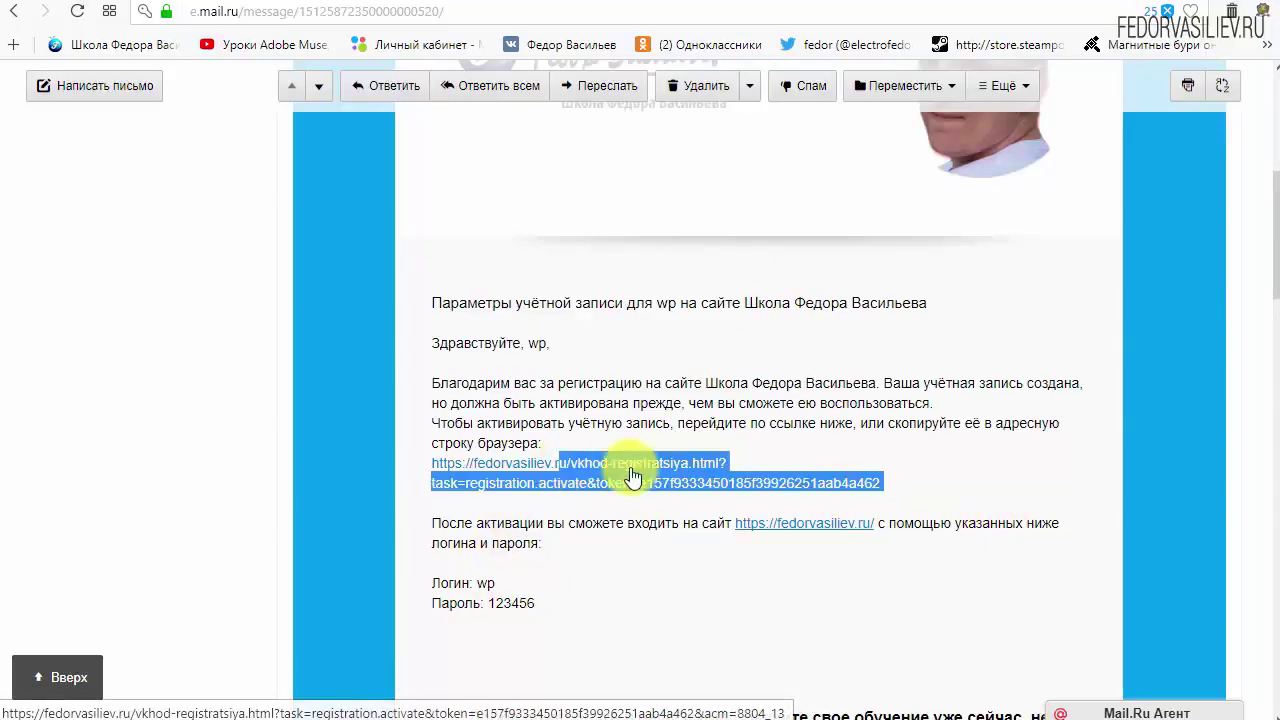
click(823, 449)
click(640, 467)
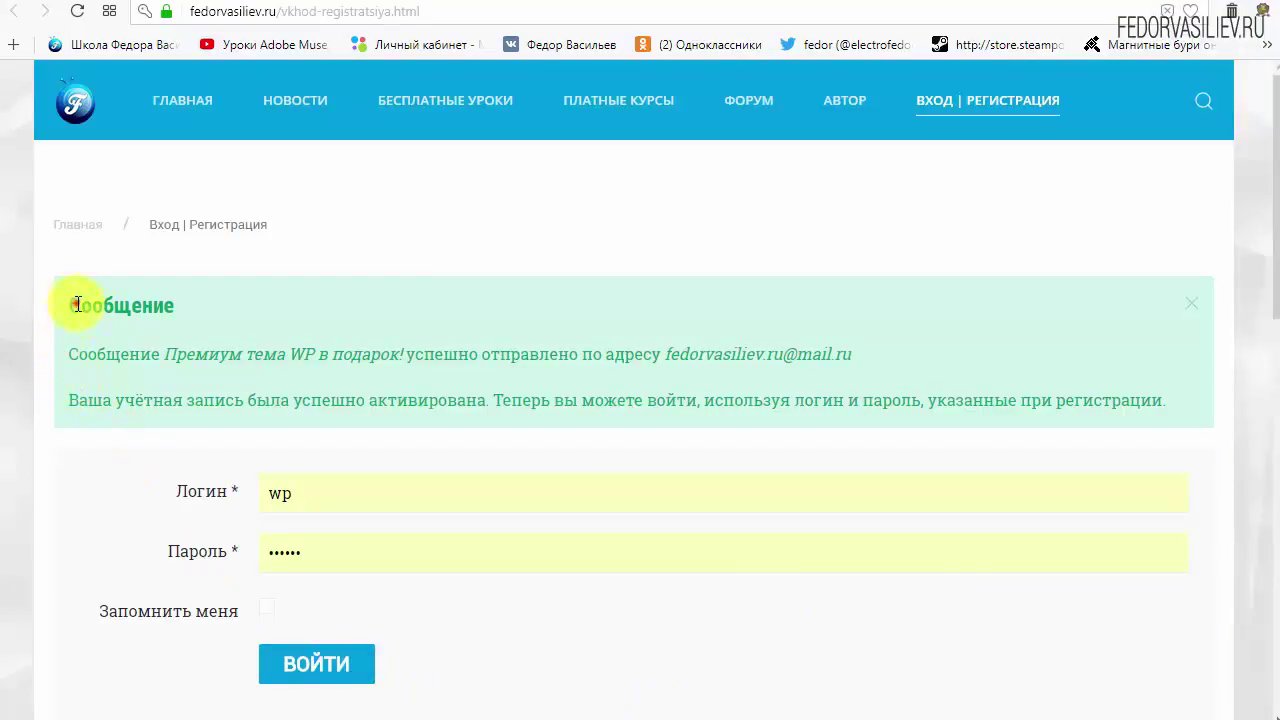
Read the Сообщение activation notice on the Вход | Регистрация page, then return to Mail.ru.
drag(55, 305, 206, 318)
click(237, 302)
drag(73, 352, 166, 358)
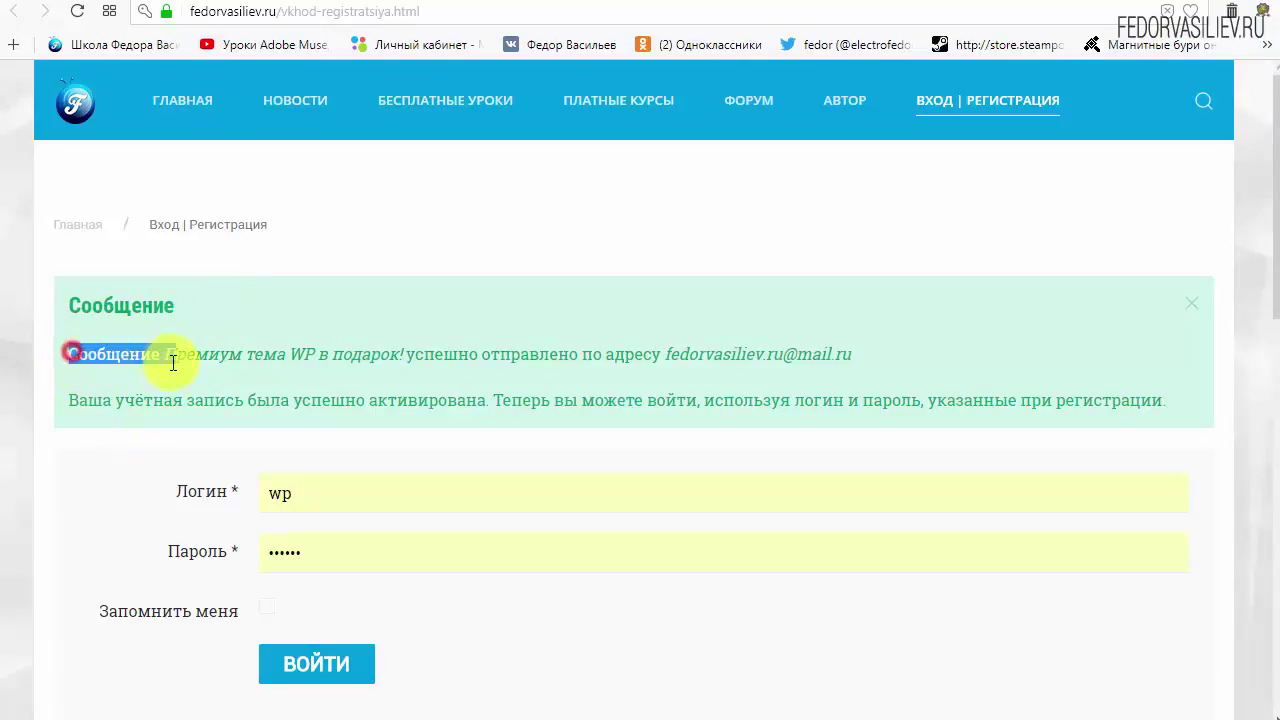
click(183, 357)
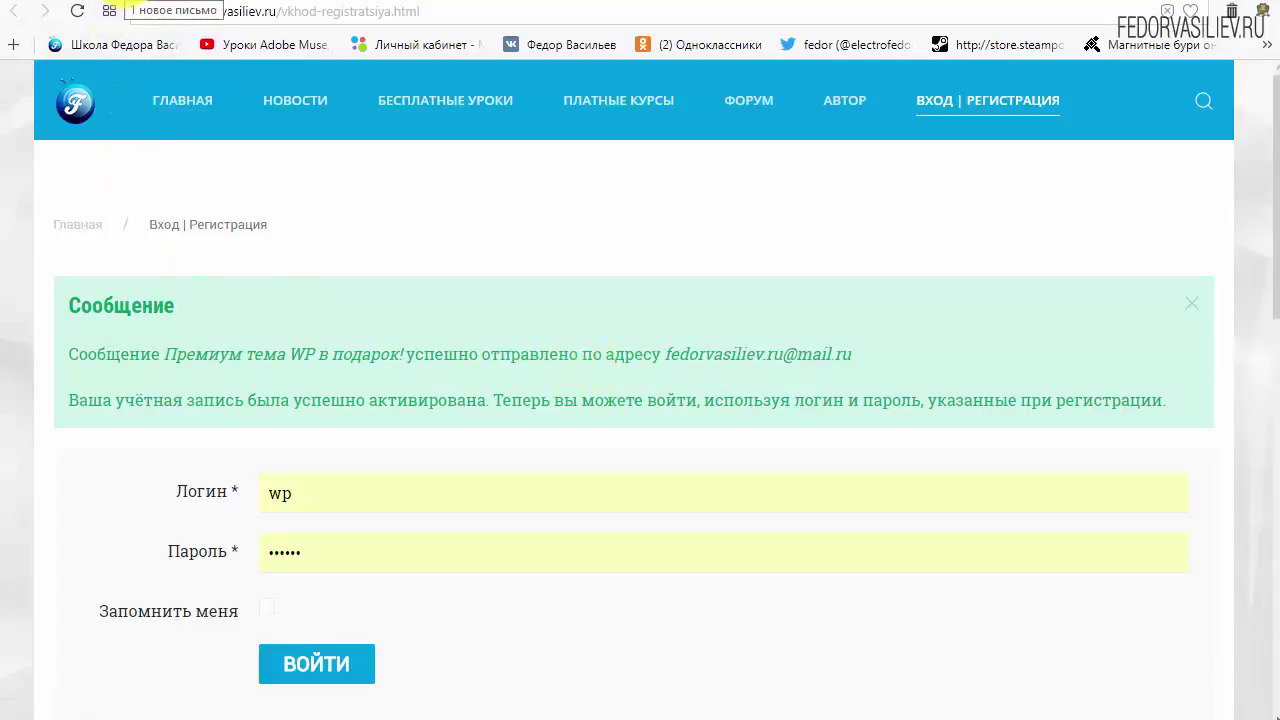
click(128, 4)
Open the 'Премиум тема WP в подарок!' message from Входящие and read it.
scroll(383, 410, up, 5)
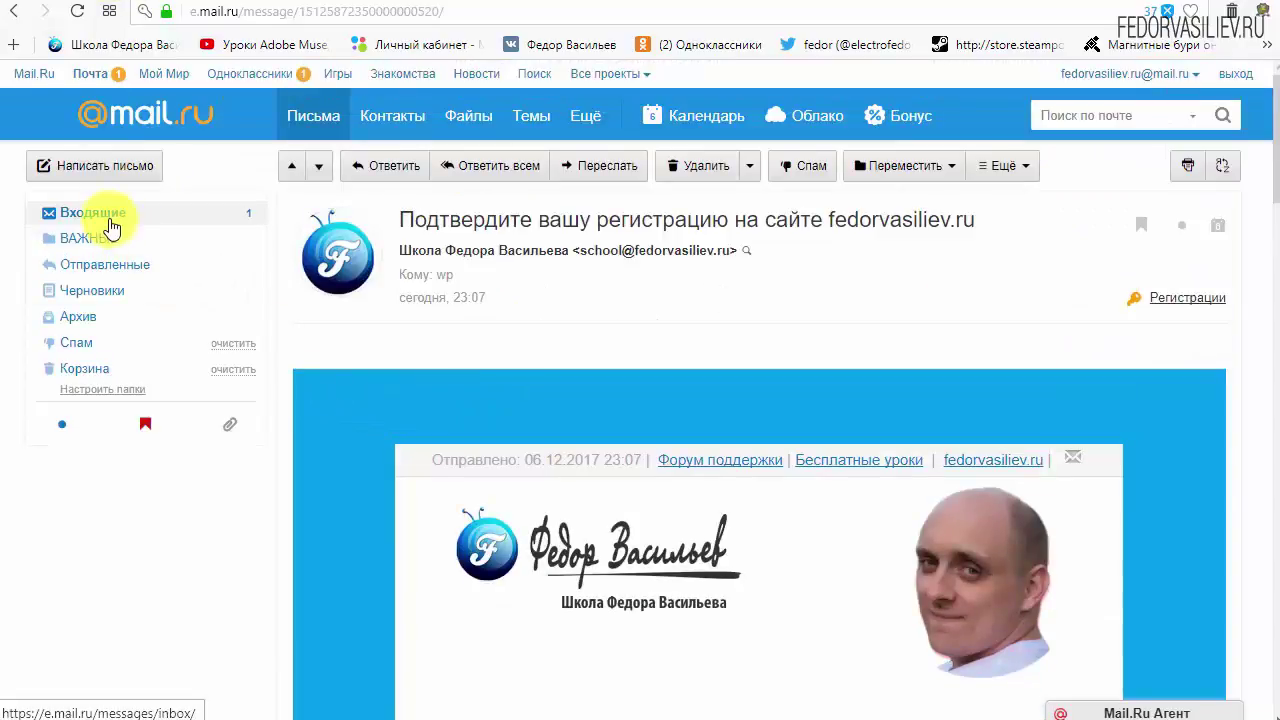
click(90, 213)
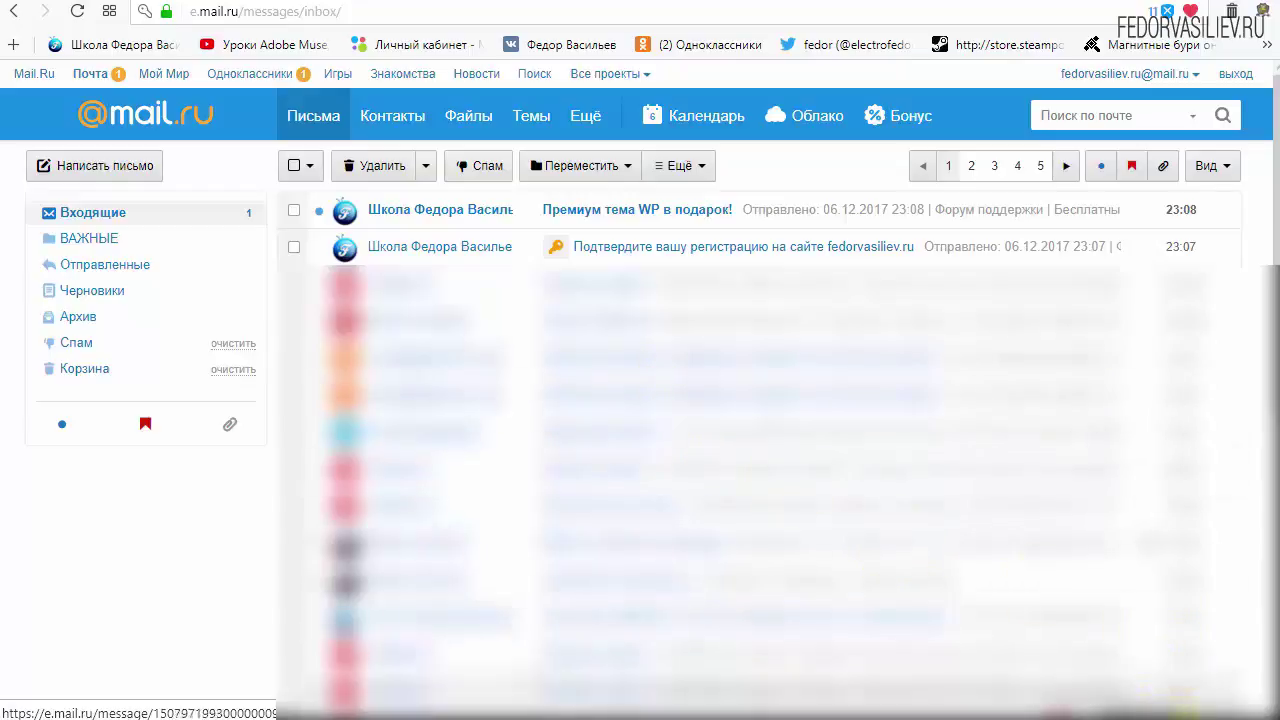
click(700, 212)
scroll(915, 342, down, 3)
scroll(918, 338, down, 1)
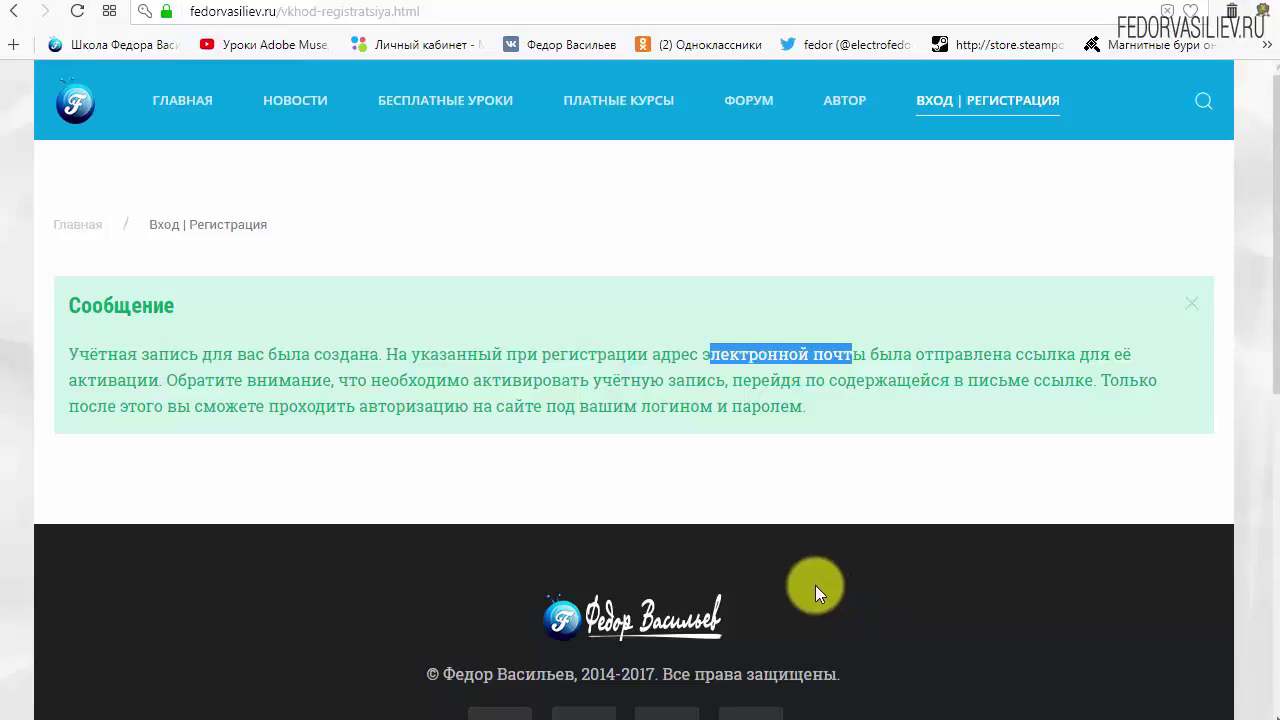
Sign in via ВХОД | РЕГИСТРАЦИЯ using the prefilled login and password, then view the profile.
click(945, 98)
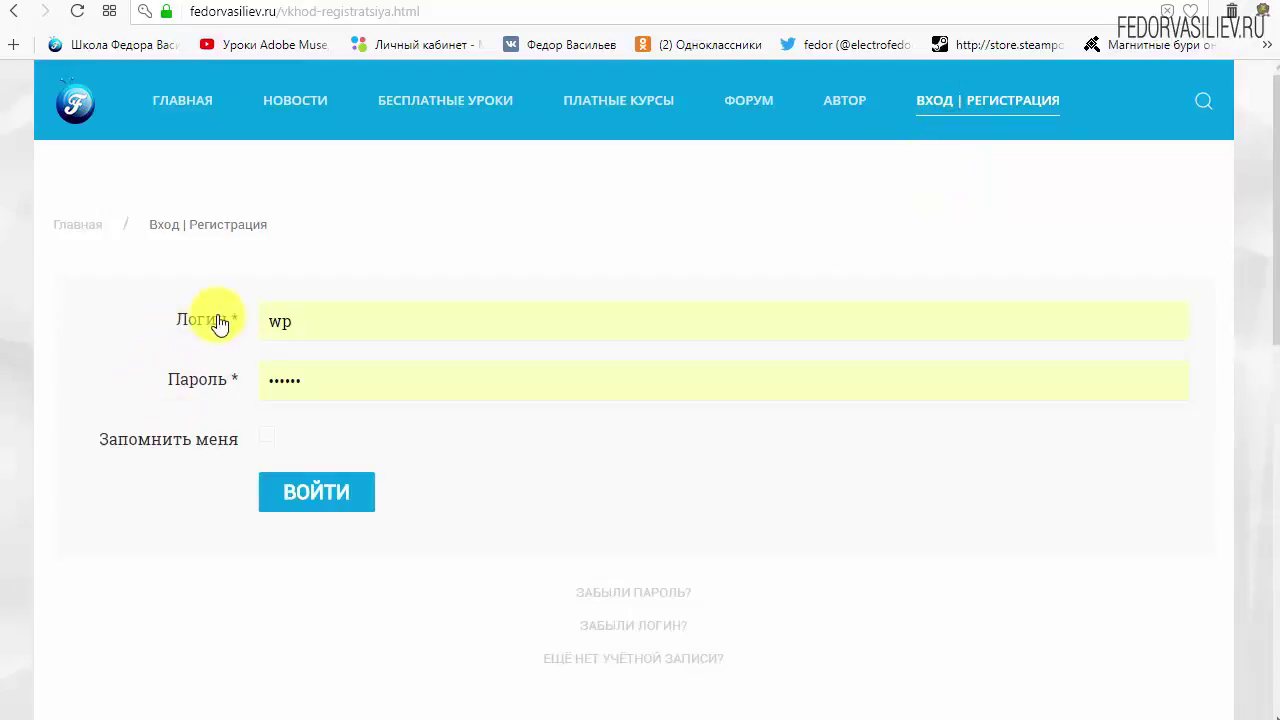
click(306, 498)
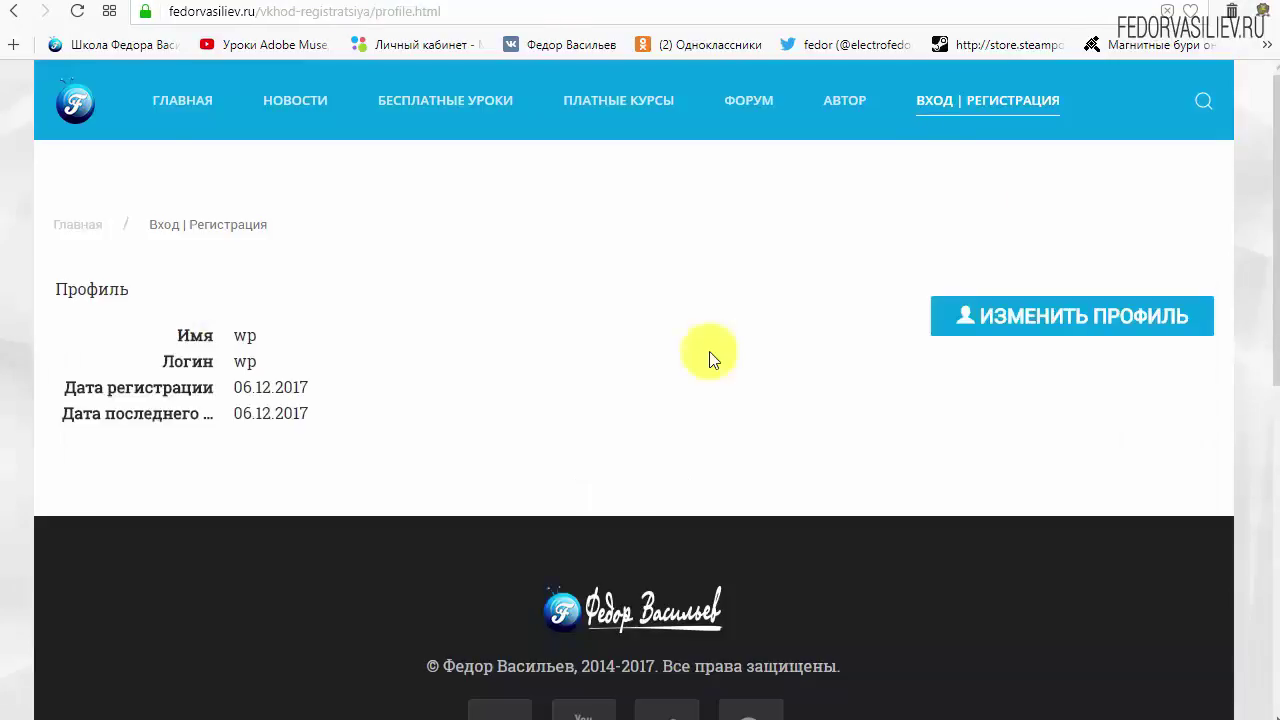
scroll(709, 352, down, 6)
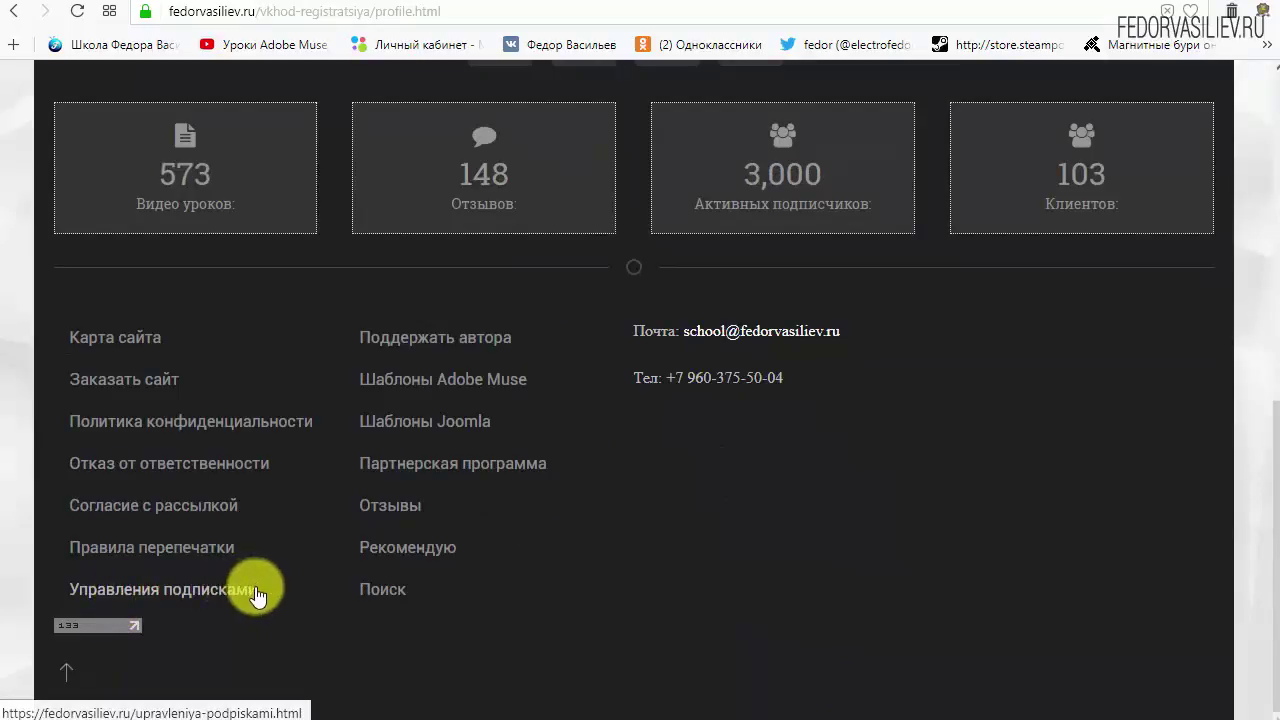
Set WordPress to ДА in Управления подписками and save the changes.
click(100, 592)
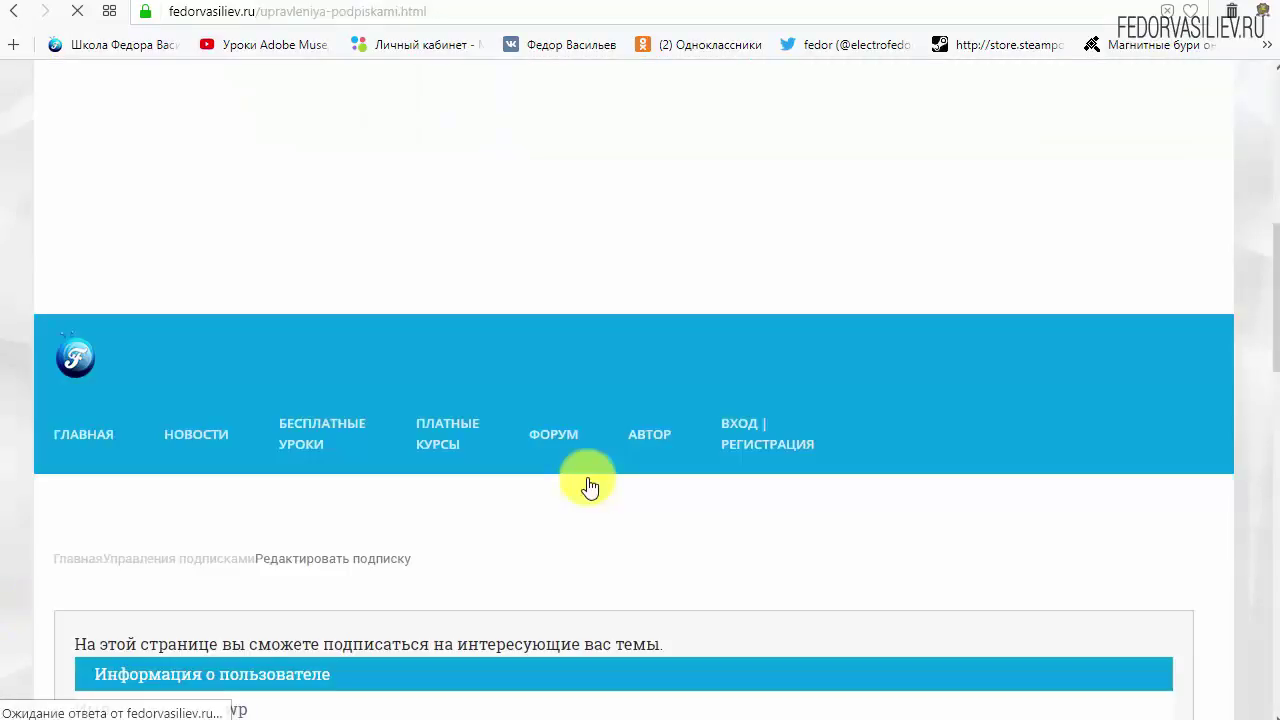
drag(1262, 229, 1266, 347)
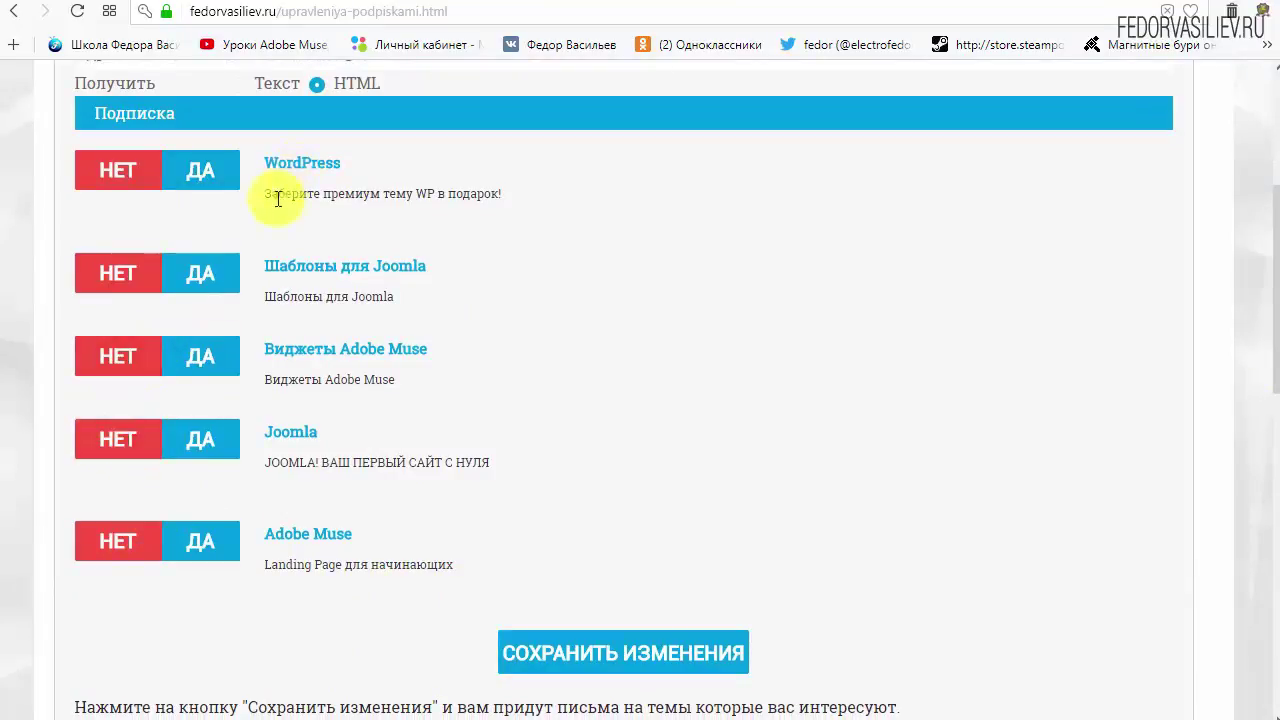
click(200, 180)
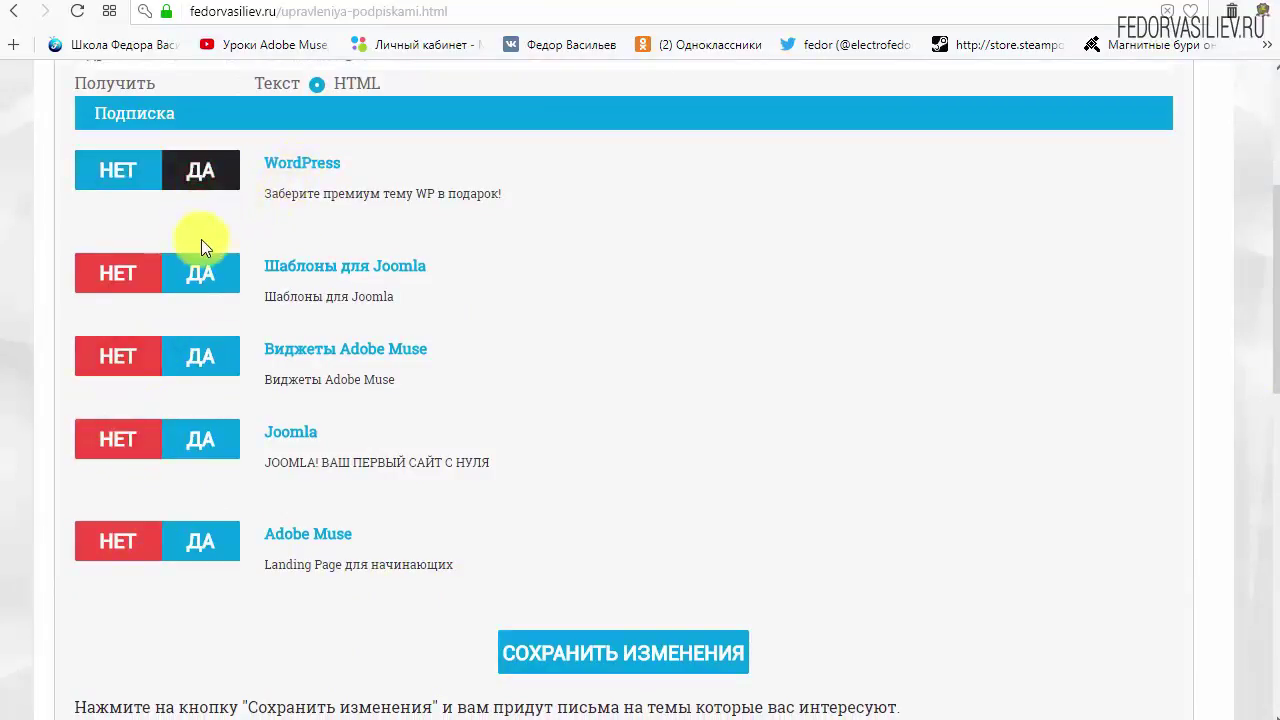
scroll(845, 240, down, 2)
click(575, 453)
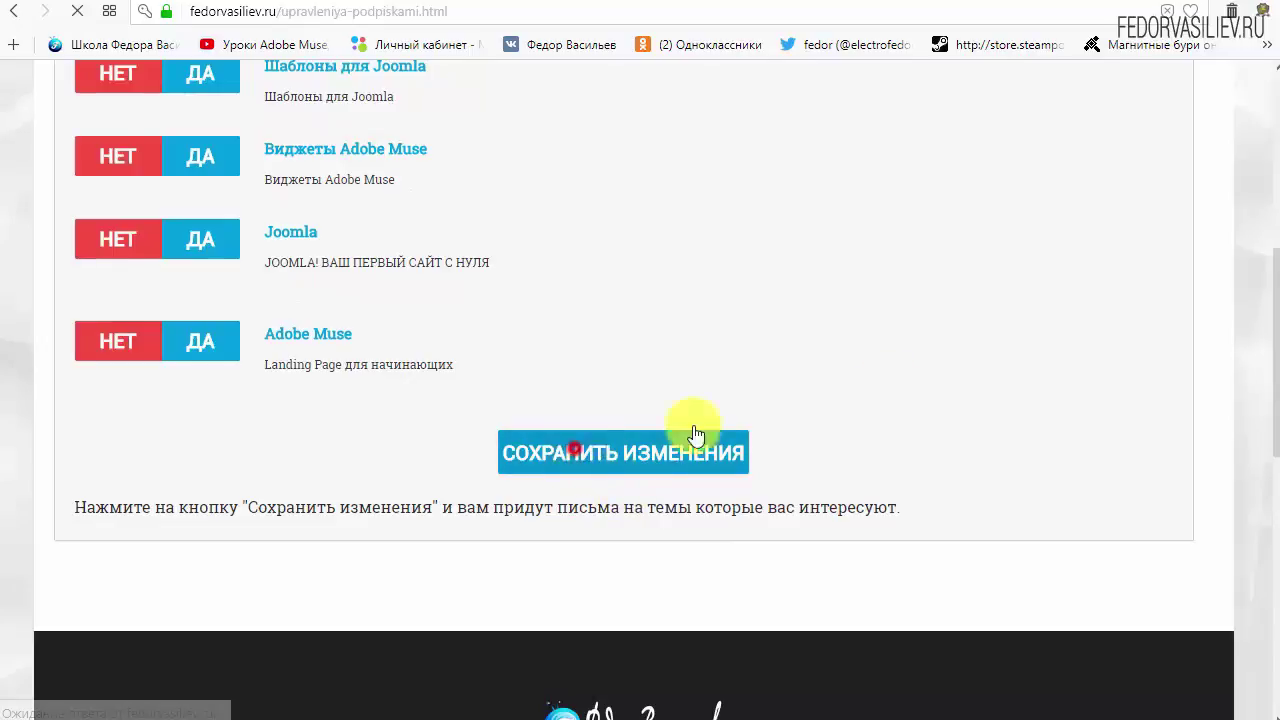